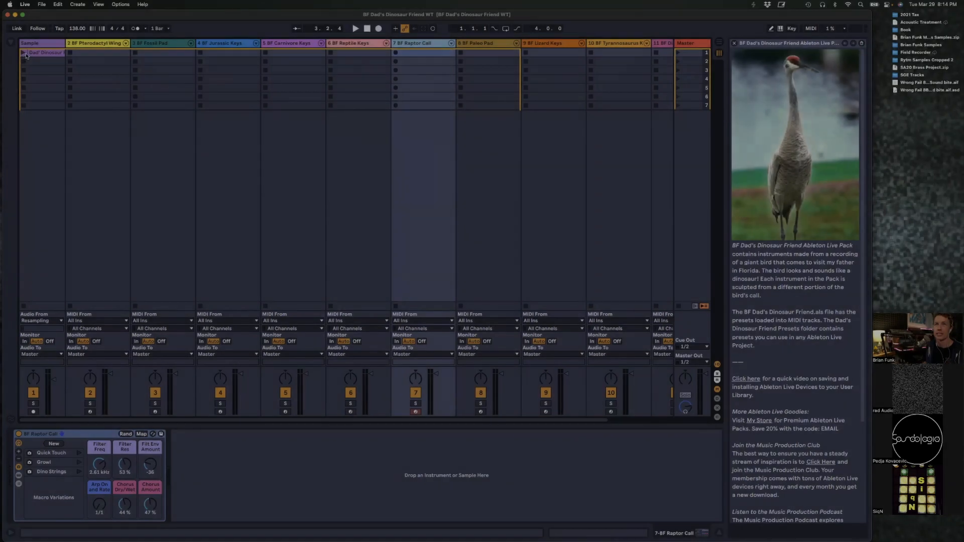
Step: Play the Dad' Dinosaur clip on the Sample track and stop it
{"action": "left_click", "coordinate": [26, 53]}
{"action": "left_click", "coordinate": [24, 53]}
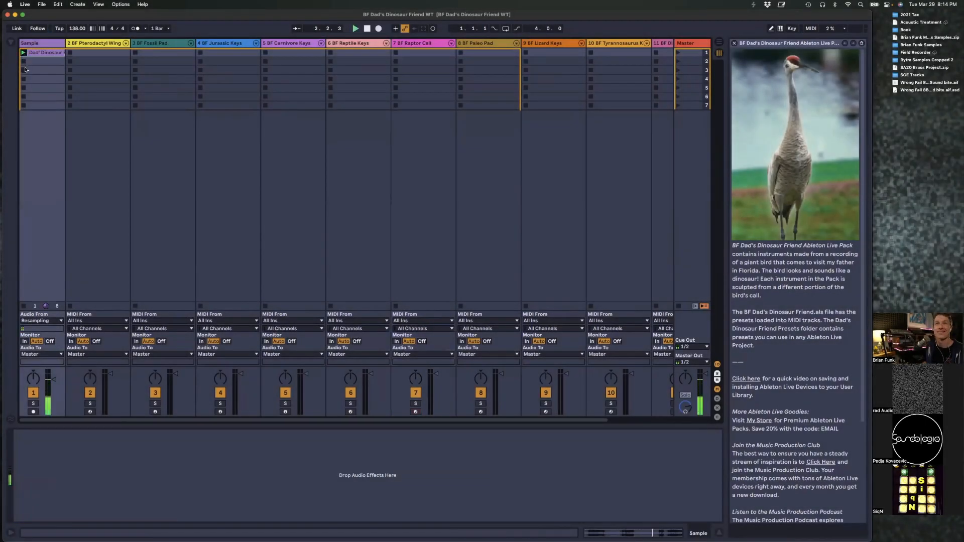
{"action": "left_click", "coordinate": [24, 61]}
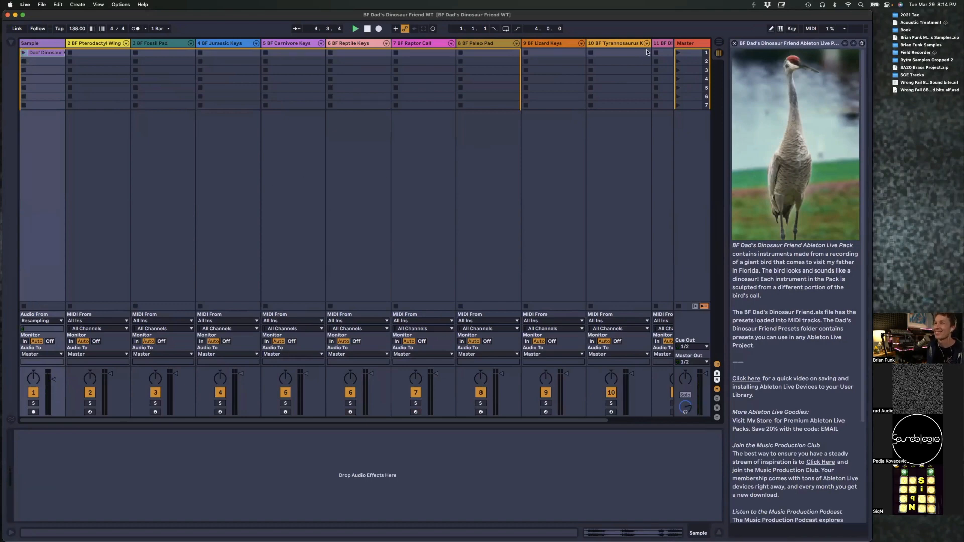
Step: Select the BF Pterodactyl Wings, BF Fossil Pad and BF Jurassic Keys tracks one by one to audition their instruments
{"action": "scroll", "coordinate": [648, 52], "scroll_direction": "right", "scroll_amount": 3}
{"action": "scroll", "coordinate": [346, 58], "scroll_direction": "left", "scroll_amount": 3}
{"action": "left_click", "coordinate": [103, 46]}
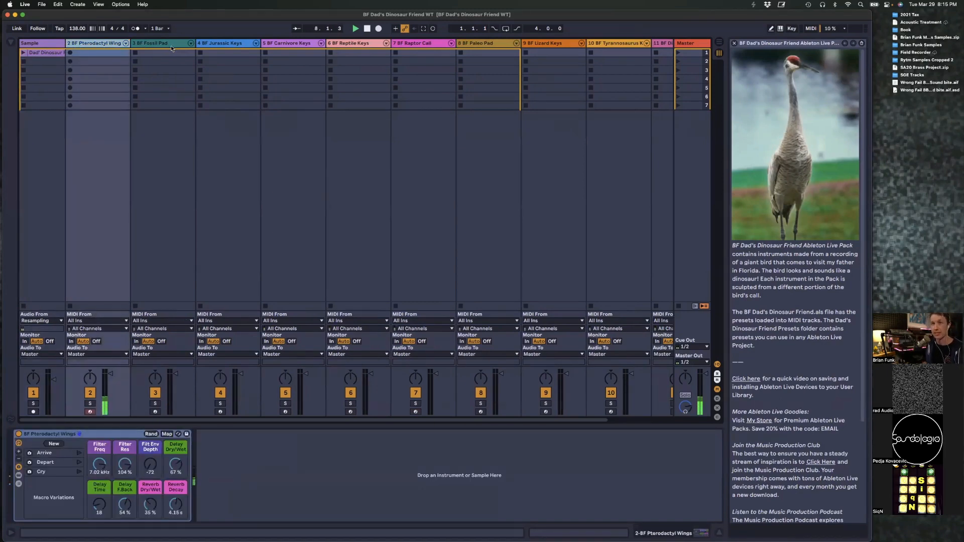
{"action": "left_click", "coordinate": [165, 243]}
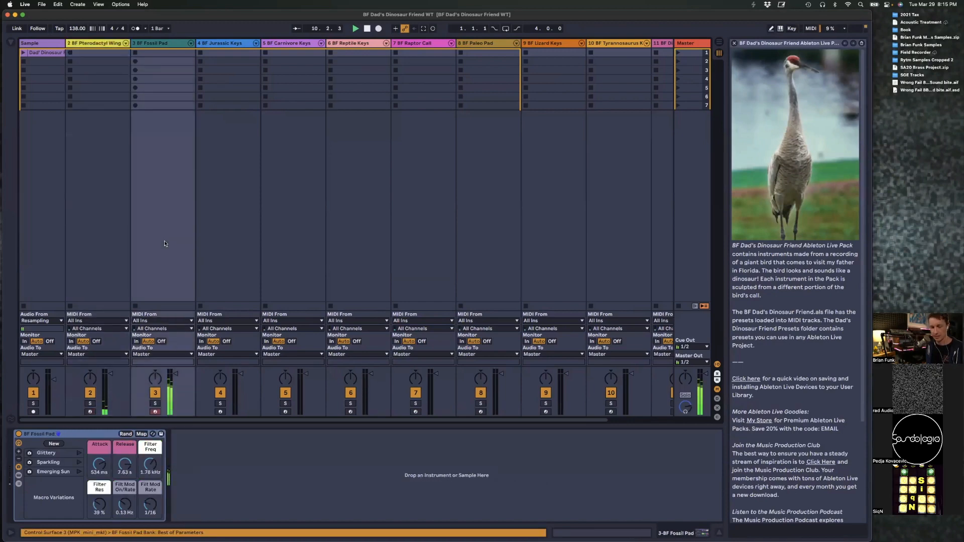
{"action": "left_click", "coordinate": [226, 282]}
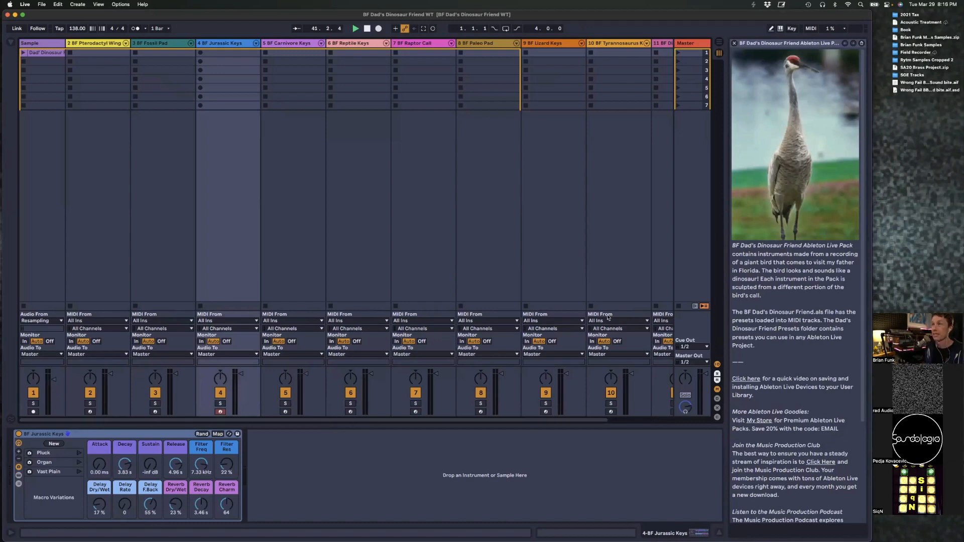
Step: Search the browser for "wave" and select the Wavetable instrument
{"action": "scroll", "coordinate": [569, 166], "scroll_direction": "right", "scroll_amount": 3}
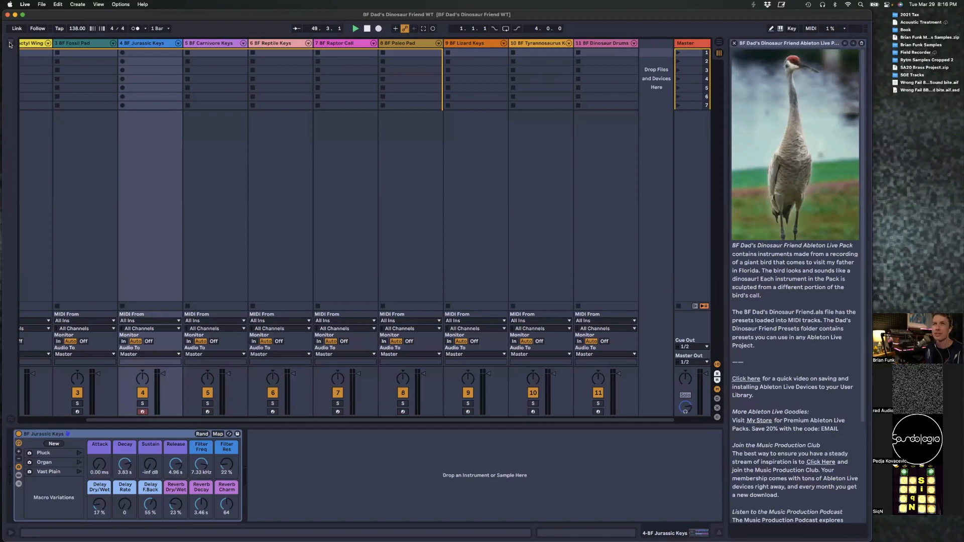
{"action": "left_click", "coordinate": [10, 43]}
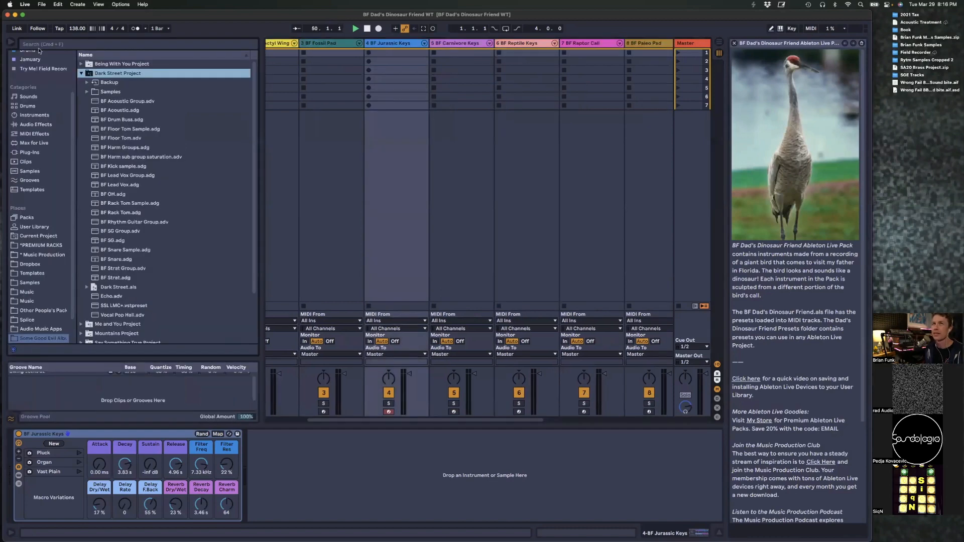
{"action": "left_click", "coordinate": [42, 117]}
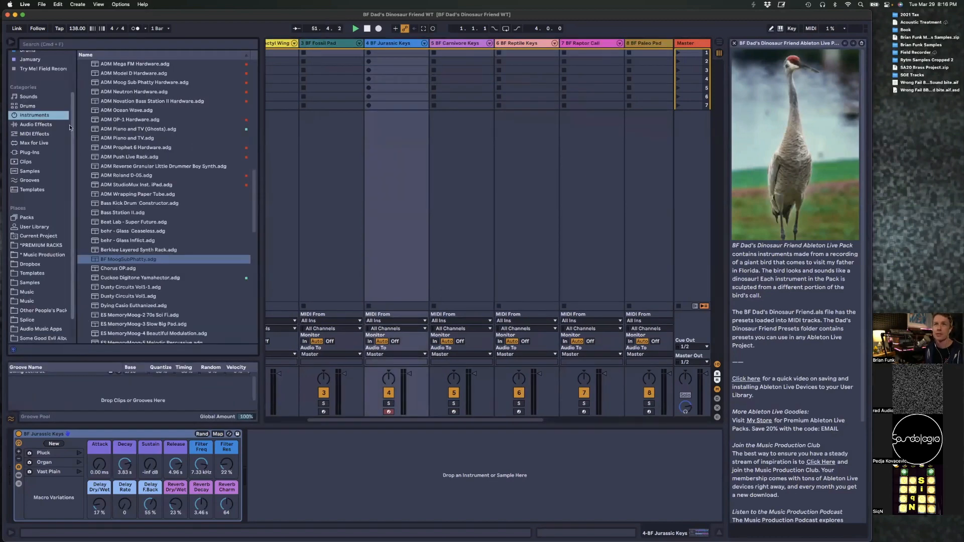
{"action": "key", "text": "super+f"}
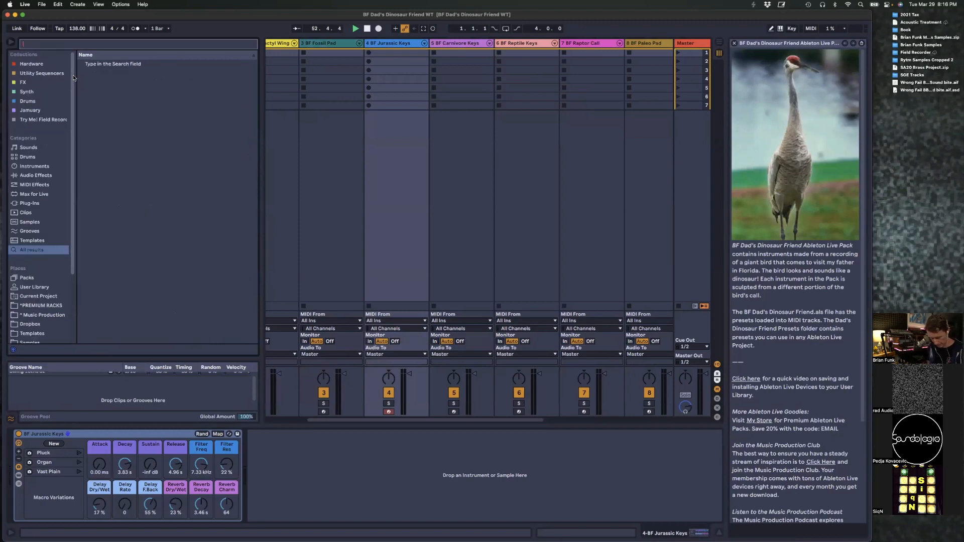
{"action": "type", "text": "wa"}
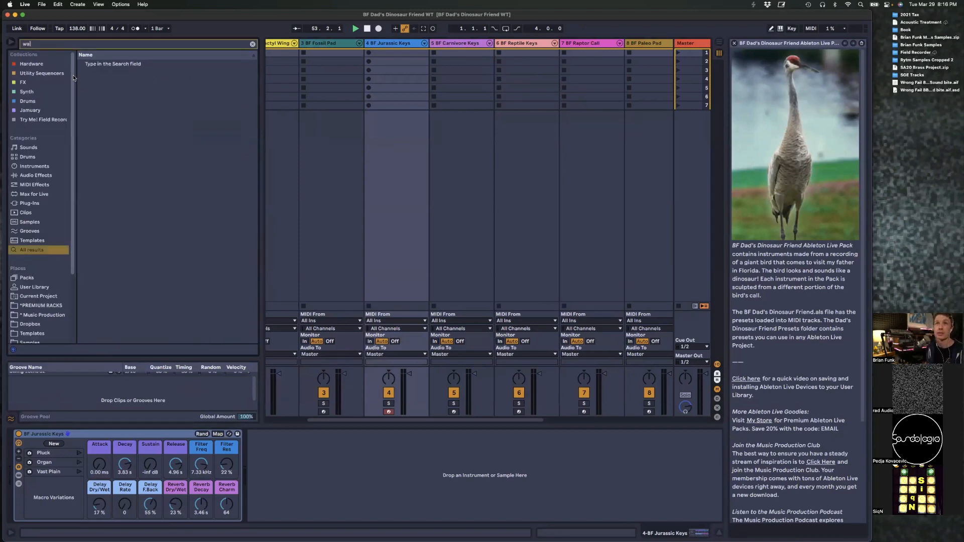
{"action": "type", "text": "ve"}
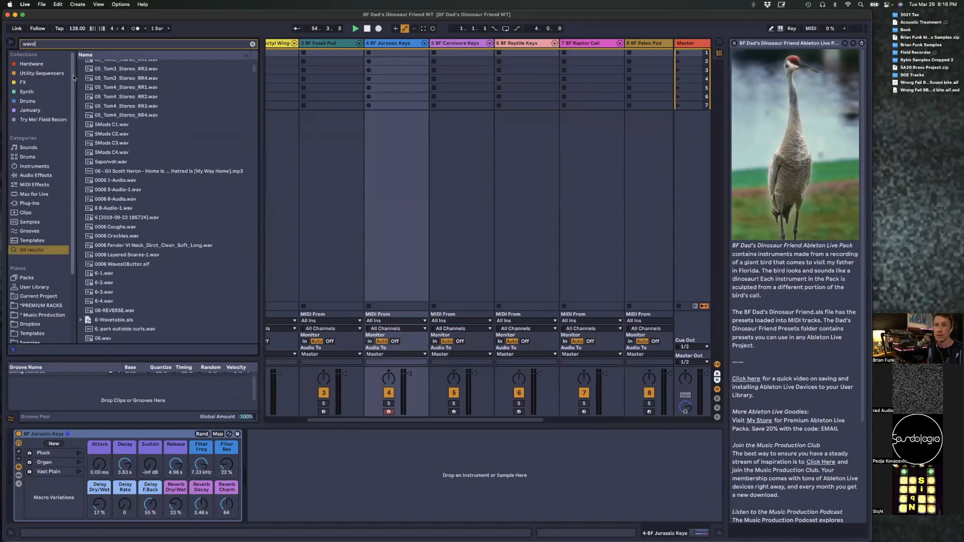
{"action": "key", "text": "Down"}
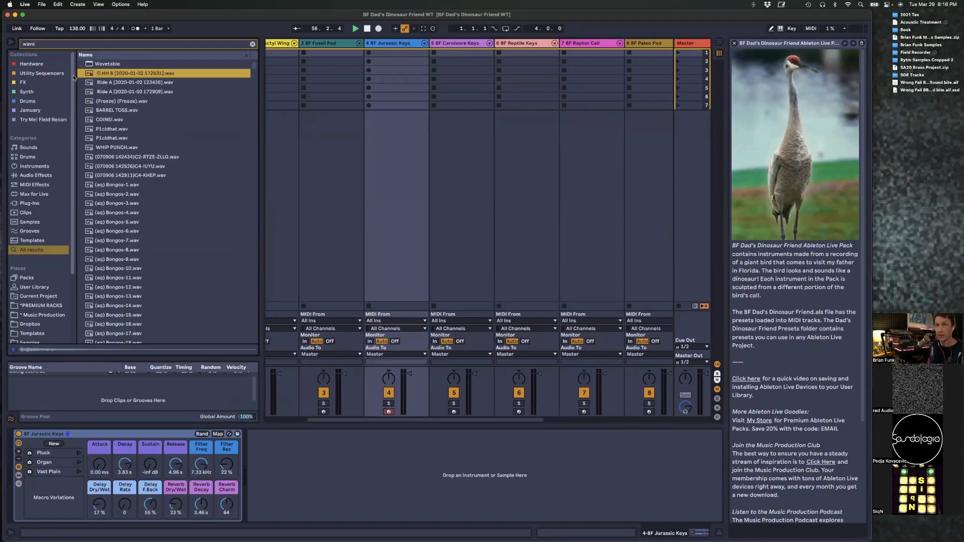
{"action": "key", "text": "Up"}
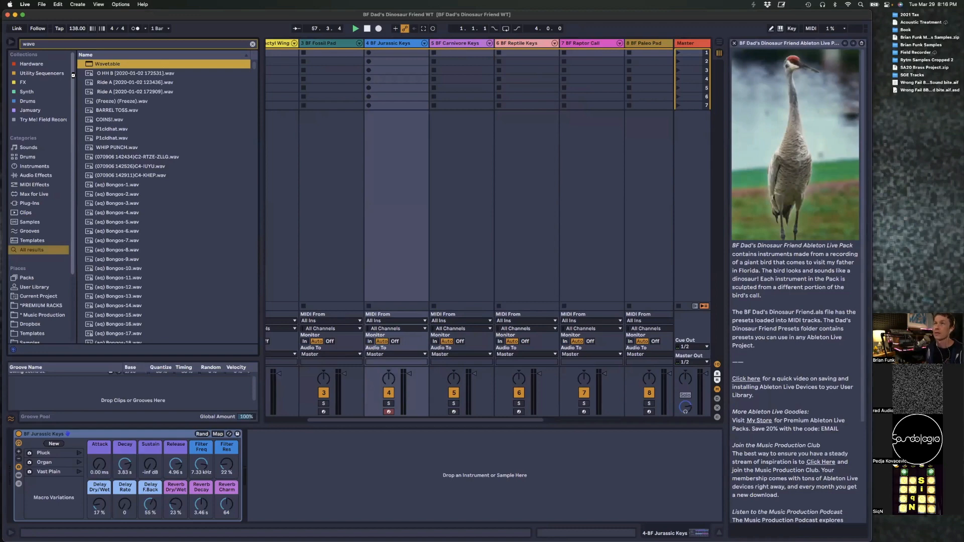
Step: Load Wavetable on a new track after BF Dinosaur Drums, leaving BF Jurassic Keys intact, and hide the browser
{"action": "key", "text": "Return"}
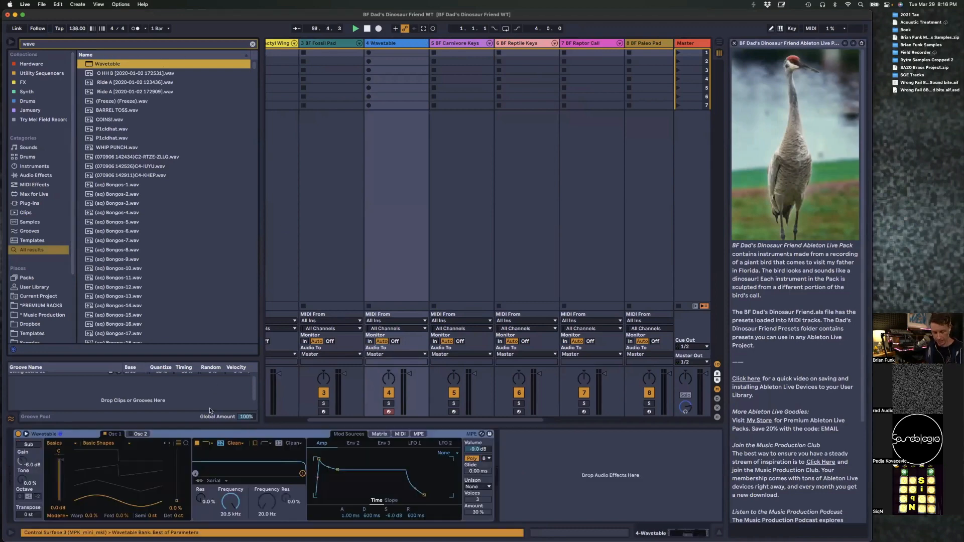
{"action": "key", "text": "super+z"}
{"action": "scroll", "coordinate": [429, 143], "scroll_direction": "right", "scroll_amount": 5}
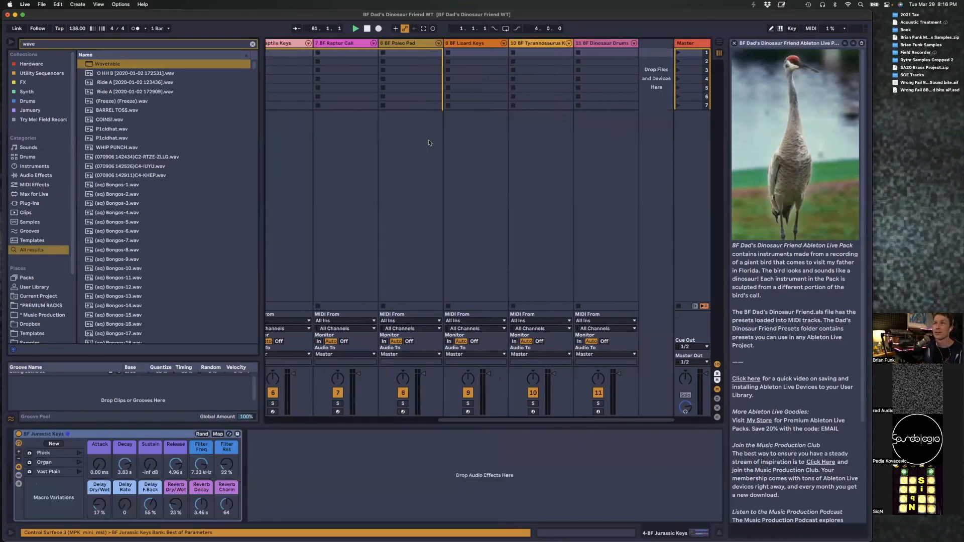
{"action": "left_click_drag", "start_coordinate": [110, 64], "coordinate": [656, 71]}
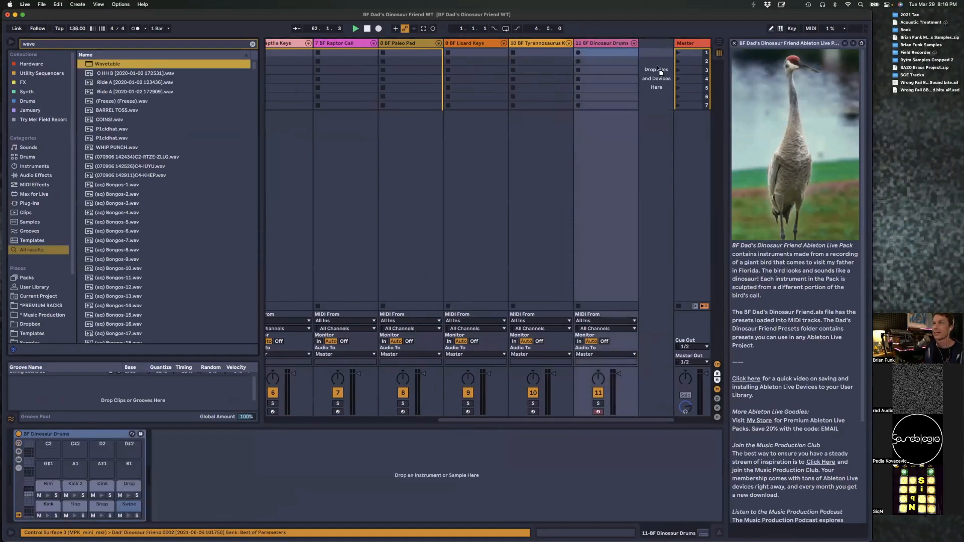
{"action": "scroll", "coordinate": [602, 262], "scroll_direction": "right", "scroll_amount": 2}
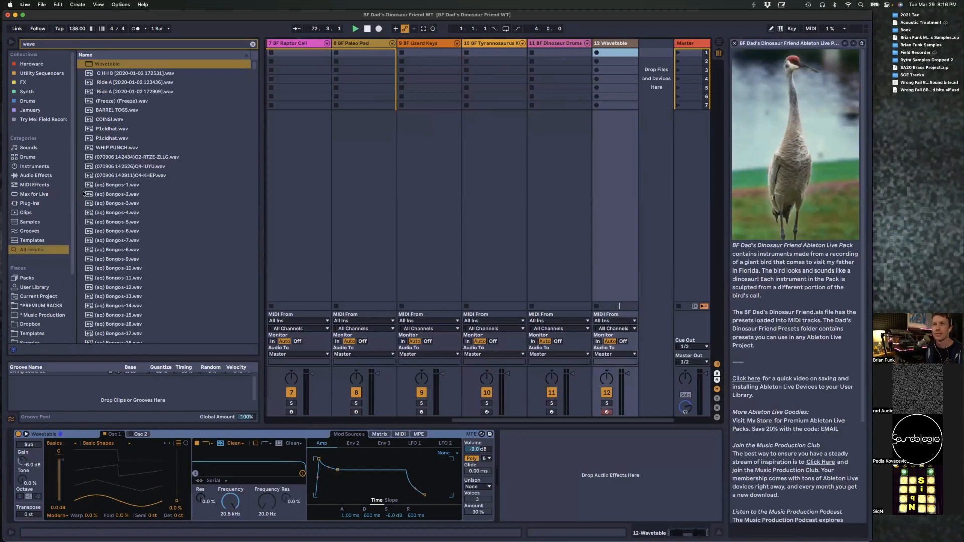
{"action": "left_click", "coordinate": [253, 44]}
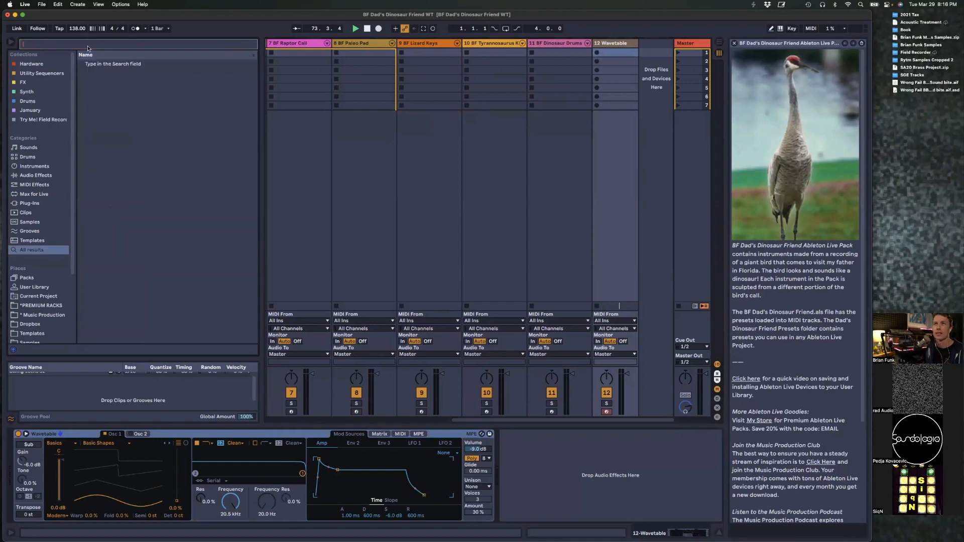
{"action": "left_click", "coordinate": [10, 43]}
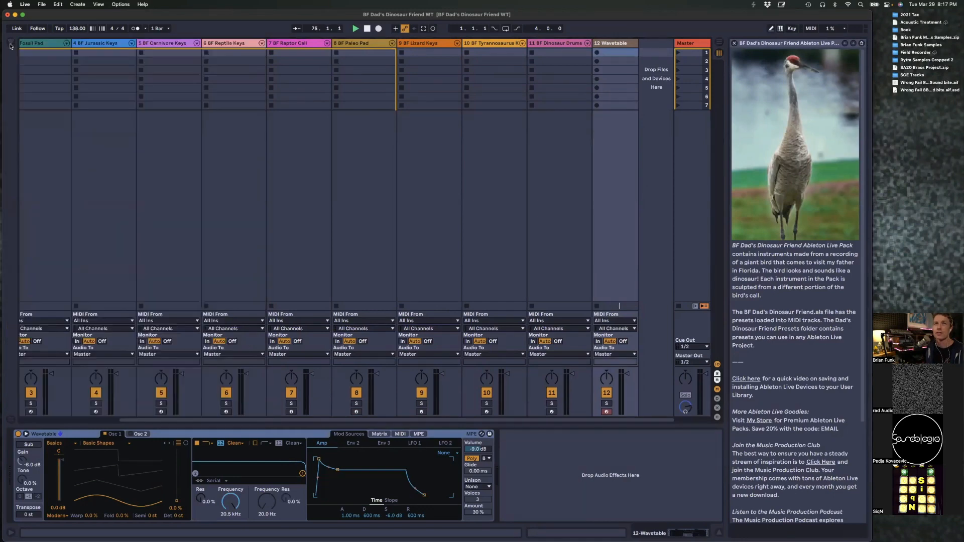
Step: Expand Wavetable to its large view and load the Sample track's Dad' Dinosaur clip into Osc 1 as a user wavetable
{"action": "left_click", "coordinate": [26, 434]}
{"action": "left_click_drag", "start_coordinate": [310, 295], "coordinate": [325, 76]}
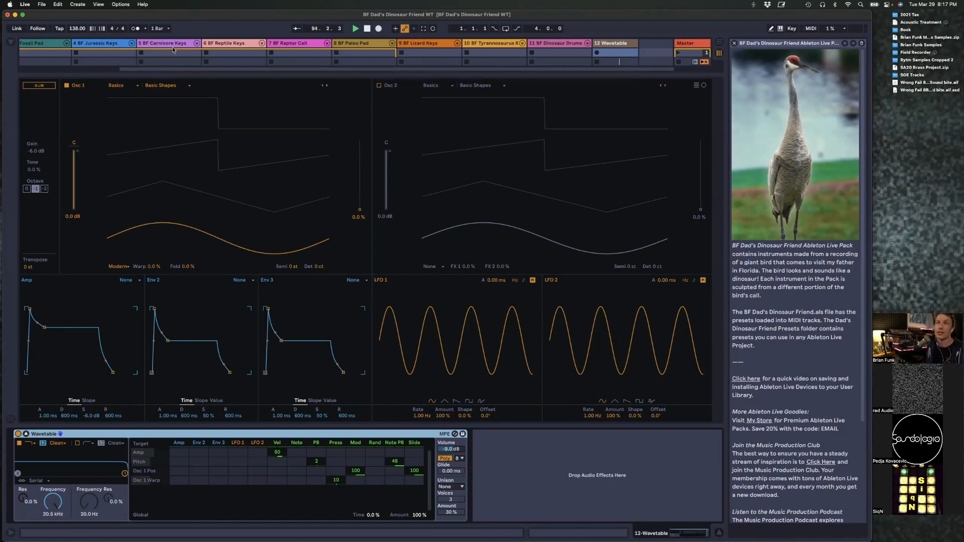
{"action": "scroll", "coordinate": [173, 47], "scroll_direction": "left", "scroll_amount": 3}
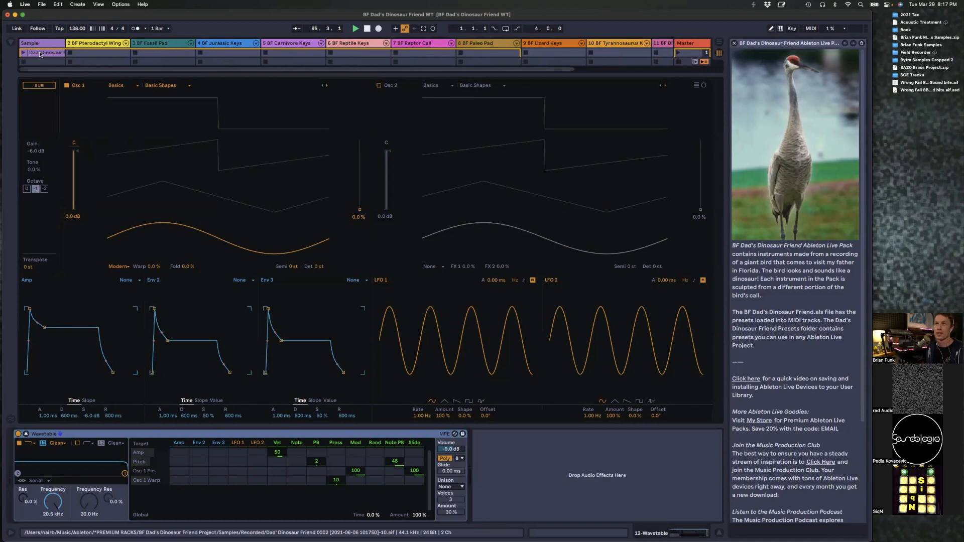
{"action": "left_click_drag", "start_coordinate": [40, 54], "coordinate": [236, 192]}
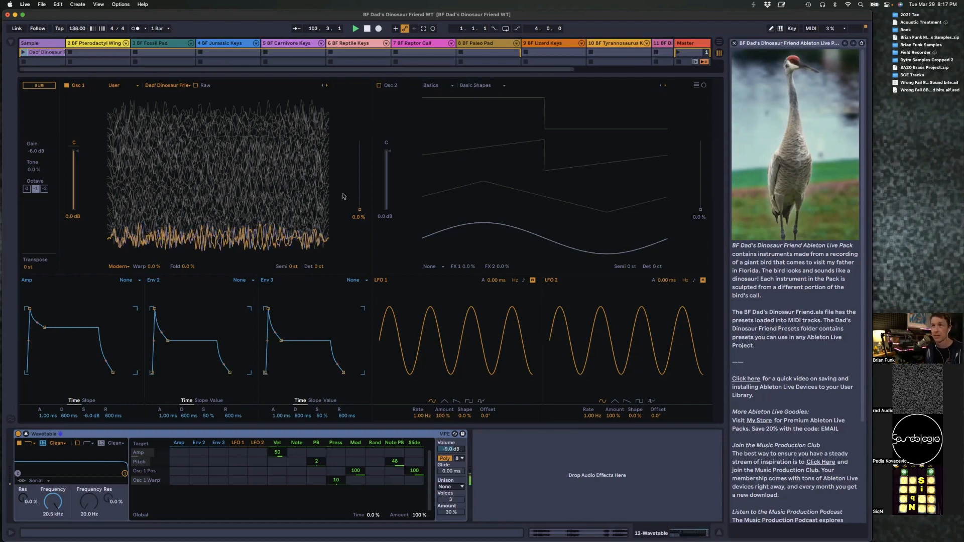
Step: Enable Raw for Osc 1, move its wave position to 15%, and disable Raw again
{"action": "mouse_move", "coordinate": [360, 209]}
{"action": "left_mouse_down"}
{"action": "mouse_move", "coordinate": [360, 151]}
{"action": "mouse_move", "coordinate": [359, 209]}
{"action": "left_mouse_up"}
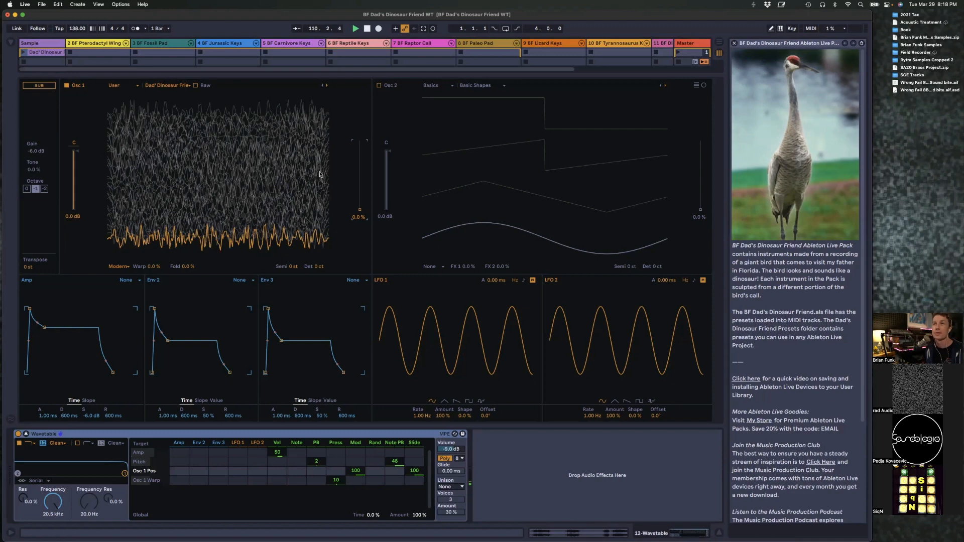
{"action": "left_click", "coordinate": [196, 86]}
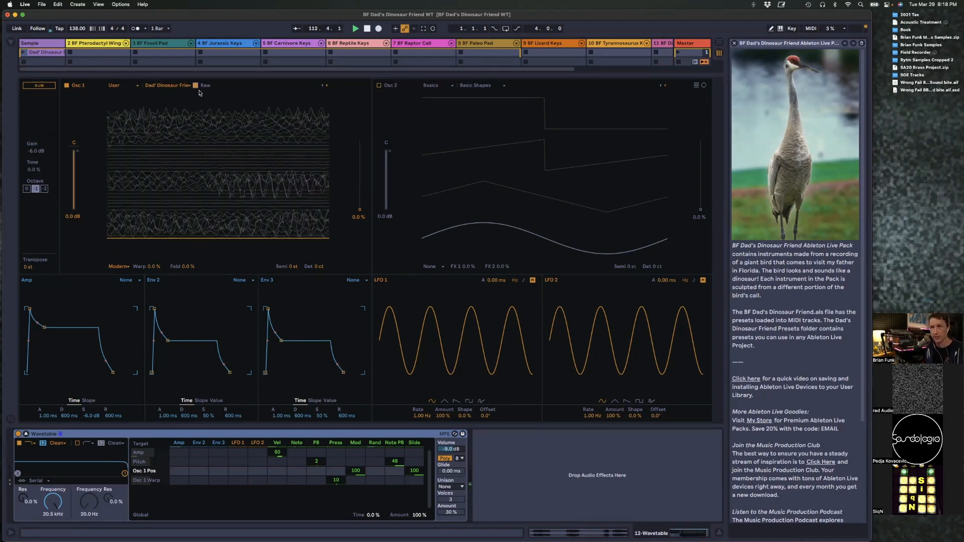
{"action": "left_click_drag", "start_coordinate": [359, 211], "coordinate": [359, 199]}
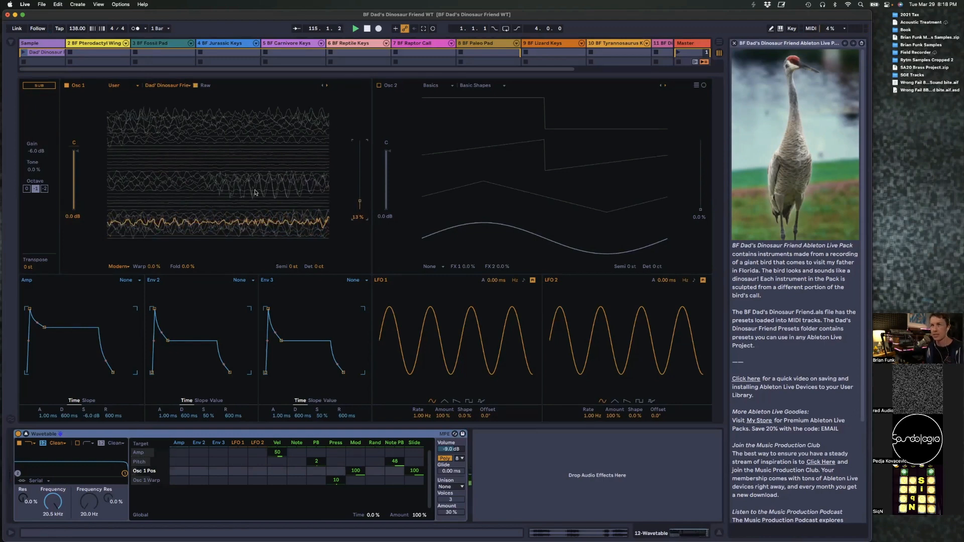
{"action": "left_click_drag", "start_coordinate": [359, 201], "coordinate": [359, 199]}
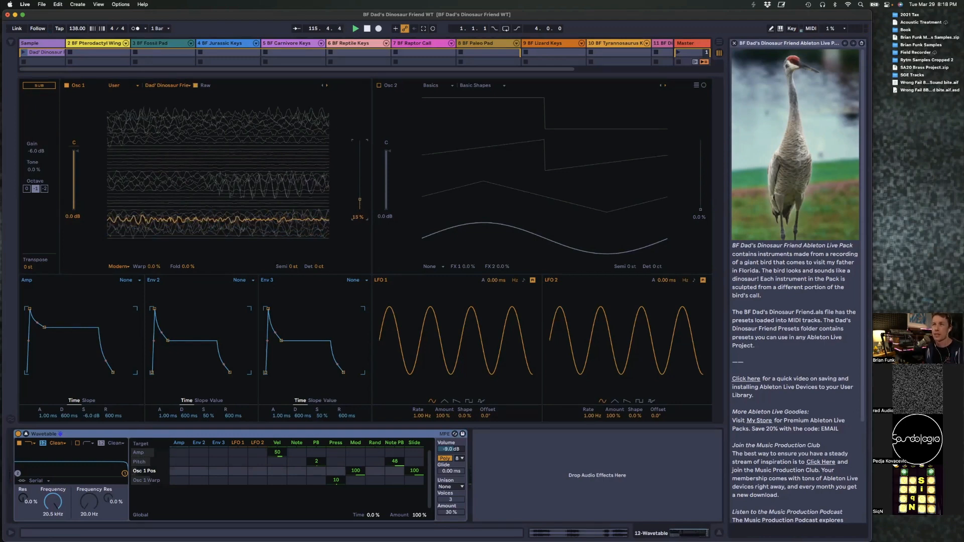
{"action": "left_click", "coordinate": [196, 85]}
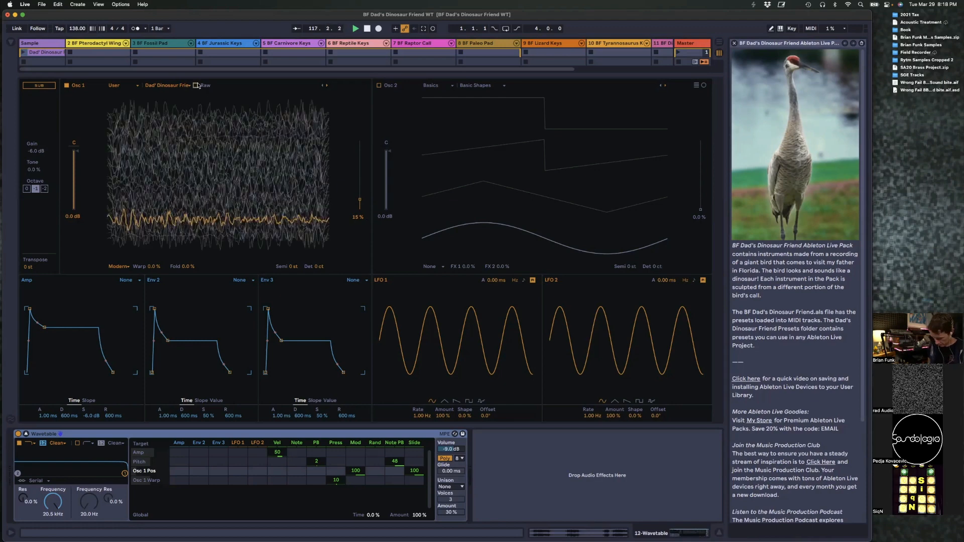
Step: Show the info view and compare Osc 1 with Raw on and off, ending with Raw off and wave position at 0%
{"action": "key", "text": "shift+slash"}
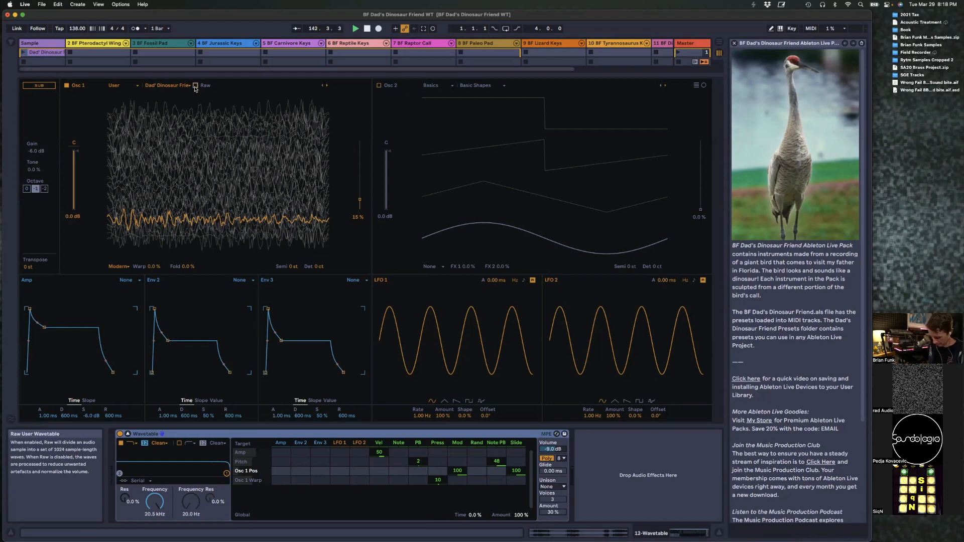
{"action": "left_click", "coordinate": [196, 86]}
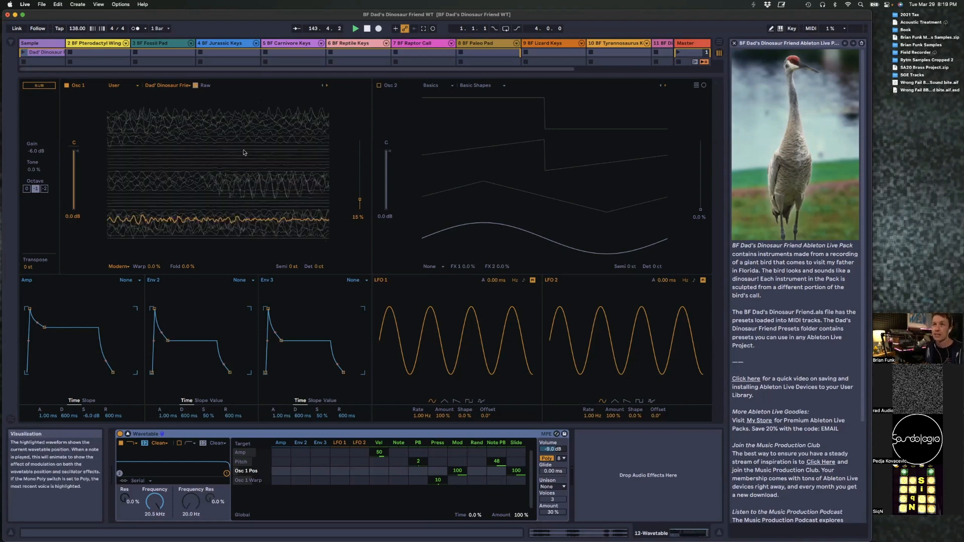
{"action": "left_click_drag", "start_coordinate": [244, 155], "coordinate": [244, 89]}
{"action": "left_click", "coordinate": [196, 85]}
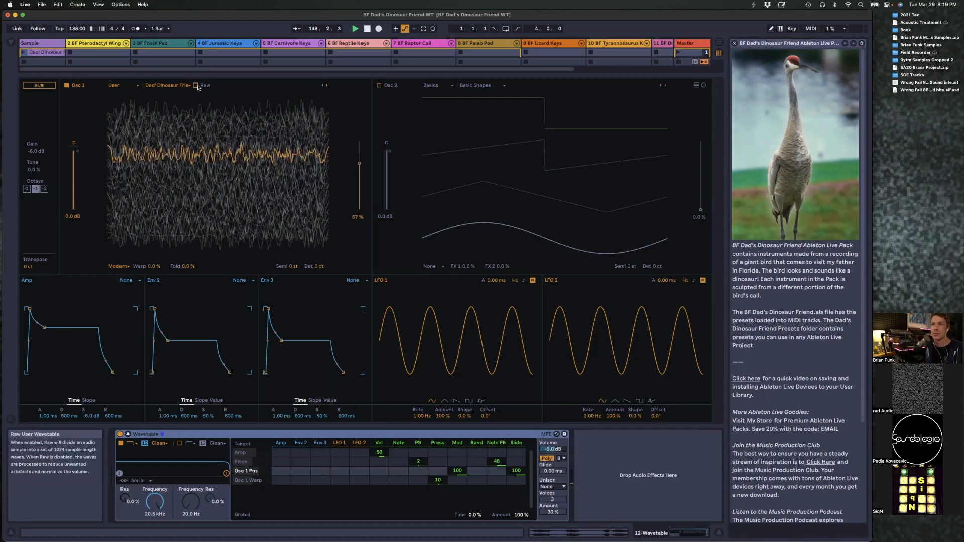
{"action": "left_click_drag", "start_coordinate": [227, 153], "coordinate": [227, 225]}
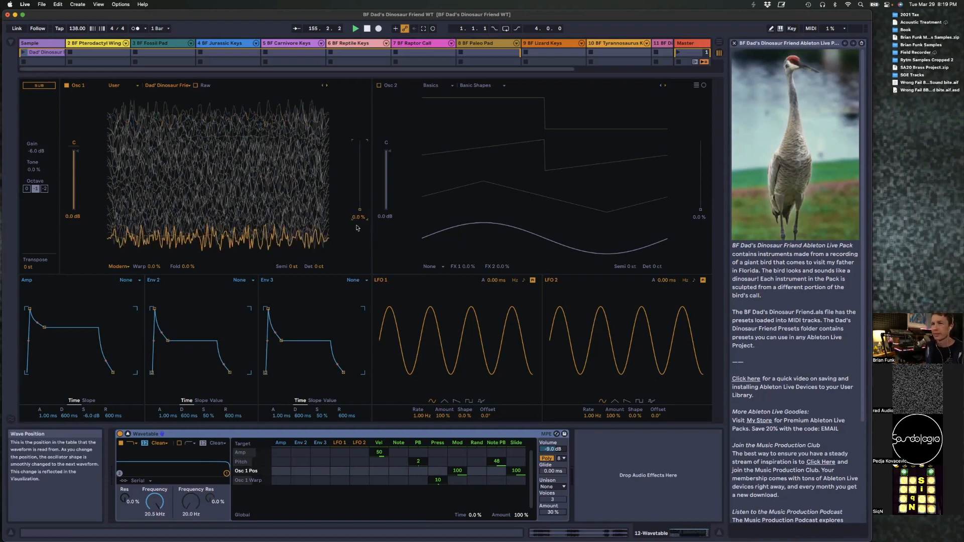
Step: Group the Wavetable device into an Instrument Rack and show the rack's macro controls
{"action": "left_click", "coordinate": [302, 430]}
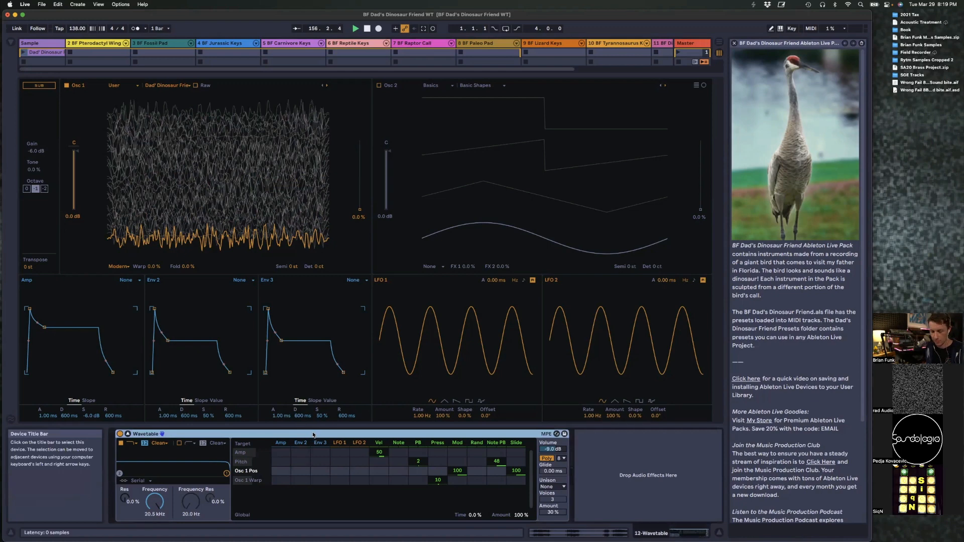
{"action": "right_click", "coordinate": [311, 437]}
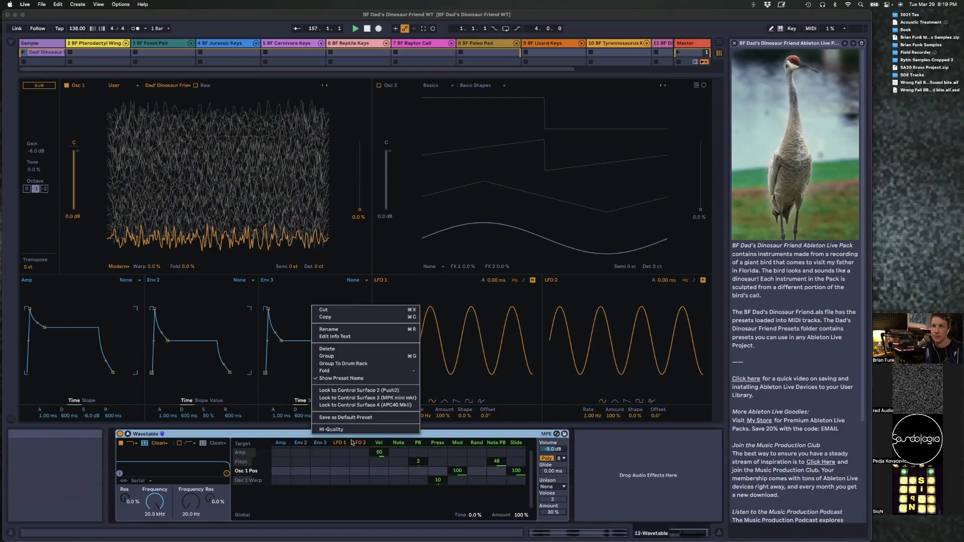
{"action": "left_click", "coordinate": [378, 357]}
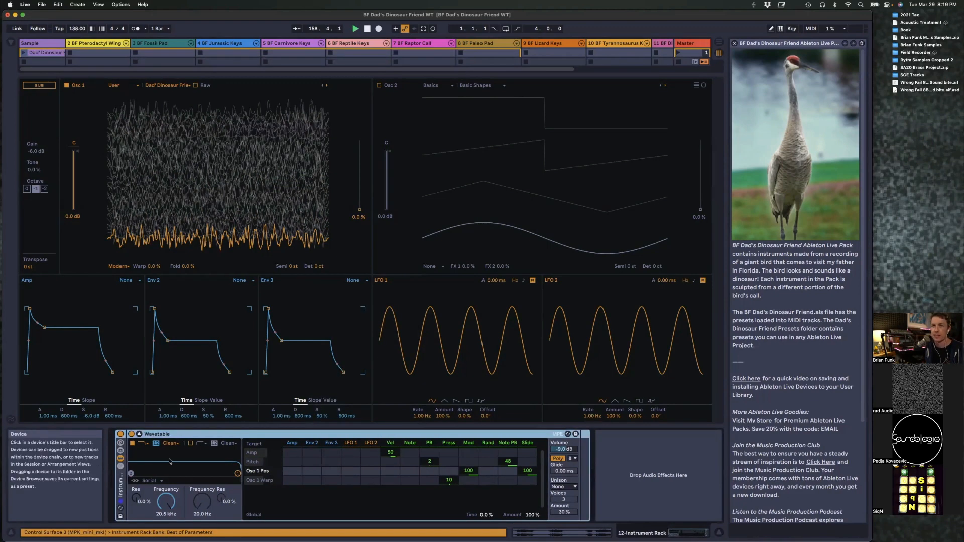
{"action": "left_click", "coordinate": [121, 443]}
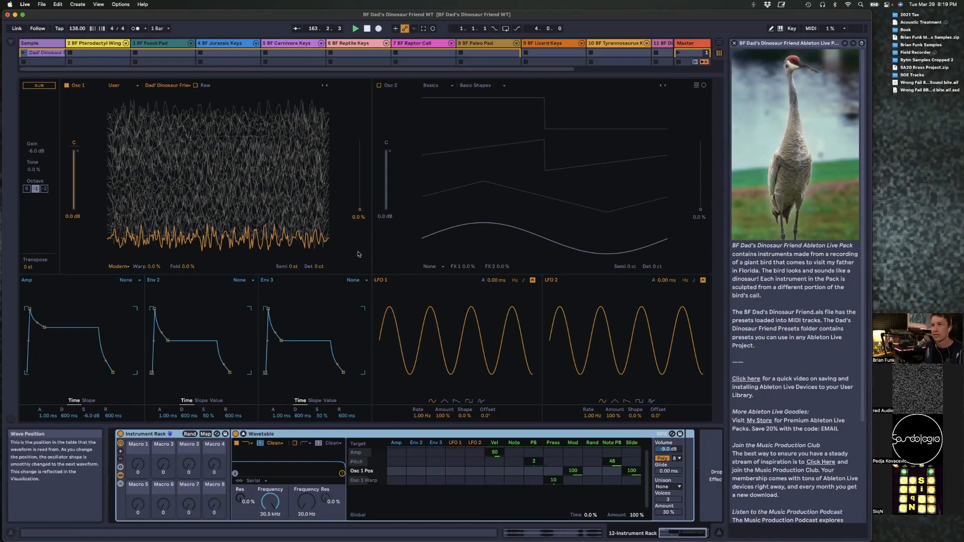
Step: Map Osc 1's wave position to Macro 1 of the Instrument Rack
{"action": "mouse_move", "coordinate": [360, 213]}
{"action": "left_mouse_down"}
{"action": "mouse_move", "coordinate": [360, 156]}
{"action": "mouse_move", "coordinate": [360, 210]}
{"action": "left_mouse_up"}
{"action": "right_click", "coordinate": [361, 210]}
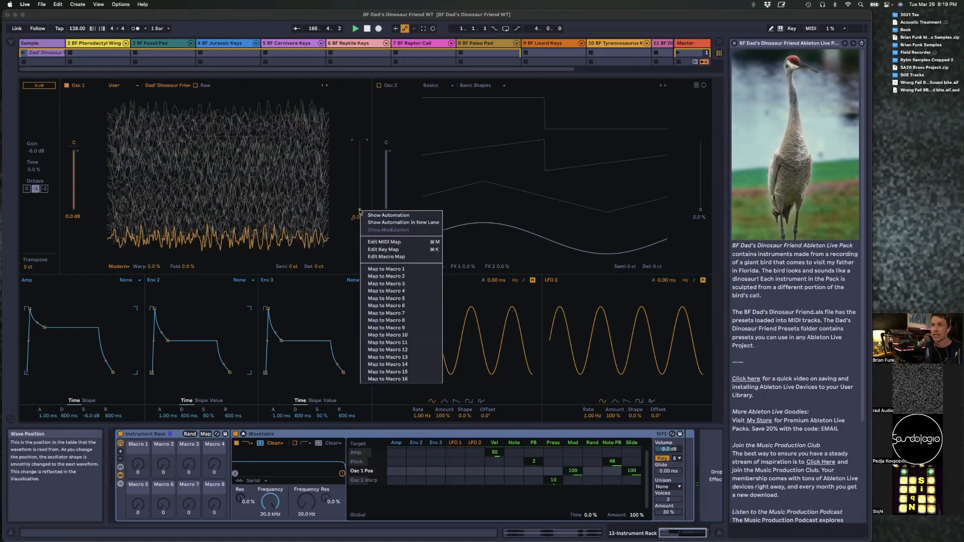
{"action": "left_click", "coordinate": [395, 271]}
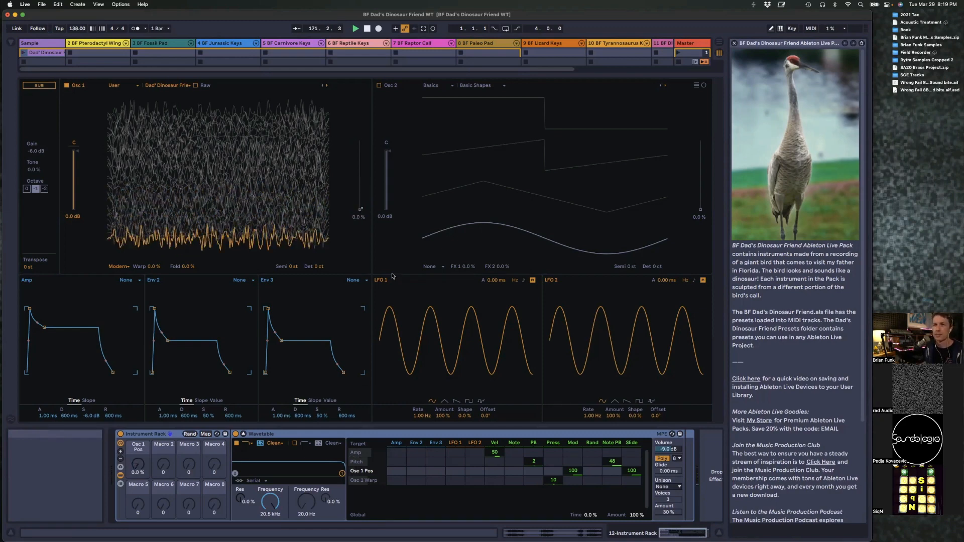
Step: Try out Osc 1's Warp and Fold amounts and reset both to 0%
{"action": "left_click_drag", "start_coordinate": [156, 266], "coordinate": [156, 304]}
{"action": "double_click", "coordinate": [157, 267]}
{"action": "left_click_drag", "start_coordinate": [188, 267], "coordinate": [187, 232]}
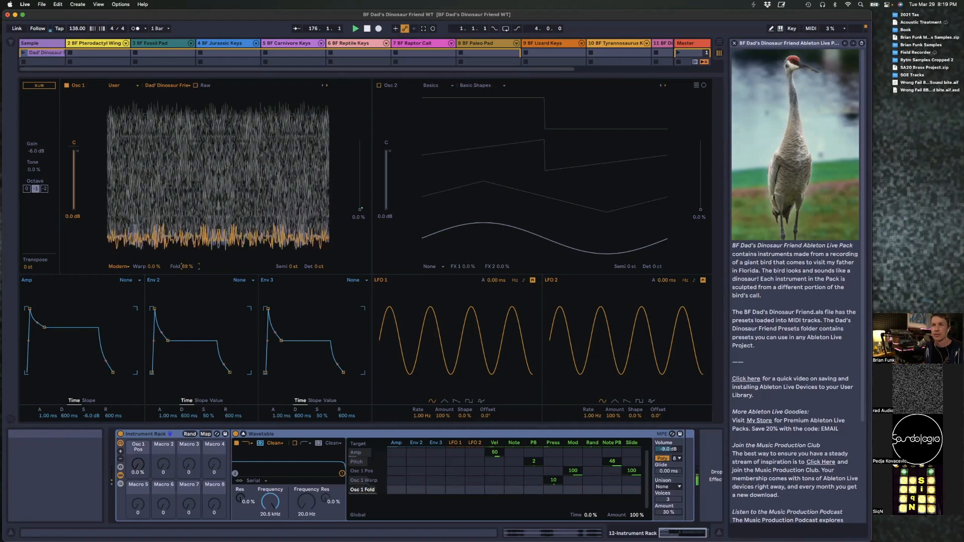
{"action": "double_click", "coordinate": [182, 267]}
Step: Map Osc 1's Warp amount to Macro 2 and its Fold amount to Macro 3
{"action": "right_click", "coordinate": [155, 268]}
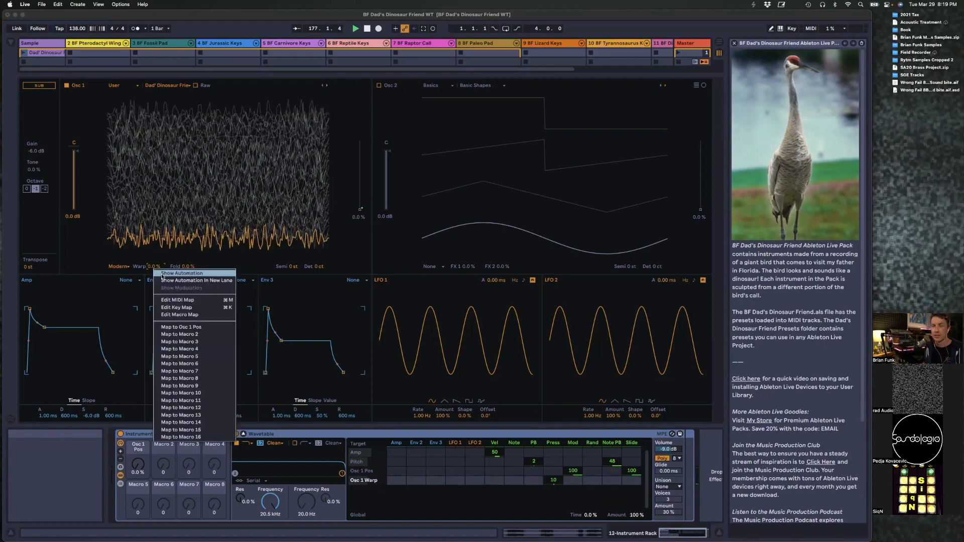
{"action": "left_click", "coordinate": [180, 335]}
{"action": "right_click", "coordinate": [187, 268]}
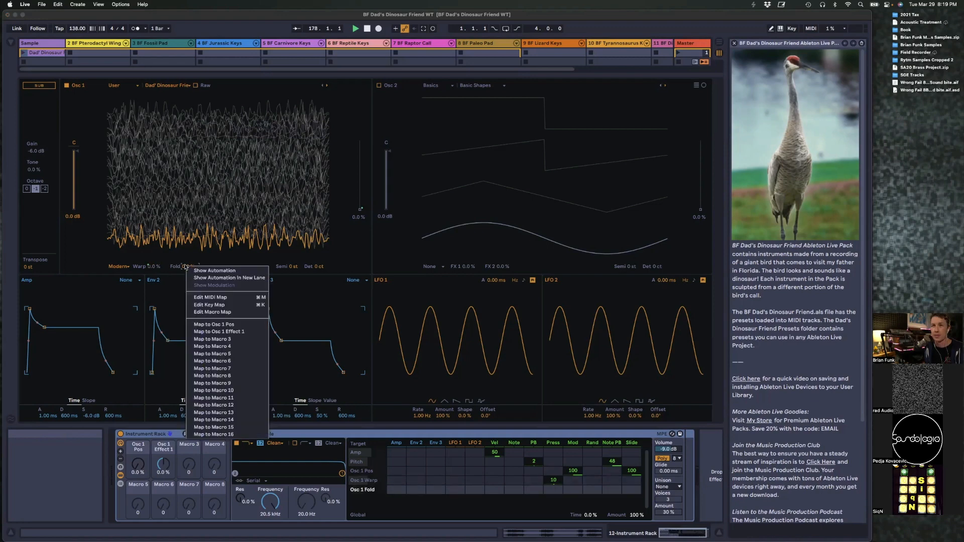
{"action": "left_click", "coordinate": [231, 341]}
{"action": "left_click", "coordinate": [219, 448]}
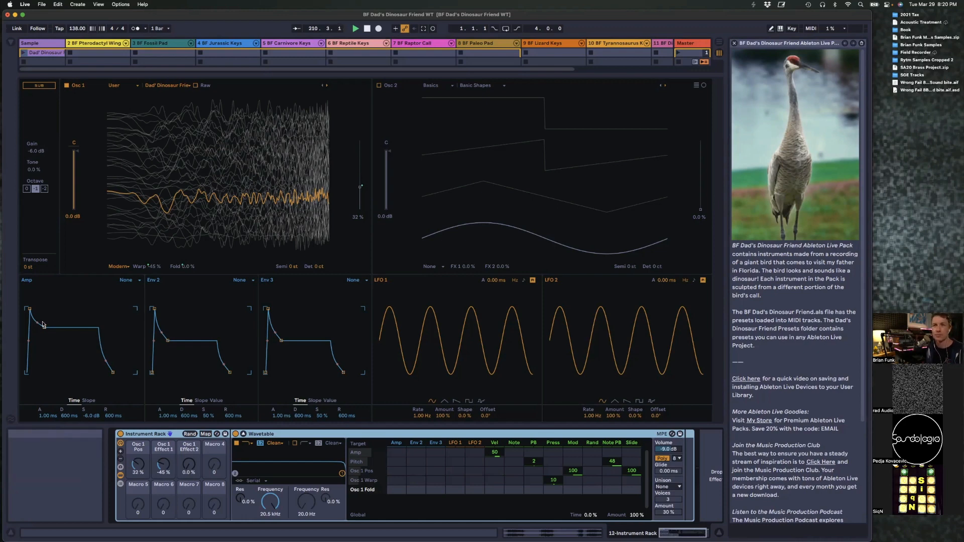
{"action": "right_click", "coordinate": [47, 417]}
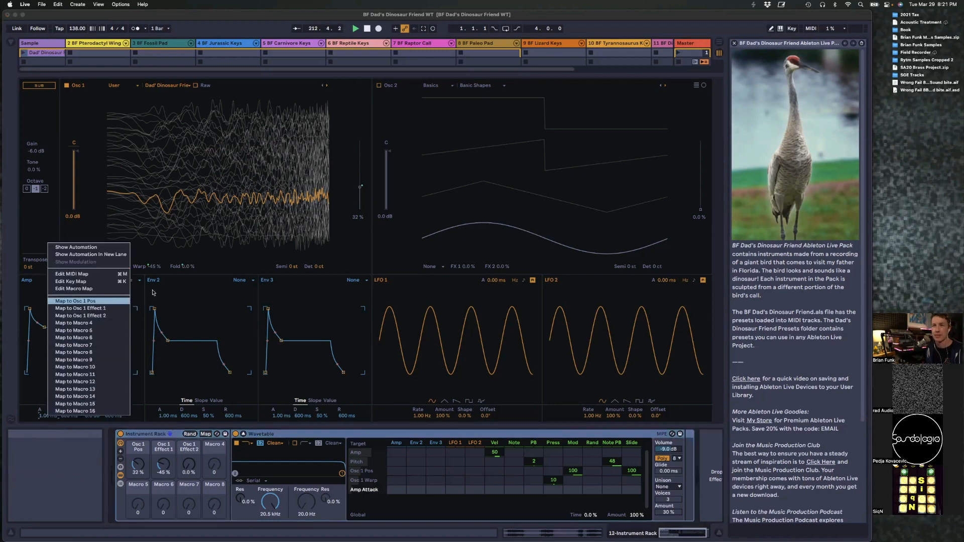
{"action": "left_click", "coordinate": [100, 301]}
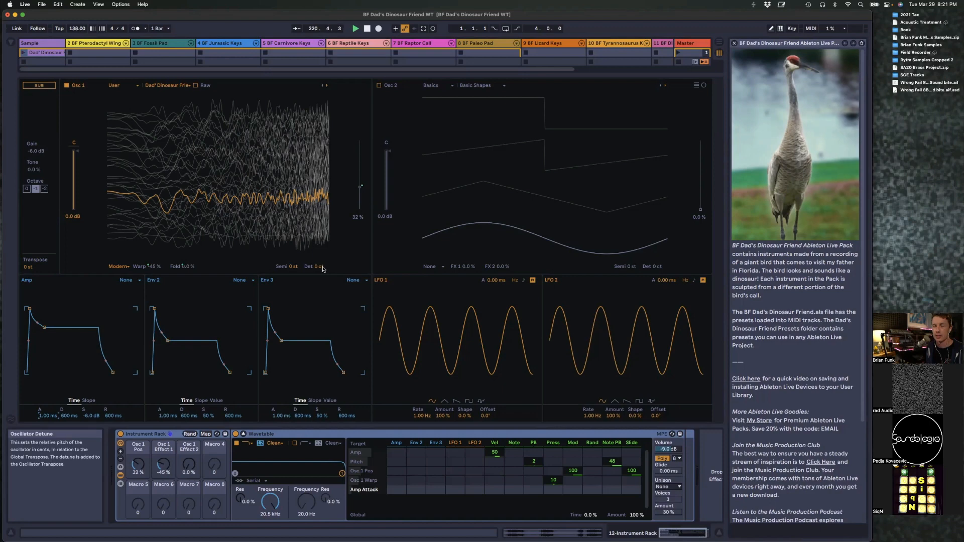
{"action": "mouse_move", "coordinate": [318, 267]}
{"action": "left_mouse_down"}
{"action": "mouse_move", "coordinate": [318, 251]}
{"action": "mouse_move", "coordinate": [317, 267]}
{"action": "left_mouse_up"}
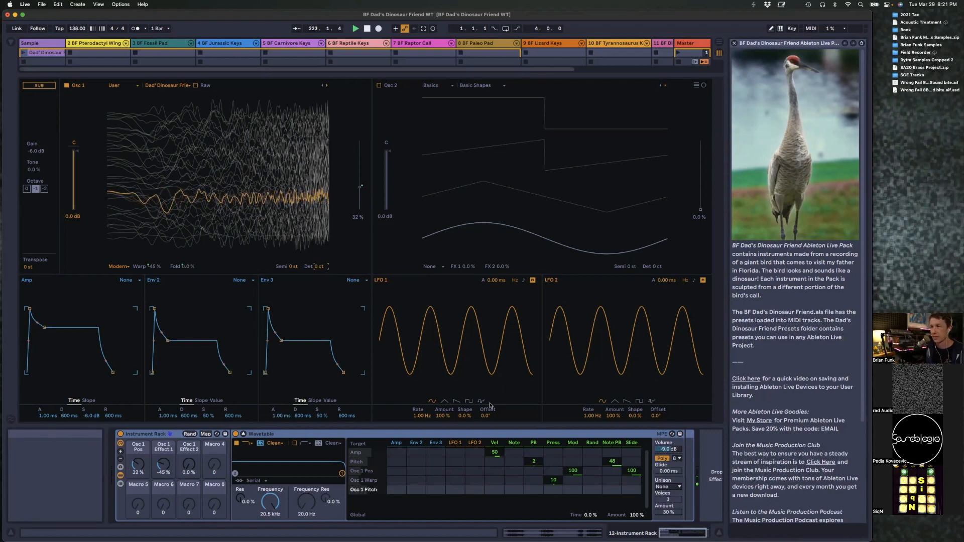
Step: Map the Filter 1 frequency to Macro 4 and set Filter 1's circuit type to MS2
{"action": "right_click", "coordinate": [275, 502]}
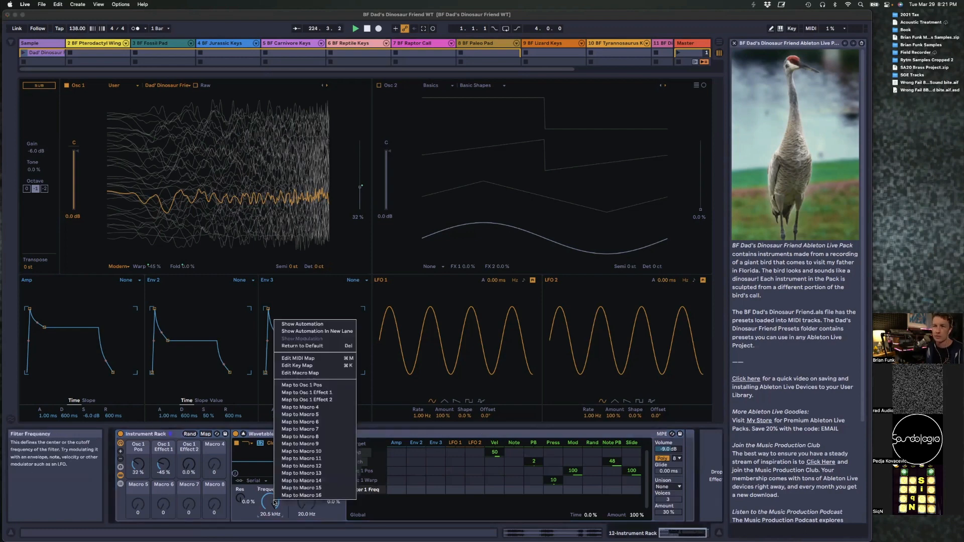
{"action": "left_click", "coordinate": [325, 407]}
{"action": "left_click", "coordinate": [274, 443]}
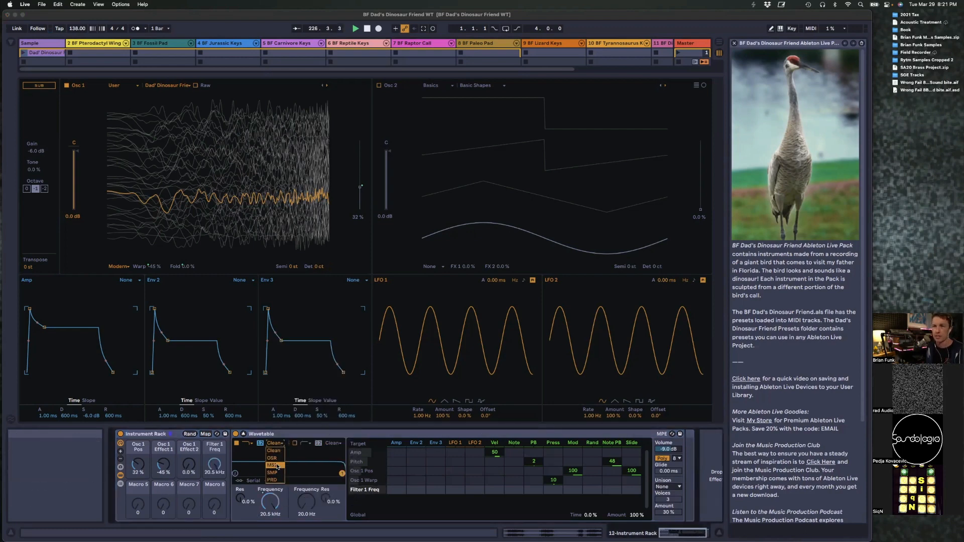
{"action": "left_click", "coordinate": [276, 465]}
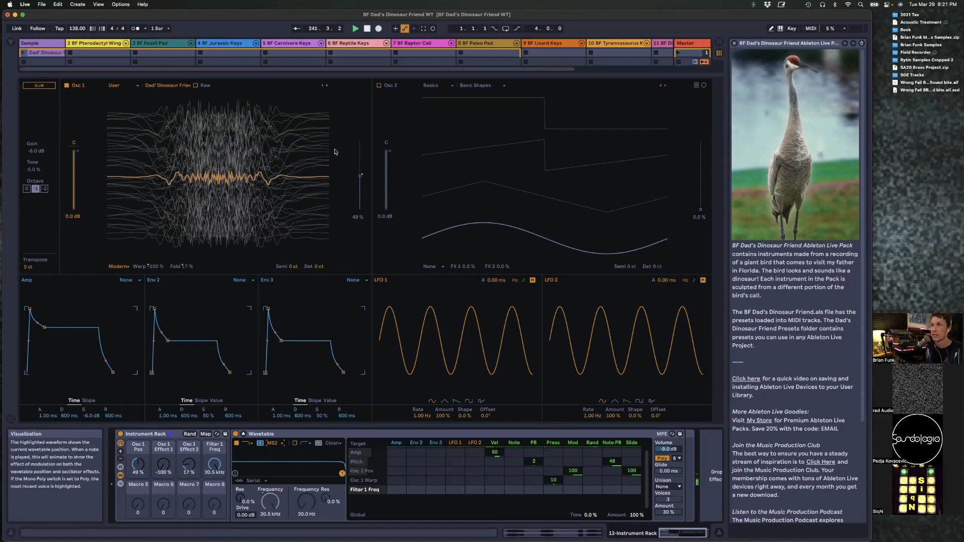
Step: Toggle Osc 2 on and off, and enable the Sub oscillator at octave 0 with a gain of -12 dB
{"action": "left_click", "coordinate": [380, 86]}
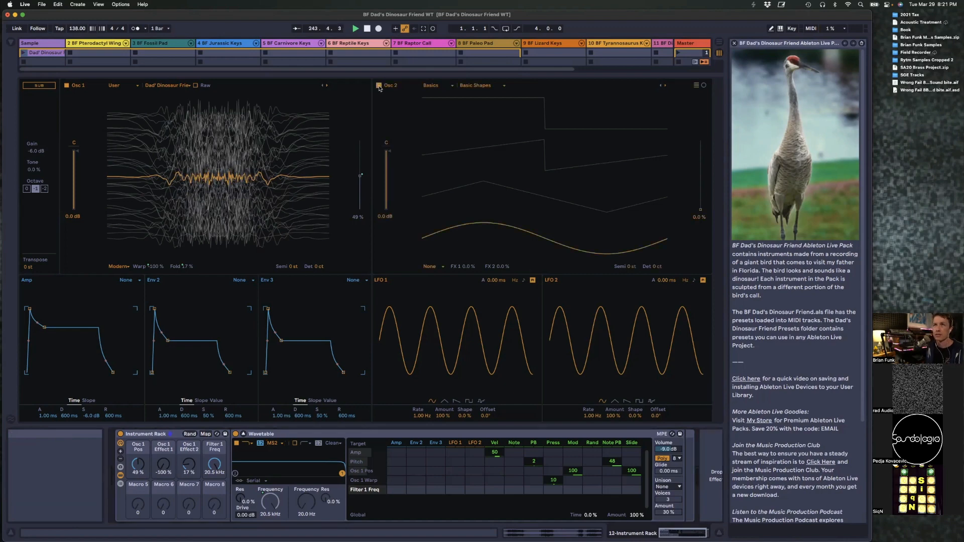
{"action": "left_click", "coordinate": [379, 86]}
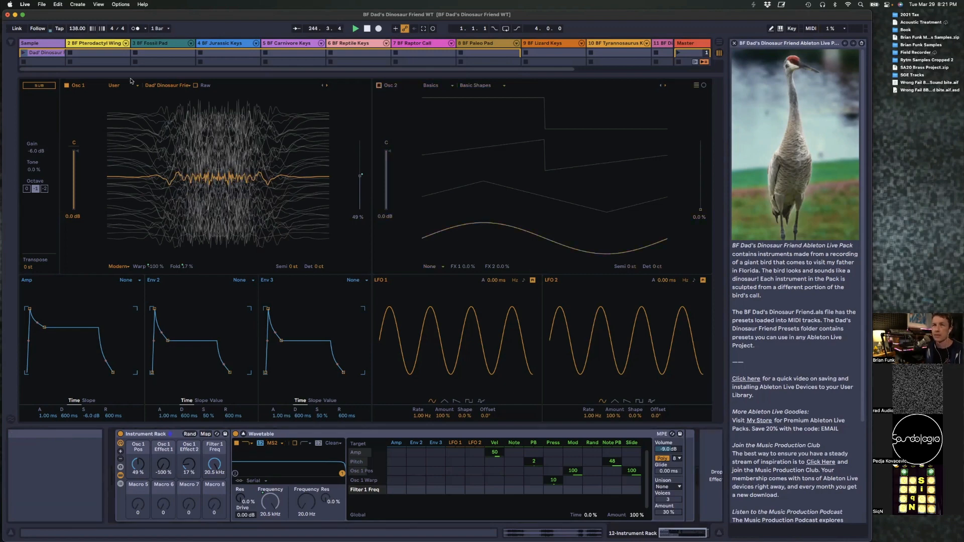
{"action": "left_click", "coordinate": [40, 86]}
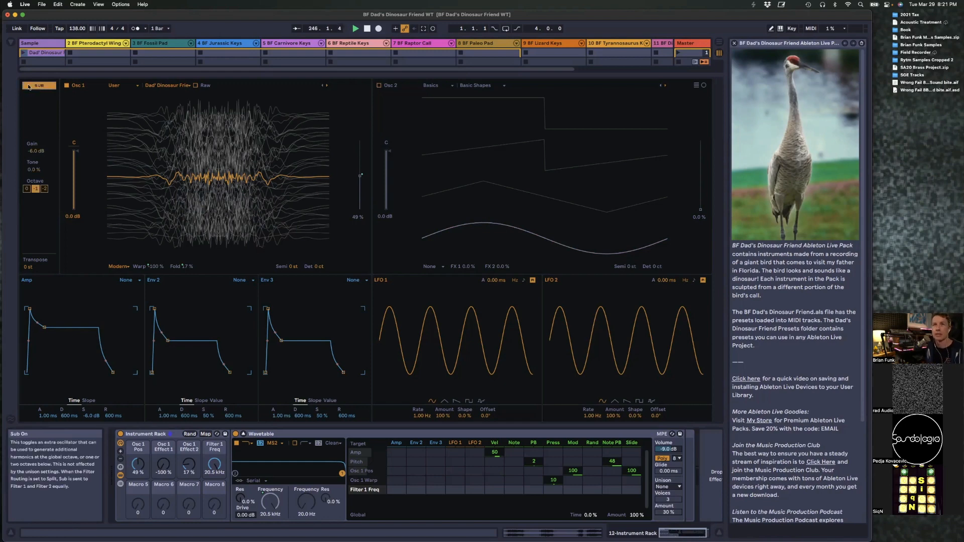
{"action": "left_click", "coordinate": [27, 188]}
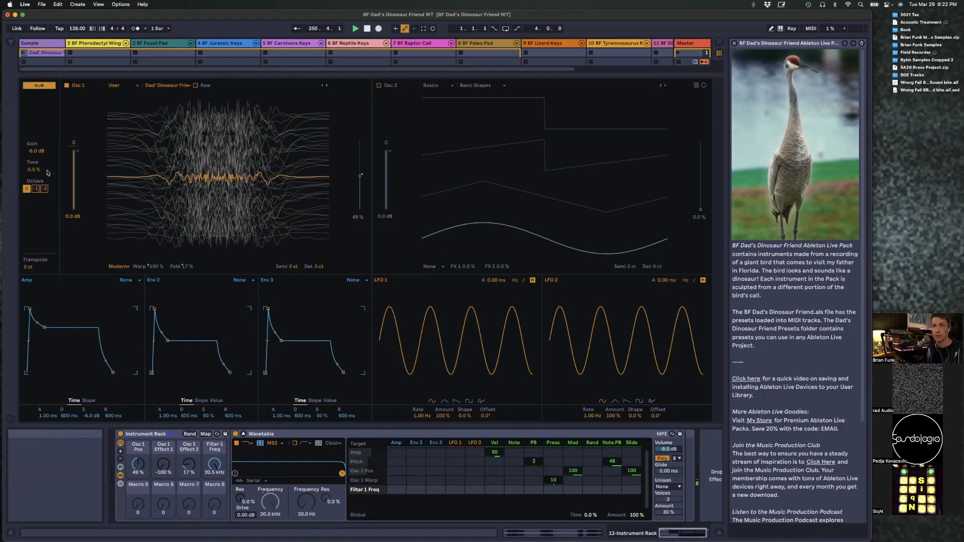
{"action": "left_click_drag", "start_coordinate": [36, 151], "coordinate": [36, 157]}
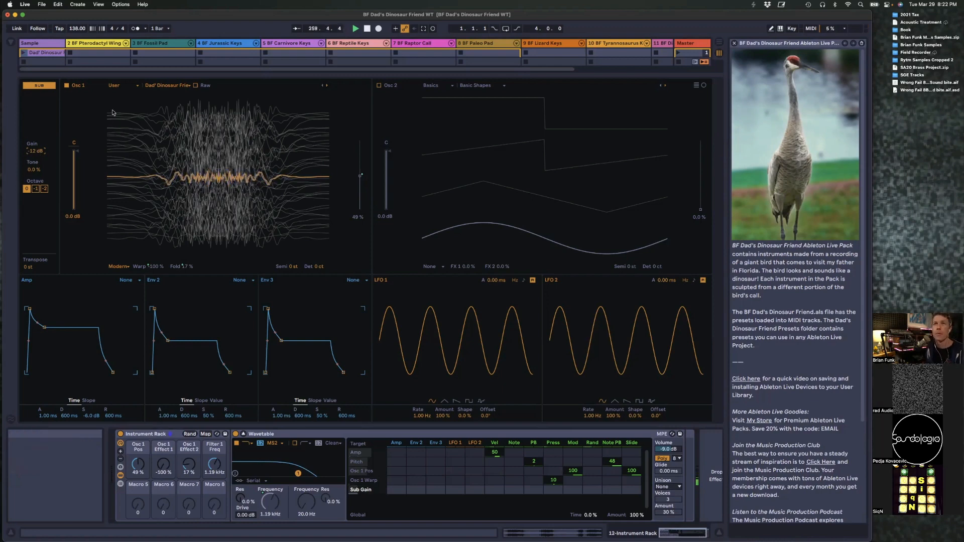
Step: Set the Osc 1 Effect 1 macro to 15% and enlarge the clip slot area to four scenes
{"action": "left_click_drag", "start_coordinate": [164, 465], "coordinate": [163, 439]}
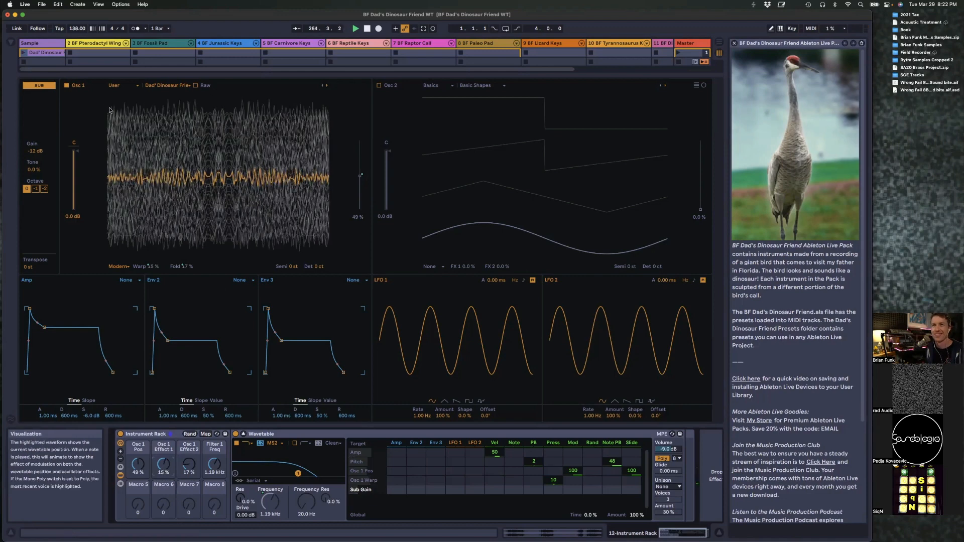
{"action": "left_click_drag", "start_coordinate": [132, 73], "coordinate": [132, 100]}
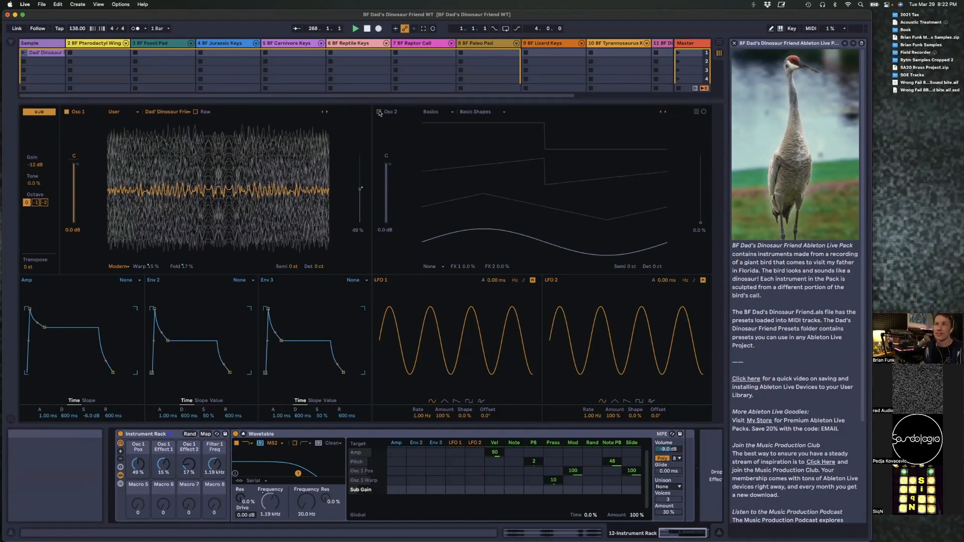
Step: Look through Osc 2's wavetable category and wavetable lists without choosing another one
{"action": "left_click", "coordinate": [445, 112]}
{"action": "left_click", "coordinate": [476, 114]}
{"action": "left_click", "coordinate": [476, 114]}
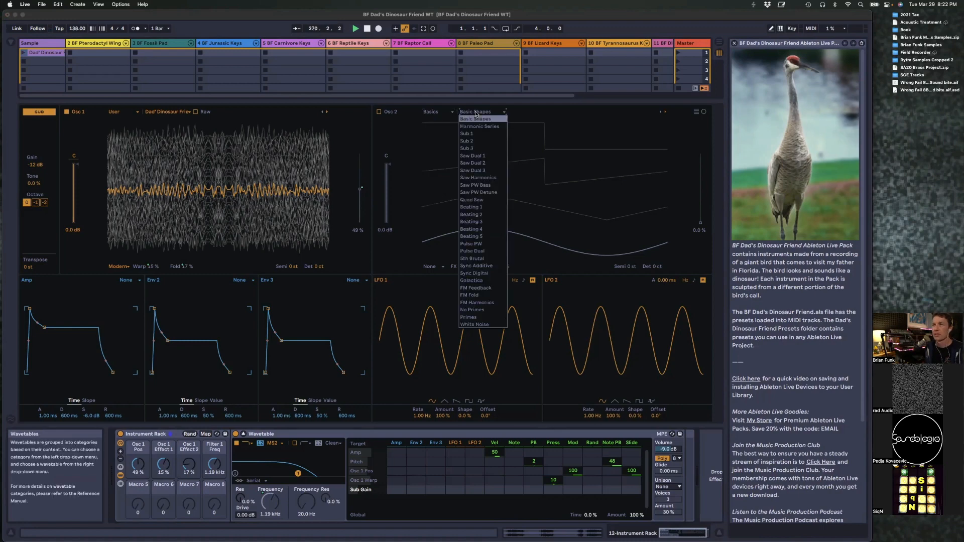
{"action": "left_click", "coordinate": [445, 114]}
{"action": "left_click", "coordinate": [443, 114]}
{"action": "left_click", "coordinate": [436, 114]}
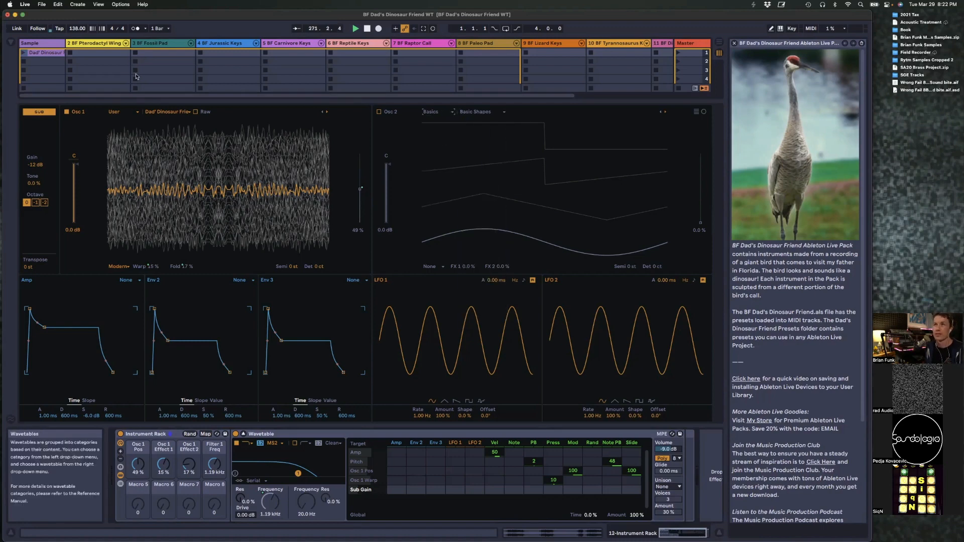
Step: Select the Sample track's Dad' Dinosaur clip and return to the 12 Instrument Rack track
{"action": "left_click", "coordinate": [54, 54]}
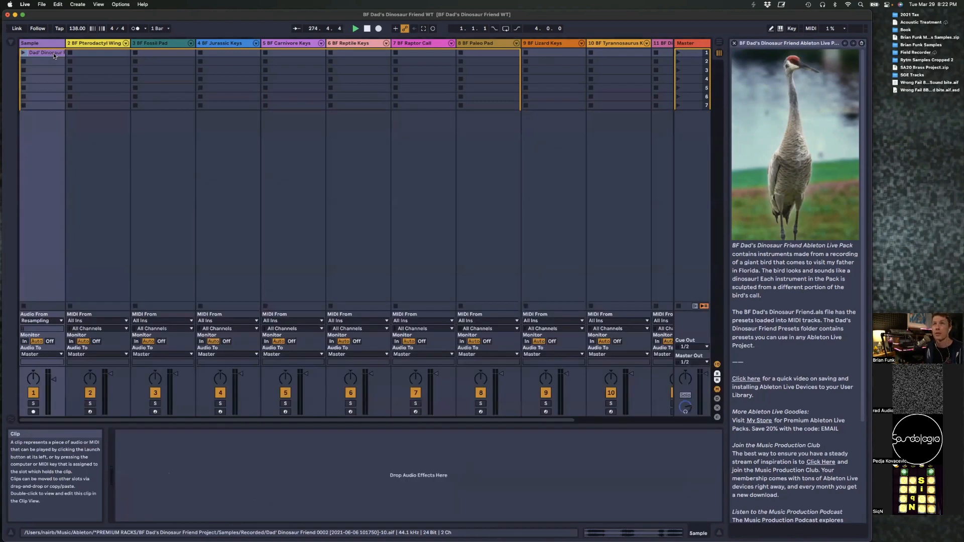
{"action": "scroll", "coordinate": [575, 64], "scroll_direction": "right", "scroll_amount": 5}
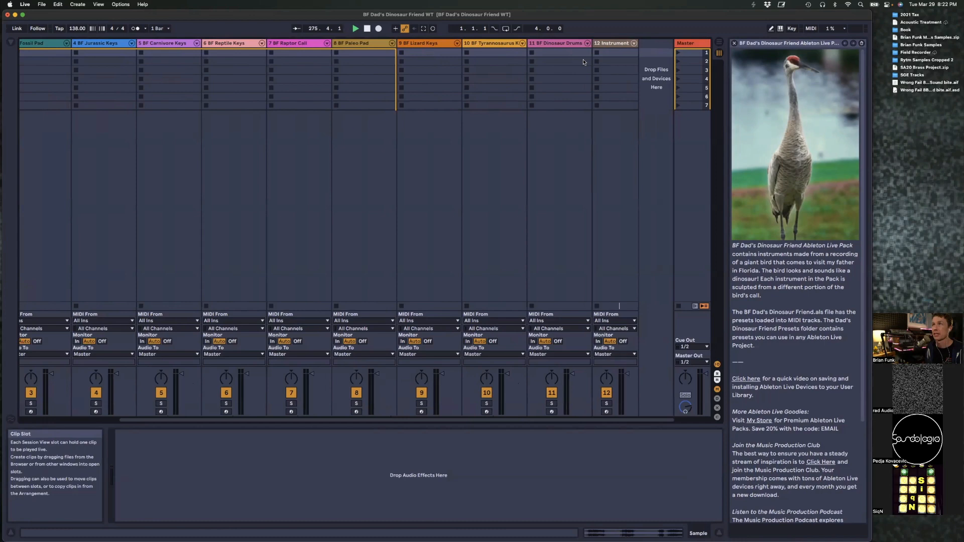
{"action": "left_click", "coordinate": [609, 44]}
{"action": "scroll", "coordinate": [609, 49], "scroll_direction": "left", "scroll_amount": 5}
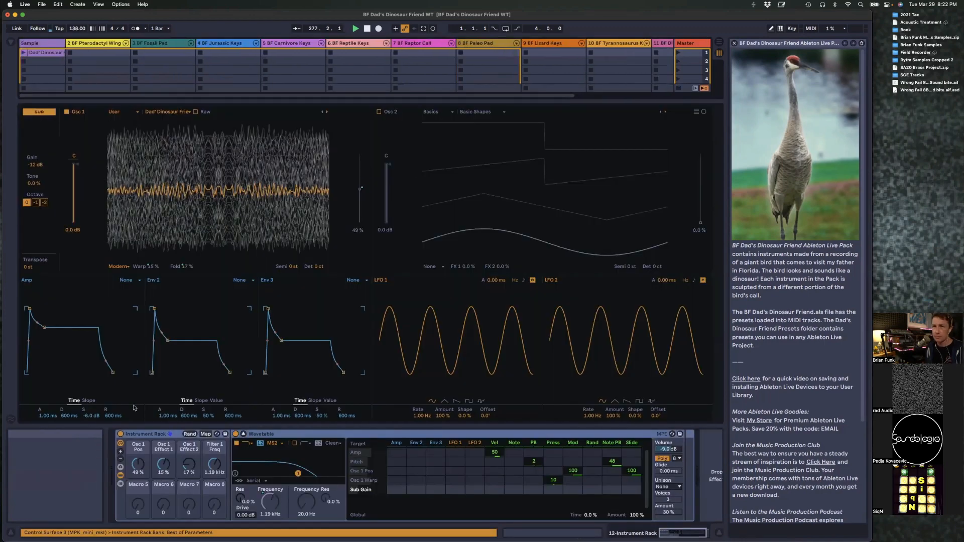
Step: Map the Amp envelope's Attack, Decay, Sustain and Release to Macros 5, 6, 7 and 8 respectively
{"action": "right_click", "coordinate": [39, 417]}
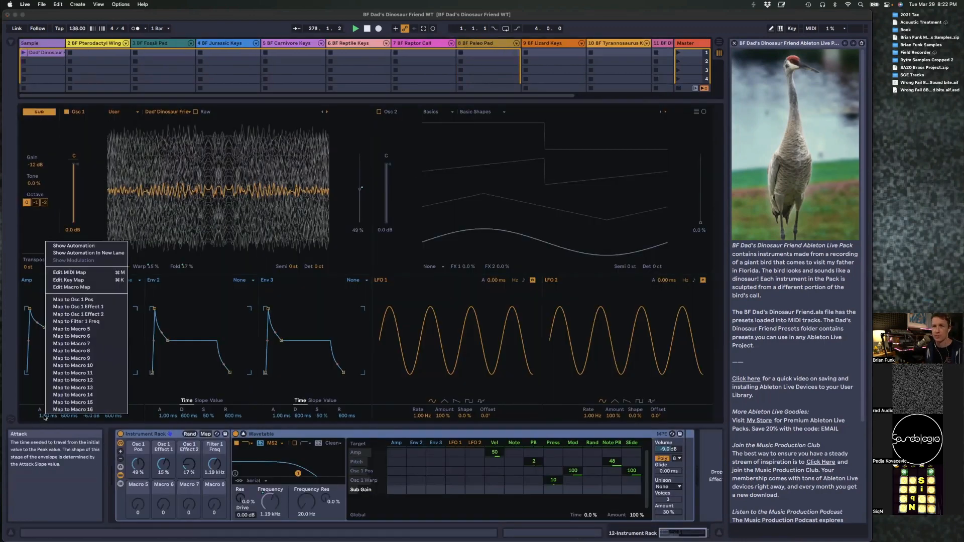
{"action": "left_click", "coordinate": [75, 336]}
{"action": "right_click", "coordinate": [70, 415]}
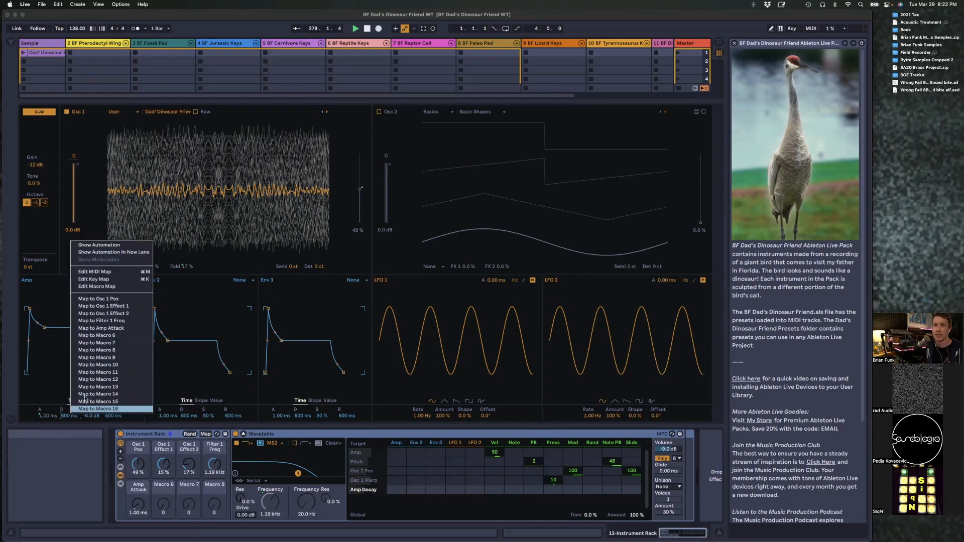
{"action": "left_click", "coordinate": [85, 341]}
{"action": "right_click", "coordinate": [84, 413]}
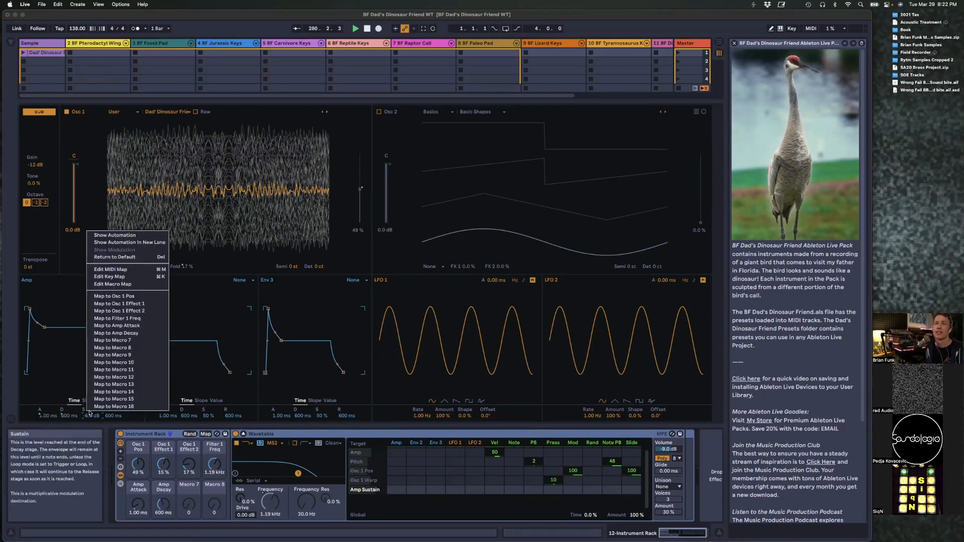
{"action": "left_click", "coordinate": [100, 346]}
{"action": "right_click", "coordinate": [106, 415]}
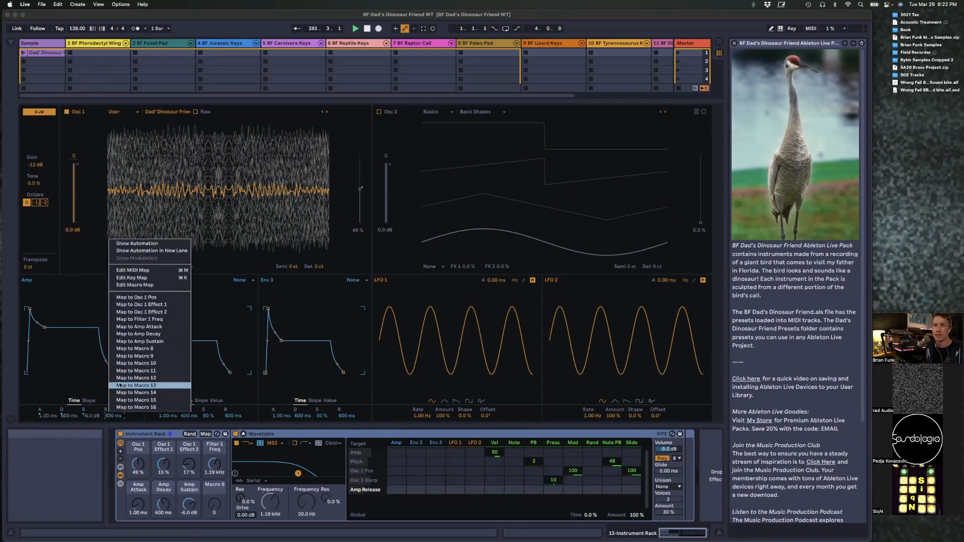
{"action": "left_click", "coordinate": [121, 350]}
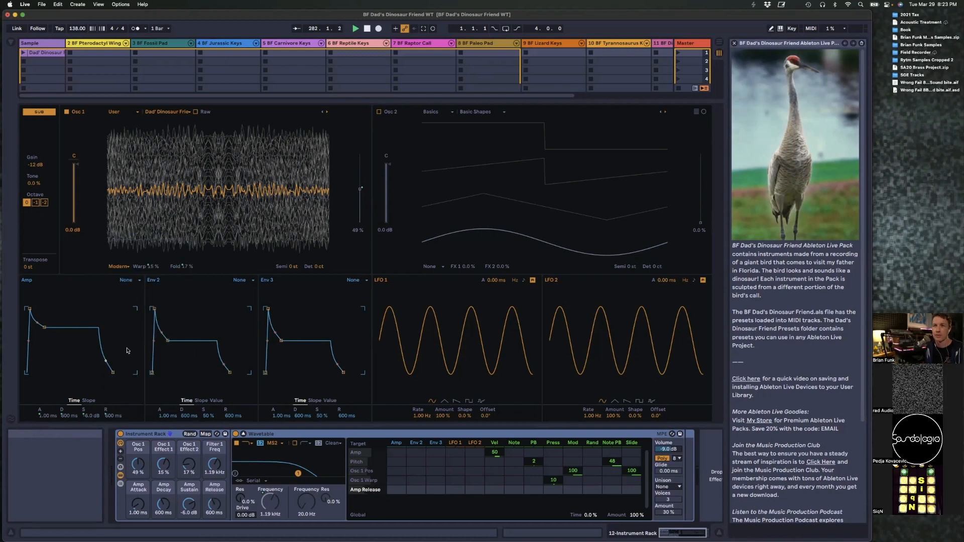
Step: Expand the Instrument Rack to show 16 macro controls
{"action": "left_click", "coordinate": [121, 452]}
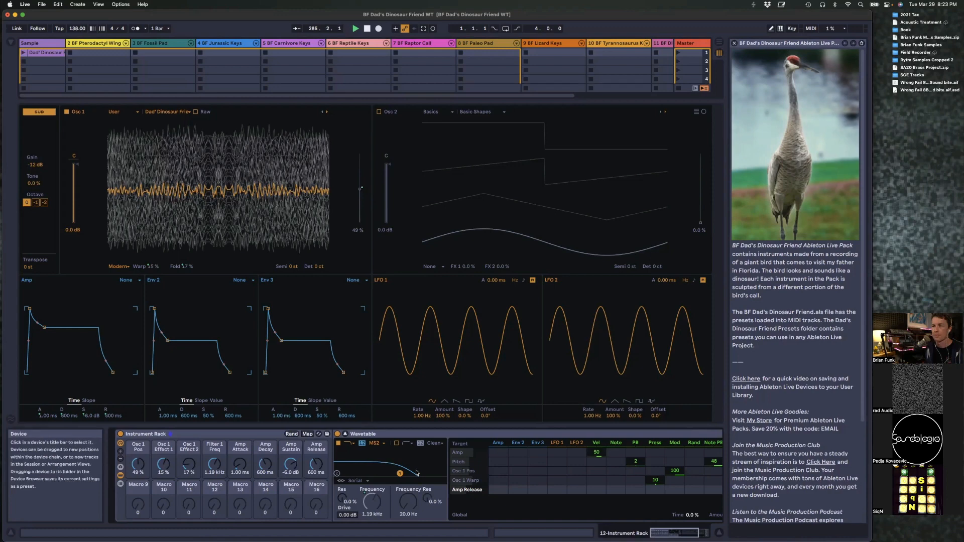
{"action": "scroll", "coordinate": [416, 472], "scroll_direction": "right", "scroll_amount": 5}
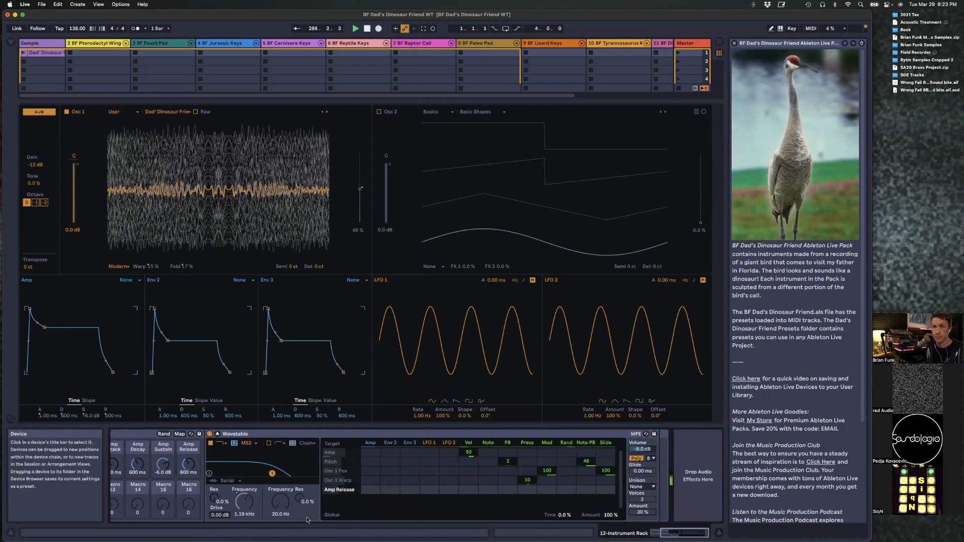
{"action": "scroll", "coordinate": [200, 465], "scroll_direction": "left", "scroll_amount": 4}
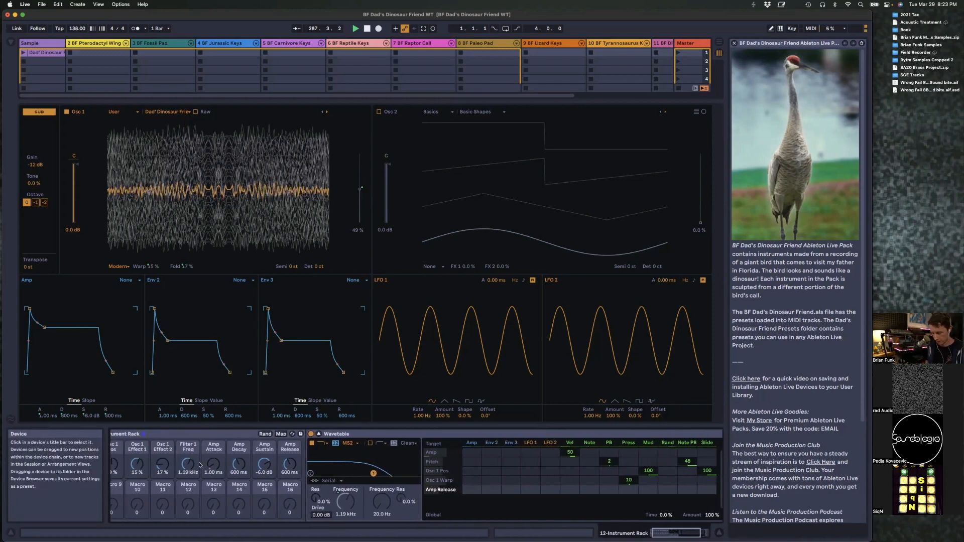
Step: Set the Amp envelope's attack to 2.31 s, decay to 2.31 s and release to 5.05 s
{"action": "scroll", "coordinate": [199, 465], "scroll_direction": "right", "scroll_amount": 4}
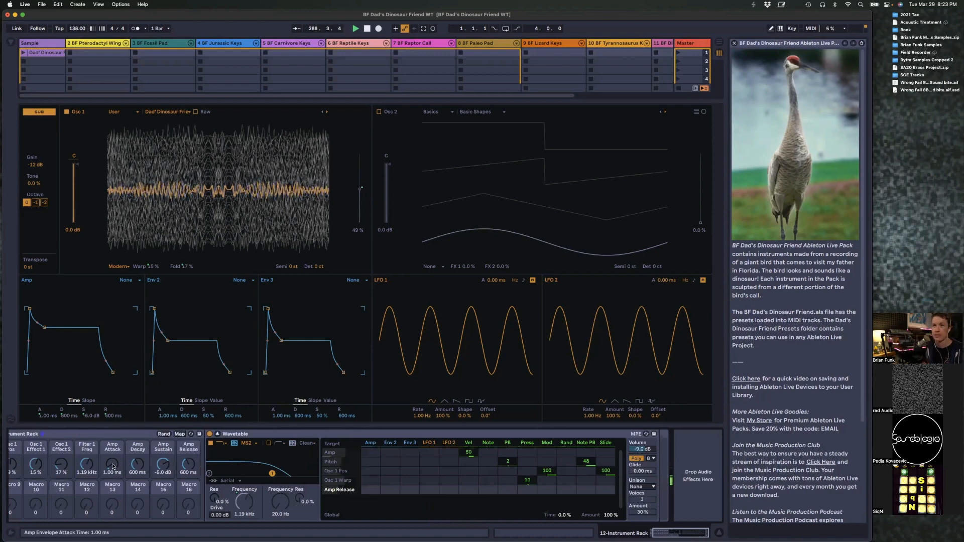
{"action": "left_click_drag", "start_coordinate": [29, 309], "coordinate": [48, 309]}
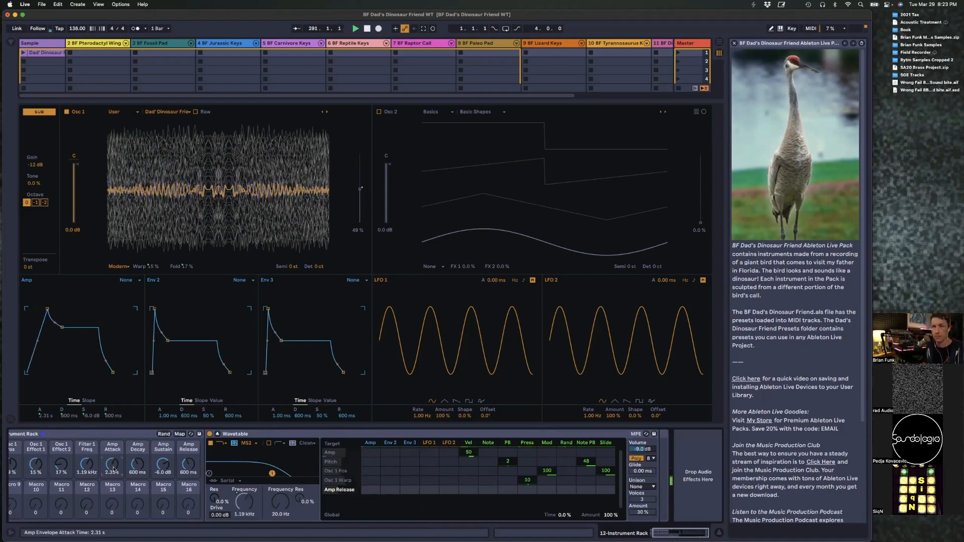
{"action": "left_click_drag", "start_coordinate": [138, 467], "coordinate": [194, 469]}
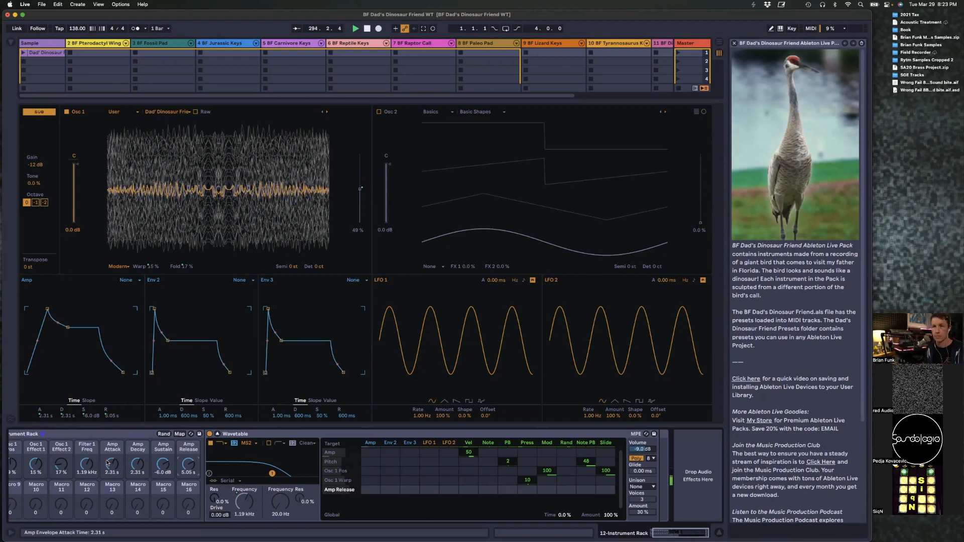
Step: Set the macros to Amp Attack 607 ms, Filter 1 Freq 1.49 kHz, Osc 1 Pos 63 %, Effect 1 -21 % and Effect 2 58 %
{"action": "mouse_move", "coordinate": [107, 461]}
{"action": "left_mouse_down"}
{"action": "mouse_move", "coordinate": [108, 475]}
{"action": "mouse_move", "coordinate": [109, 464]}
{"action": "left_mouse_up"}
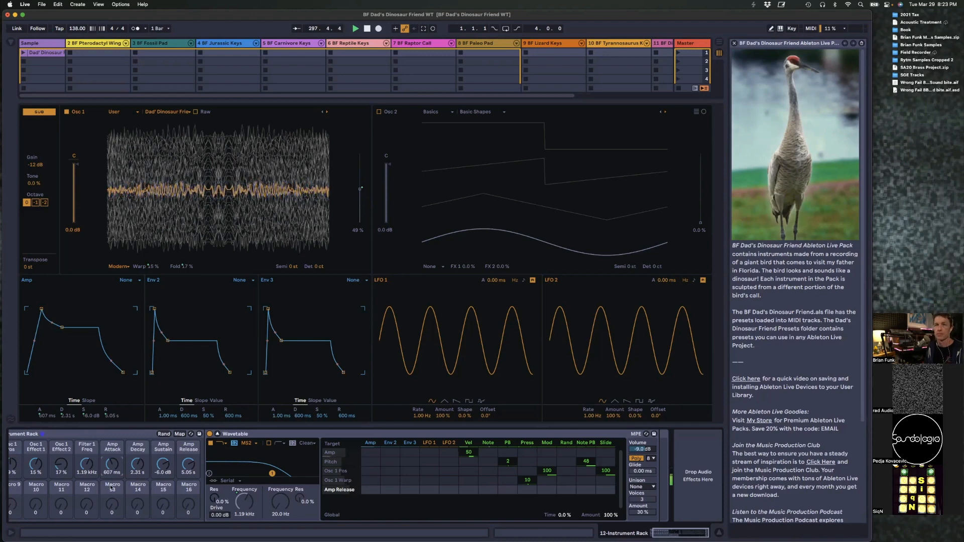
{"action": "scroll", "coordinate": [80, 460], "scroll_direction": "left", "scroll_amount": 1}
{"action": "scroll", "coordinate": [81, 460], "scroll_direction": "left", "scroll_amount": 2}
{"action": "left_click_drag", "start_coordinate": [112, 462], "coordinate": [62, 485]}
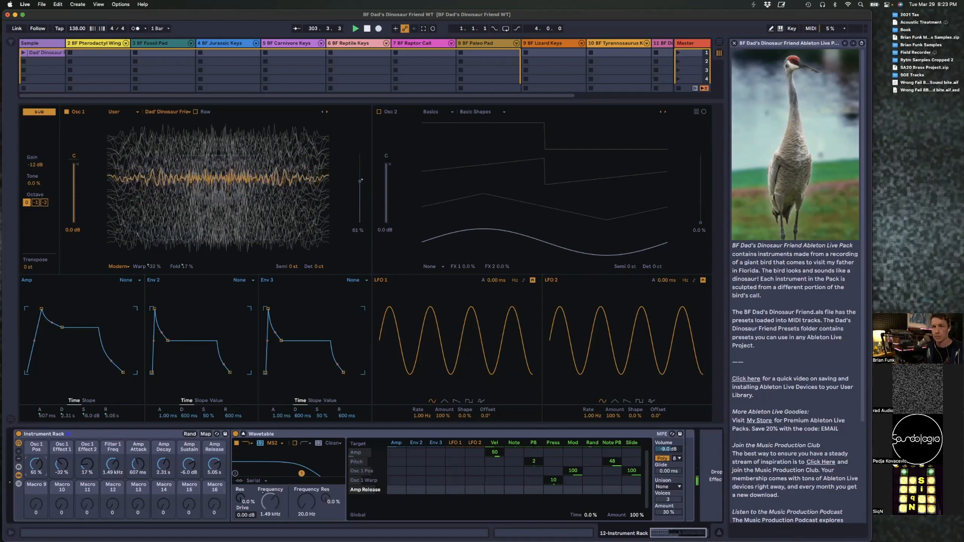
{"action": "left_click_drag", "start_coordinate": [87, 467], "coordinate": [86, 441]}
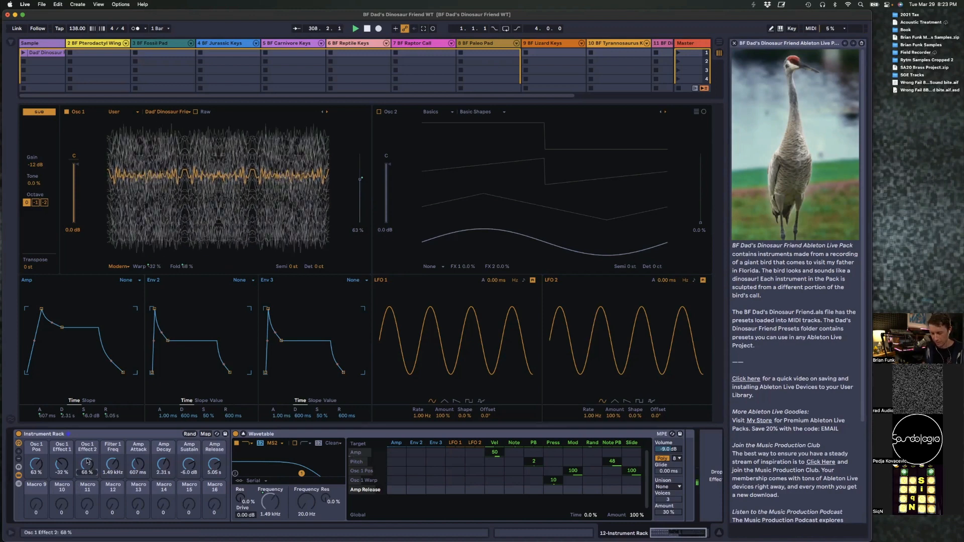
{"action": "left_click_drag", "start_coordinate": [88, 462], "coordinate": [87, 462]}
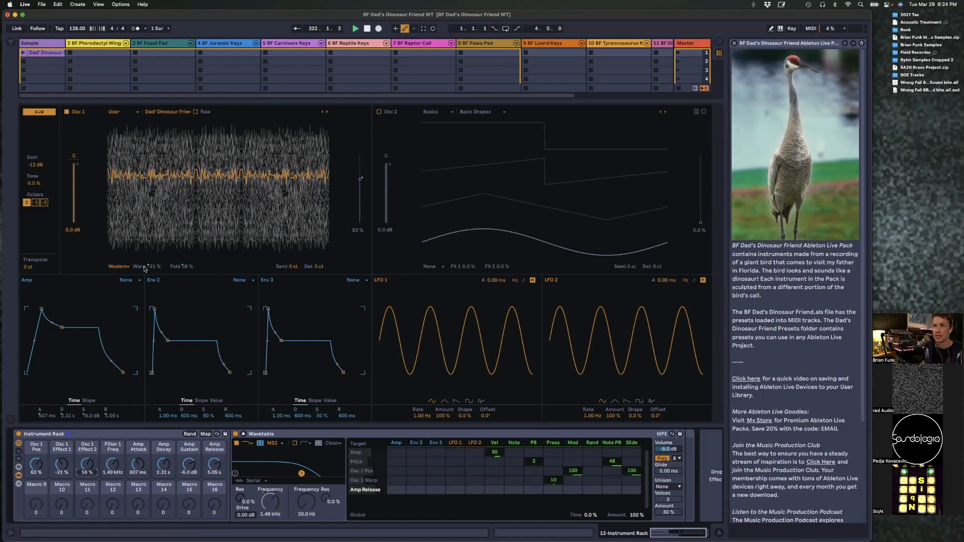
Step: Try an LFO 1 modulation of 4.7 on Osc 1 Warp, reset it, and set LFO 1's rate to 0.11 Hz
{"action": "left_click", "coordinate": [361, 181]}
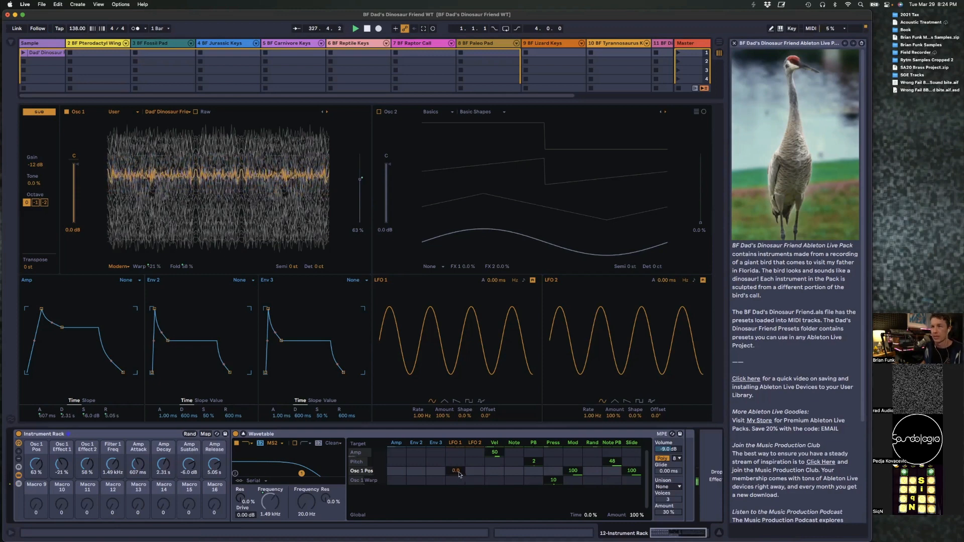
{"action": "left_click_drag", "start_coordinate": [455, 480], "coordinate": [456, 473]}
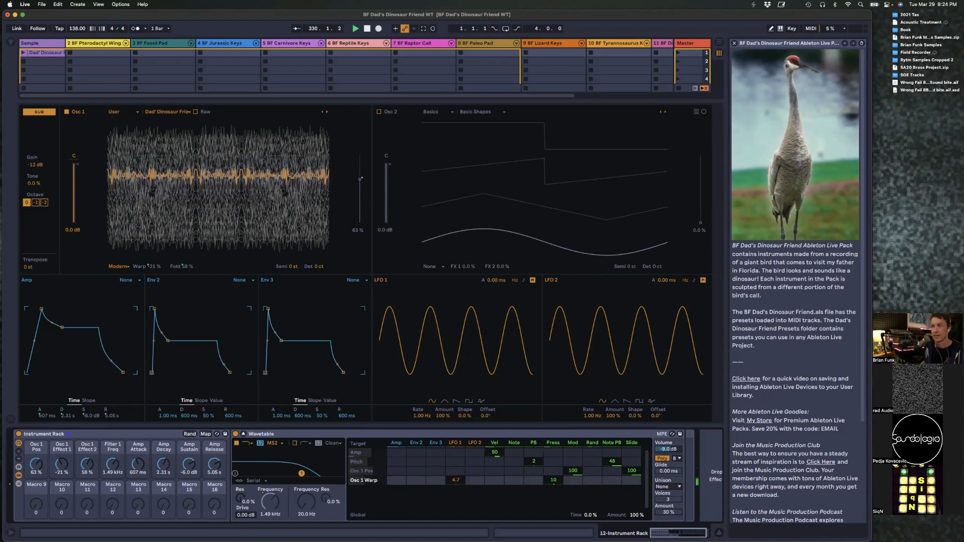
{"action": "double_click", "coordinate": [456, 480]}
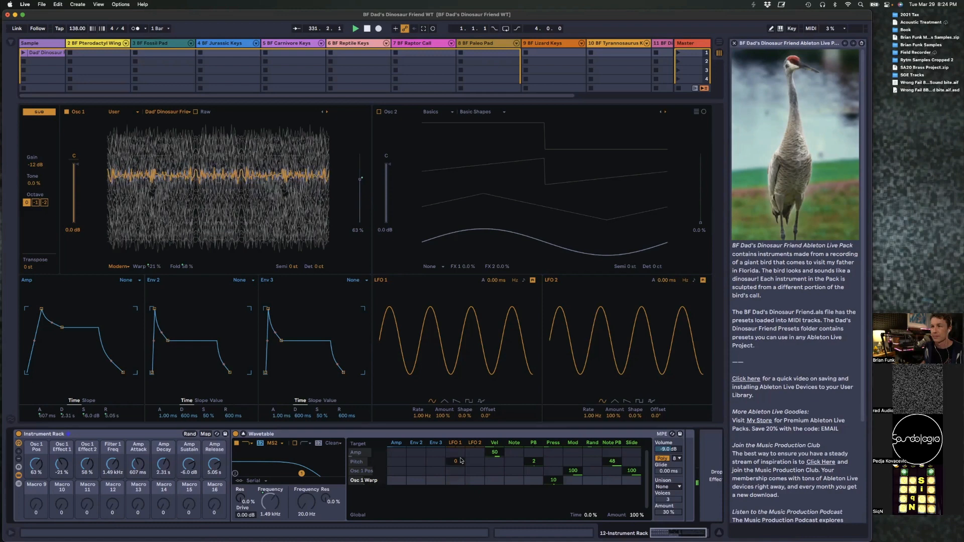
{"action": "left_click_drag", "start_coordinate": [423, 416], "coordinate": [422, 427]}
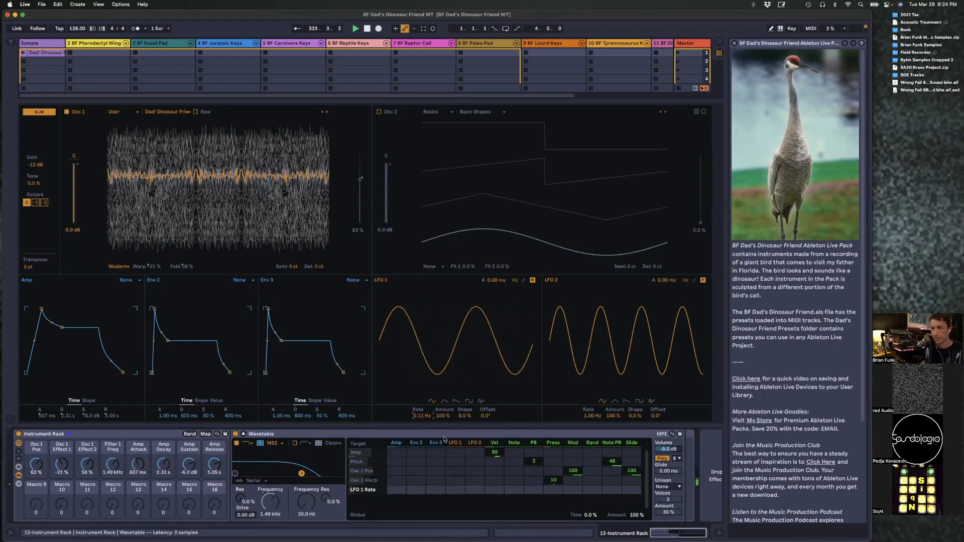
Step: Try LFO 1 modulation amounts of 16, 100 and -22 on Osc 1 Warp, and return the amount to its default
{"action": "left_click_drag", "start_coordinate": [456, 480], "coordinate": [455, 475]}
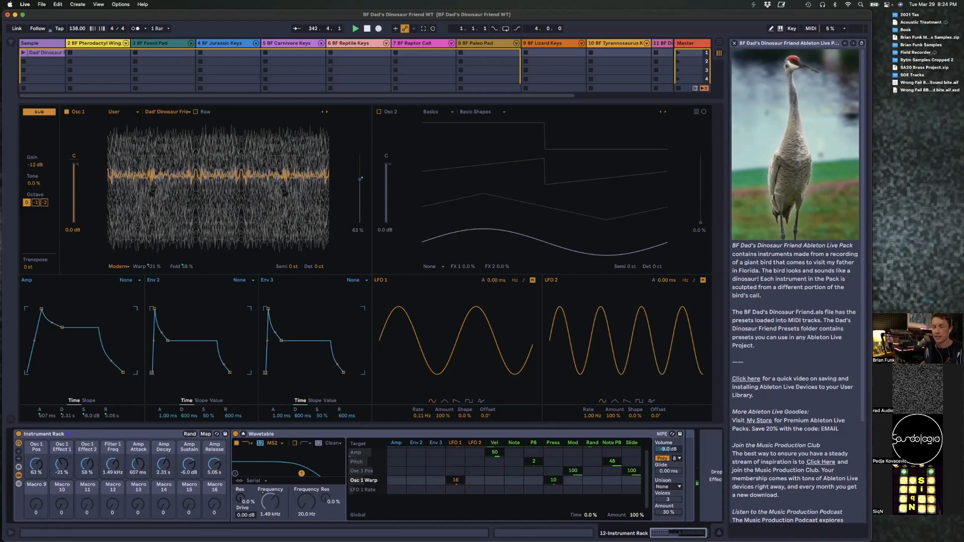
{"action": "left_click_drag", "start_coordinate": [455, 480], "coordinate": [455, 462]}
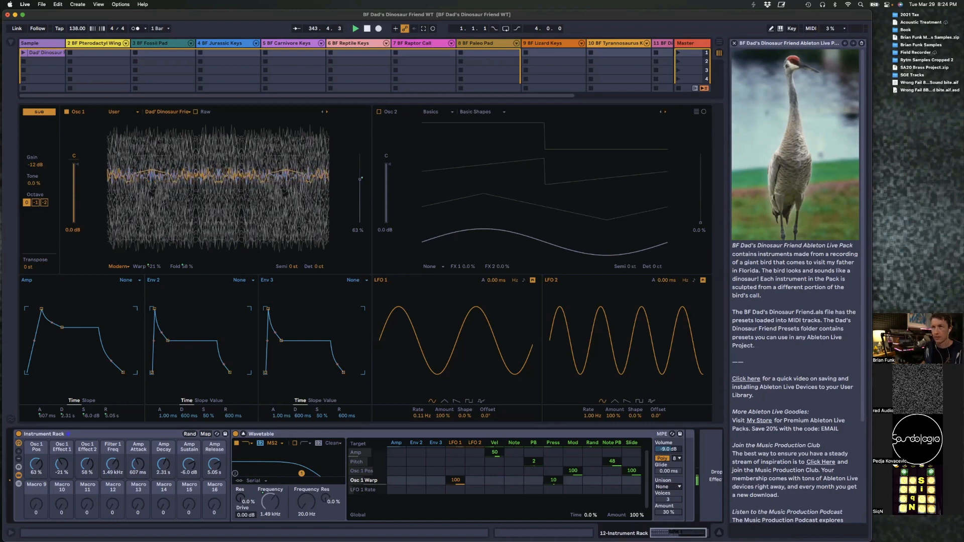
{"action": "left_click_drag", "start_coordinate": [456, 481], "coordinate": [455, 526]}
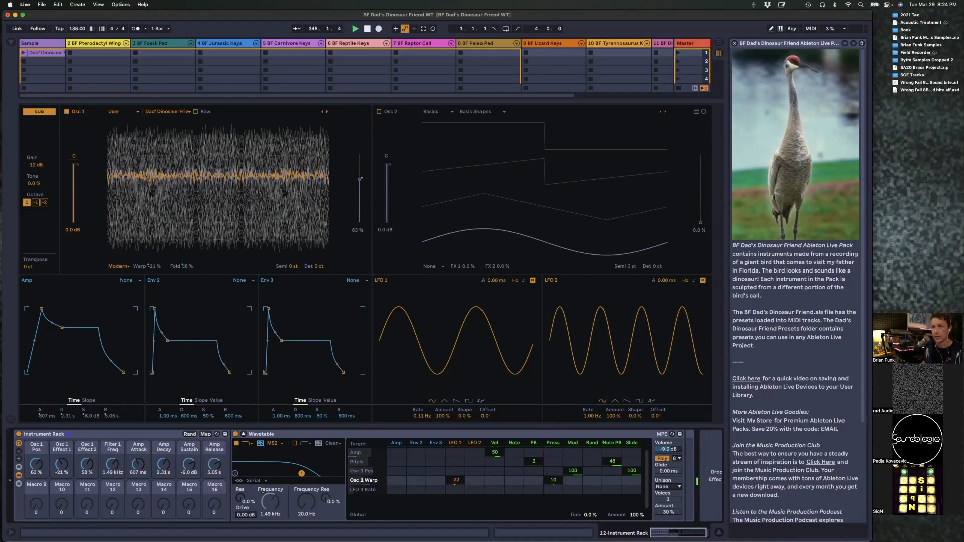
{"action": "right_click", "coordinate": [456, 481]}
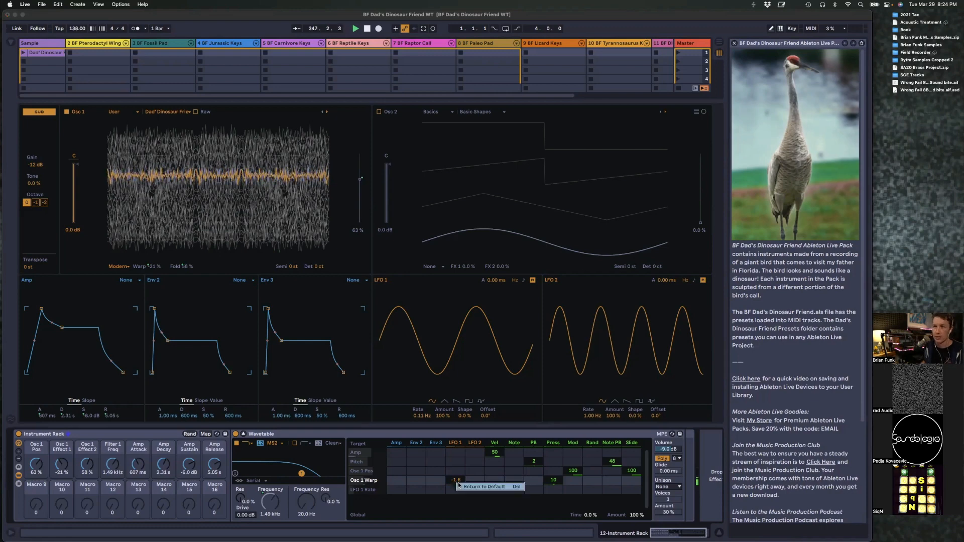
{"action": "left_click", "coordinate": [472, 488]}
{"action": "left_click_drag", "start_coordinate": [456, 480], "coordinate": [456, 481]}
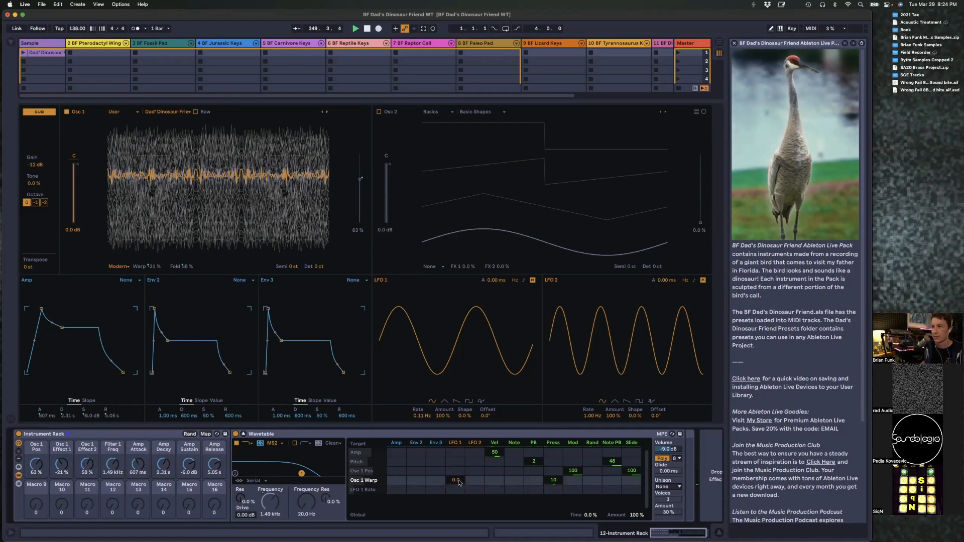
Step: Try an LFO 1 modulation of 100 on Osc 1 Warp with LFO 1's Amount at 0 %
{"action": "right_click", "coordinate": [440, 416]}
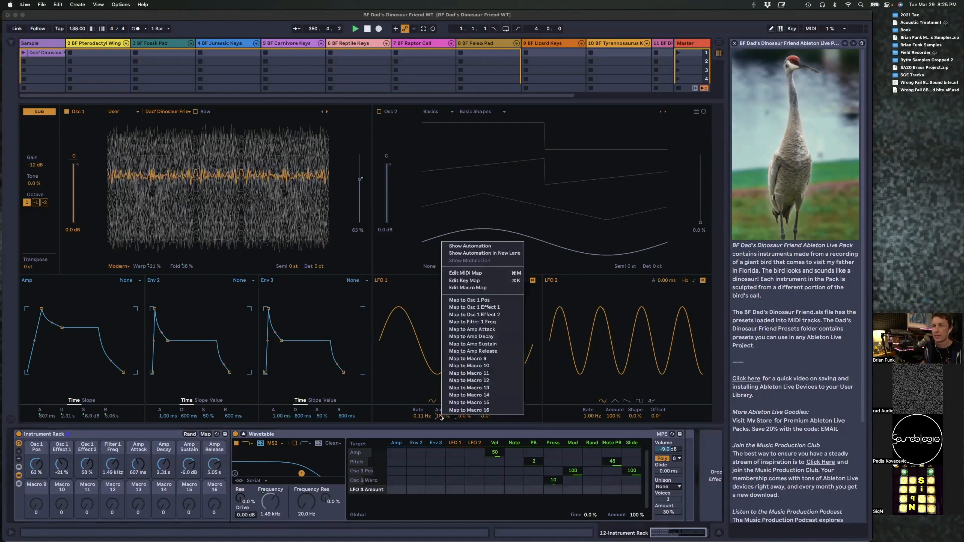
{"action": "left_click", "coordinate": [441, 418]}
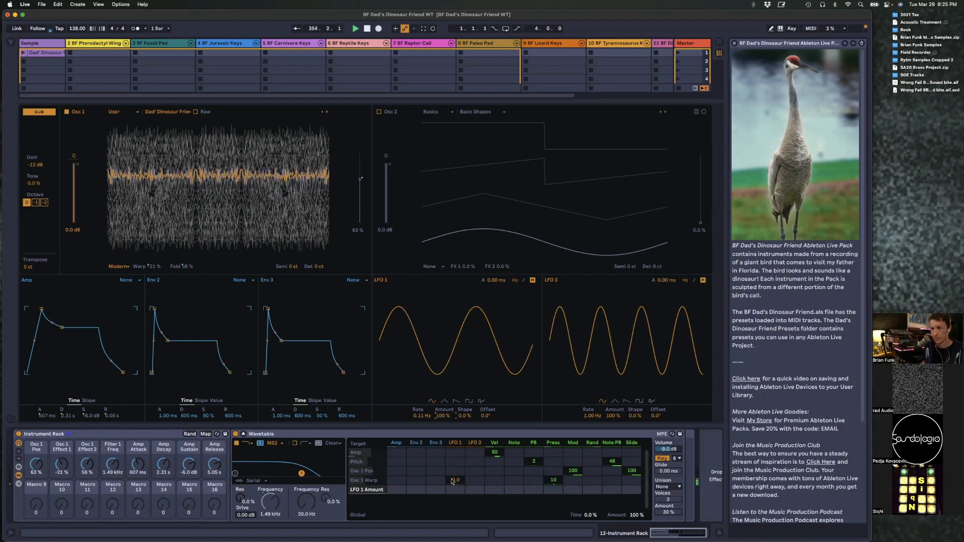
{"action": "left_click_drag", "start_coordinate": [454, 480], "coordinate": [453, 450]}
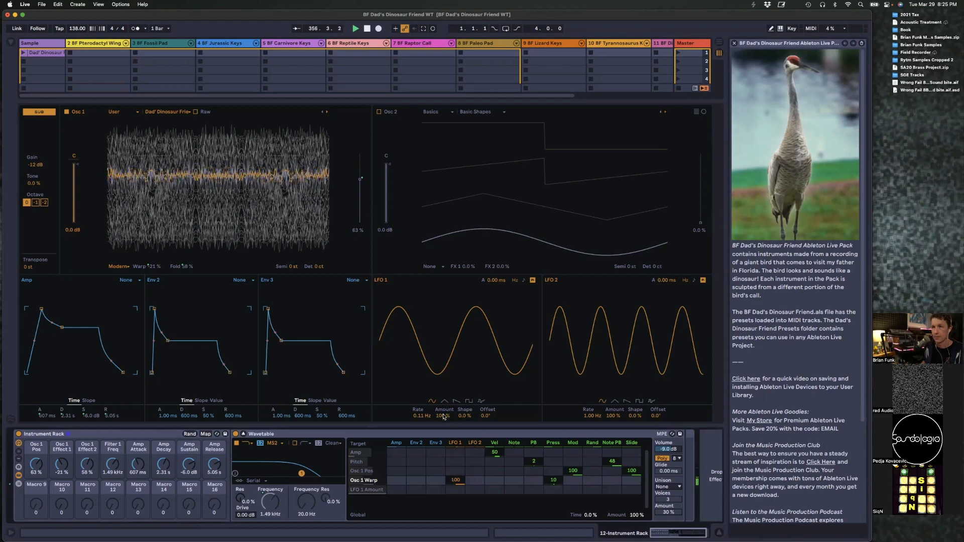
{"action": "left_click_drag", "start_coordinate": [442, 416], "coordinate": [442, 467]}
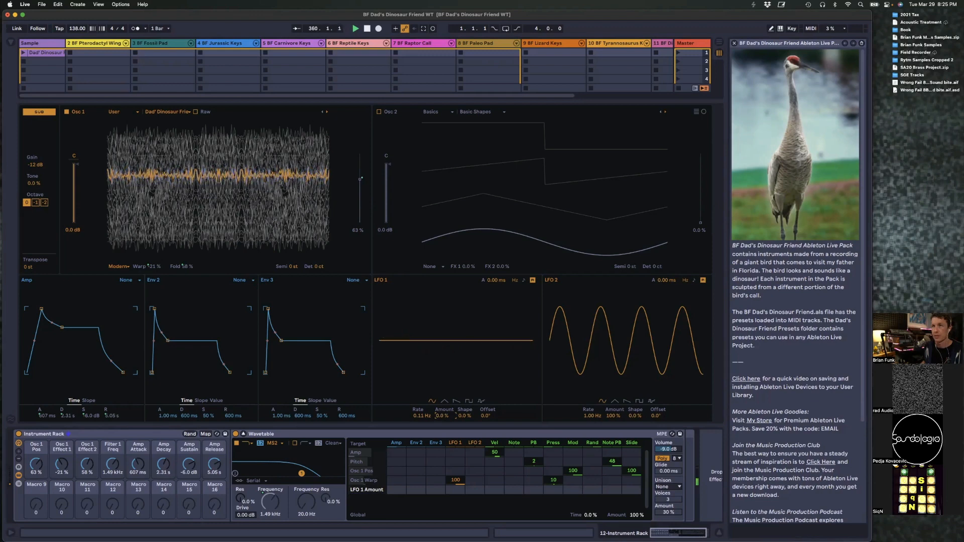
{"action": "mouse_move", "coordinate": [445, 417]}
{"action": "left_mouse_down"}
{"action": "mouse_move", "coordinate": [444, 409]}
{"action": "mouse_move", "coordinate": [444, 432]}
{"action": "left_mouse_up"}
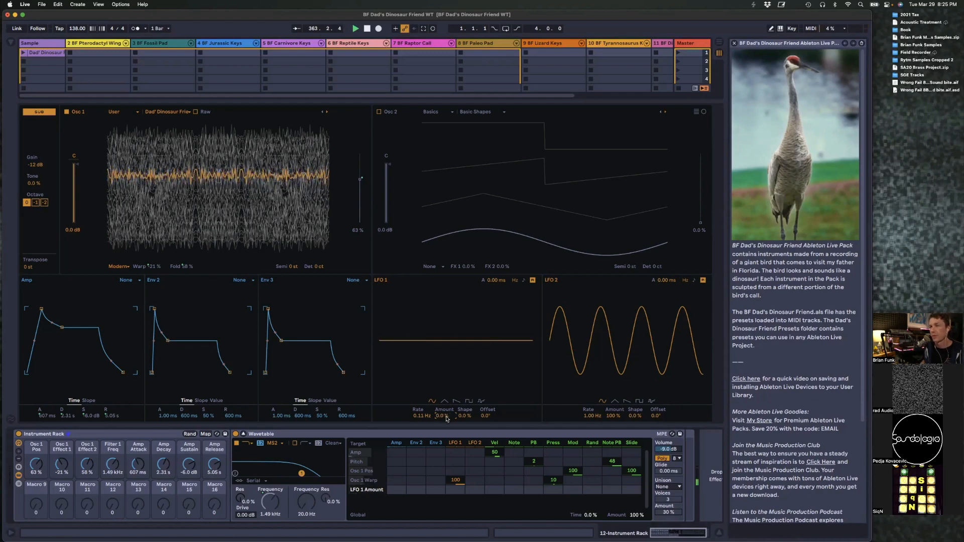
Step: Try LFO 1 modulation of about 25 on Osc 1 Pos and 19 on Osc 1 Warp, with LFO 1's Amount at 16 %
{"action": "double_click", "coordinate": [456, 480]}
{"action": "left_click_drag", "start_coordinate": [456, 472], "coordinate": [455, 466]}
{"action": "left_click_drag", "start_coordinate": [445, 417], "coordinate": [445, 409]}
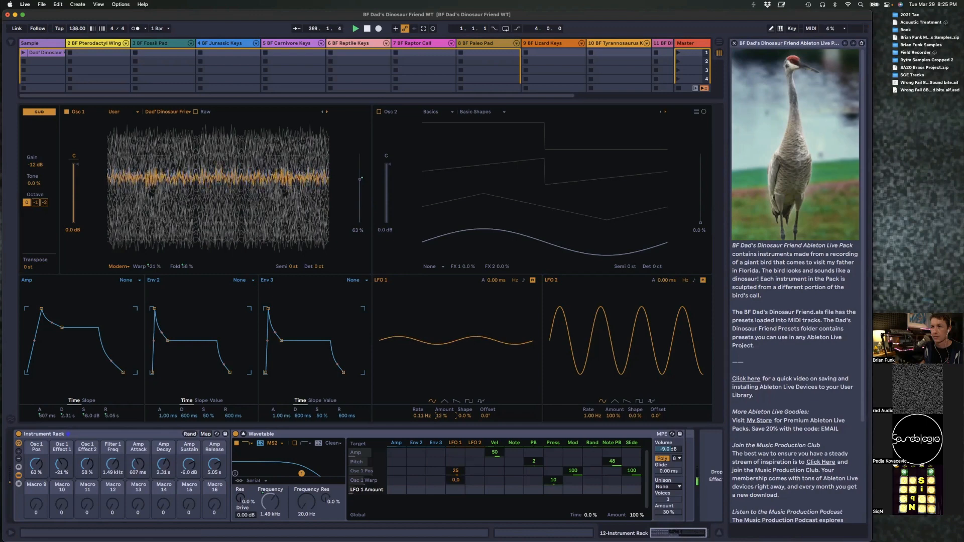
{"action": "left_click_drag", "start_coordinate": [456, 480], "coordinate": [455, 477]}
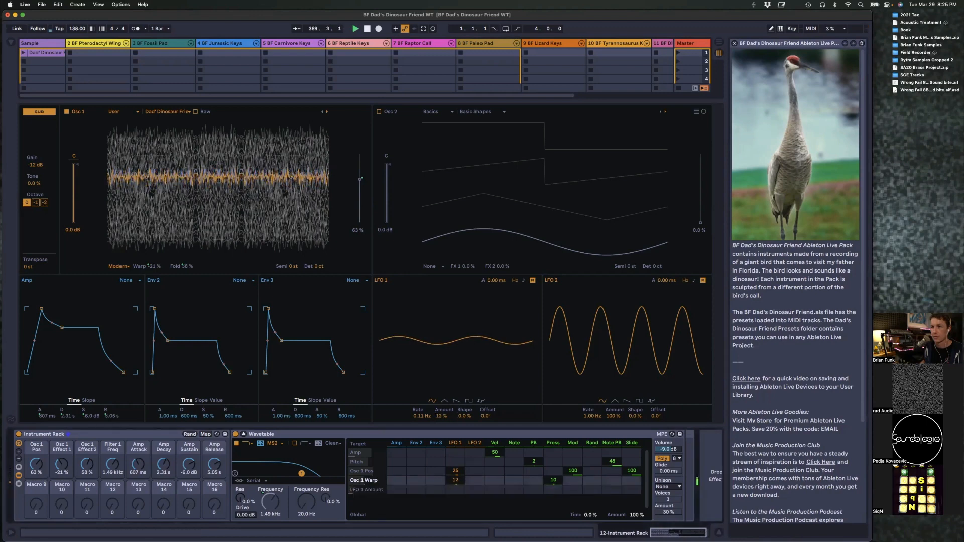
{"action": "left_click_drag", "start_coordinate": [445, 417], "coordinate": [444, 419]}
Step: Map LFO 1's Amount to Macro 9 and set that macro to 0 %
{"action": "right_click", "coordinate": [443, 417]}
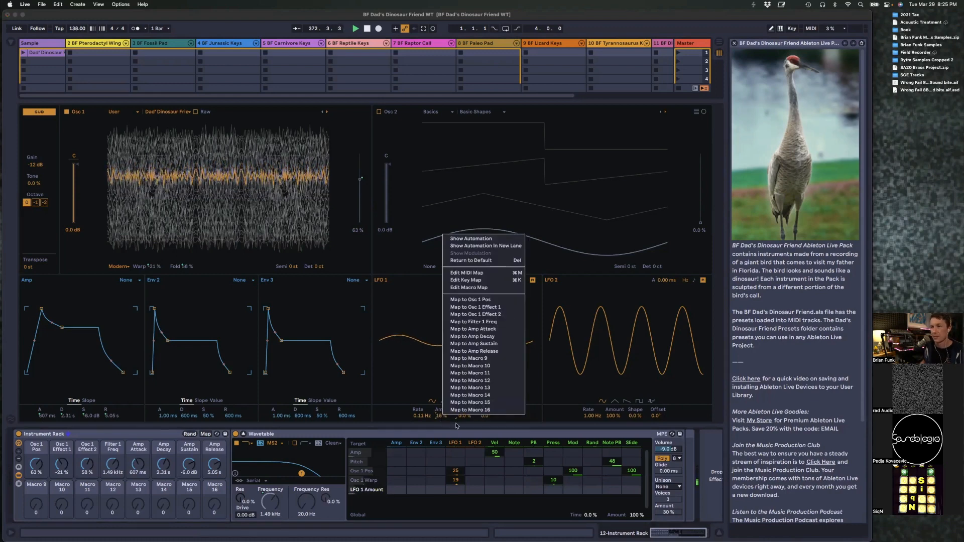
{"action": "left_click", "coordinate": [484, 359]}
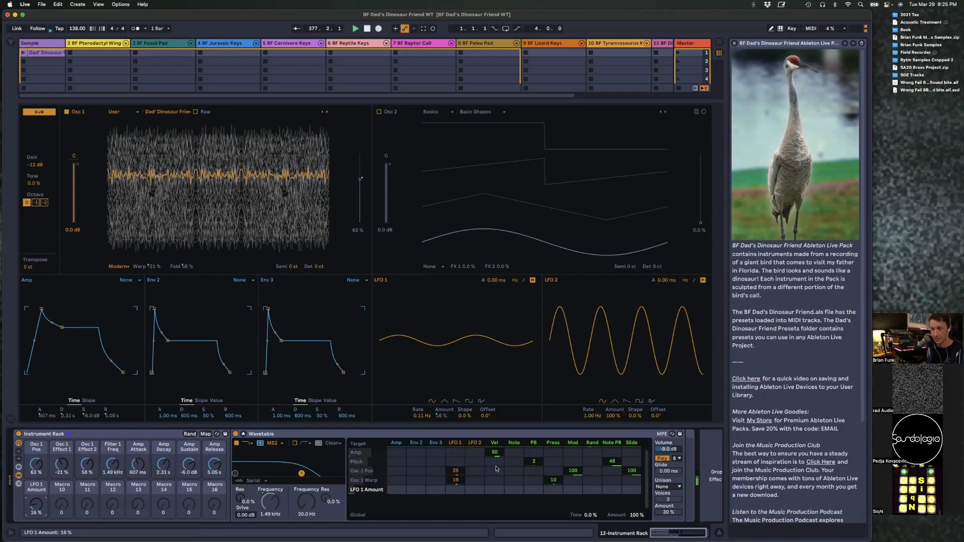
{"action": "left_click_drag", "start_coordinate": [36, 504], "coordinate": [36, 519]}
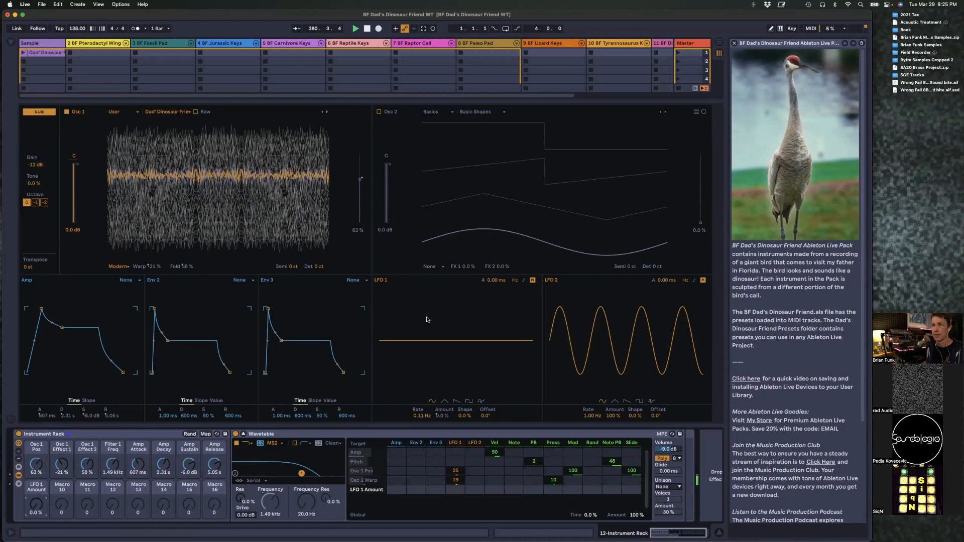
Step: Reset LFO 1's modulation of Osc 1 Pos and Osc 1 Warp, and set the amounts to 28 and 27 respectively
{"action": "double_click", "coordinate": [457, 481]}
{"action": "double_click", "coordinate": [458, 472]}
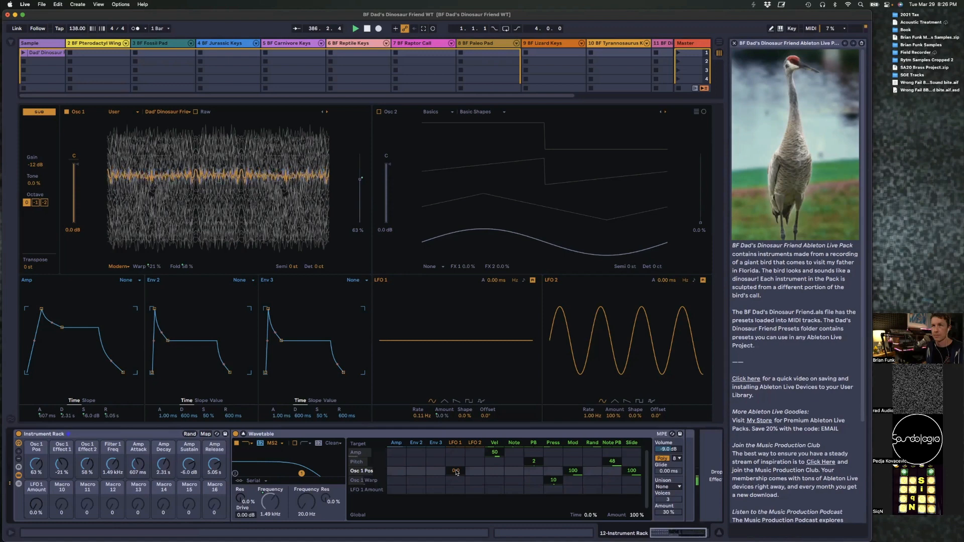
{"action": "left_click_drag", "start_coordinate": [457, 472], "coordinate": [457, 465]}
{"action": "left_click", "coordinate": [456, 481]}
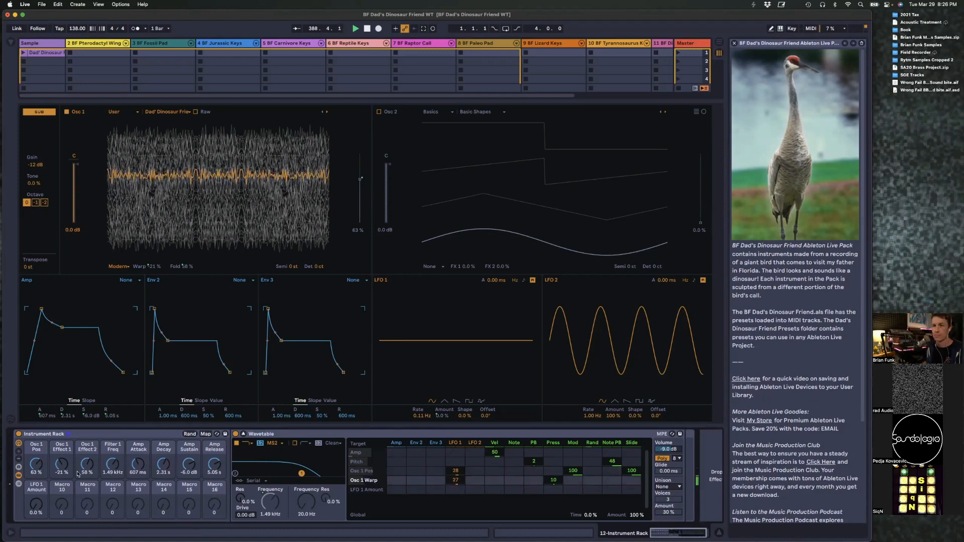
Step: Set the LFO 1 Amount macro to 10 %, LFO 1's Osc 1 Pos modulation to -20 and the Osc 1 Pos macro to 77 %
{"action": "left_click_drag", "start_coordinate": [35, 505], "coordinate": [35, 502]}
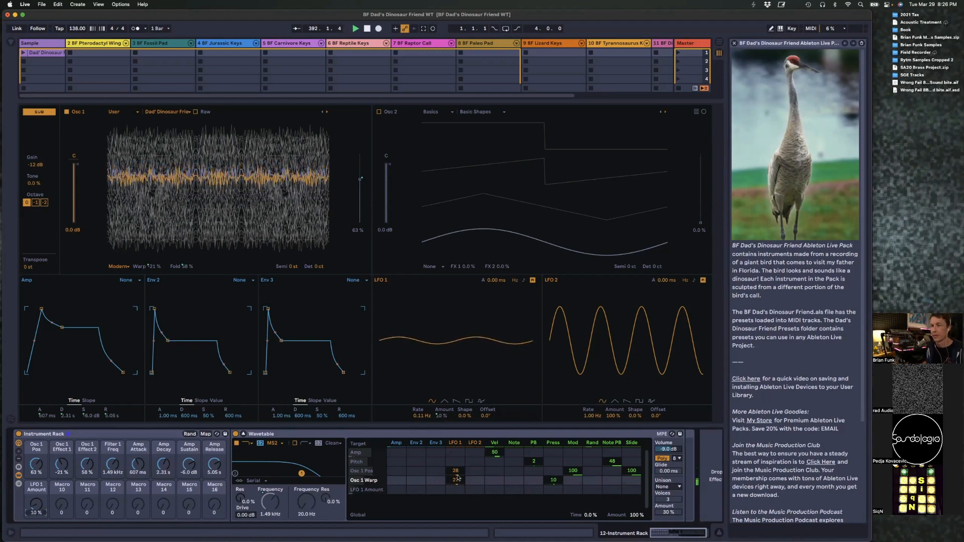
{"action": "left_click_drag", "start_coordinate": [456, 470], "coordinate": [455, 493]}
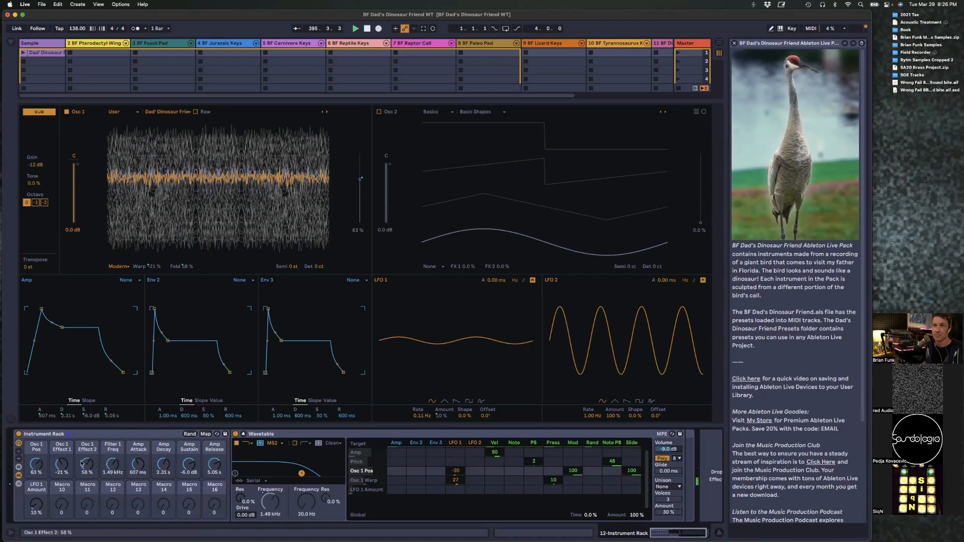
{"action": "left_click_drag", "start_coordinate": [36, 464], "coordinate": [37, 455]}
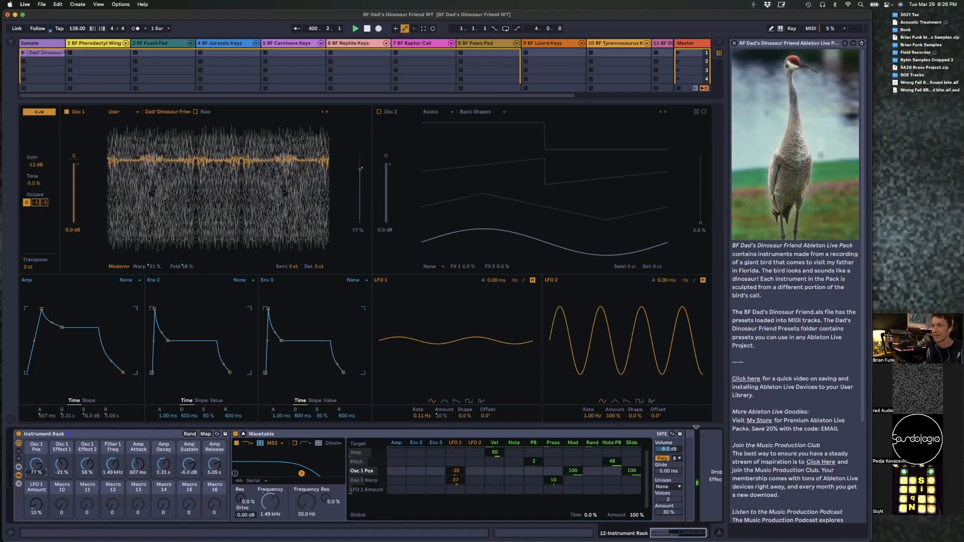
Step: Set Wavetable's unison to Classic mode with 2 voices and an amount of 12 %
{"action": "left_click", "coordinate": [667, 487]}
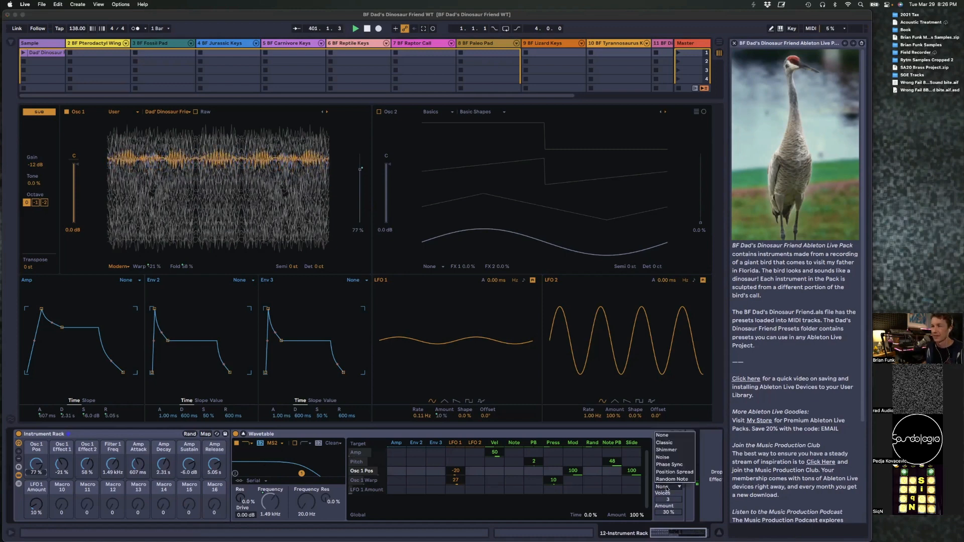
{"action": "left_click", "coordinate": [677, 444]}
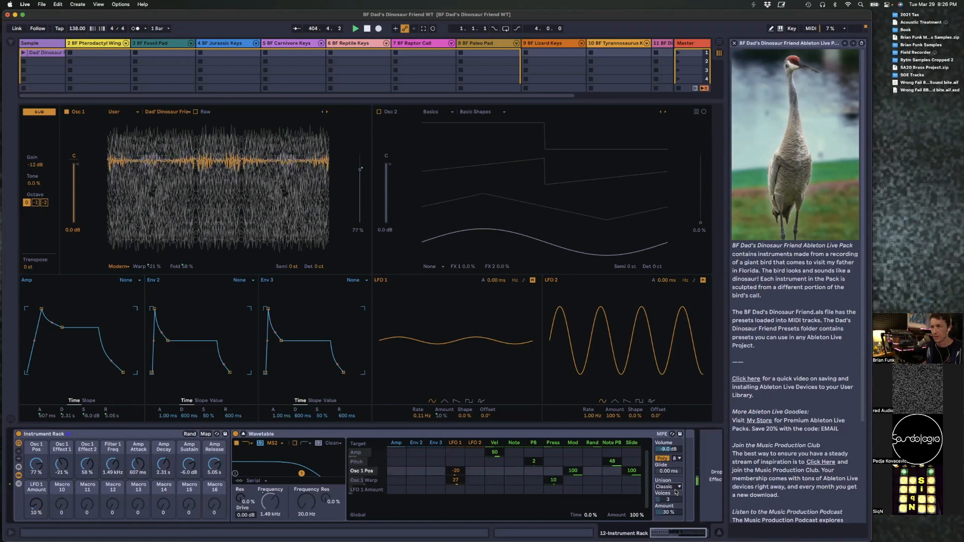
{"action": "left_click_drag", "start_coordinate": [670, 502], "coordinate": [670, 509]}
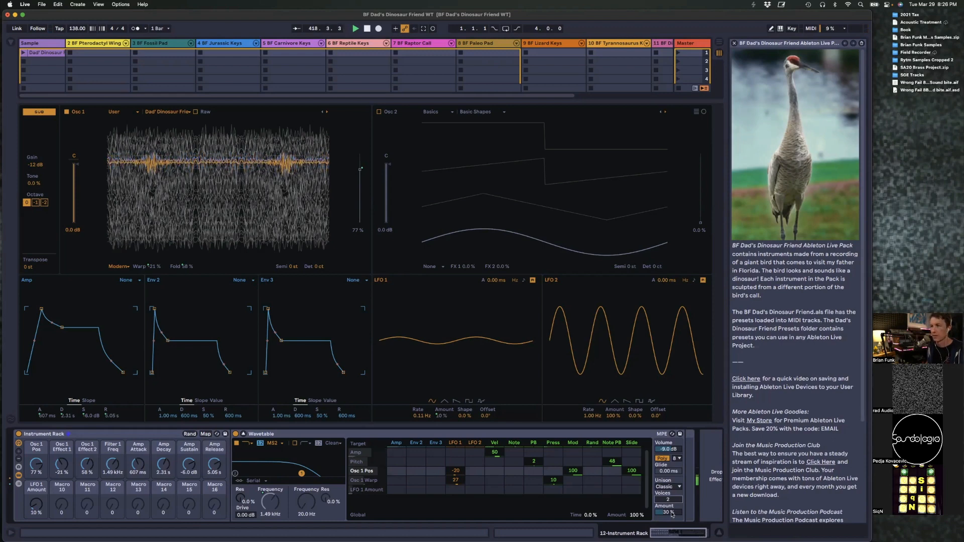
{"action": "mouse_move", "coordinate": [668, 513]}
{"action": "left_mouse_down"}
{"action": "mouse_move", "coordinate": [668, 490]}
{"action": "mouse_move", "coordinate": [668, 523]}
{"action": "mouse_move", "coordinate": [668, 507]}
{"action": "left_mouse_up"}
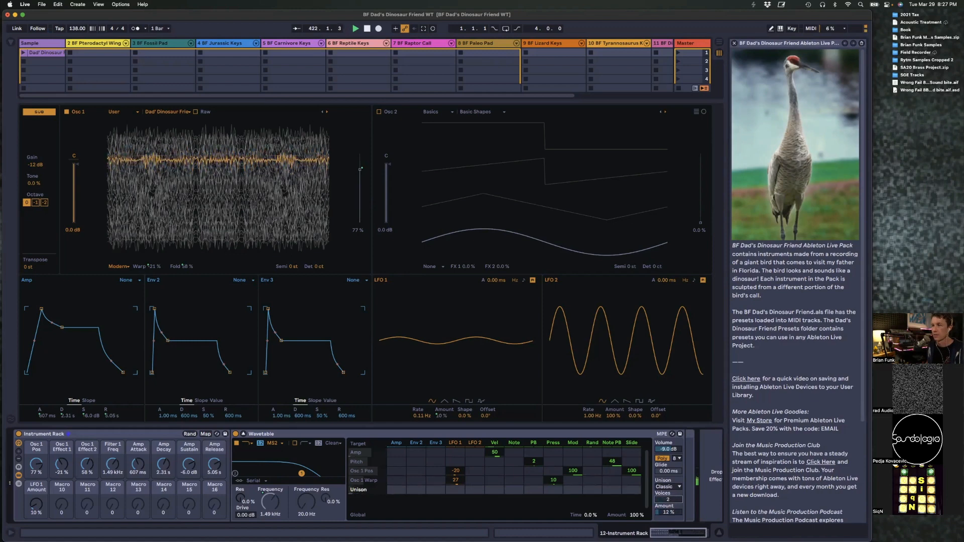
Step: Change the unison mode to Shimmer and set its amount to 20 %
{"action": "left_click", "coordinate": [669, 487]}
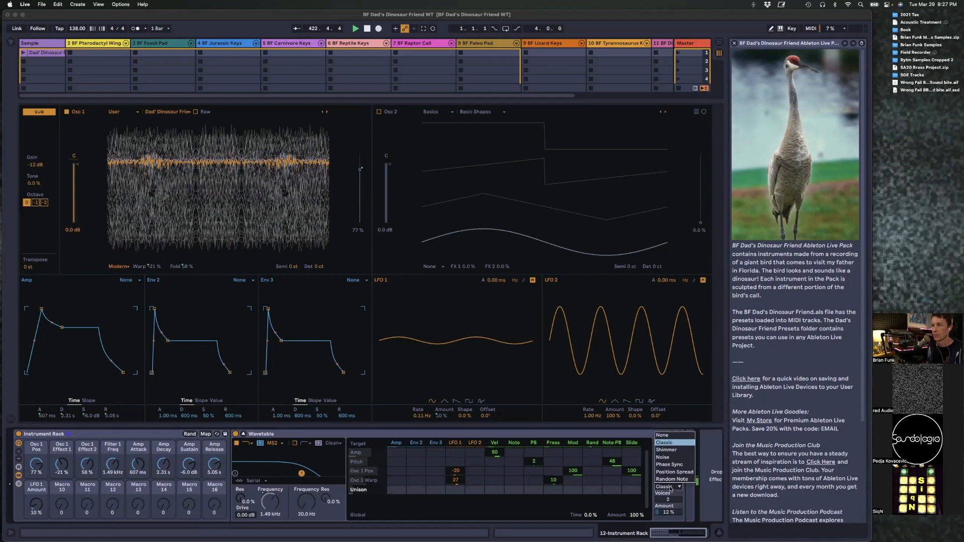
{"action": "left_click", "coordinate": [671, 453]}
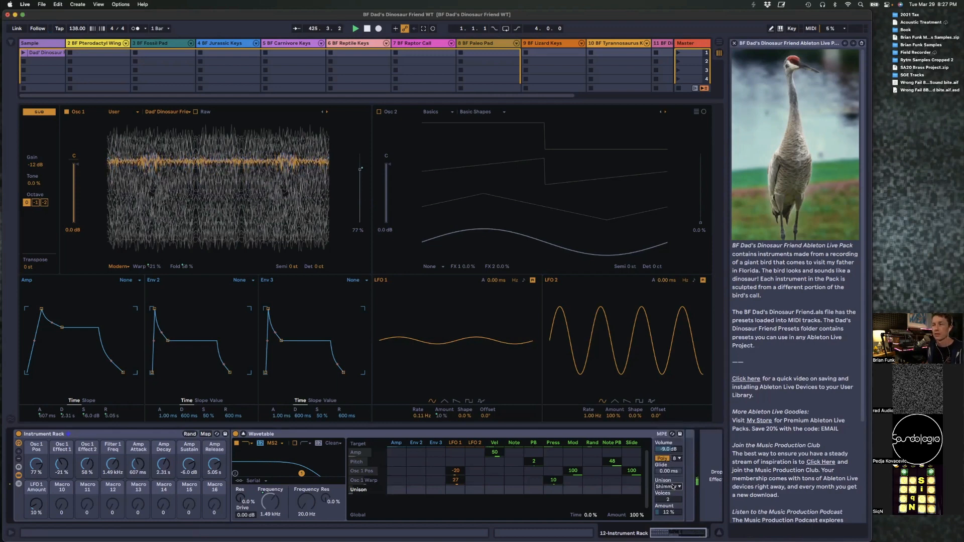
{"action": "left_click", "coordinate": [669, 511]}
{"action": "mouse_move", "coordinate": [670, 511]}
{"action": "left_mouse_down"}
{"action": "mouse_move", "coordinate": [670, 498]}
{"action": "mouse_move", "coordinate": [670, 518]}
{"action": "left_mouse_up"}
Step: Audition the Classic, Noise, Phase Sync, Position Spread and Random Note unison modes in turn
{"action": "left_click", "coordinate": [675, 486]}
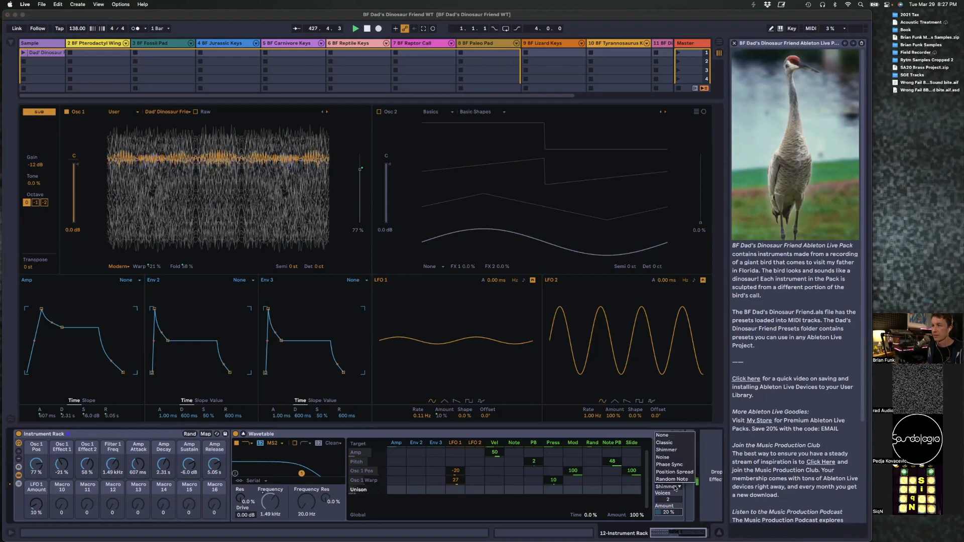
{"action": "left_click", "coordinate": [667, 443]}
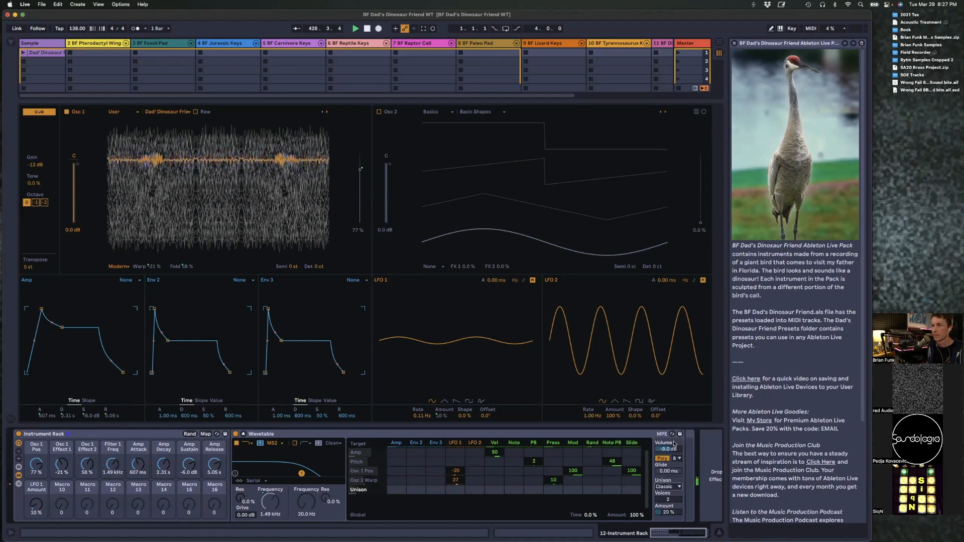
{"action": "left_click", "coordinate": [675, 490]}
{"action": "left_click", "coordinate": [672, 459]}
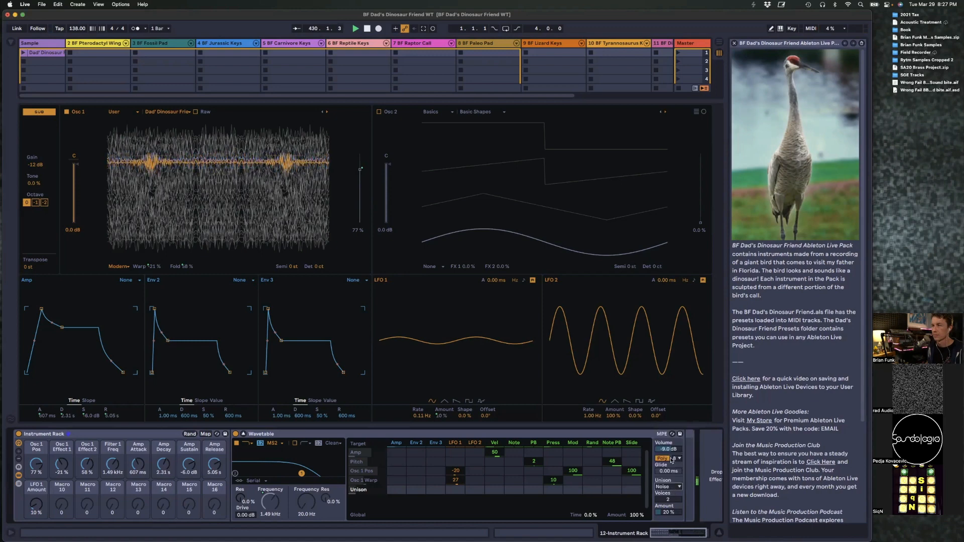
{"action": "left_click", "coordinate": [674, 487]}
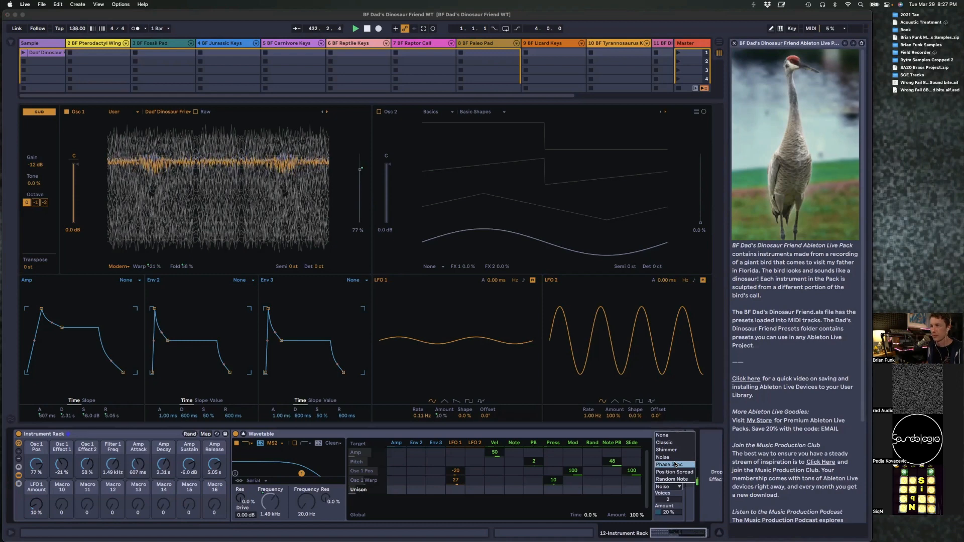
{"action": "left_click", "coordinate": [674, 465]}
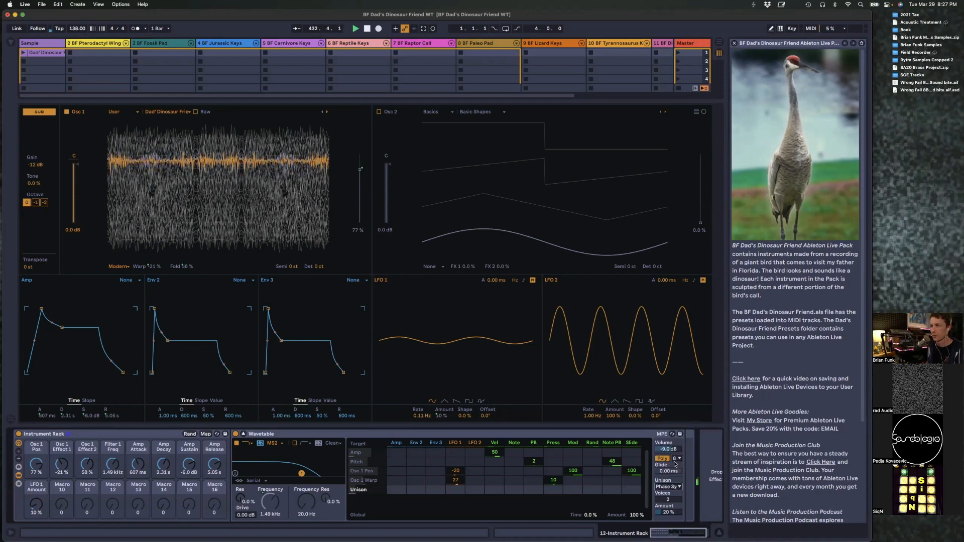
{"action": "left_click", "coordinate": [672, 487]}
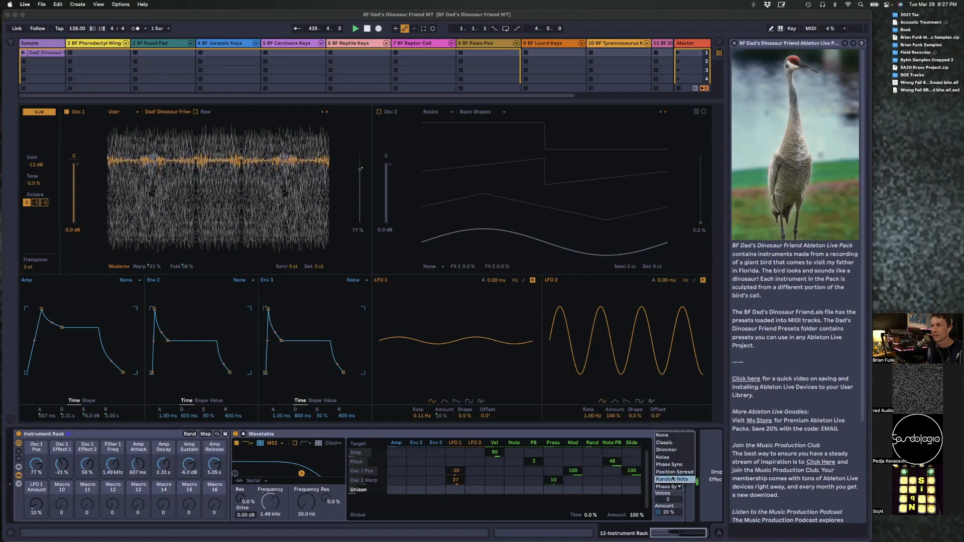
{"action": "left_click", "coordinate": [674, 472]}
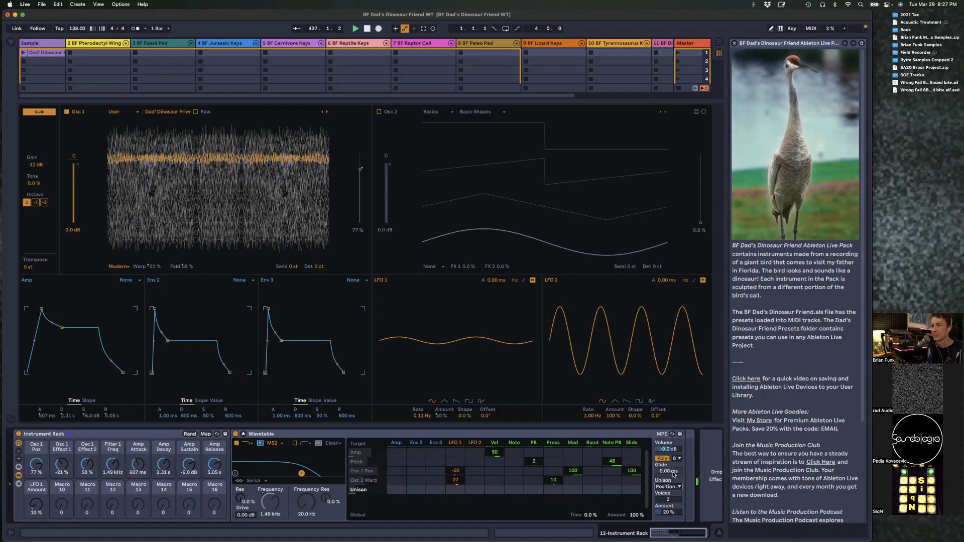
{"action": "left_click", "coordinate": [673, 486]}
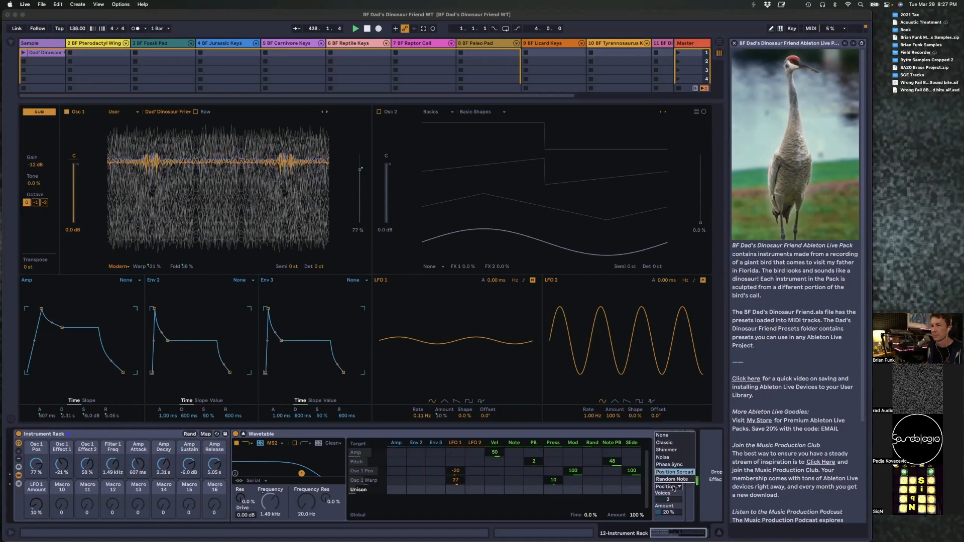
{"action": "left_click", "coordinate": [676, 480]}
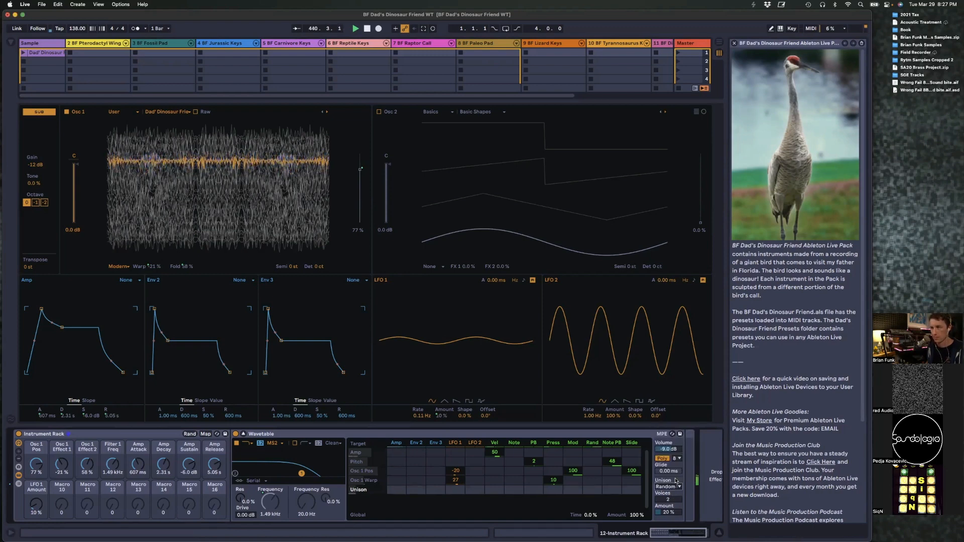
Step: Set Wavetable's unison mode to Classic and bring its amount down to 0.0 %
{"action": "left_click", "coordinate": [668, 487]}
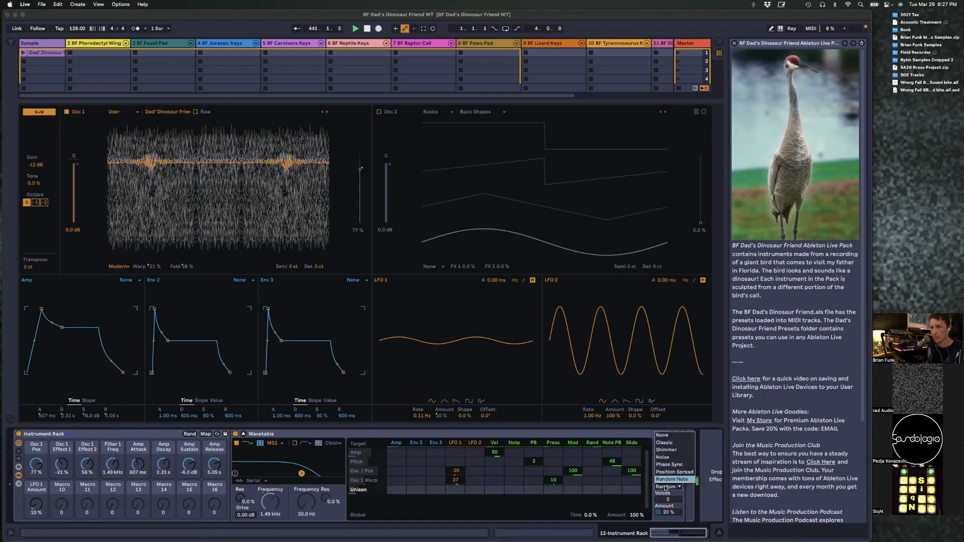
{"action": "left_click", "coordinate": [670, 442]}
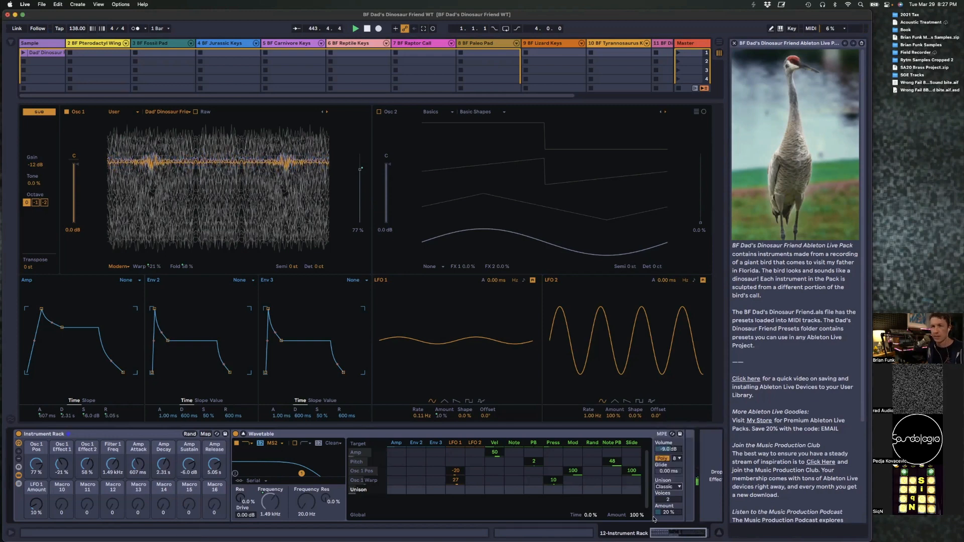
{"action": "left_click_drag", "start_coordinate": [669, 513], "coordinate": [669, 525]}
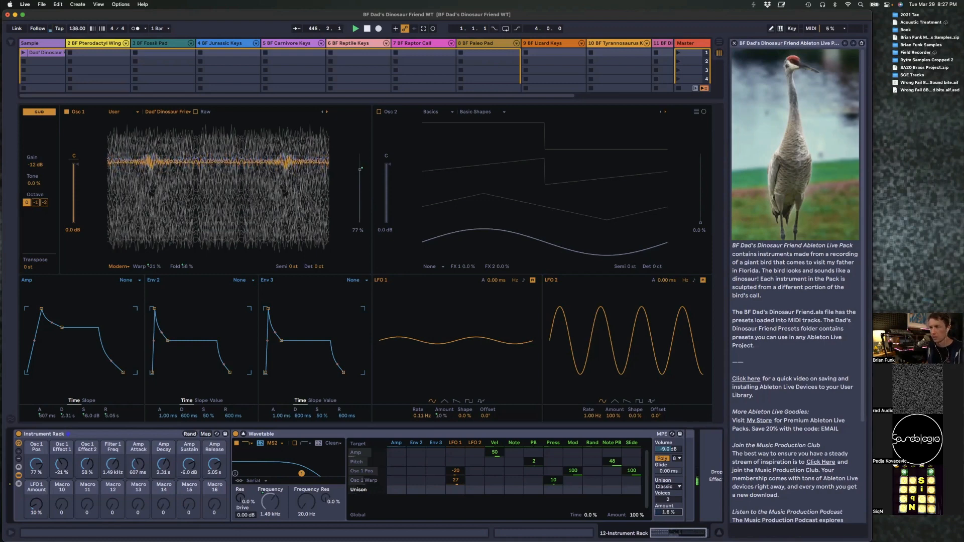
{"action": "mouse_move", "coordinate": [669, 512]}
{"action": "left_mouse_down"}
{"action": "mouse_move", "coordinate": [669, 478]}
{"action": "mouse_move", "coordinate": [669, 523]}
{"action": "left_mouse_up"}
Step: Map the unison amount to Macro 10 and set that macro to 22 %, keeping 2 unison voices
{"action": "right_click", "coordinate": [668, 513]}
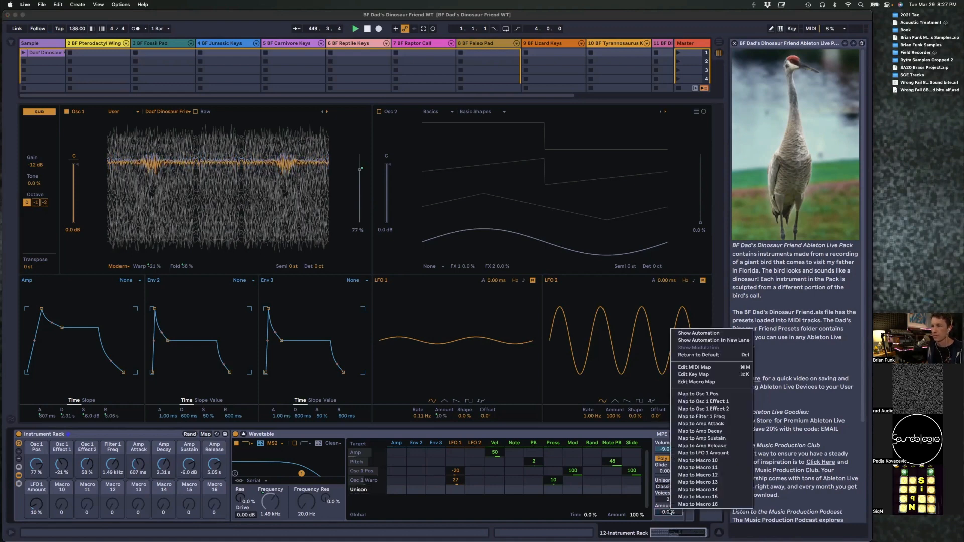
{"action": "left_click", "coordinate": [721, 461]}
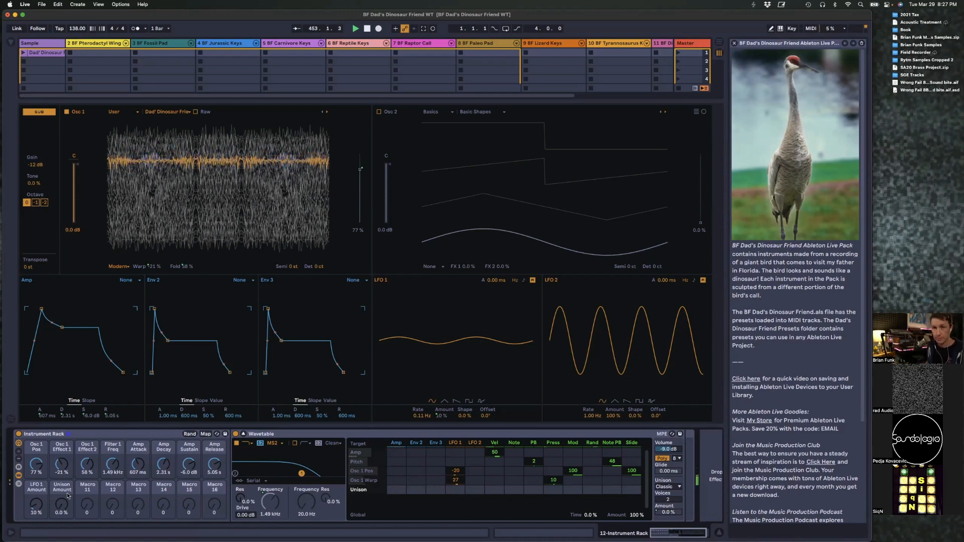
{"action": "left_click_drag", "start_coordinate": [65, 506], "coordinate": [65, 473]}
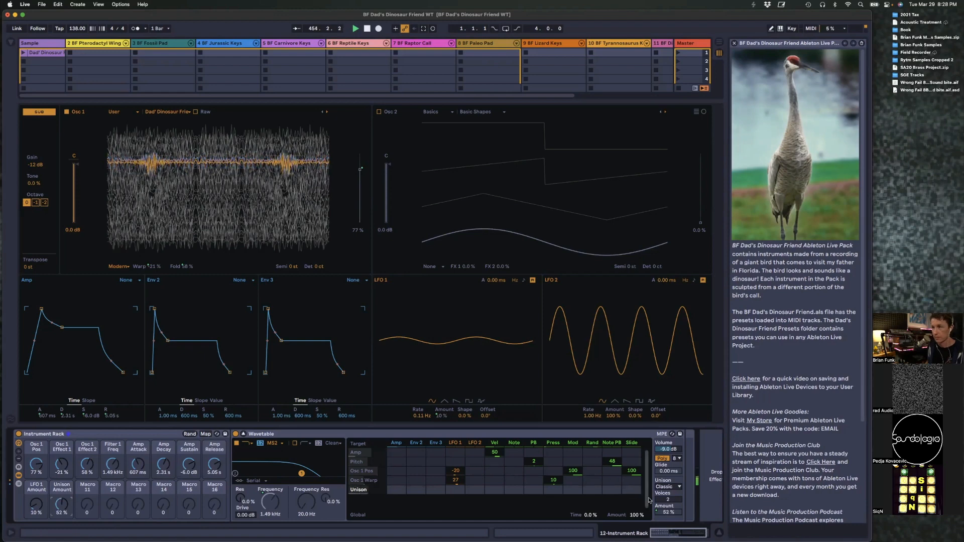
{"action": "mouse_move", "coordinate": [677, 501]}
{"action": "left_mouse_down"}
{"action": "mouse_move", "coordinate": [677, 472]}
{"action": "mouse_move", "coordinate": [679, 504]}
{"action": "left_mouse_up"}
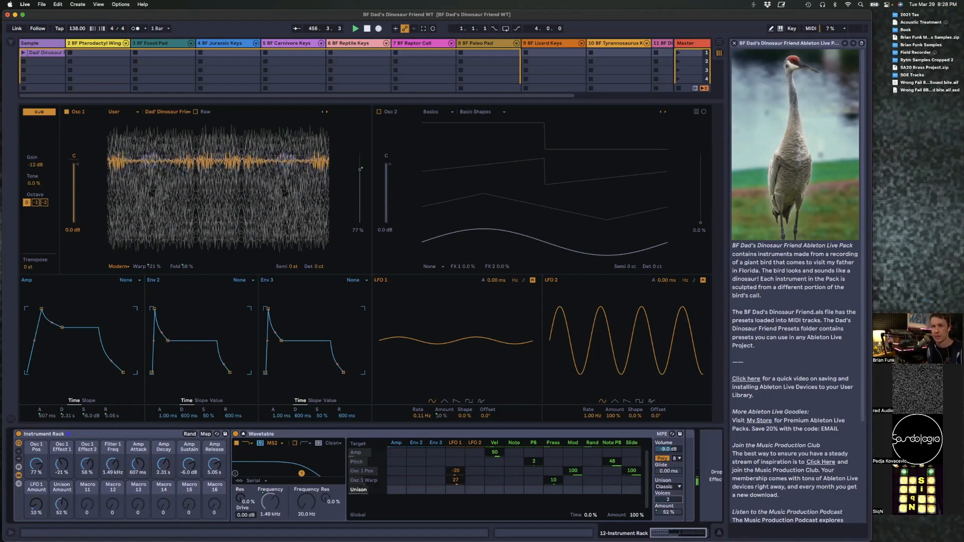
{"action": "left_click_drag", "start_coordinate": [61, 505], "coordinate": [61, 518]}
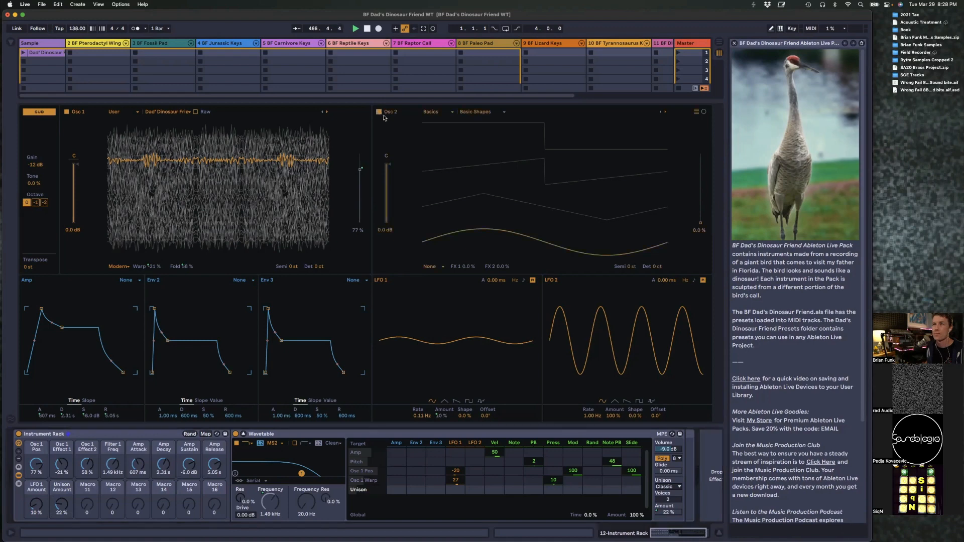
Step: Load the Dad's Dinosaur Friend clip from the Sample track into Osc 2 as its user wavetable
{"action": "left_click", "coordinate": [433, 113]}
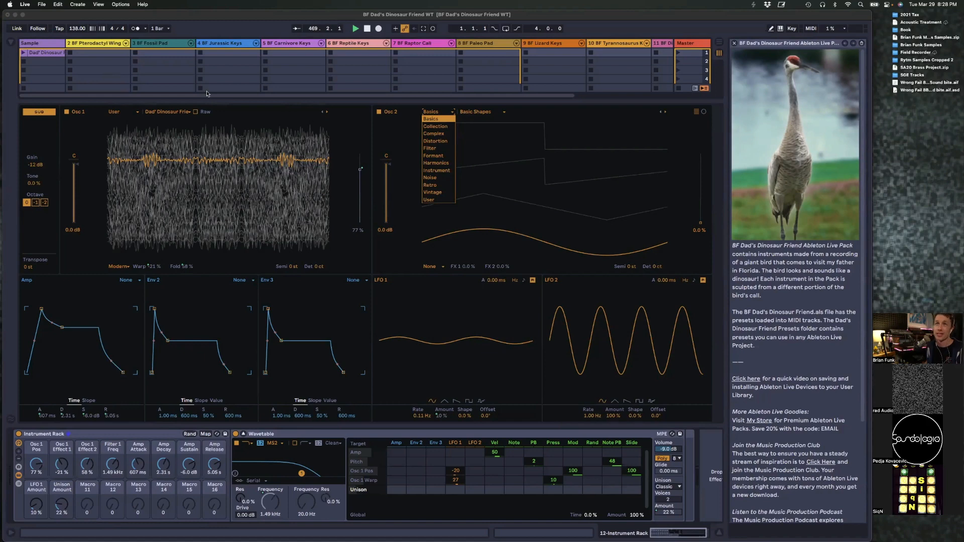
{"action": "left_click", "coordinate": [51, 54]}
{"action": "left_click_drag", "start_coordinate": [51, 54], "coordinate": [523, 196]}
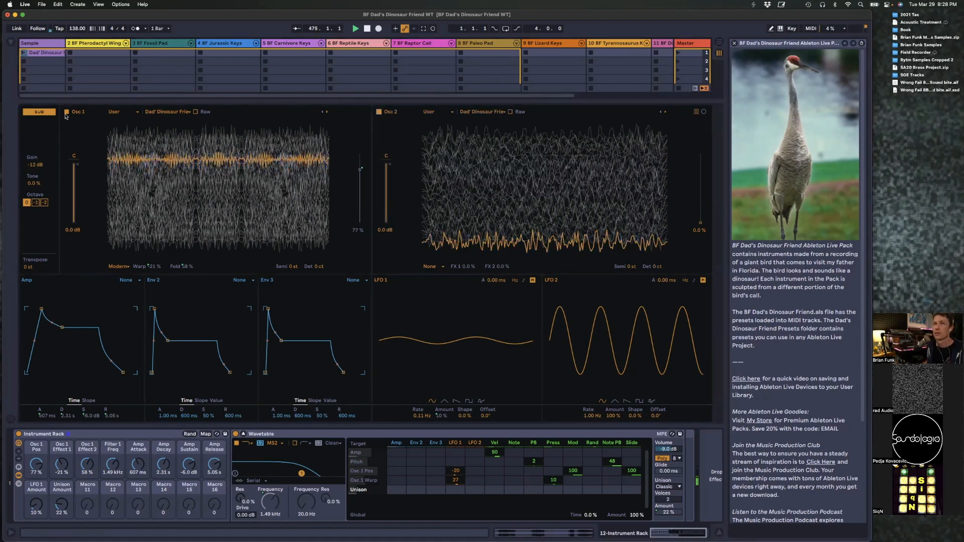
Step: Switch off Osc 1 and the sub oscillator, try Osc 2's Raw option, and set Osc 2's position to 34 %
{"action": "left_click_drag", "start_coordinate": [443, 245], "coordinate": [449, 169]}
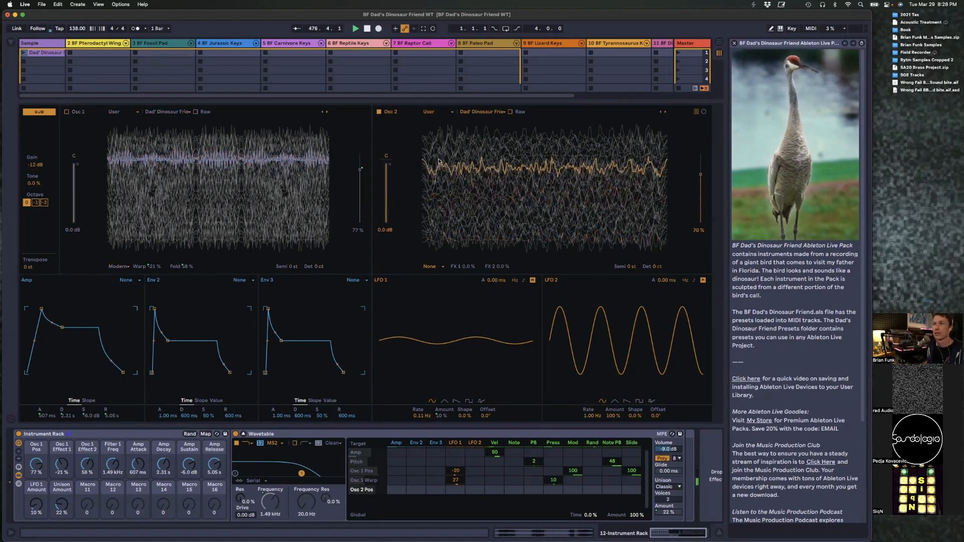
{"action": "left_click", "coordinate": [512, 112]}
{"action": "mouse_move", "coordinate": [511, 167]}
{"action": "left_mouse_down"}
{"action": "mouse_move", "coordinate": [510, 135]}
{"action": "mouse_move", "coordinate": [483, 180]}
{"action": "mouse_move", "coordinate": [483, 226]}
{"action": "mouse_move", "coordinate": [518, 173]}
{"action": "left_mouse_up"}
{"action": "left_click", "coordinate": [511, 112]}
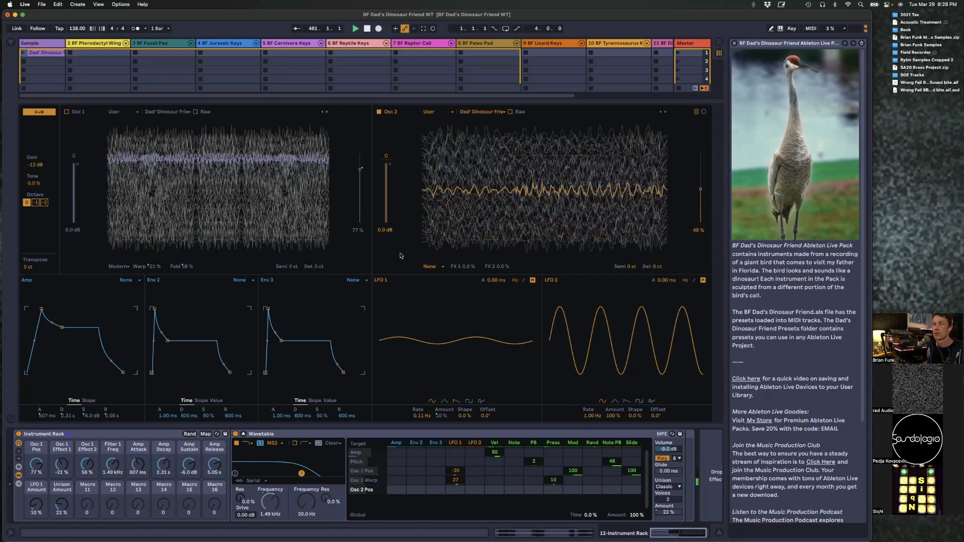
{"action": "left_click", "coordinate": [39, 113]}
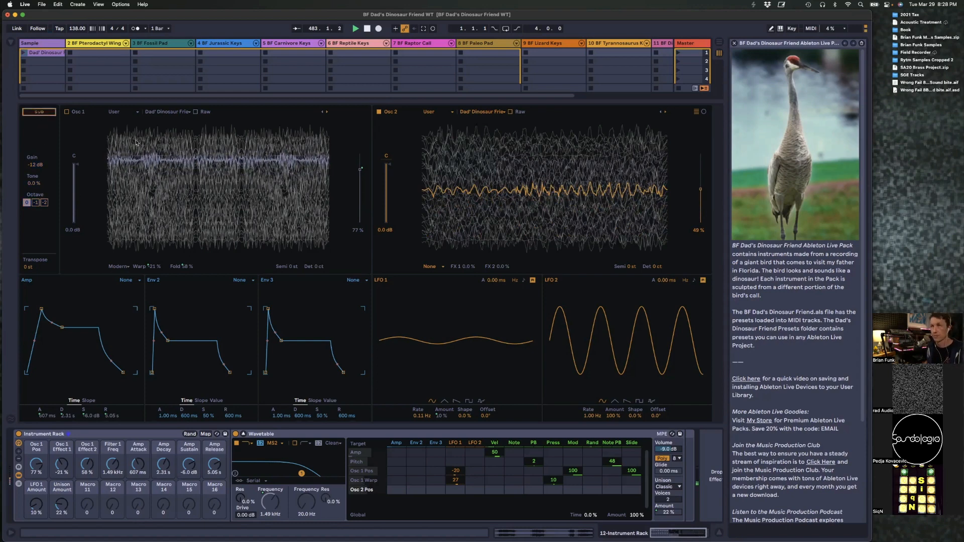
{"action": "mouse_move", "coordinate": [545, 189]}
{"action": "left_mouse_down"}
{"action": "mouse_move", "coordinate": [545, 139]}
{"action": "mouse_move", "coordinate": [545, 206]}
{"action": "left_mouse_up"}
Step: Set Osc 2's effect mode to Classic with PW at 36 % and Sync at 0.0 %
{"action": "left_click", "coordinate": [432, 266]}
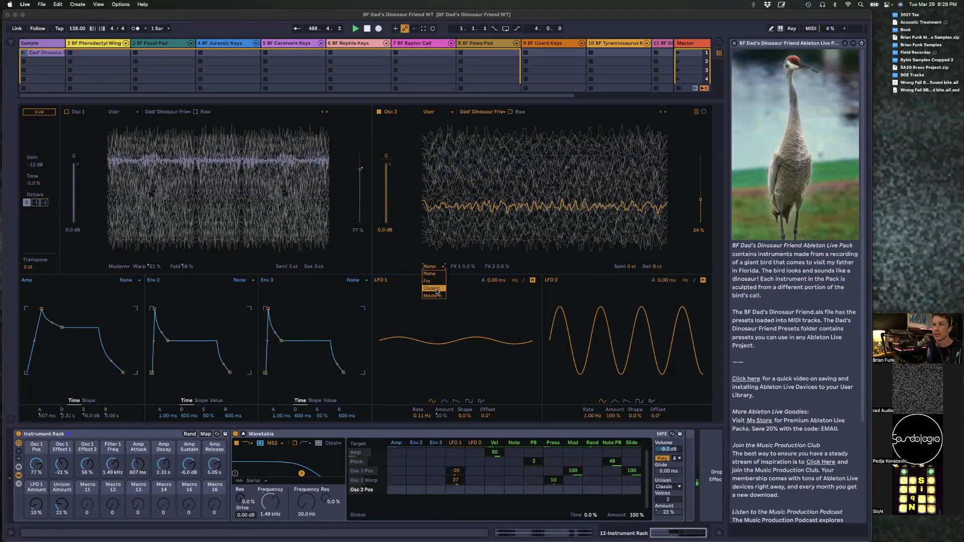
{"action": "left_click", "coordinate": [433, 289]}
{"action": "mouse_move", "coordinate": [468, 267]}
{"action": "left_mouse_down"}
{"action": "mouse_move", "coordinate": [468, 230]}
{"action": "mouse_move", "coordinate": [468, 251]}
{"action": "left_mouse_up"}
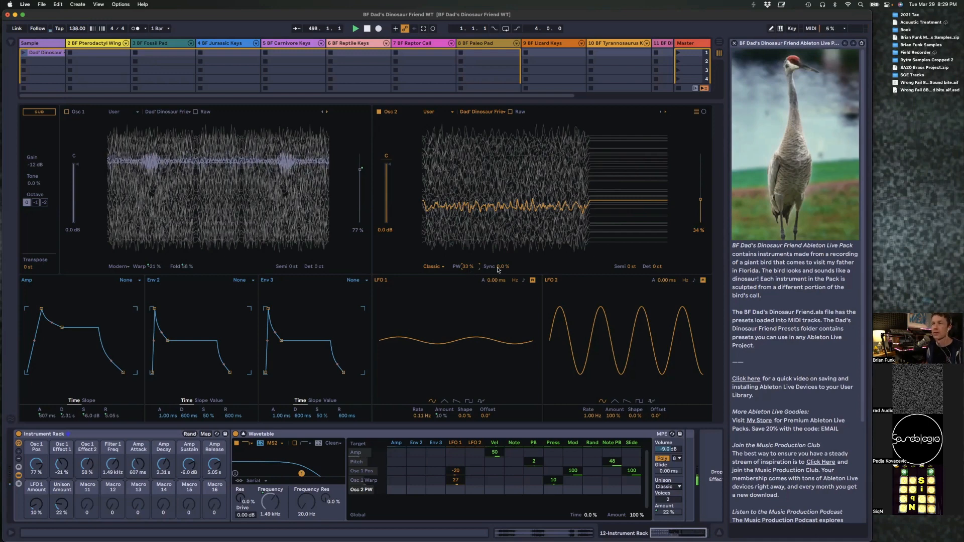
{"action": "left_click_drag", "start_coordinate": [469, 270], "coordinate": [472, 300]}
{"action": "left_click_drag", "start_coordinate": [500, 269], "coordinate": [470, 223]}
{"action": "left_click_drag", "start_coordinate": [468, 268], "coordinate": [469, 276]}
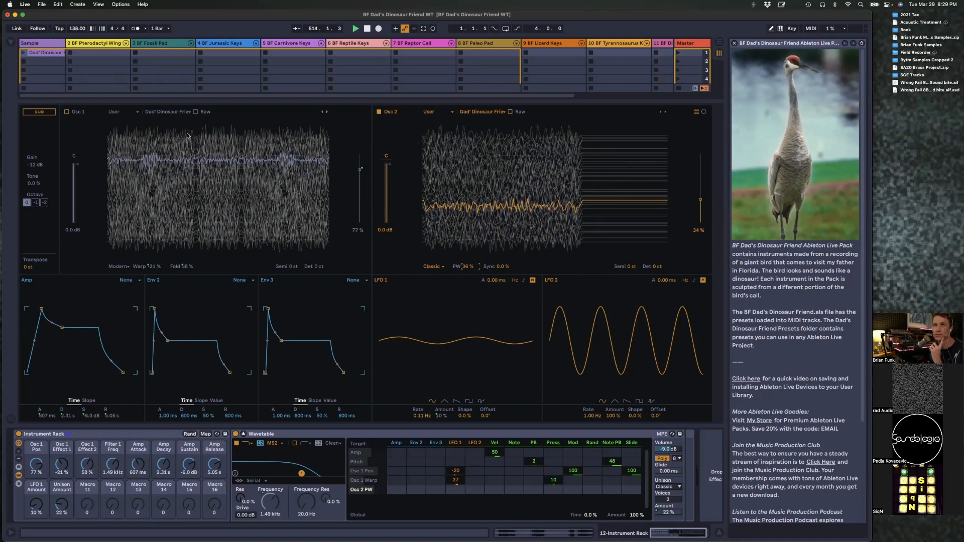
Step: Switch the sub oscillator back on and set Osc 2's position to 43 %
{"action": "left_click", "coordinate": [39, 112]}
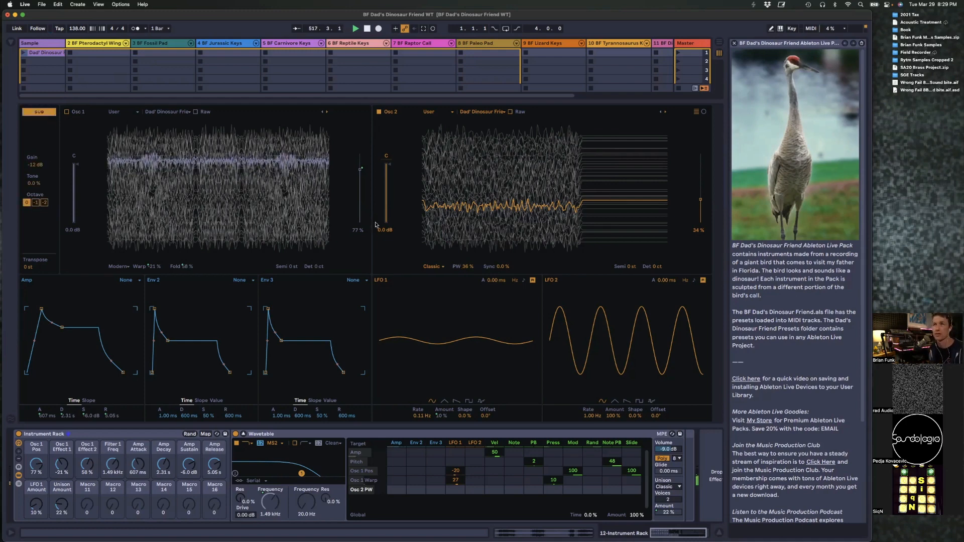
{"action": "mouse_move", "coordinate": [472, 209]}
{"action": "left_mouse_down"}
{"action": "mouse_move", "coordinate": [471, 179]}
{"action": "mouse_move", "coordinate": [471, 197]}
{"action": "left_mouse_up"}
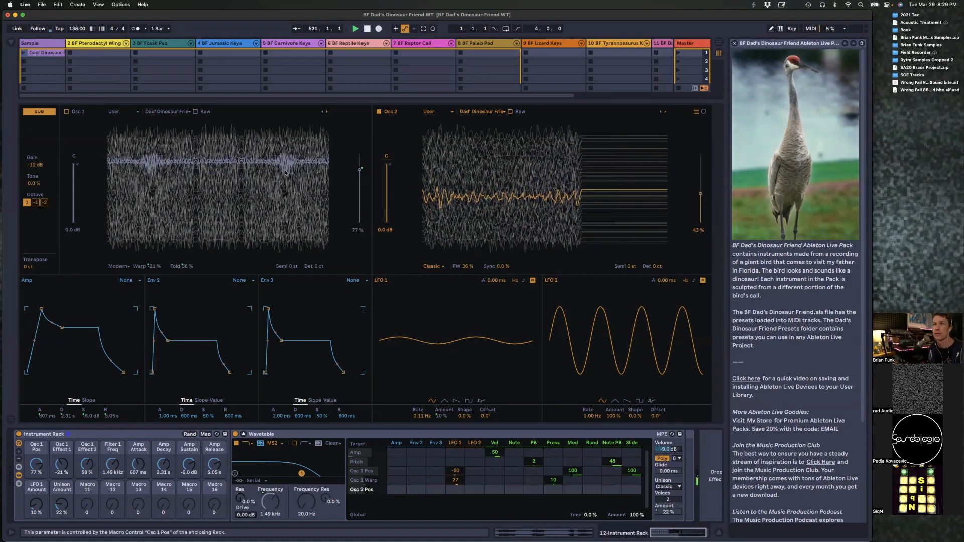
Step: Map the Osc 1, Osc 2 and Sub gains to Macros 14, 15 and 16, and set the Osc 1 and Sub ones to -inf dB
{"action": "right_click", "coordinate": [74, 168]}
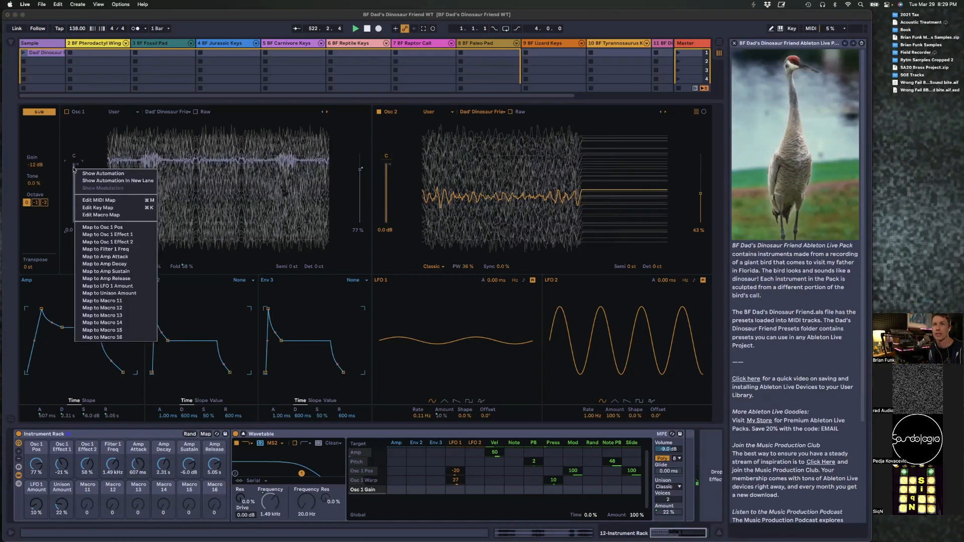
{"action": "left_click", "coordinate": [124, 323]}
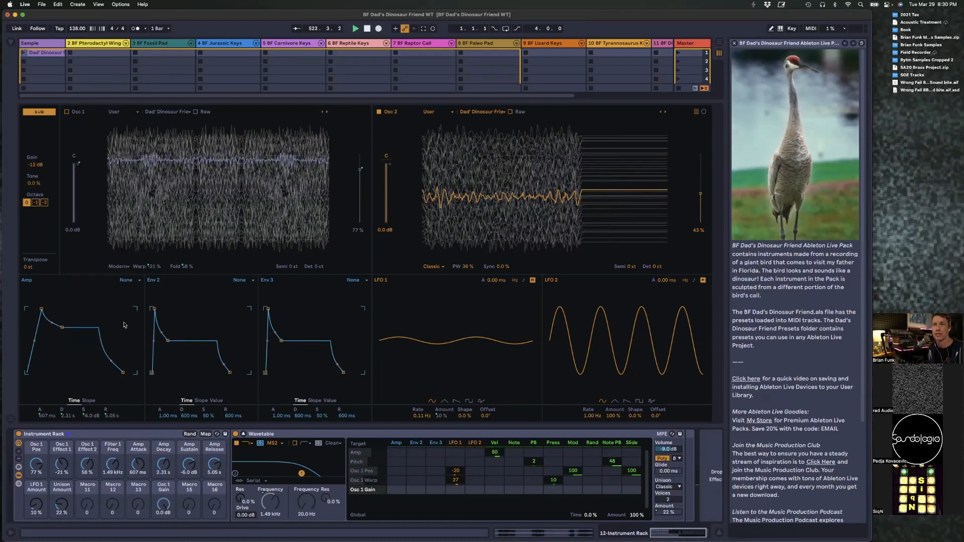
{"action": "right_click", "coordinate": [386, 179]}
{"action": "left_click", "coordinate": [442, 335]}
{"action": "right_click", "coordinate": [37, 166]}
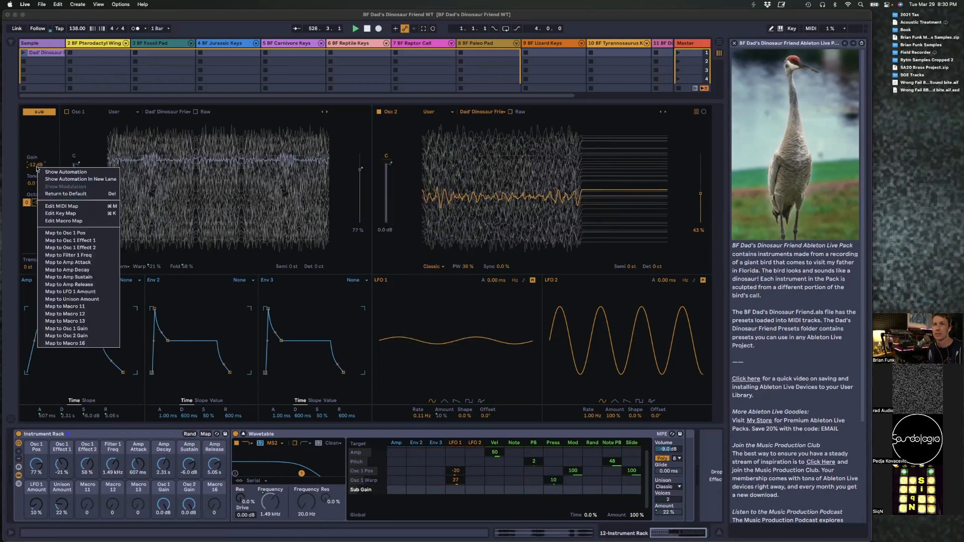
{"action": "left_click", "coordinate": [98, 344]}
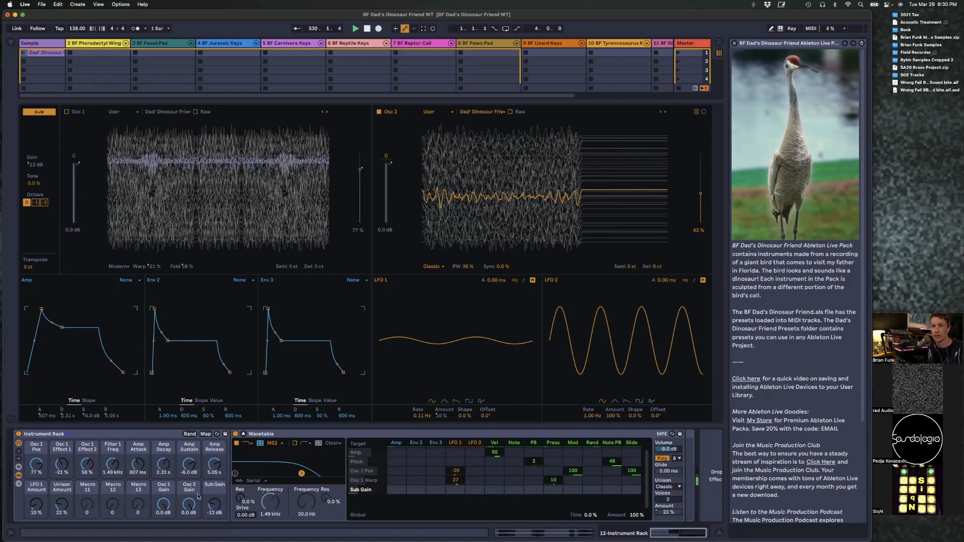
{"action": "left_click_drag", "start_coordinate": [164, 505], "coordinate": [163, 541]}
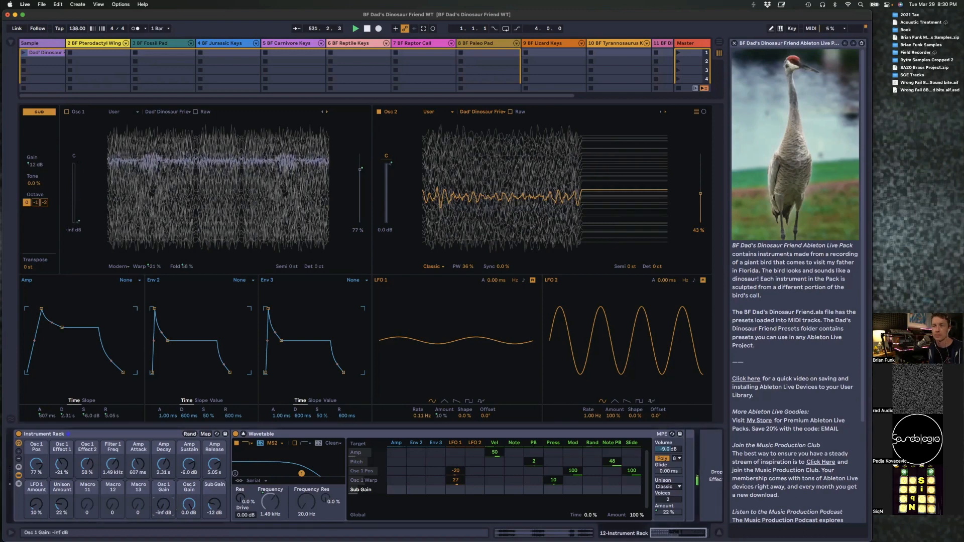
{"action": "left_click_drag", "start_coordinate": [214, 505], "coordinate": [215, 541]}
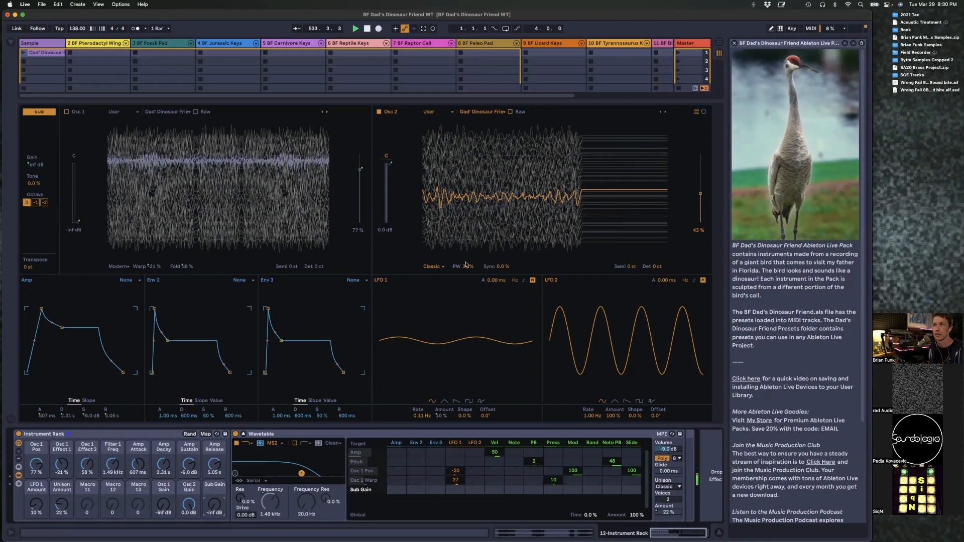
Step: Set Osc 2's PW to -56 % and map it to Macro 11
{"action": "left_click_drag", "start_coordinate": [468, 267], "coordinate": [468, 313]}
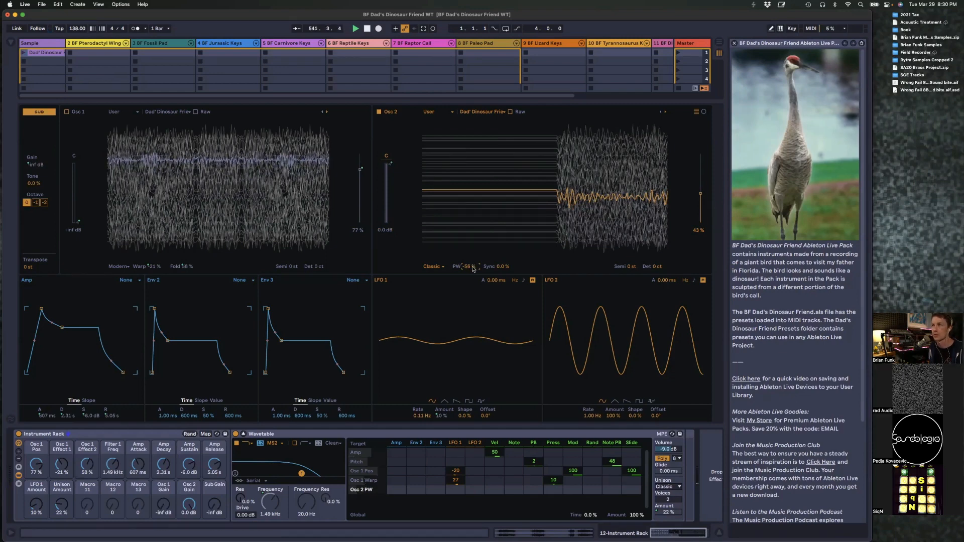
{"action": "right_click", "coordinate": [478, 269]}
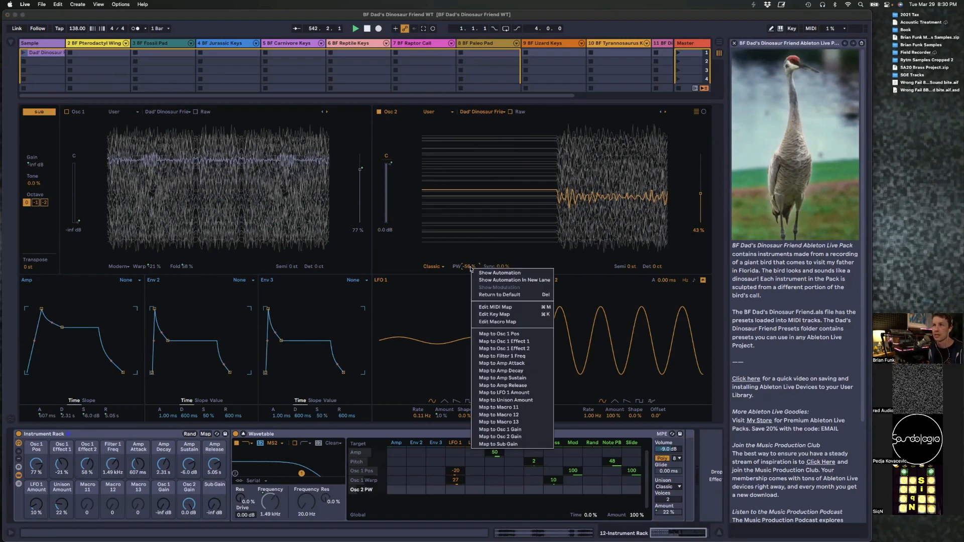
{"action": "left_click", "coordinate": [521, 408]}
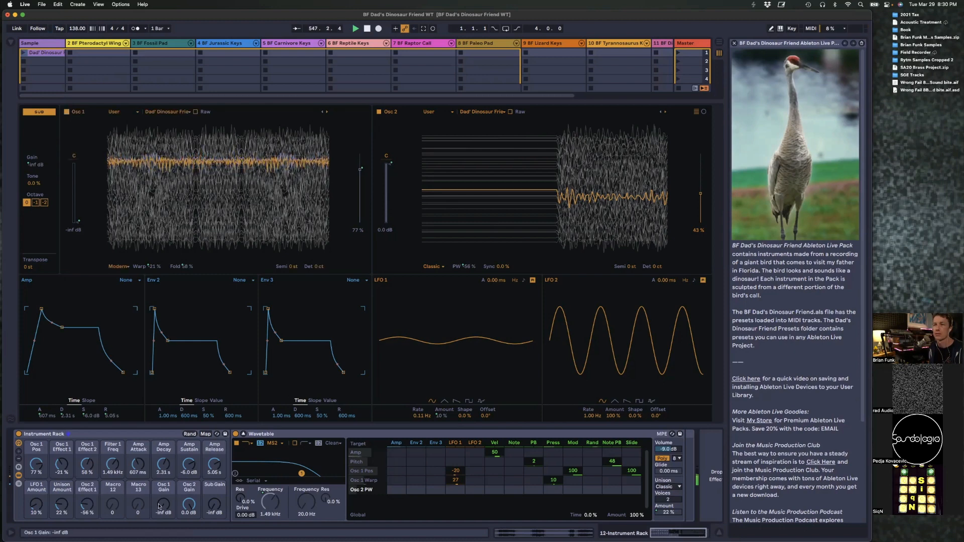
Step: Open the Filter 1 Freq macro to 20.5 kHz, try out Osc 1 Gain and return it to -inf dB, and set Osc 2 Effect 1 to 67 %
{"action": "left_click_drag", "start_coordinate": [163, 505], "coordinate": [163, 497]}
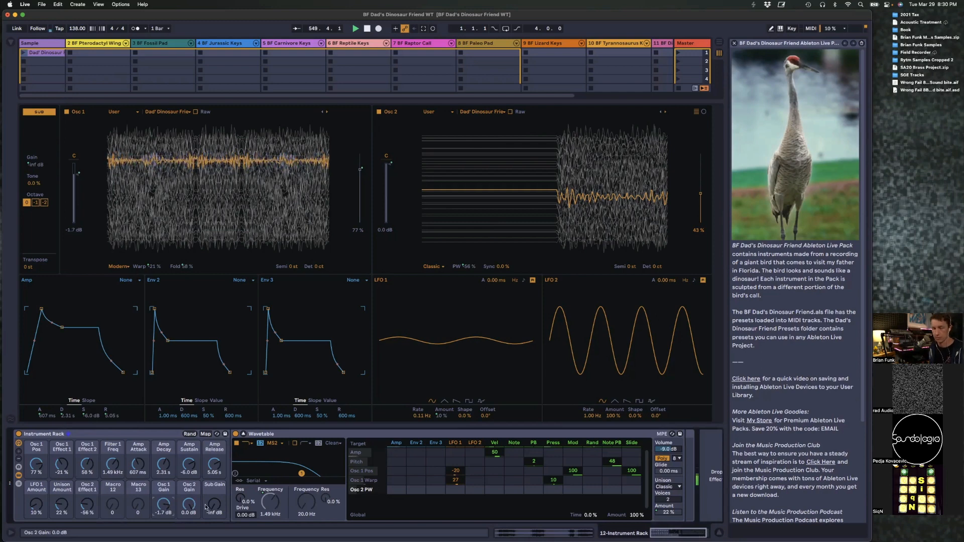
{"action": "left_click_drag", "start_coordinate": [654, 268], "coordinate": [654, 267]}
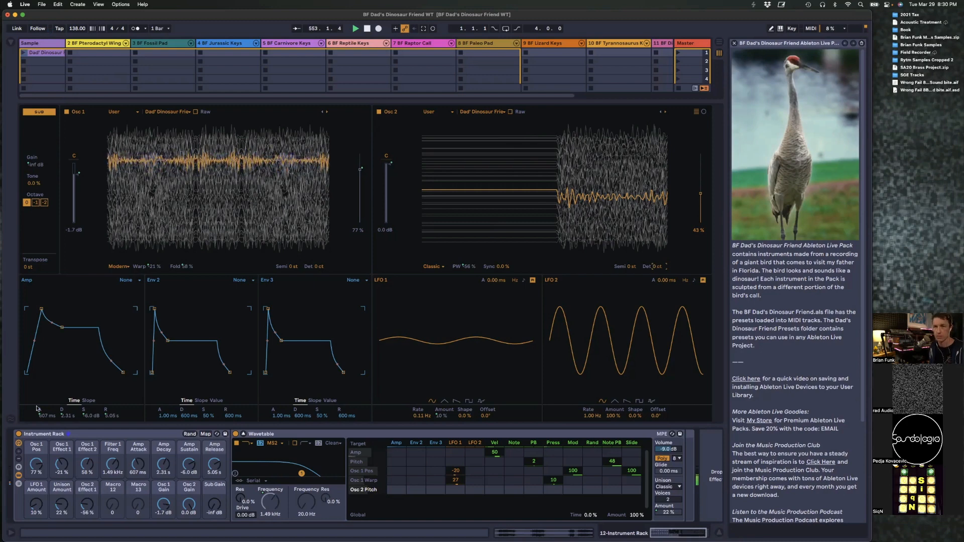
{"action": "left_click_drag", "start_coordinate": [87, 504], "coordinate": [87, 458]}
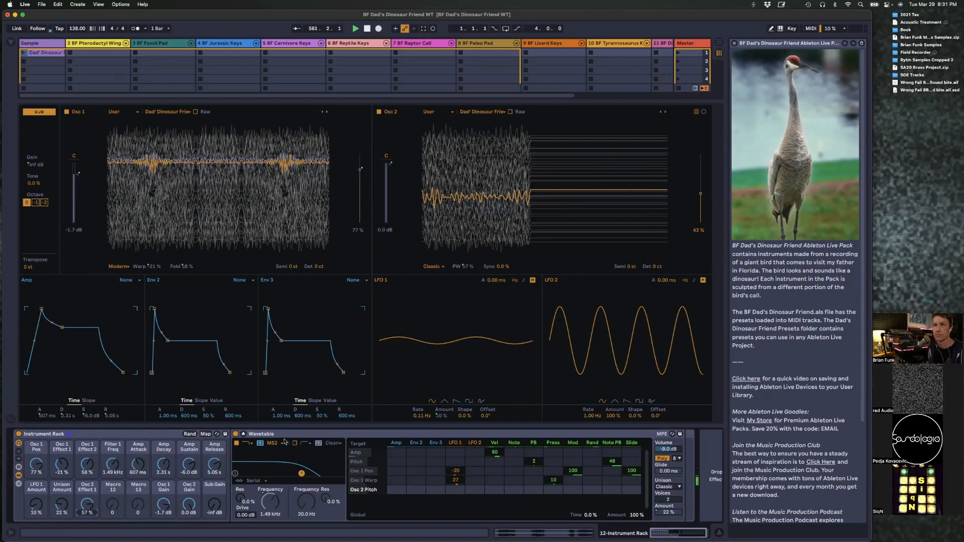
{"action": "left_click_drag", "start_coordinate": [112, 464], "coordinate": [113, 437]}
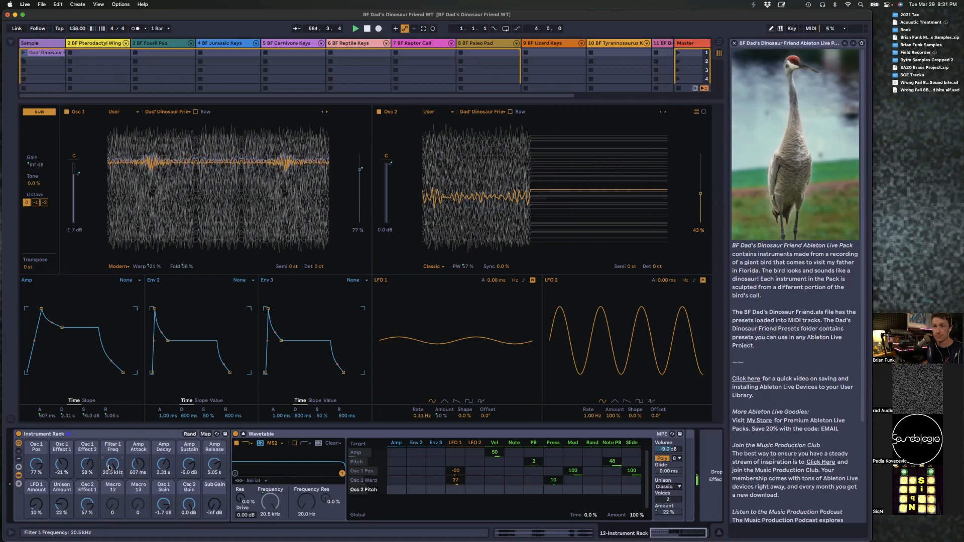
{"action": "left_click_drag", "start_coordinate": [163, 504], "coordinate": [163, 522]}
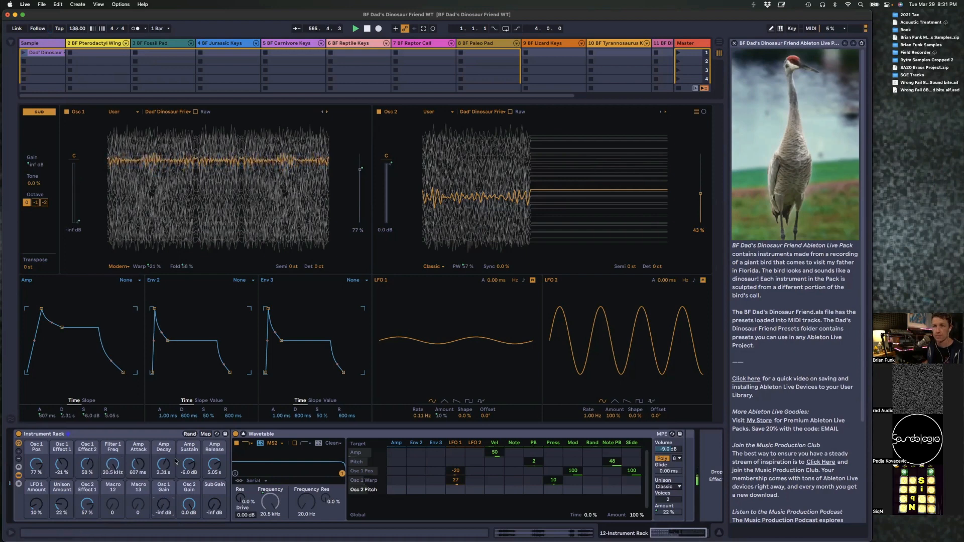
{"action": "mouse_move", "coordinate": [87, 504]}
{"action": "left_mouse_down"}
{"action": "mouse_move", "coordinate": [87, 541]}
{"action": "mouse_move", "coordinate": [87, 499]}
{"action": "left_mouse_up"}
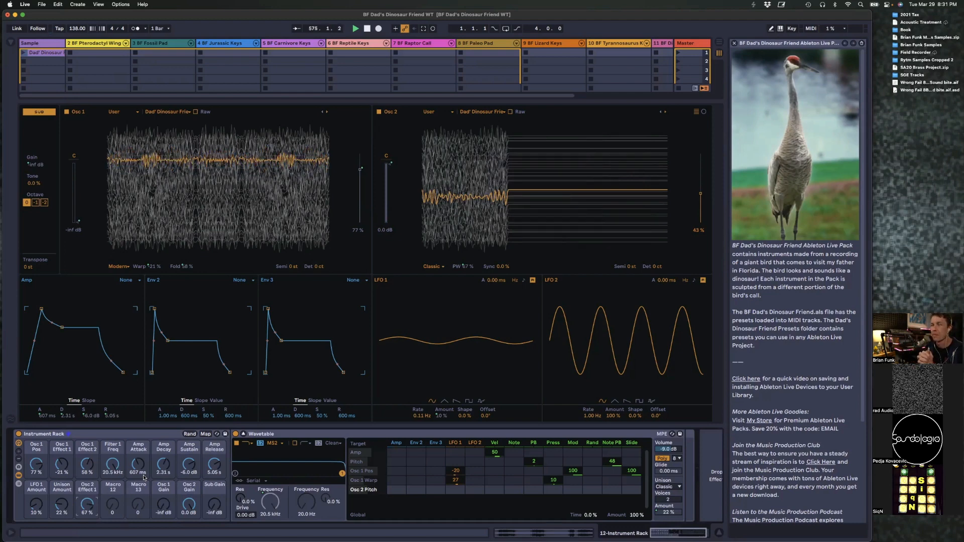
Step: Map Osc 2's Sync to Macro 12 and Filter 1's Drive to Macro 13
{"action": "right_click", "coordinate": [503, 271]}
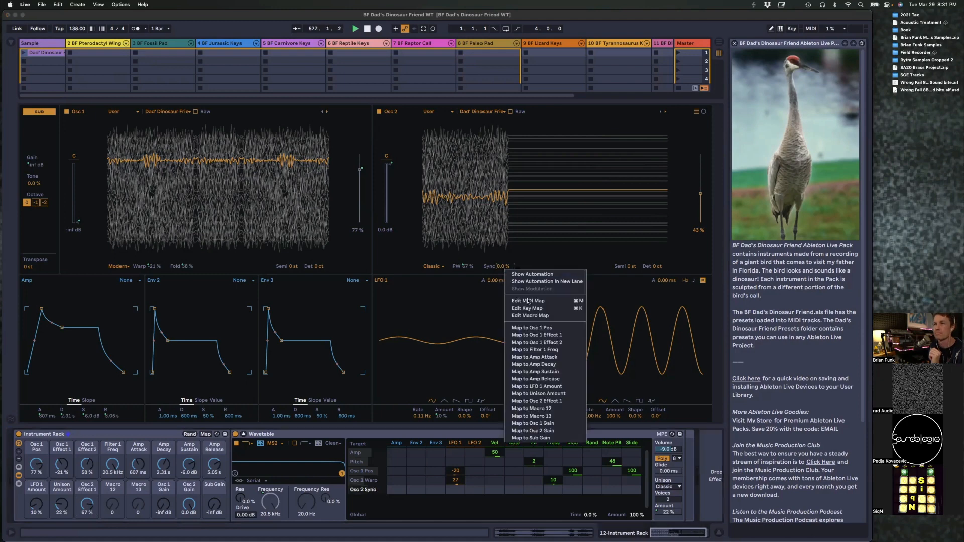
{"action": "left_click", "coordinate": [552, 409]}
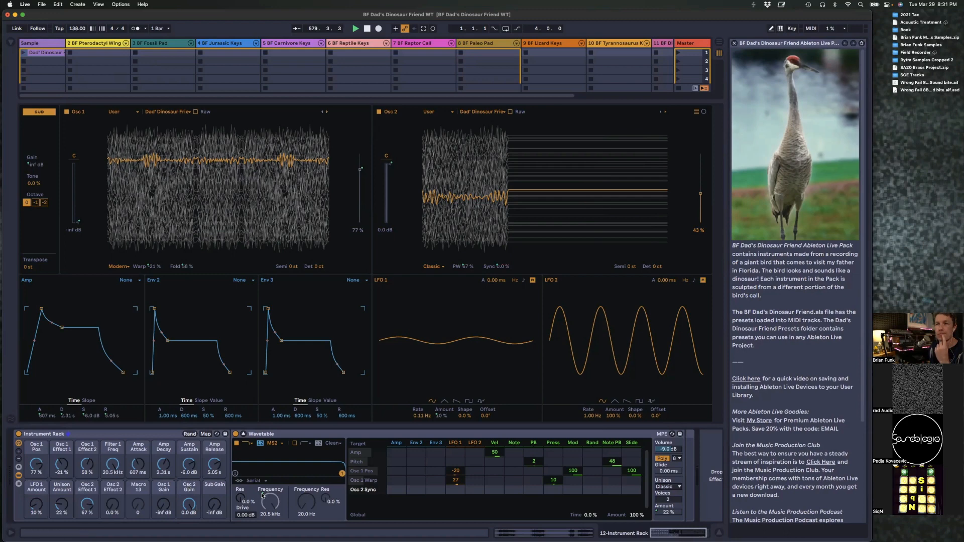
{"action": "right_click", "coordinate": [251, 516]}
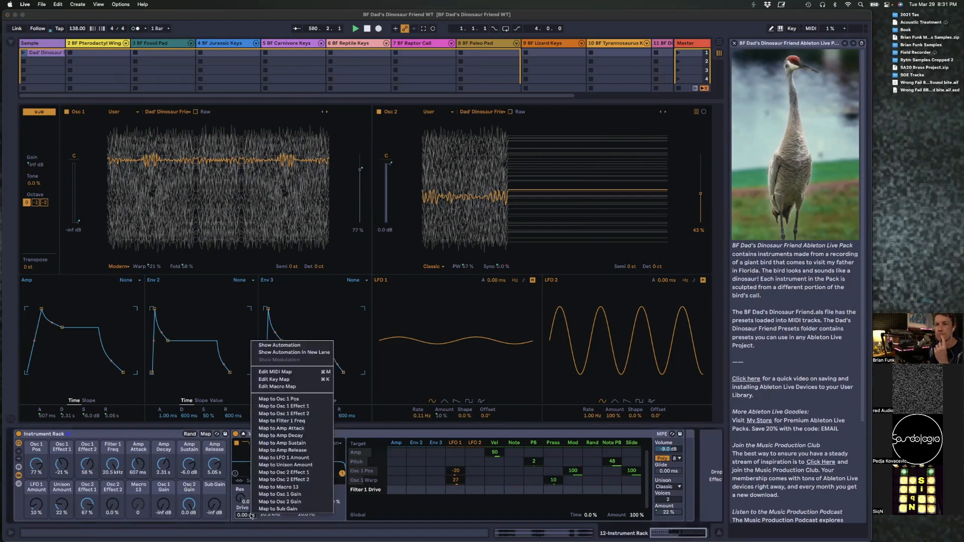
{"action": "left_click", "coordinate": [287, 488]}
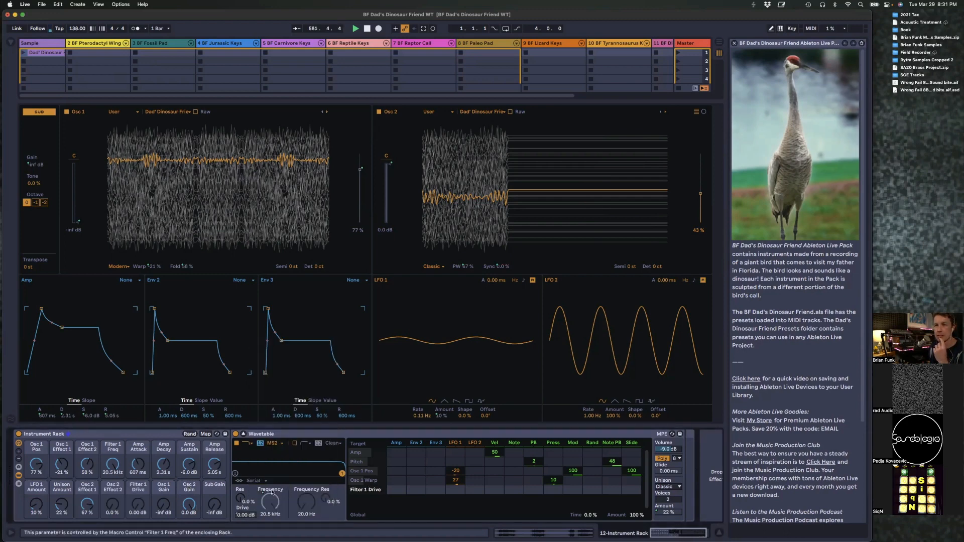
{"action": "mouse_move", "coordinate": [147, 506]}
{"action": "left_mouse_down"}
{"action": "mouse_move", "coordinate": [147, 477]}
{"action": "mouse_move", "coordinate": [147, 515]}
{"action": "left_mouse_up"}
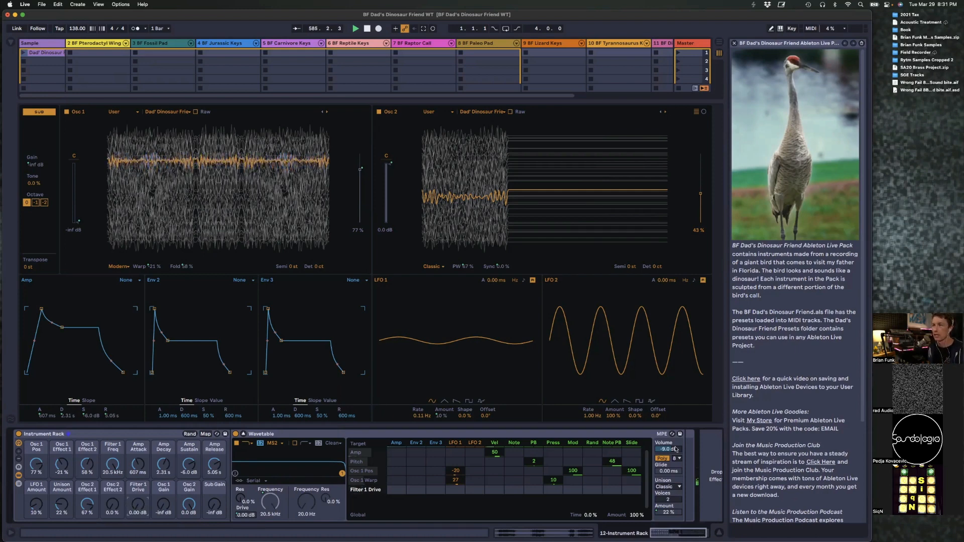
Step: Map the Wavetable's Volume to the same macro as Filter 1 Drive
{"action": "scroll", "coordinate": [394, 494], "scroll_direction": "right", "scroll_amount": 1}
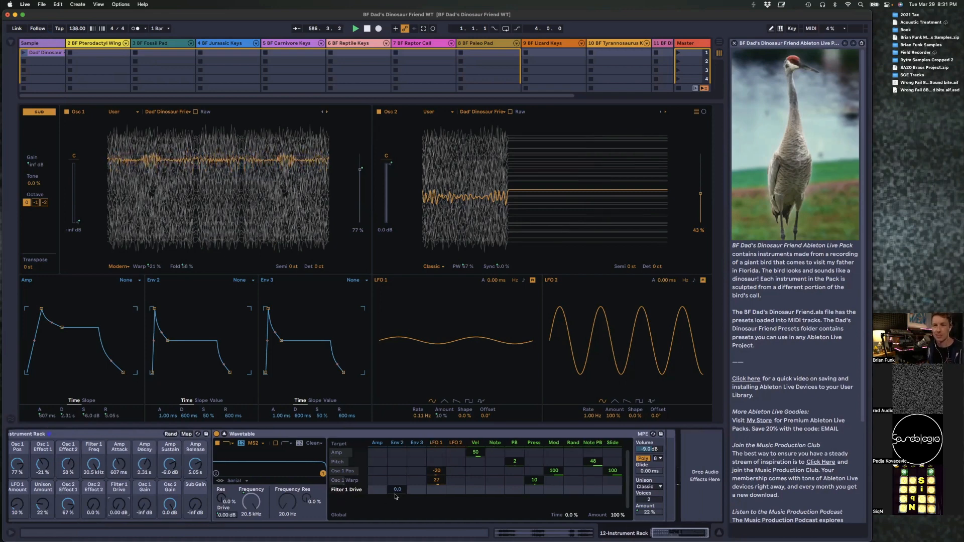
{"action": "left_click_drag", "start_coordinate": [122, 504], "coordinate": [123, 509]}
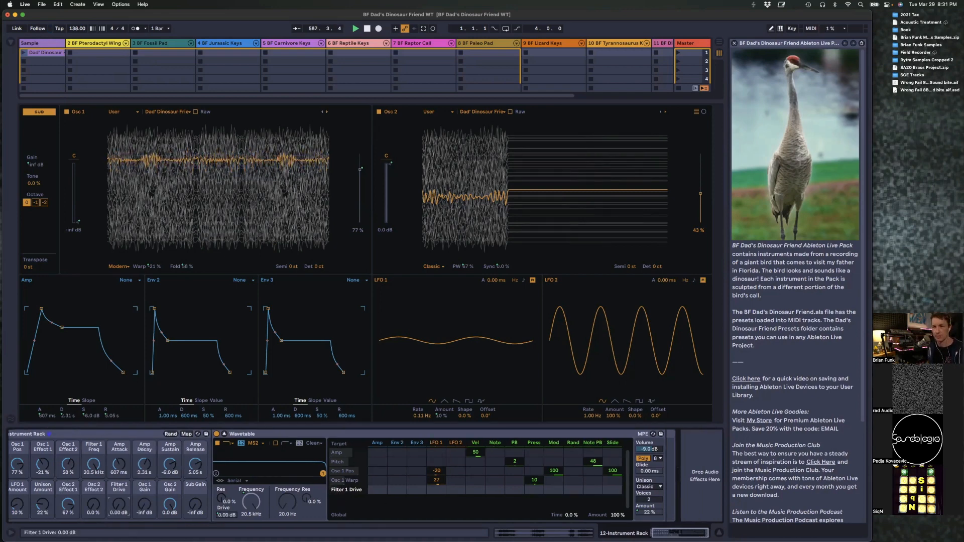
{"action": "right_click", "coordinate": [652, 449]}
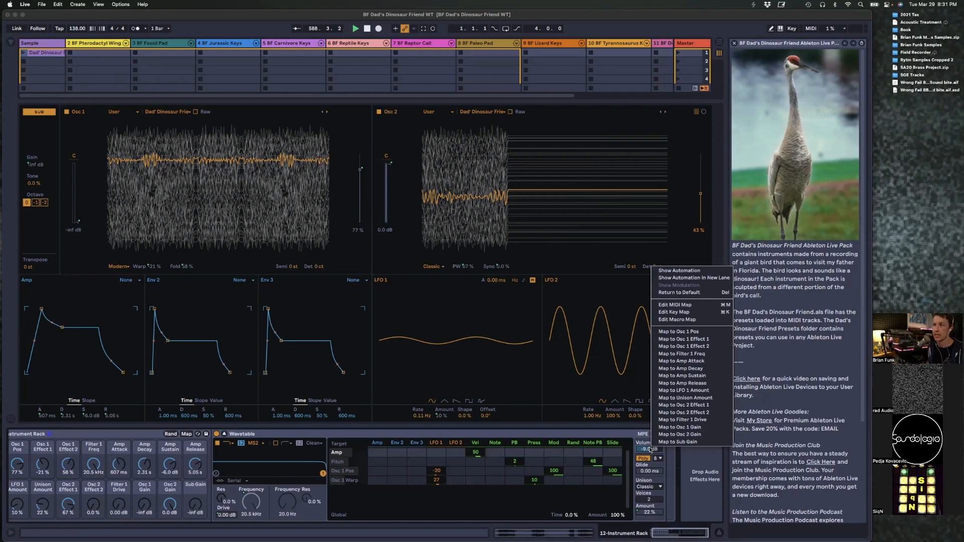
{"action": "left_click", "coordinate": [690, 421]}
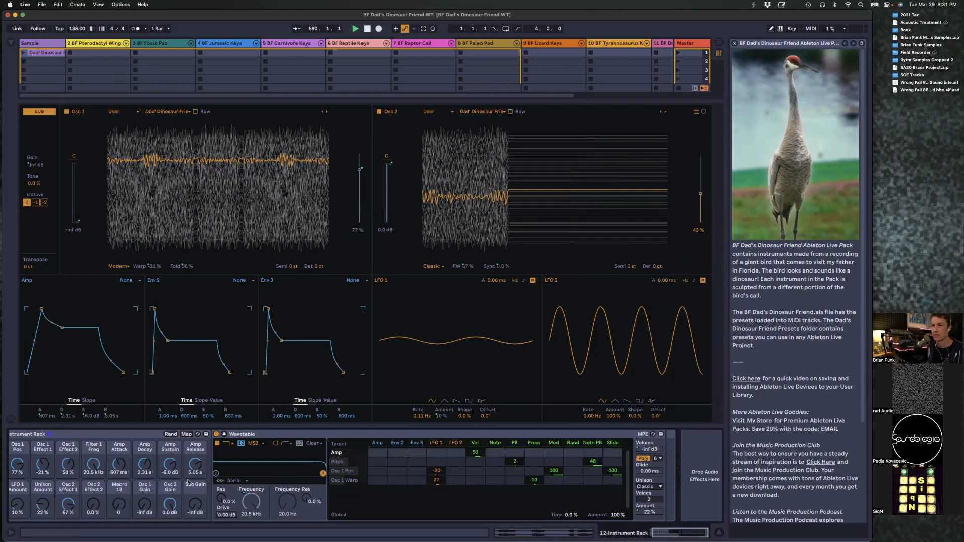
Step: In the macro mappings, set Macro 13's Volume range to a minimum of -9.0 dB and a maximum of -22 dB
{"action": "left_click", "coordinate": [186, 434]}
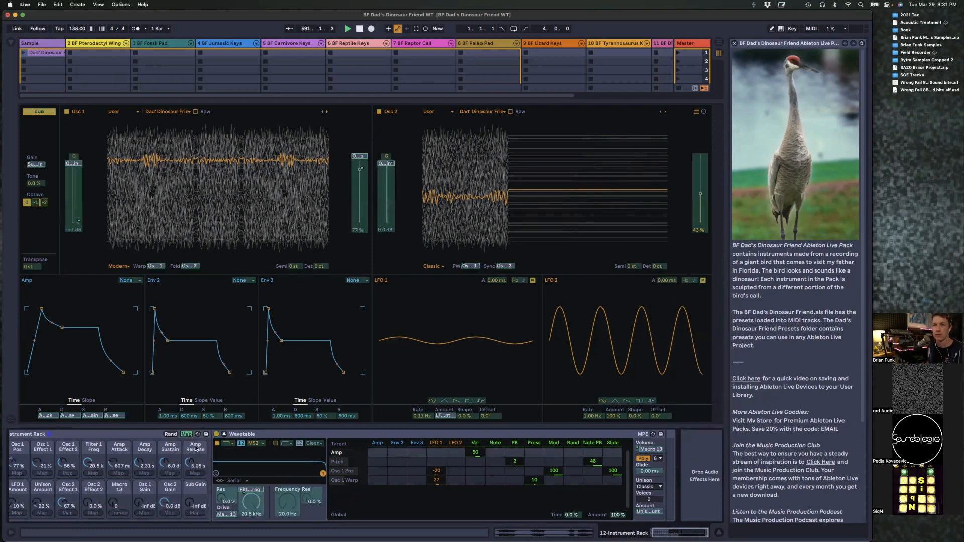
{"action": "left_click", "coordinate": [10, 42]}
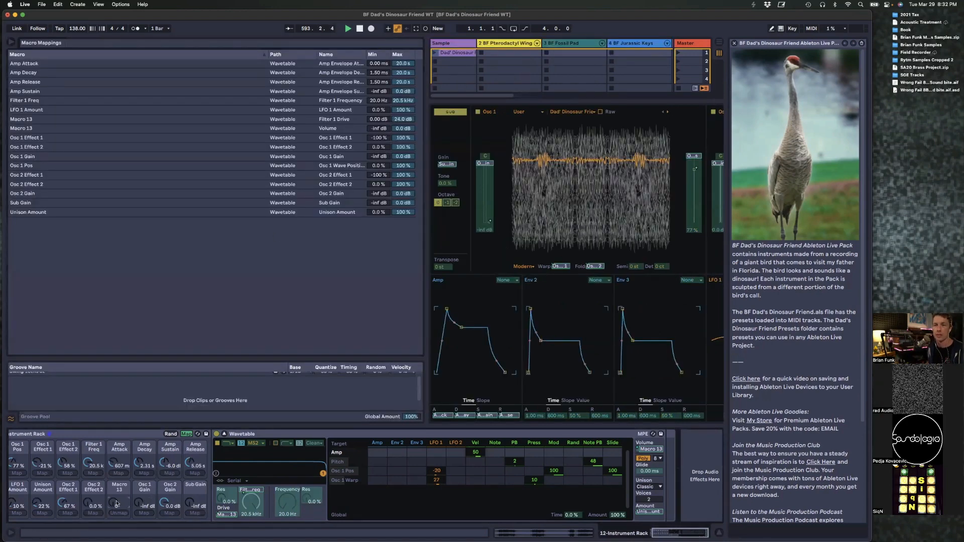
{"action": "left_click", "coordinate": [382, 130]}
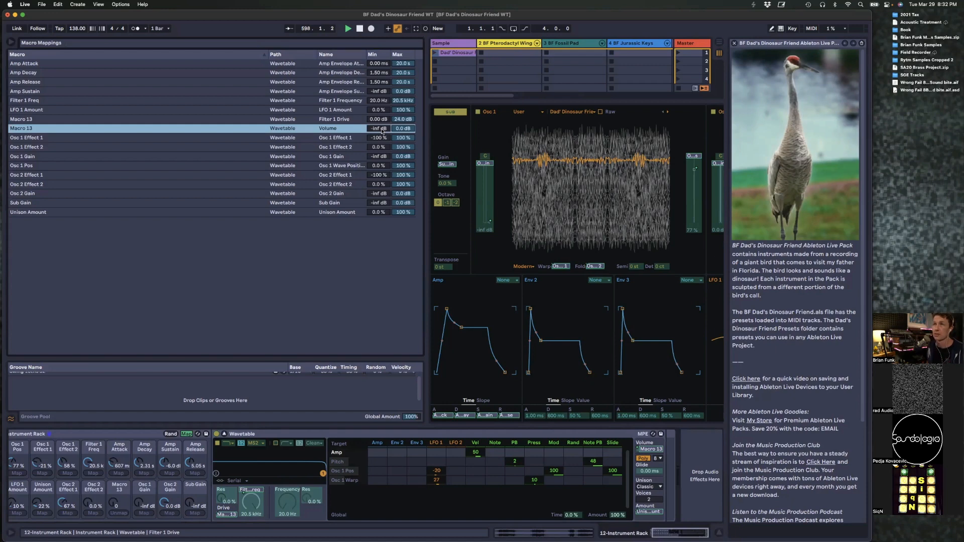
{"action": "type", "text": "-9"}
{"action": "key", "text": "Return"}
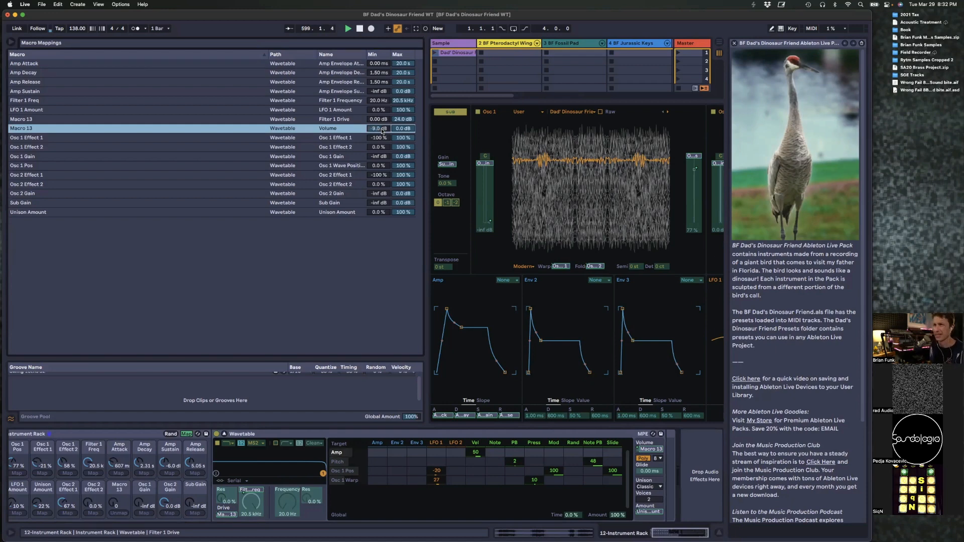
{"action": "left_click_drag", "start_coordinate": [411, 129], "coordinate": [411, 153]}
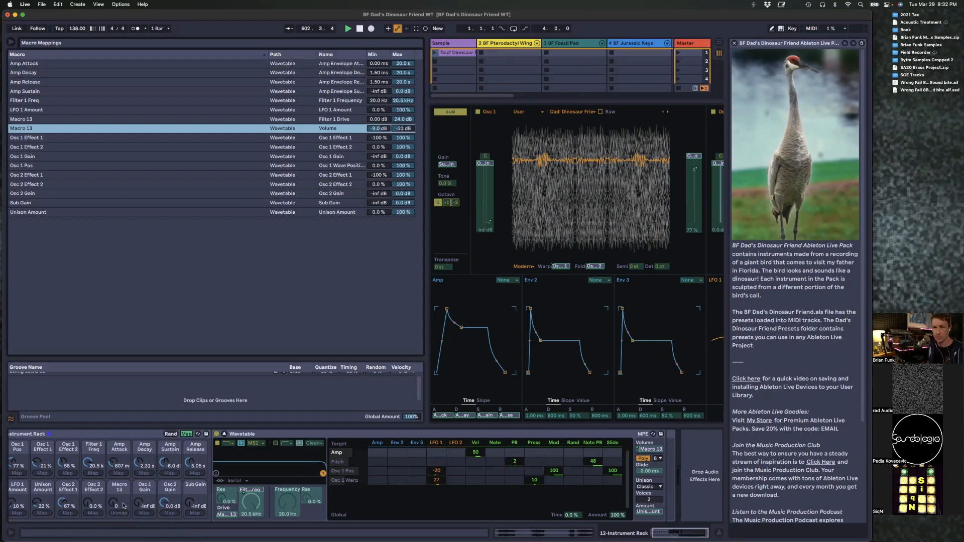
Step: Sweep Macro 13 to audition the combined drive and volume, leave it at 110, and exit macro mapping
{"action": "mouse_move", "coordinate": [123, 506]}
{"action": "left_mouse_down"}
{"action": "mouse_move", "coordinate": [124, 455]}
{"action": "mouse_move", "coordinate": [123, 505]}
{"action": "left_mouse_up"}
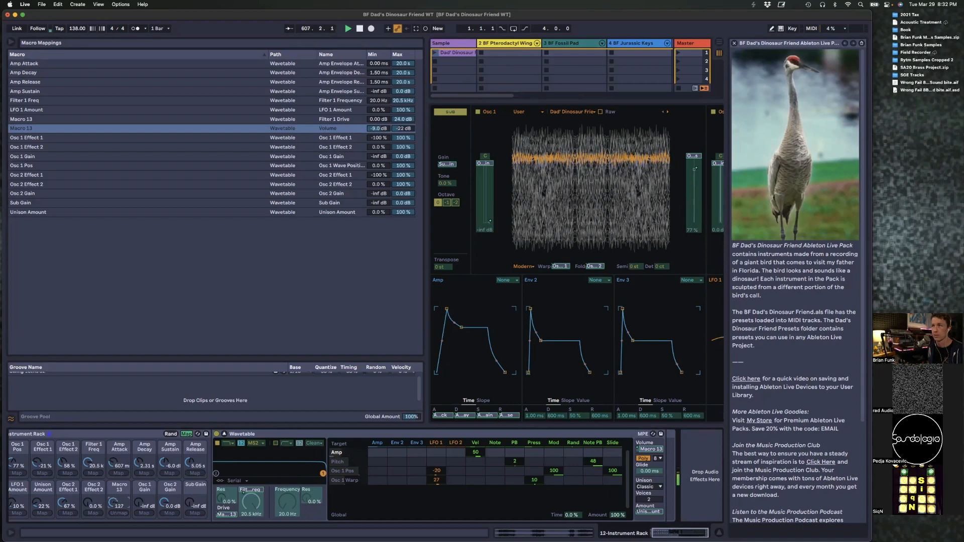
{"action": "left_click_drag", "start_coordinate": [124, 444], "coordinate": [123, 505]}
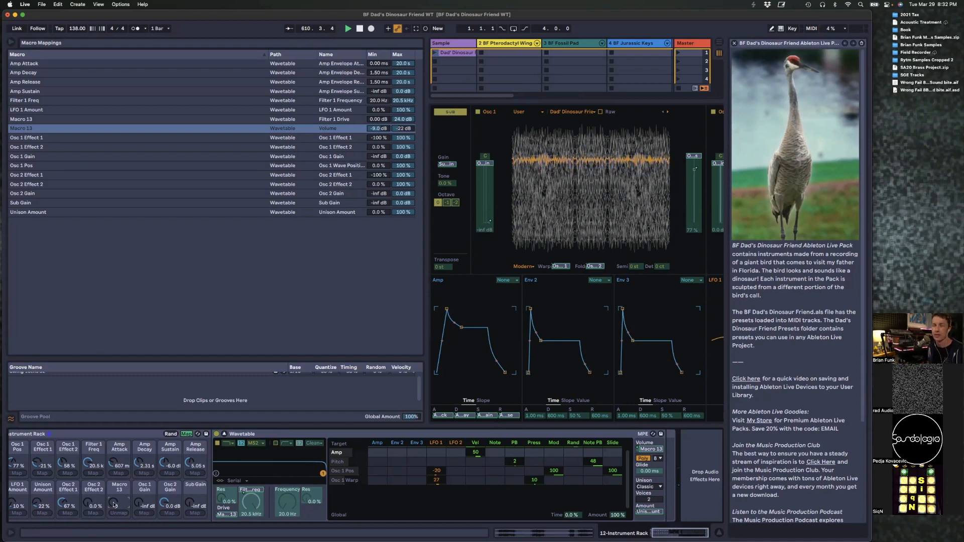
{"action": "left_click_drag", "start_coordinate": [115, 502], "coordinate": [114, 490]}
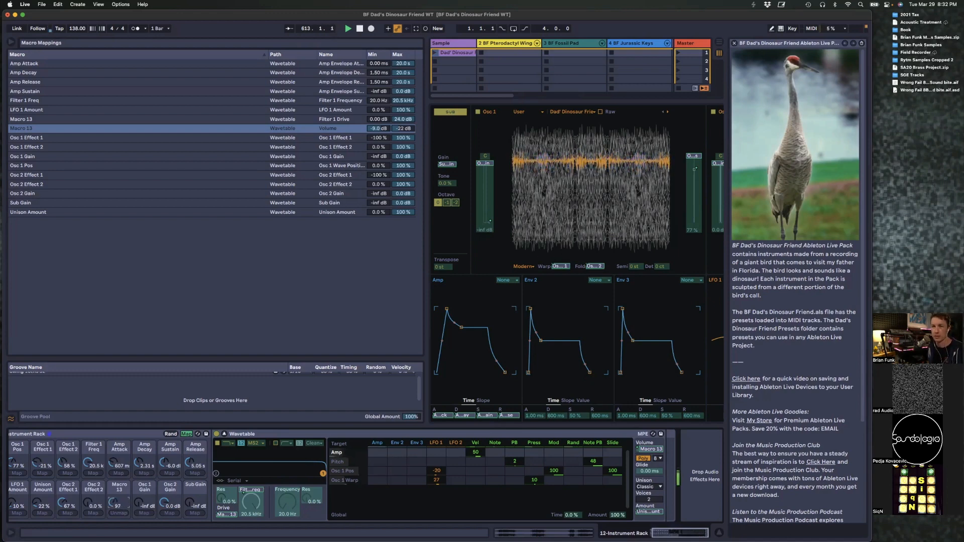
{"action": "left_click_drag", "start_coordinate": [115, 502], "coordinate": [115, 462]}
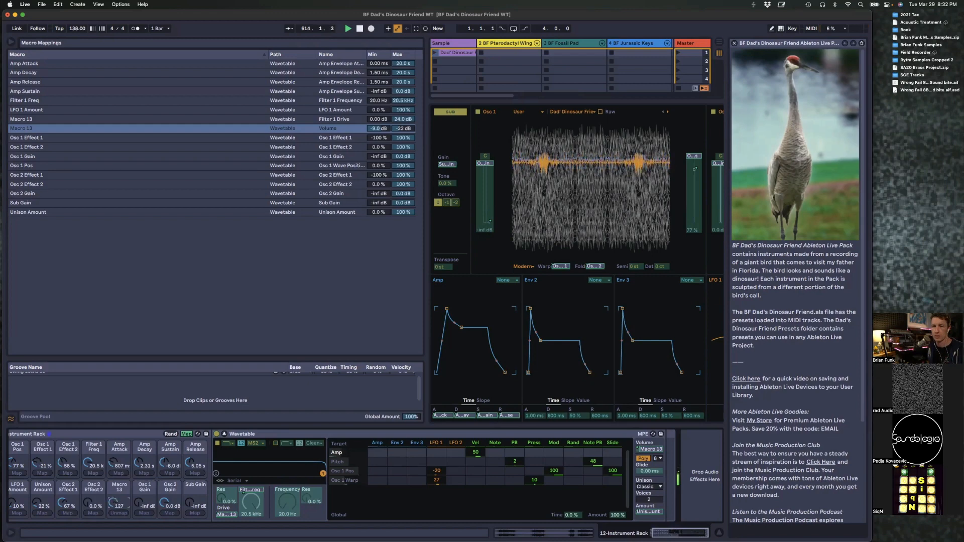
{"action": "left_click_drag", "start_coordinate": [114, 502], "coordinate": [114, 508]}
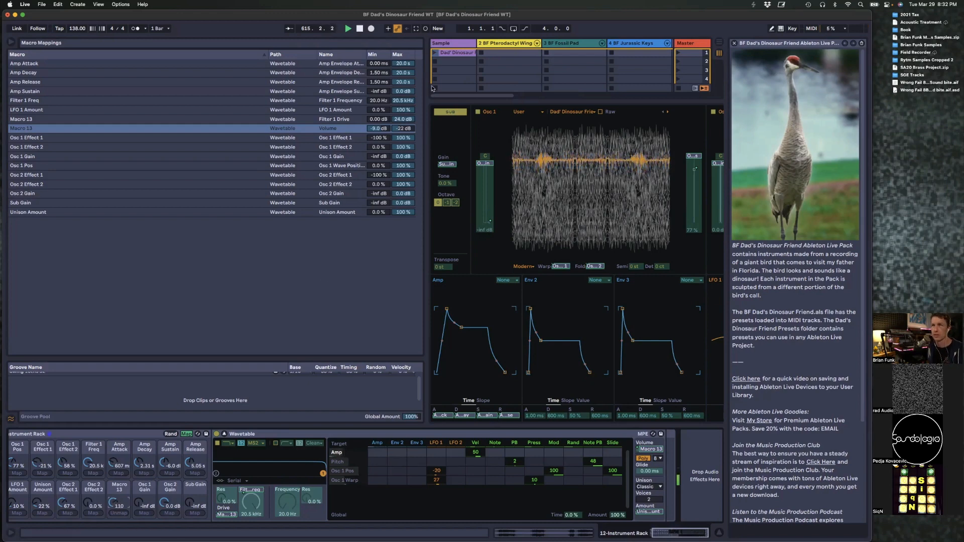
{"action": "left_click", "coordinate": [187, 434]}
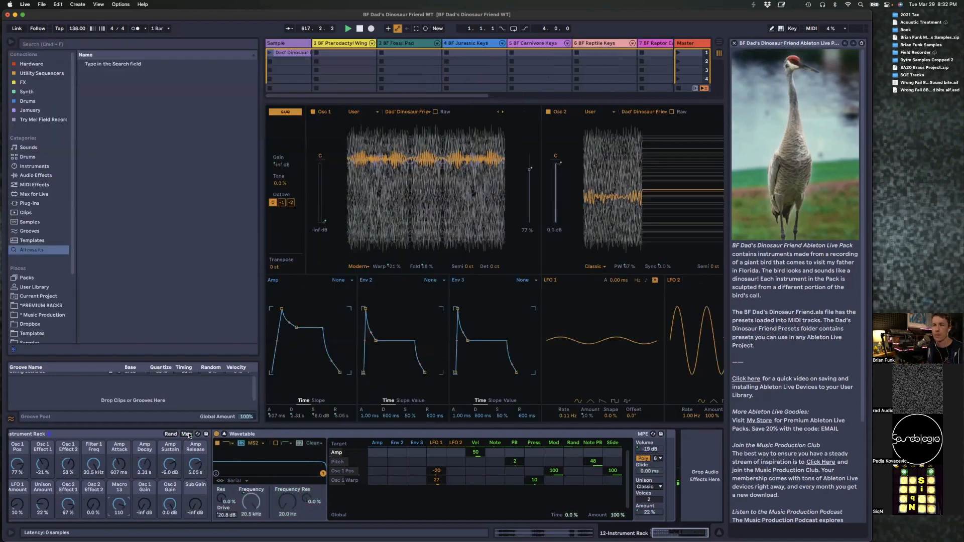
Step: Rename Macro 13 as Drive
{"action": "left_click", "coordinate": [116, 496]}
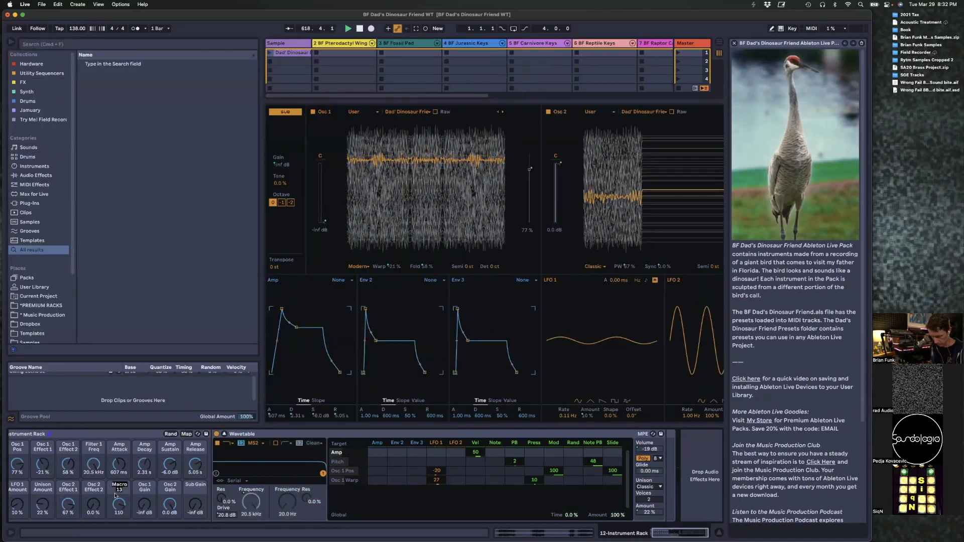
{"action": "type", "text": "Drive"}
{"action": "key", "text": "Return"}
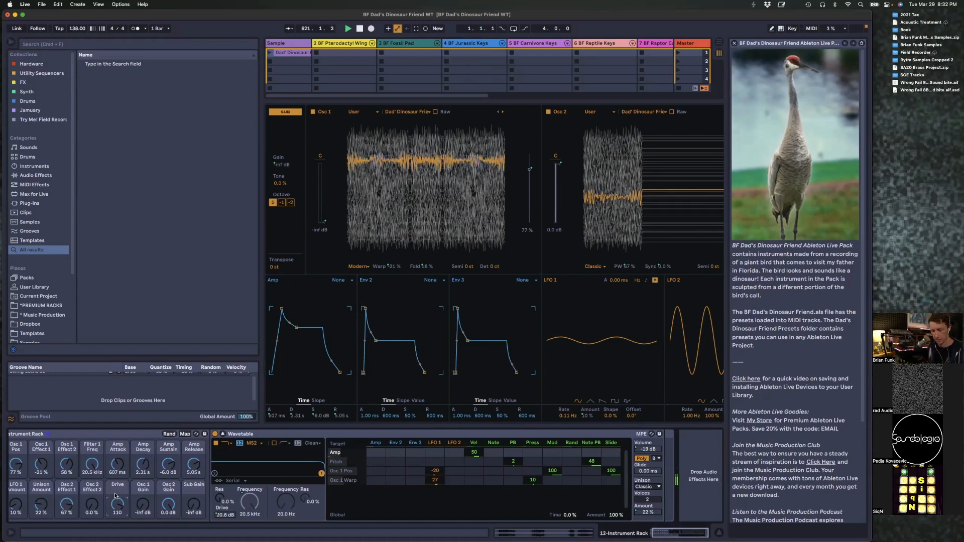
Step: Set the macros Drive to 43, Osc 1 Gain to -1.6 dB, Osc 2 Effect 1 to 34 % and Osc 2 Effect 2 to 49 %
{"action": "mouse_move", "coordinate": [116, 498]}
{"action": "left_mouse_down"}
{"action": "mouse_move", "coordinate": [116, 540]}
{"action": "mouse_move", "coordinate": [116, 485]}
{"action": "mouse_move", "coordinate": [143, 495]}
{"action": "mouse_move", "coordinate": [117, 498]}
{"action": "mouse_move", "coordinate": [117, 514]}
{"action": "left_mouse_up"}
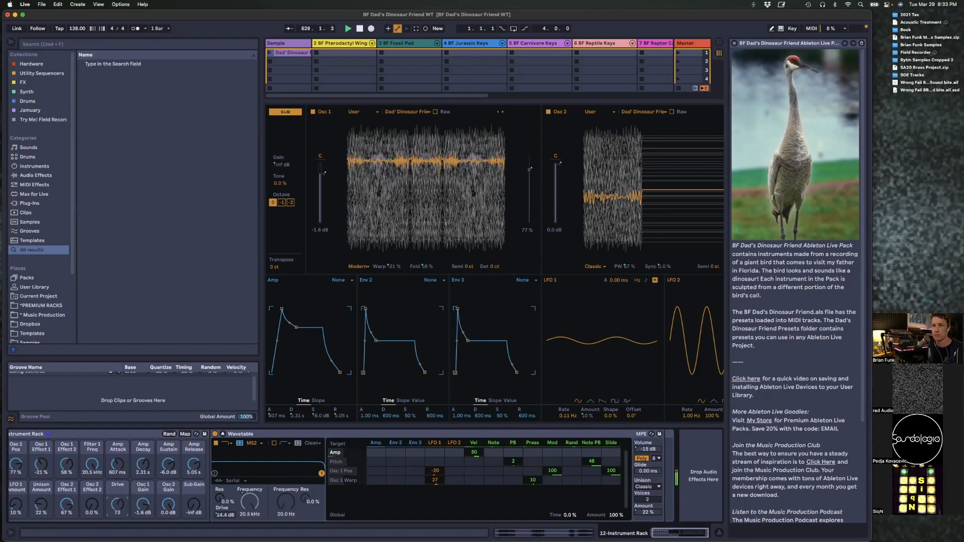
{"action": "left_click_drag", "start_coordinate": [92, 504], "coordinate": [67, 483]}
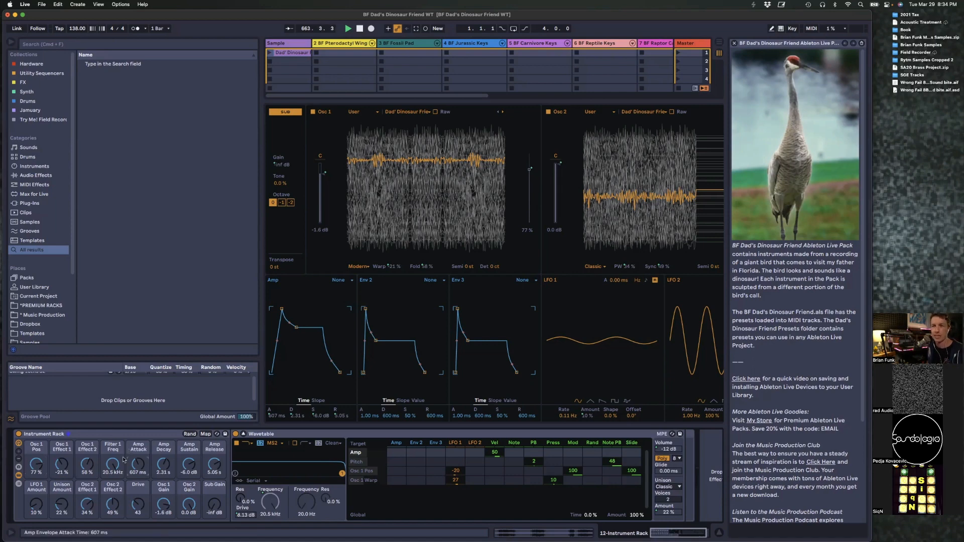
Step: Colour the Amp Attack, Amp Decay, Amp Sustain and Amp Release macros blue
{"action": "right_click", "coordinate": [36, 453]}
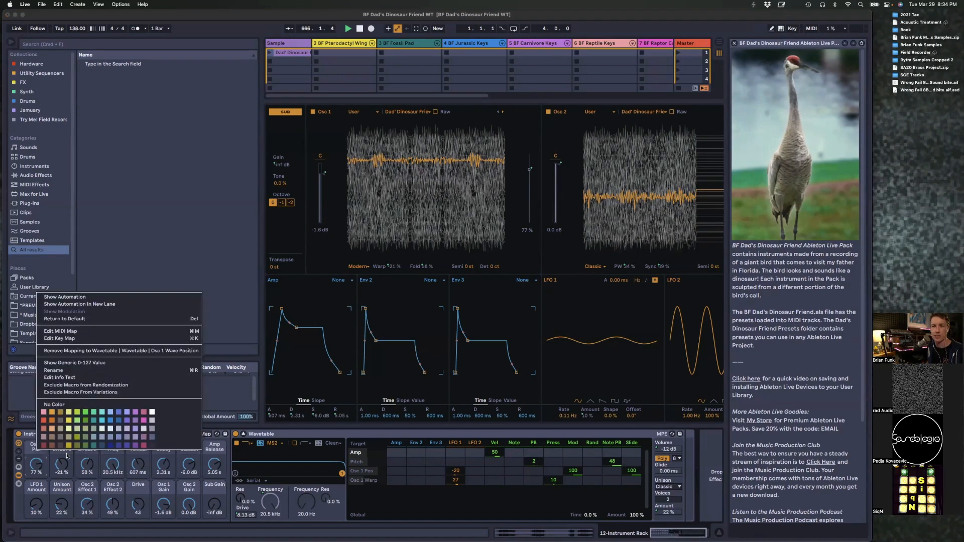
{"action": "left_click", "coordinate": [40, 452]}
{"action": "right_click", "coordinate": [139, 447]}
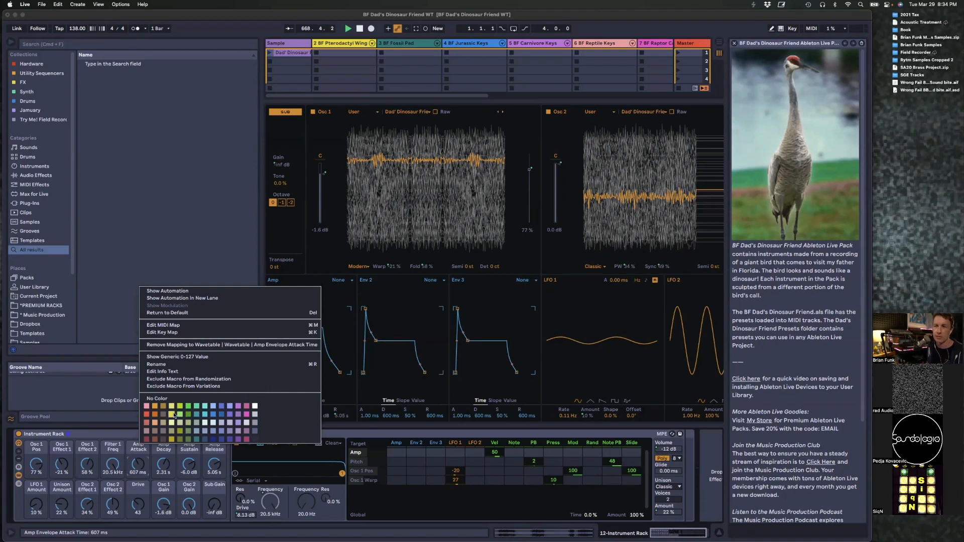
{"action": "left_click", "coordinate": [221, 406]}
{"action": "right_click", "coordinate": [170, 448]}
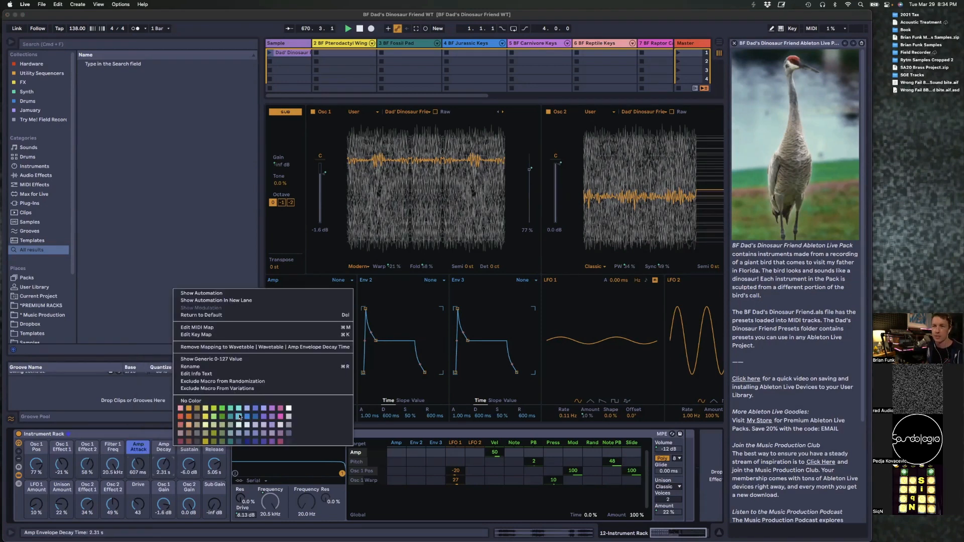
{"action": "left_click", "coordinate": [255, 408]}
{"action": "right_click", "coordinate": [176, 455]}
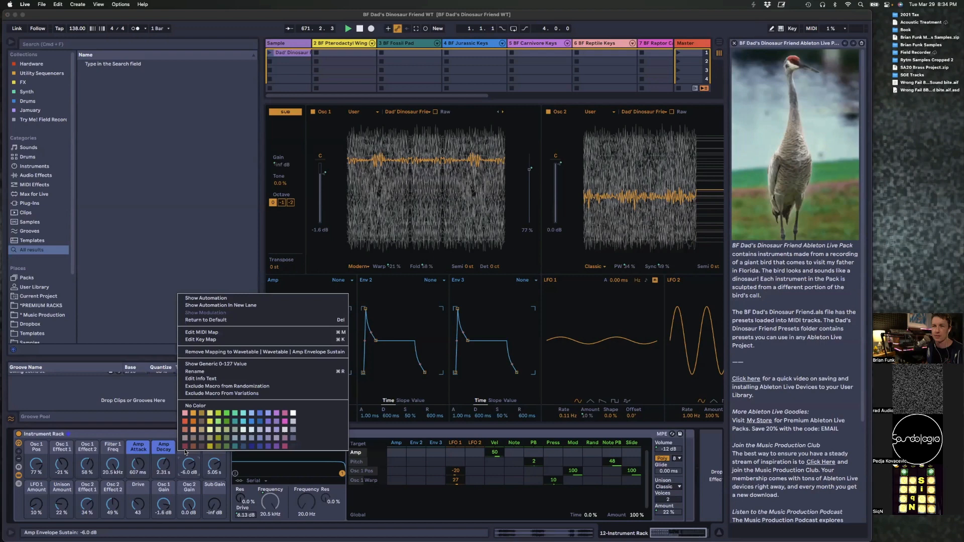
{"action": "left_click", "coordinate": [260, 416]}
{"action": "right_click", "coordinate": [217, 453]}
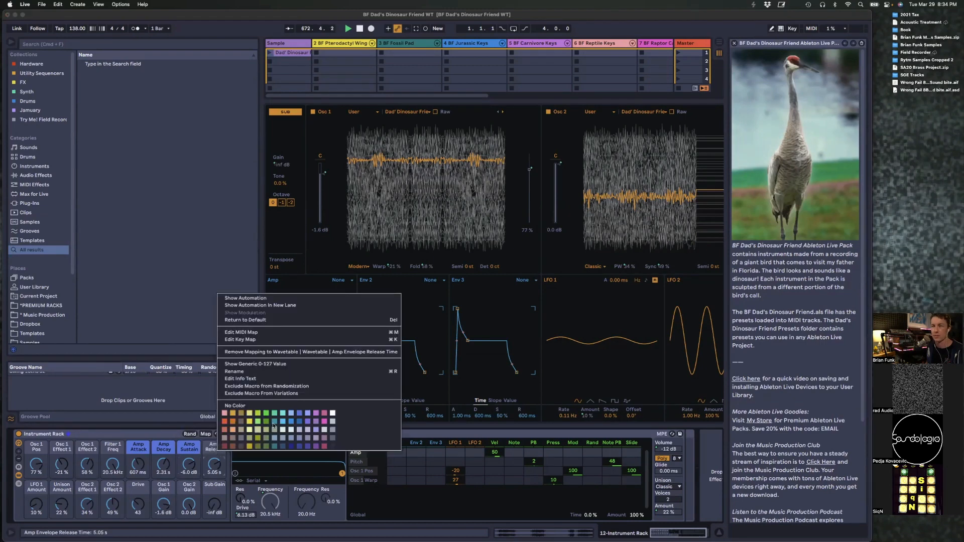
{"action": "left_click", "coordinate": [301, 415]}
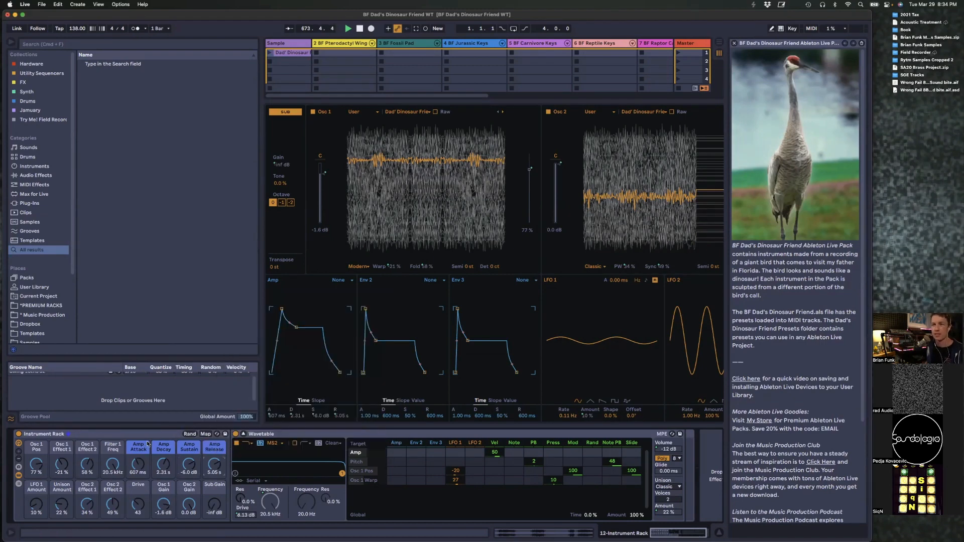
Step: Colour the Osc 1 Gain, Osc 1 Pos, Osc 1 Effect 1 and Osc 1 Effect 2 macros red
{"action": "right_click", "coordinate": [165, 491]}
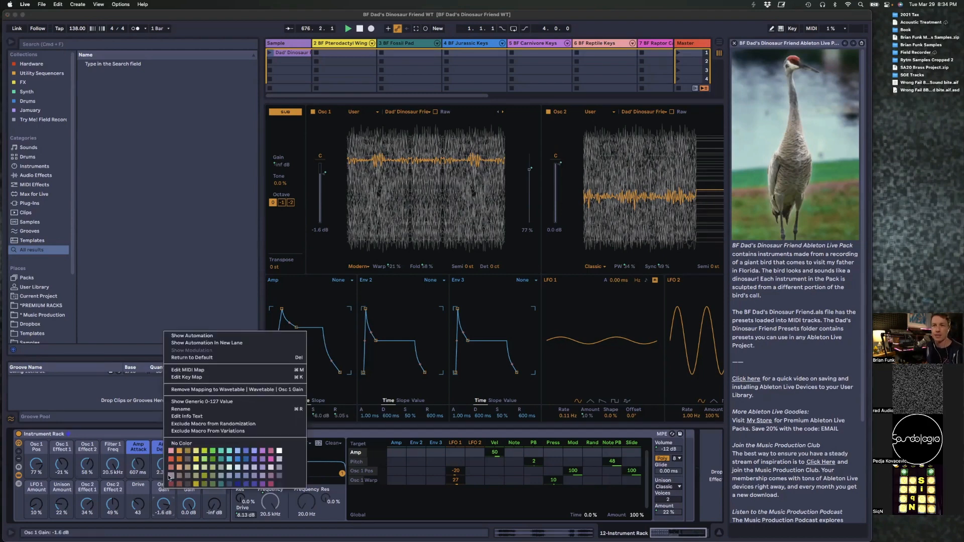
{"action": "left_click", "coordinate": [171, 459]}
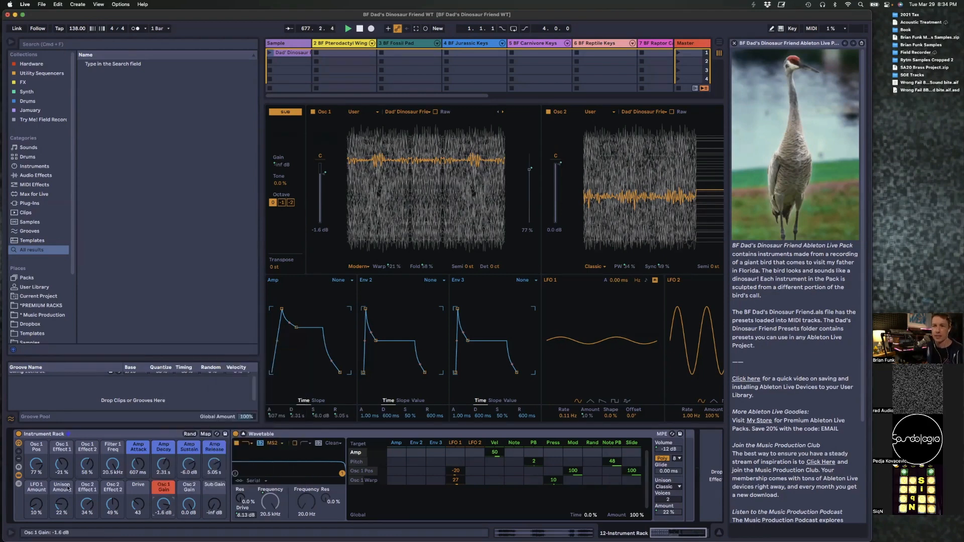
{"action": "right_click", "coordinate": [33, 449]}
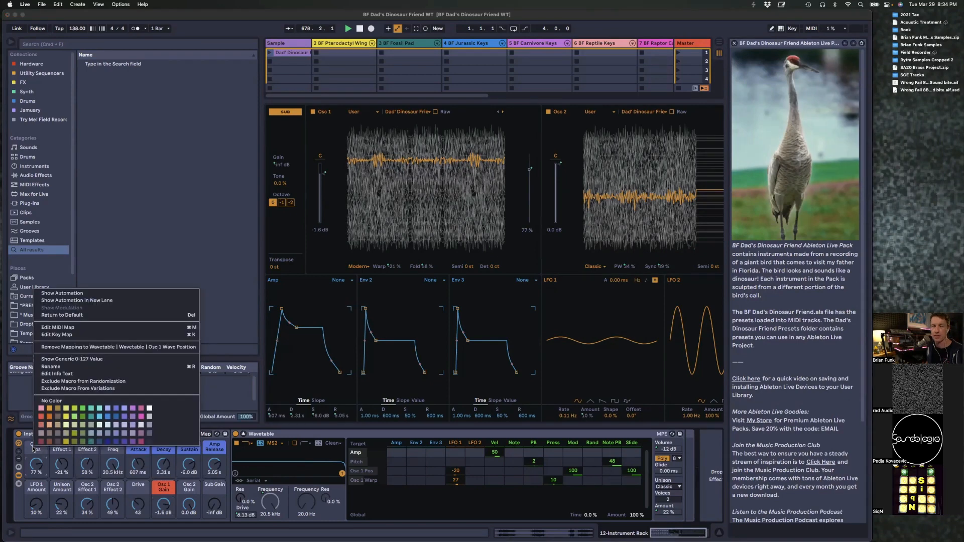
{"action": "left_click", "coordinate": [41, 417]}
{"action": "right_click", "coordinate": [60, 449]}
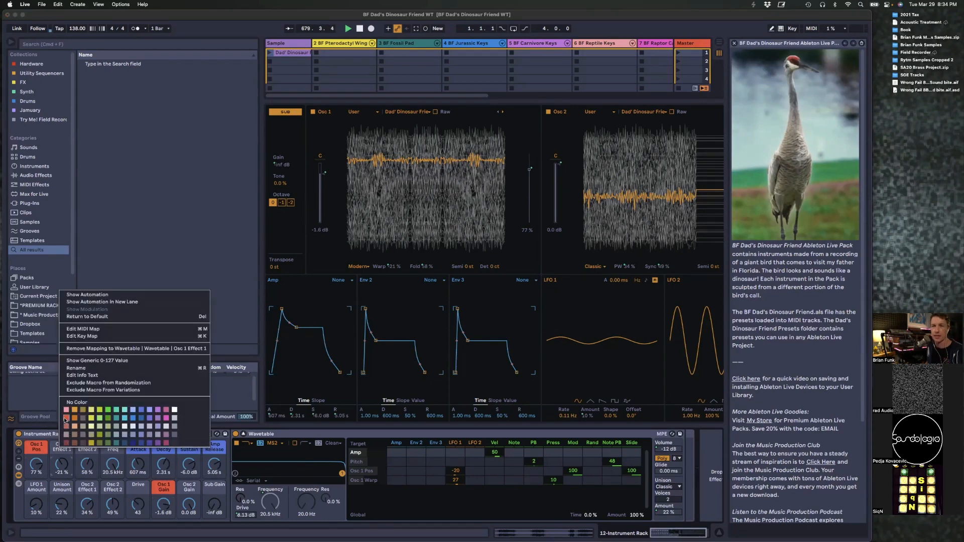
{"action": "left_click", "coordinate": [65, 420]}
{"action": "right_click", "coordinate": [86, 449]}
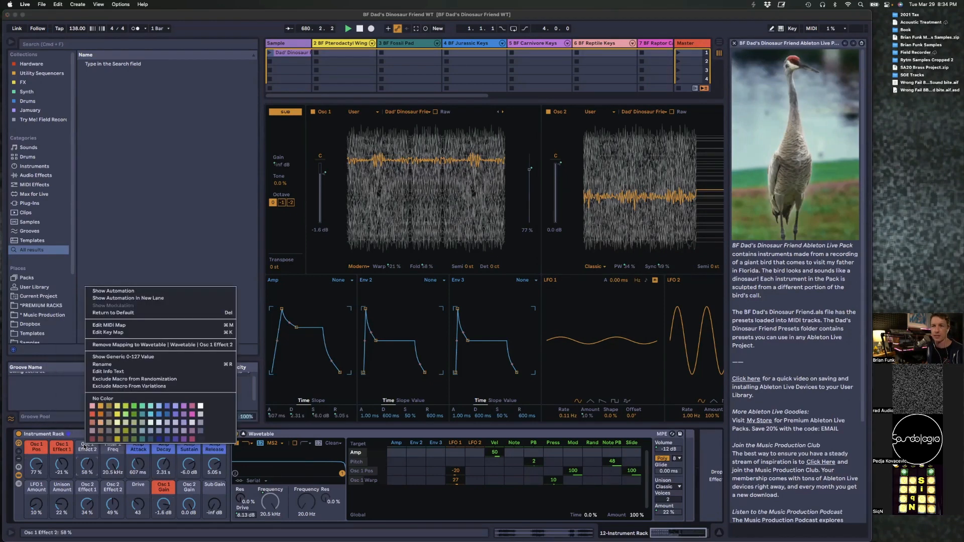
{"action": "left_click", "coordinate": [93, 417]}
Step: Colour the Osc 2 Gain, Osc 2 Effect 1 and Osc 2 Effect 2 macros light green
{"action": "right_click", "coordinate": [192, 492]}
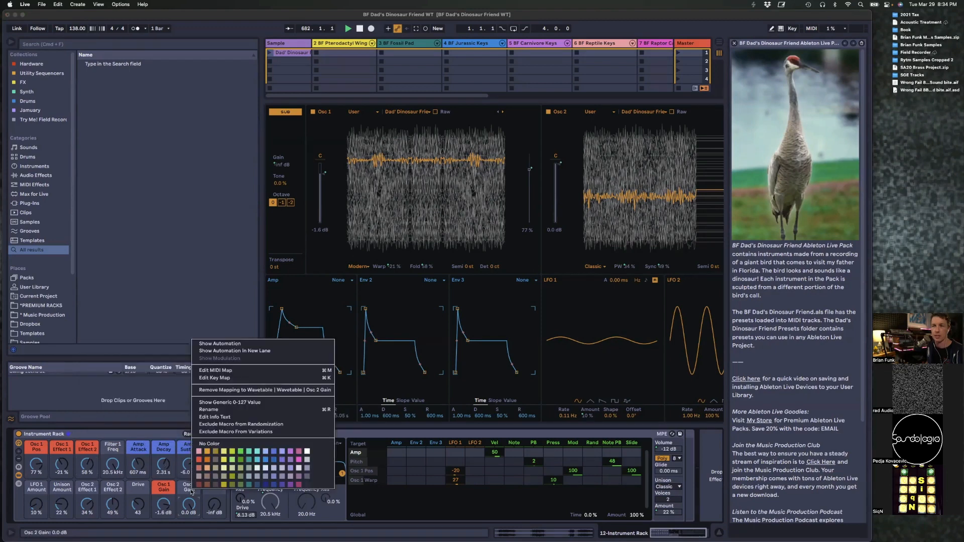
{"action": "left_click", "coordinate": [233, 464]}
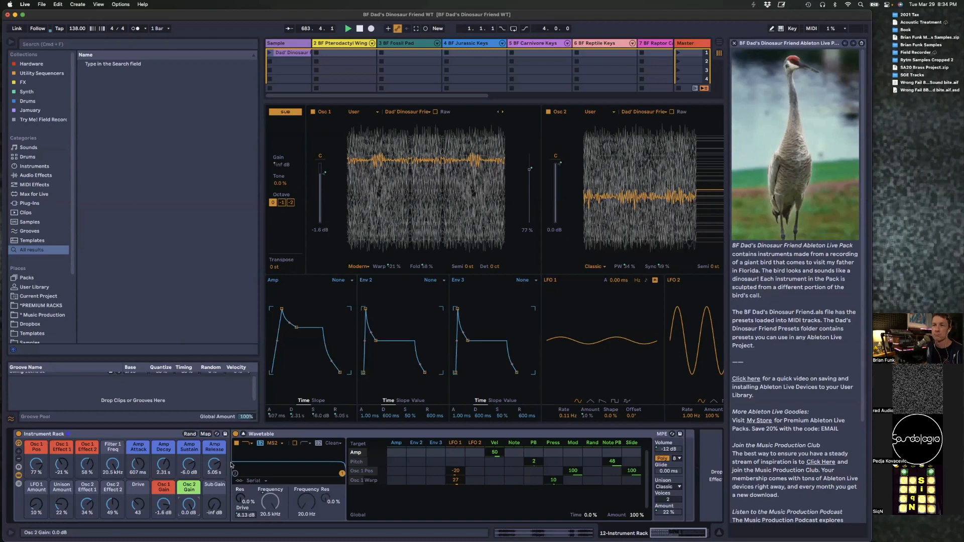
{"action": "right_click", "coordinate": [87, 490]}
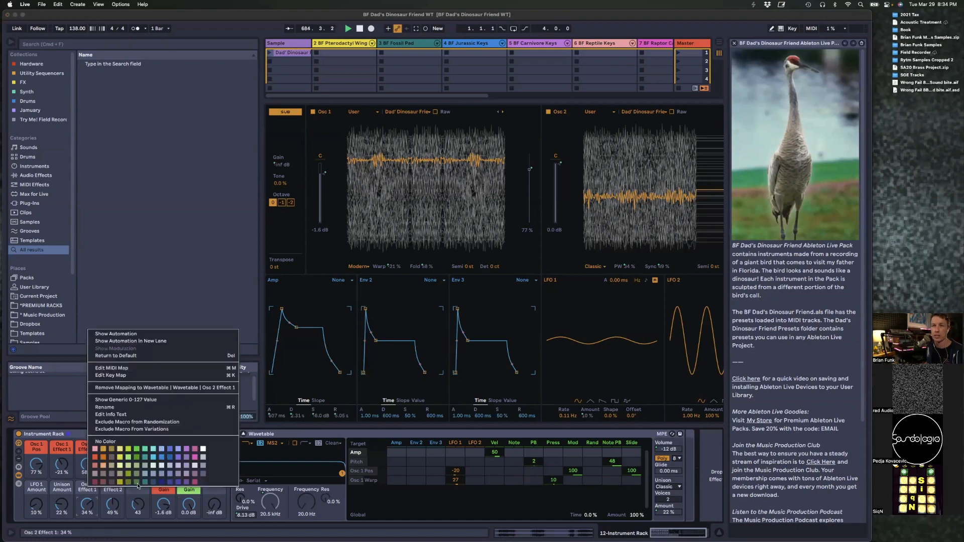
{"action": "left_click", "coordinate": [135, 452]}
{"action": "right_click", "coordinate": [117, 491]}
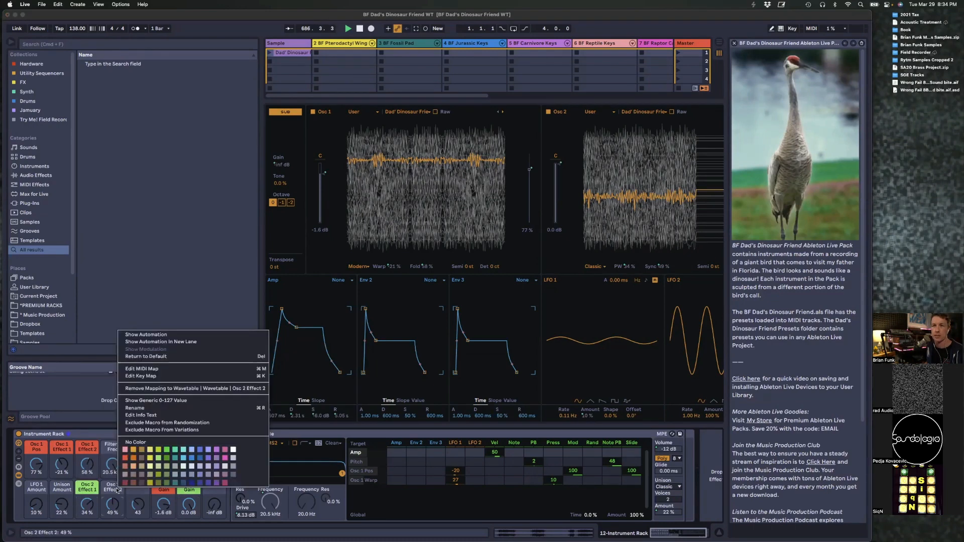
{"action": "left_click", "coordinate": [159, 460]}
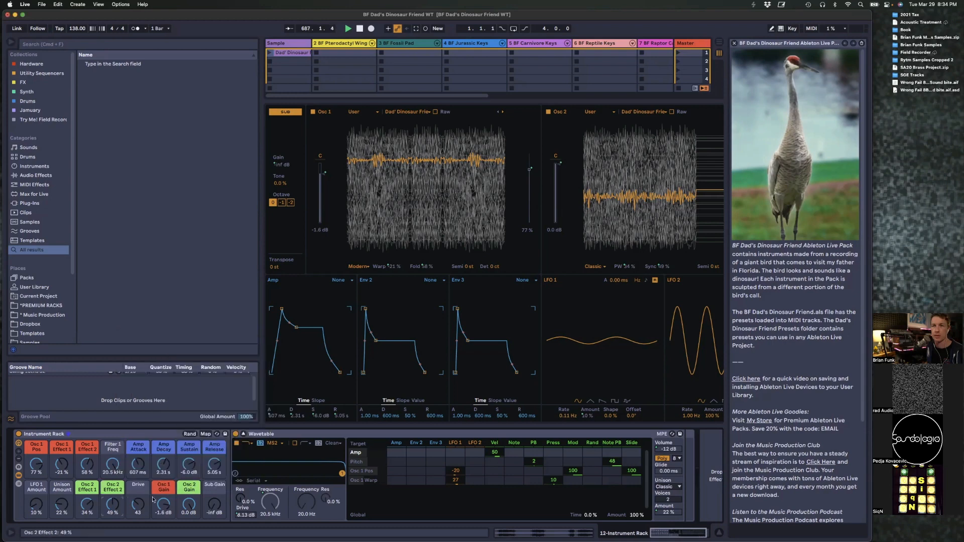
Step: Colour the Sub Gain macro black, the Drive macro orange and the Filter 1 Freq macro pink
{"action": "right_click", "coordinate": [218, 491]}
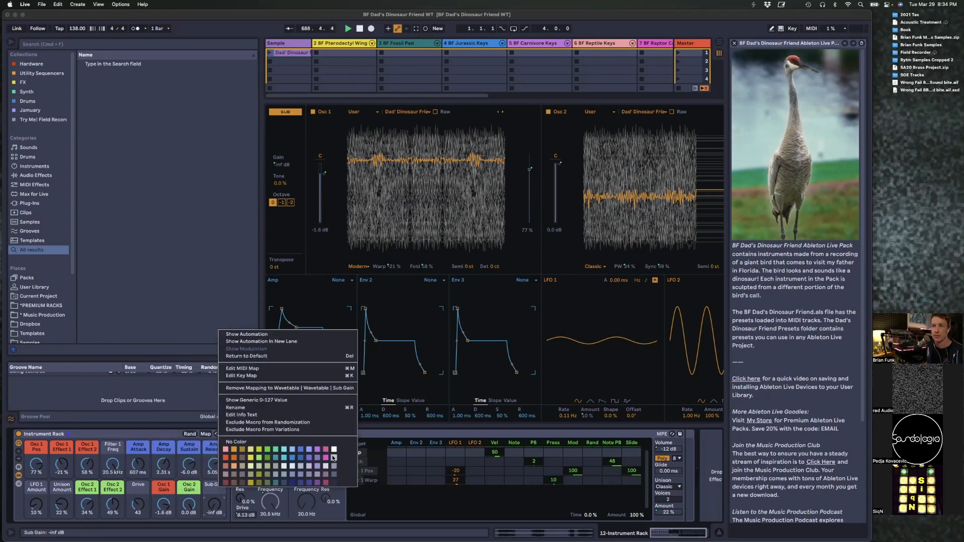
{"action": "left_click", "coordinate": [336, 482]}
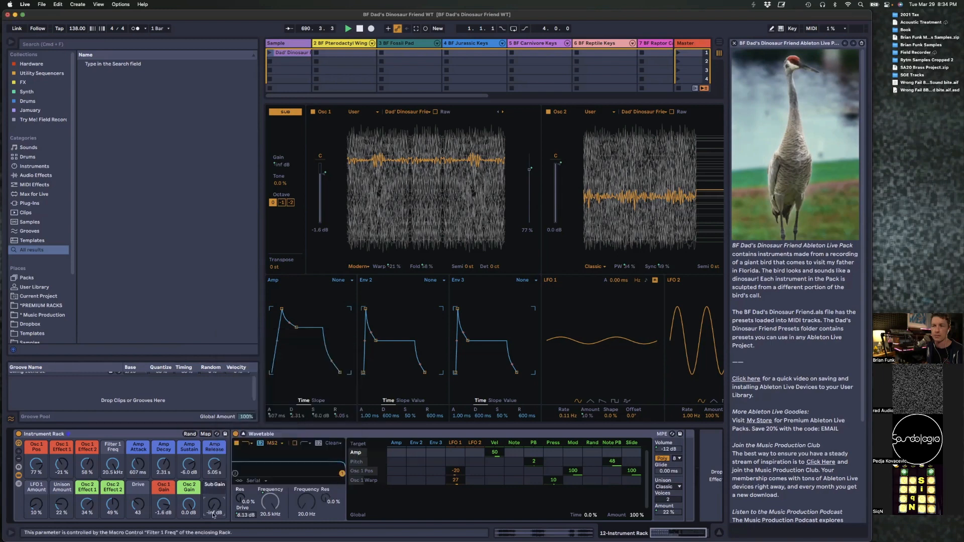
{"action": "right_click", "coordinate": [138, 489]}
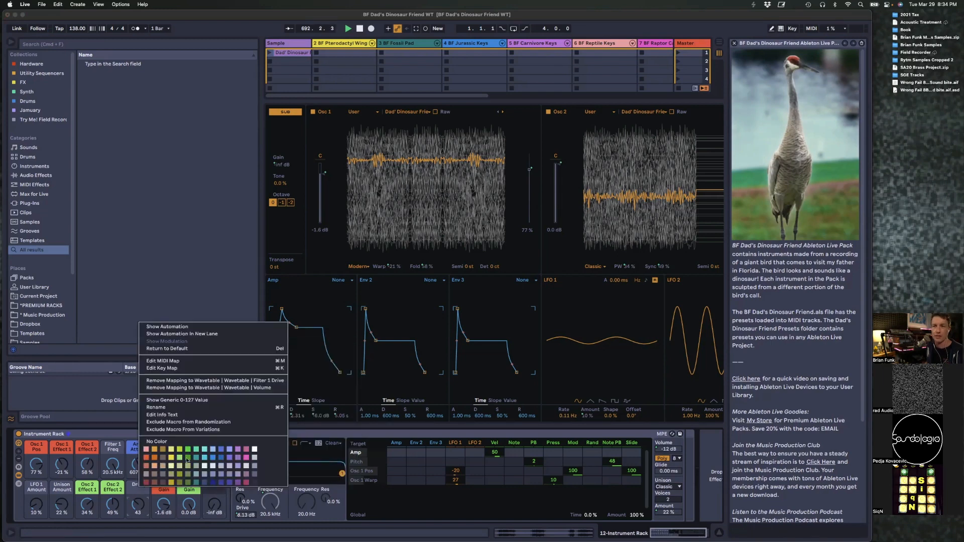
{"action": "left_click", "coordinate": [155, 458]}
{"action": "right_click", "coordinate": [109, 449]}
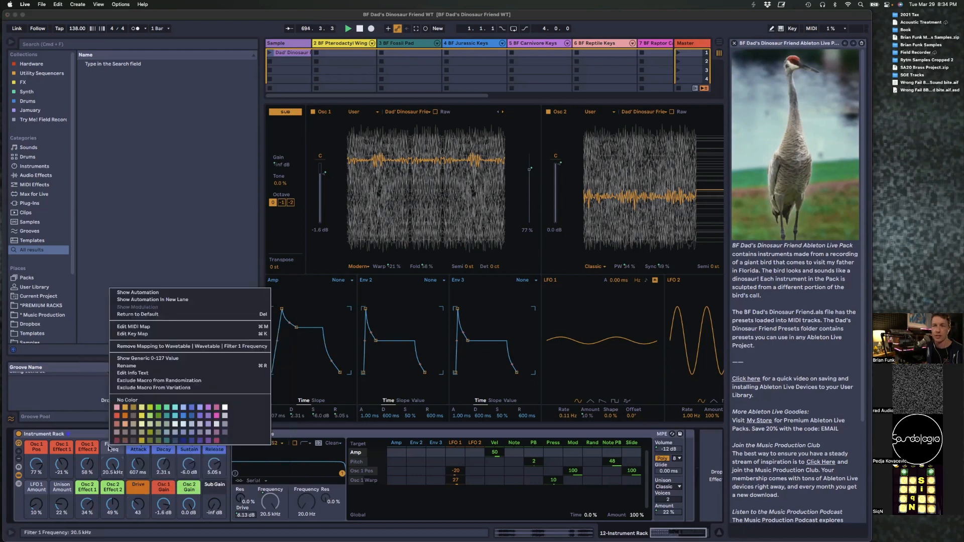
{"action": "left_click", "coordinate": [210, 421]}
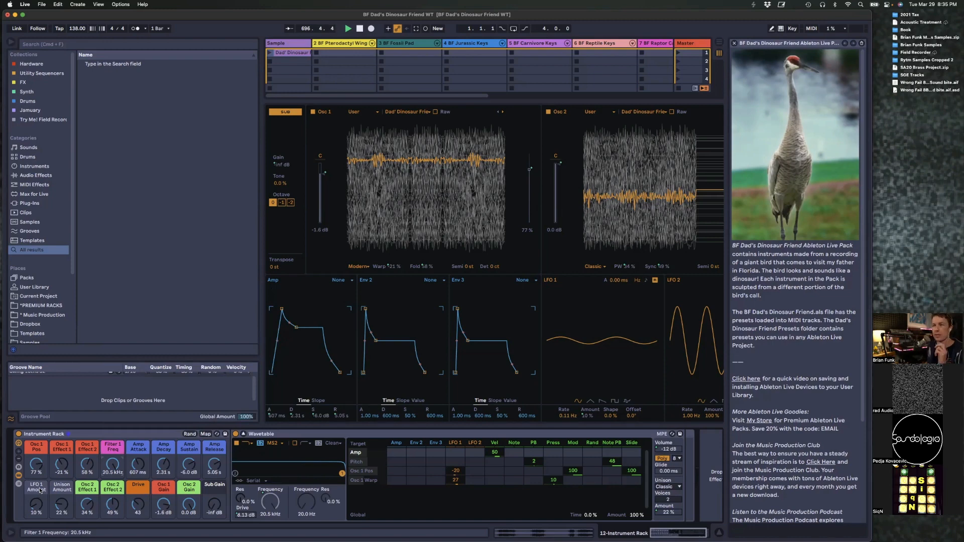
Step: Set the LFO 1 Amount macro to 56 % and rename the oscillator effect macros Osc 1 Warp, Osc 1 Fold, Osc 2 PW and Osc 2 Sync
{"action": "mouse_move", "coordinate": [36, 509]}
{"action": "left_mouse_down"}
{"action": "mouse_move", "coordinate": [36, 498]}
{"action": "mouse_move", "coordinate": [36, 515]}
{"action": "left_mouse_up"}
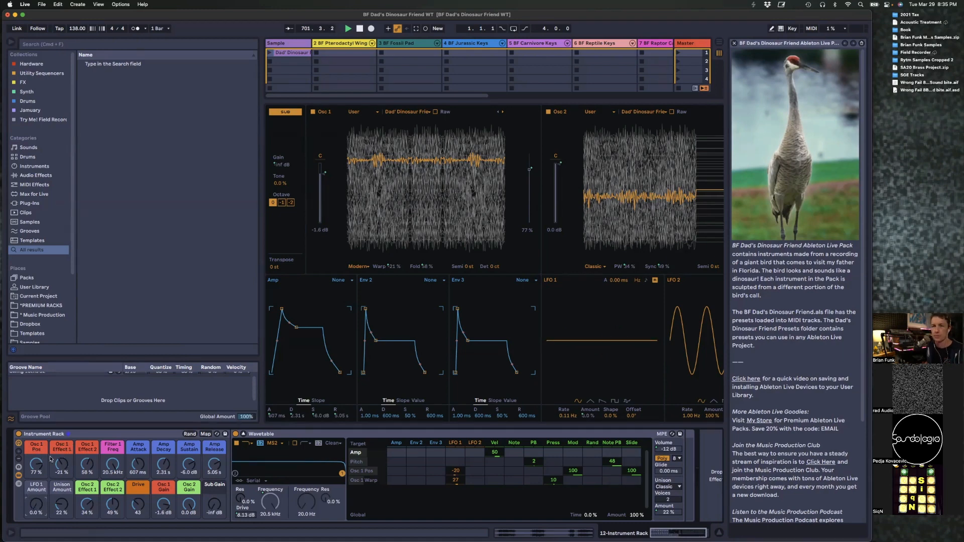
{"action": "left_click_drag", "start_coordinate": [36, 502], "coordinate": [37, 477]}
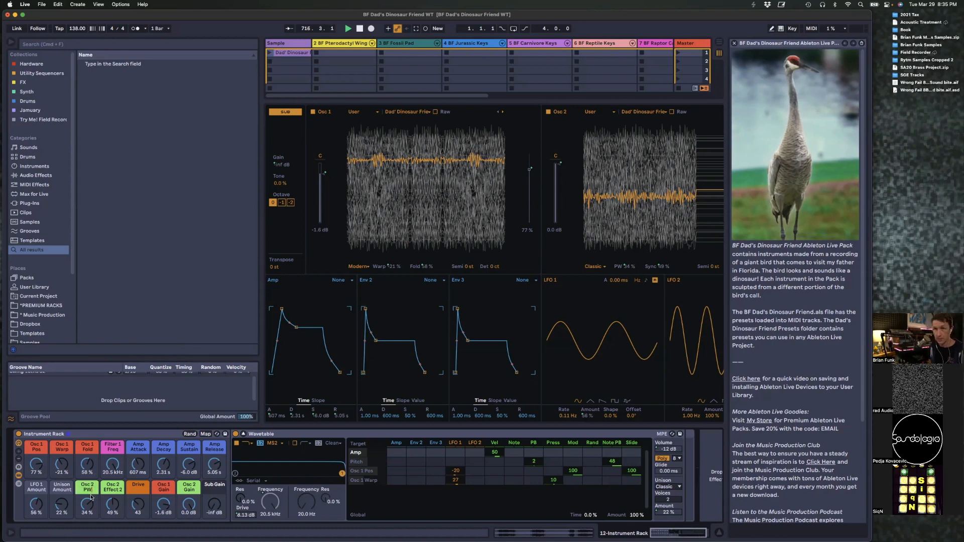
{"action": "key", "text": "Tab"}
{"action": "key", "text": "Return"}
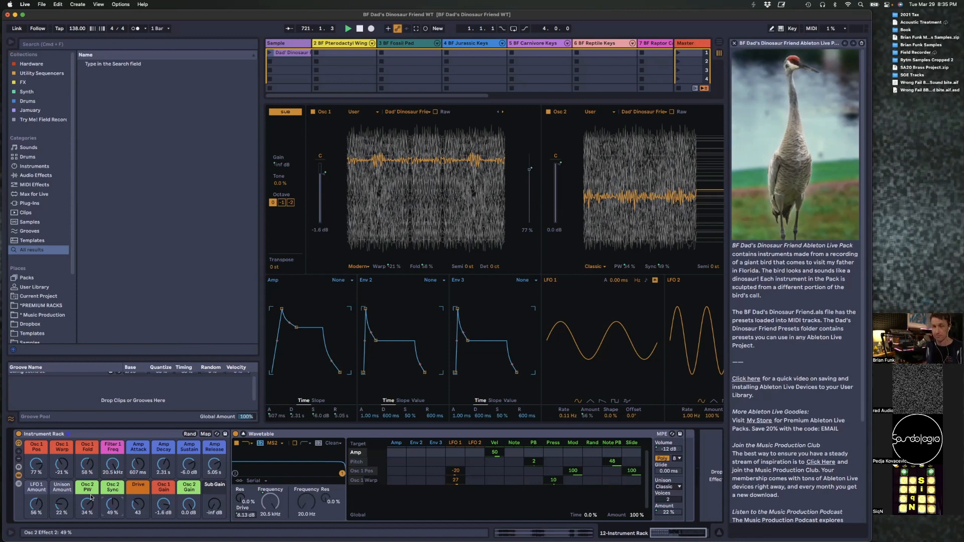
Step: Step through the macro names in rename mode, from Osc 2 Sync around to LFO 1 Amount
{"action": "key", "text": "super+r"}
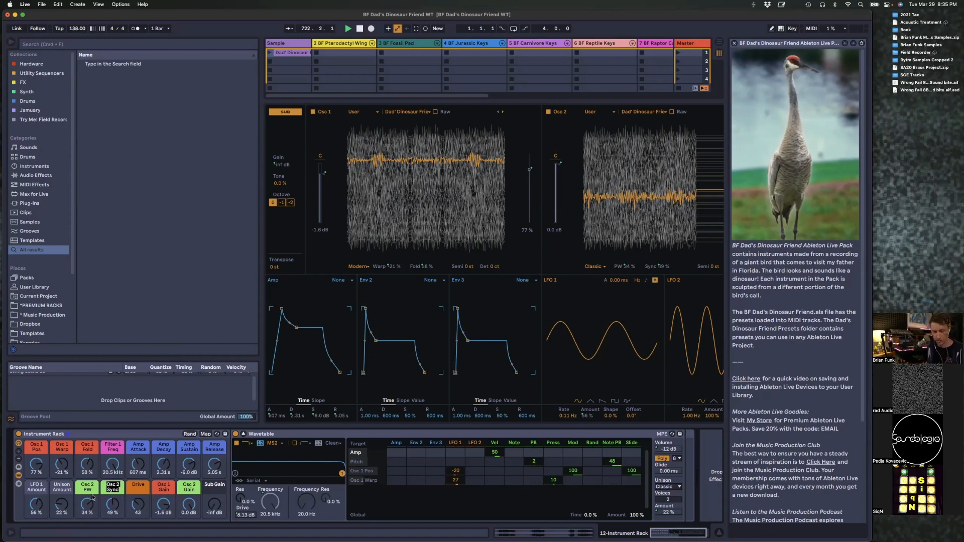
{"action": "key", "text": "Tab"}
{"action": "key", "text": "Tab"}
{"action": "key", "text": "Tab"}
{"action": "key", "text": "Tab"}
{"action": "key", "text": "Tab"}
{"action": "key", "text": "Tab"}
{"action": "key", "text": "Tab"}
{"action": "key", "text": "Tab"}
{"action": "key", "text": "Tab"}
{"action": "key", "text": "Tab"}
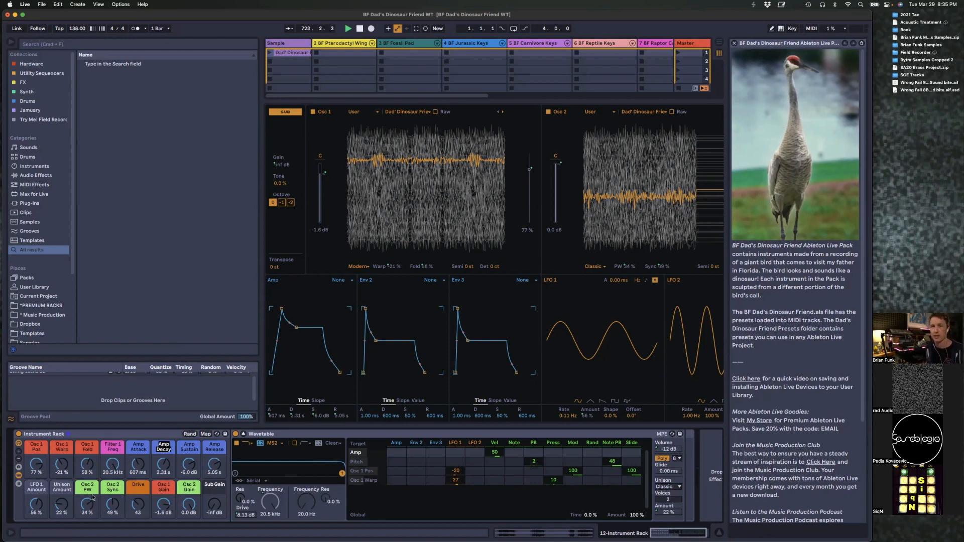
{"action": "key", "text": "Tab"}
{"action": "key", "text": "Tab"}
{"action": "key", "text": "Tab"}
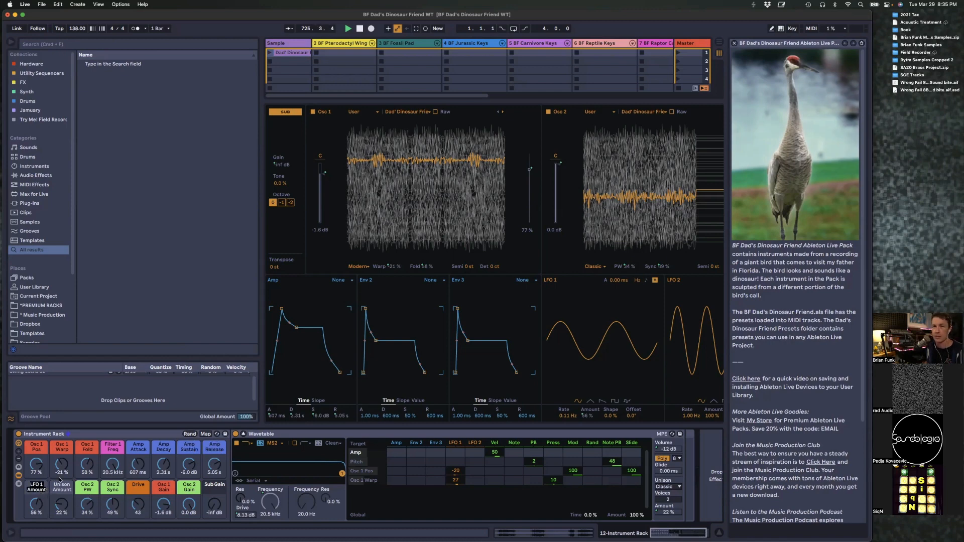
{"action": "key", "text": "Return"}
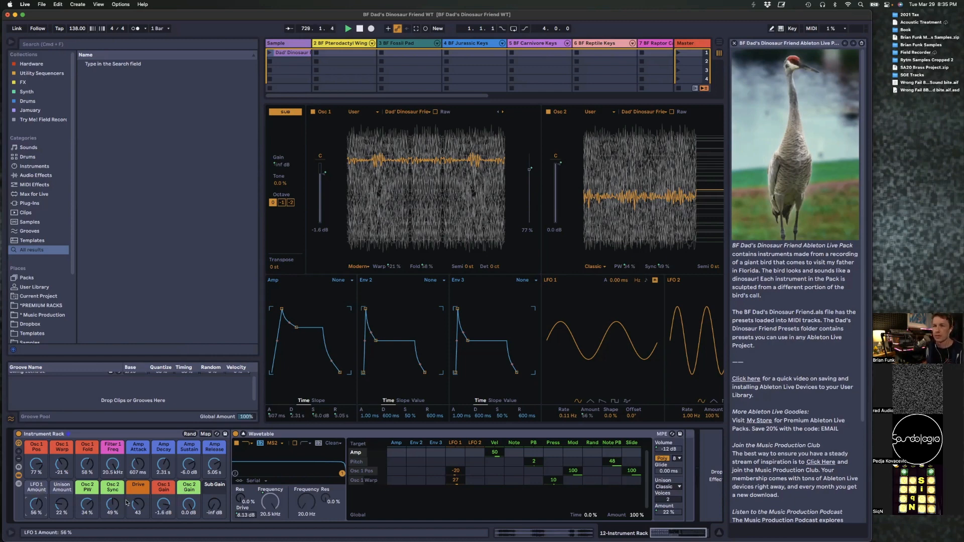
Step: Add Osc 2 PW to Wavetable's modulation matrix and set its LFO 1 modulation amount to 11
{"action": "left_click", "coordinate": [633, 267]}
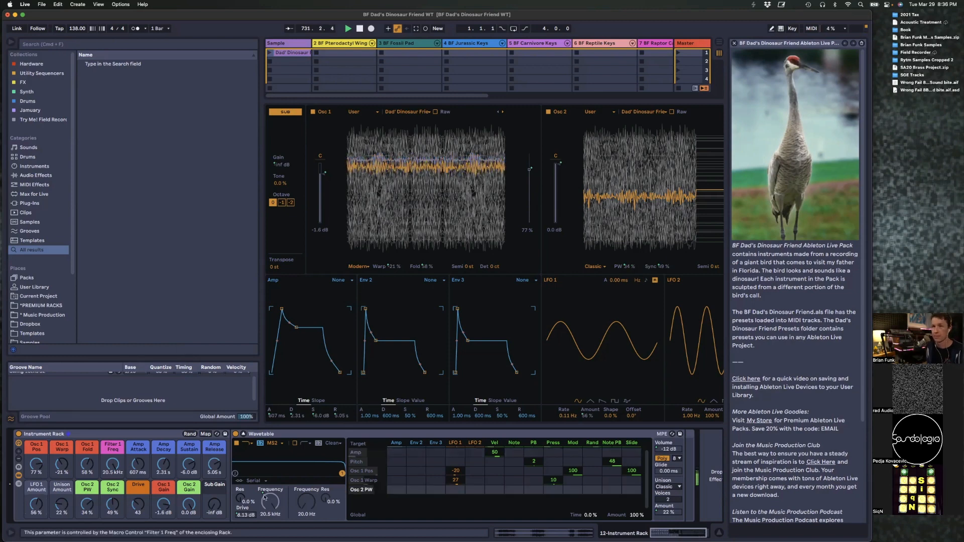
{"action": "left_click_drag", "start_coordinate": [455, 490], "coordinate": [455, 482]}
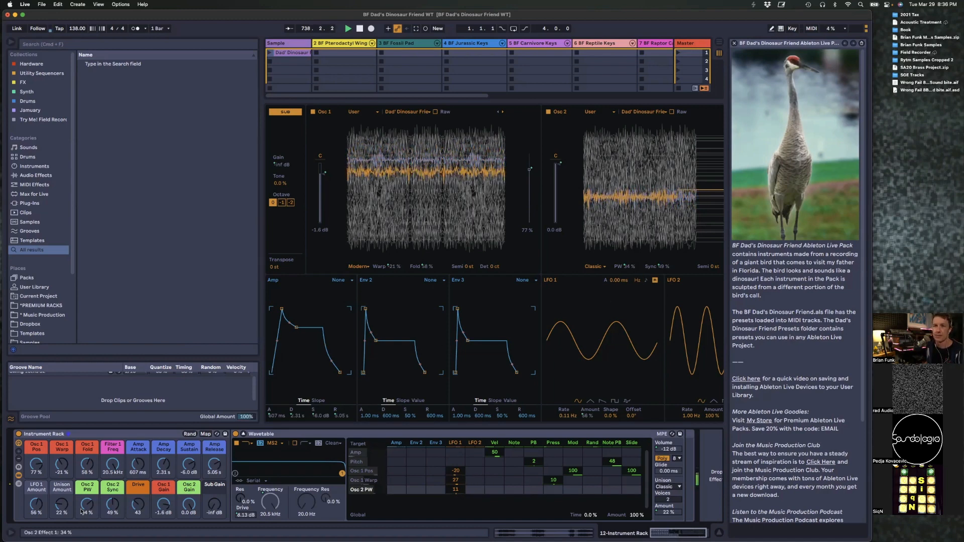
Step: Colour the LFO 1 Amount macro dark indigo and the Unison Amount macro teal
{"action": "right_click", "coordinate": [36, 490]}
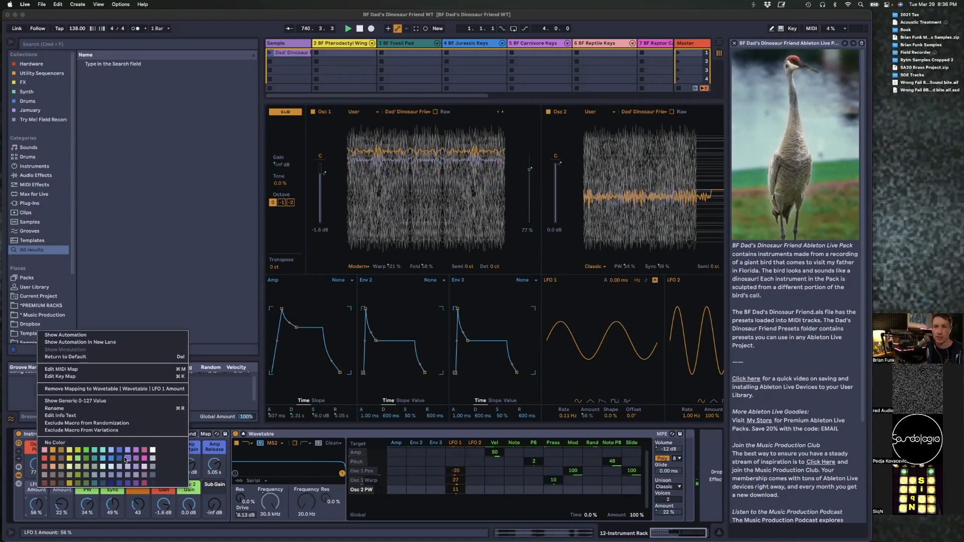
{"action": "left_click", "coordinate": [126, 483]}
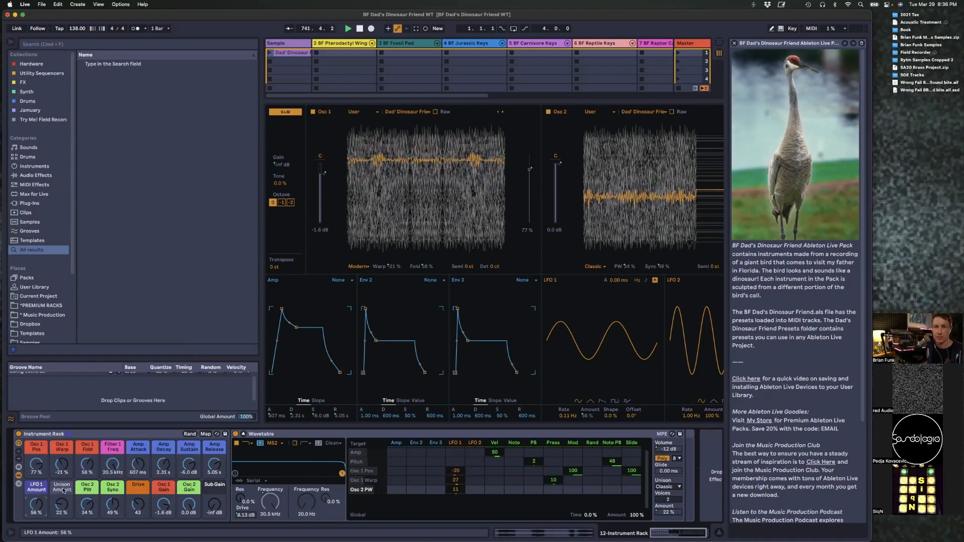
{"action": "right_click", "coordinate": [62, 488]}
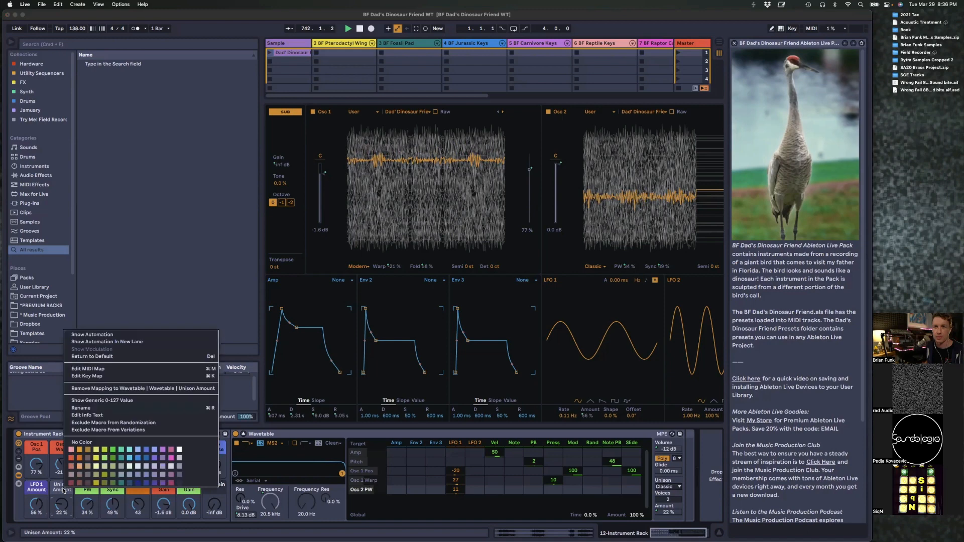
{"action": "left_click", "coordinate": [121, 459]}
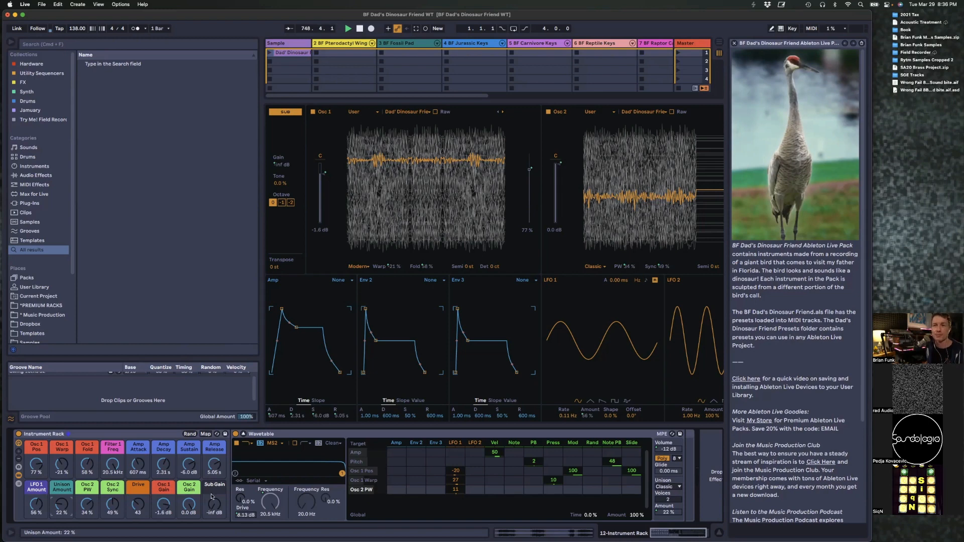
Step: Show the instrument rack's Macro Variations section
{"action": "left_click", "coordinate": [18, 468]}
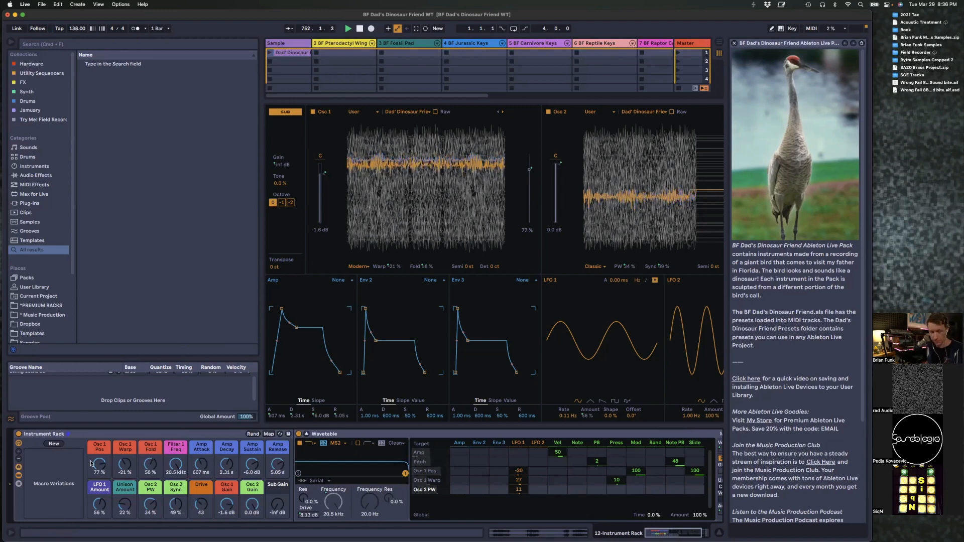
Step: Set the Filter 1 Freq macro to 1.58 kHz, Osc 2 PW to 80 % and Sub Gain to -9.6 dB
{"action": "scroll", "coordinate": [180, 466], "scroll_direction": "down", "scroll_amount": 15}
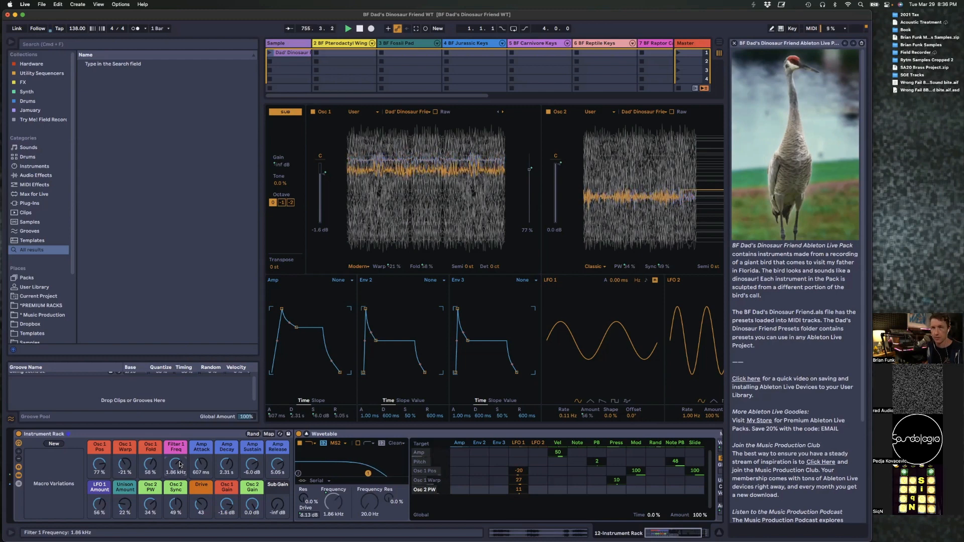
{"action": "scroll", "coordinate": [150, 505], "scroll_direction": "down", "scroll_amount": 2}
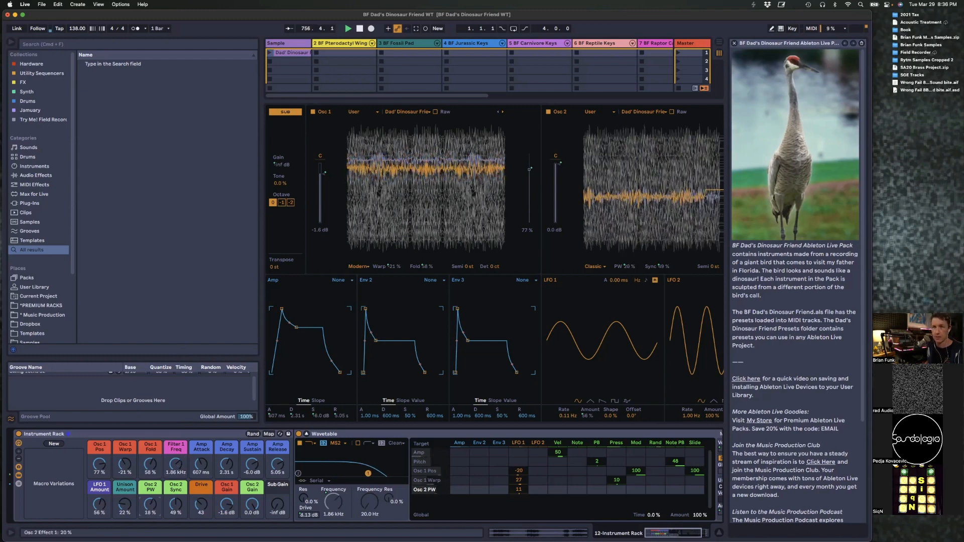
{"action": "left_click_drag", "start_coordinate": [150, 505], "coordinate": [150, 476]}
{"action": "left_click_drag", "start_coordinate": [267, 509], "coordinate": [275, 505]}
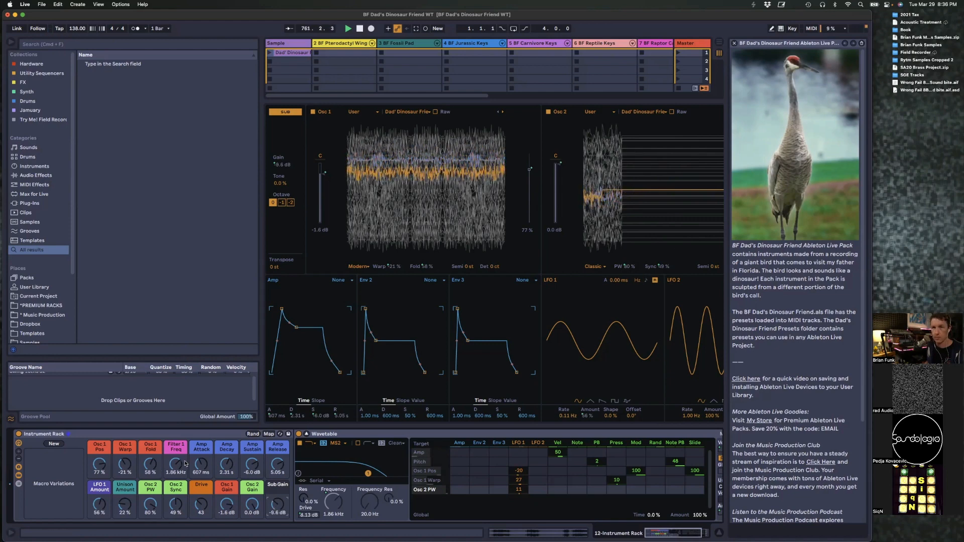
{"action": "left_click_drag", "start_coordinate": [176, 464], "coordinate": [176, 467]}
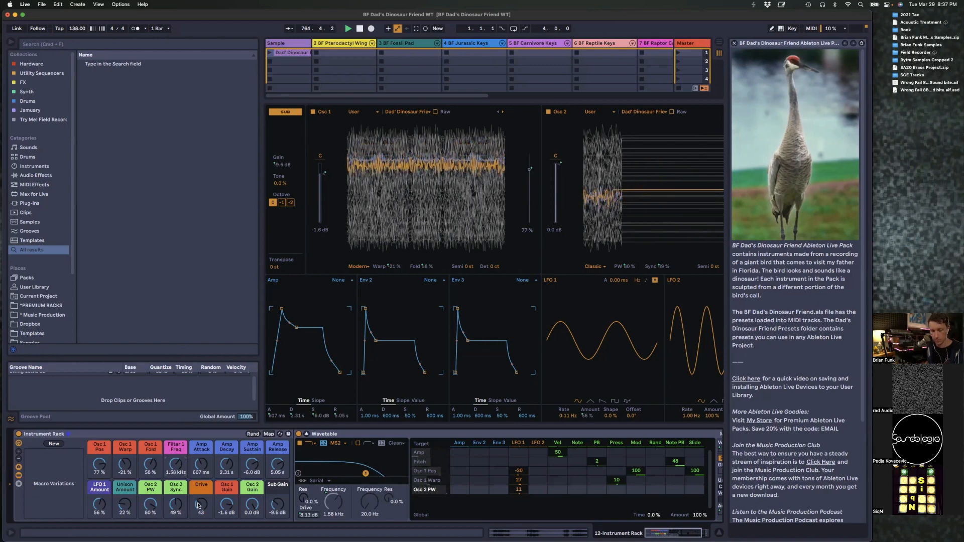
Step: Store the current macro settings as a new macro variation named Buzzy Pad
{"action": "left_click", "coordinate": [58, 446]}
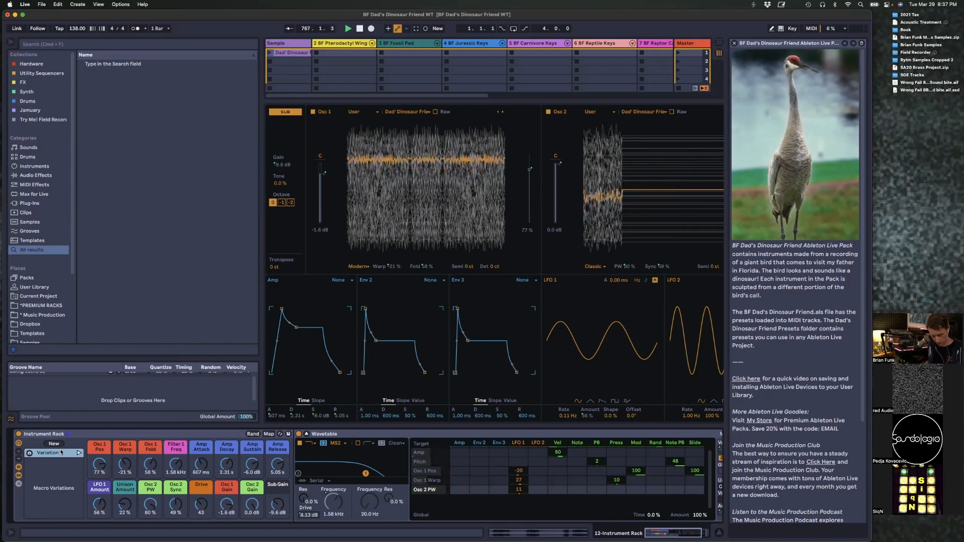
{"action": "type", "text": "Buzzy Pad"}
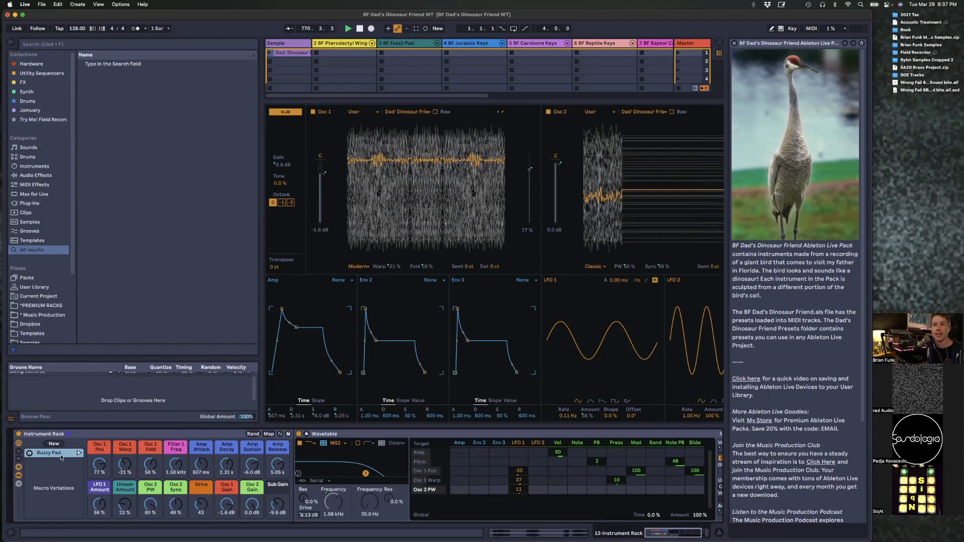
{"action": "left_click", "coordinate": [98, 435]}
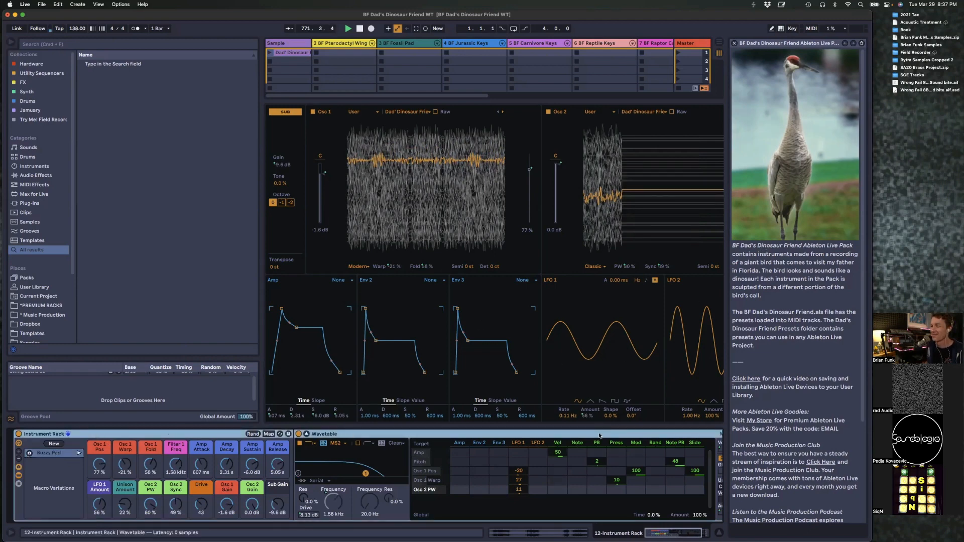
{"action": "scroll", "coordinate": [590, 438], "scroll_direction": "right", "scroll_amount": 4}
{"action": "scroll", "coordinate": [590, 438], "scroll_direction": "left", "scroll_amount": 4}
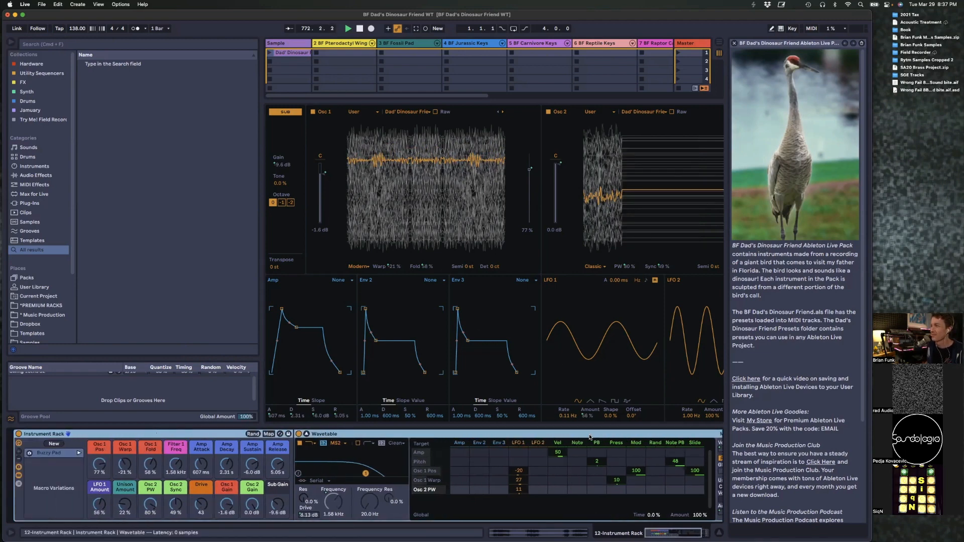
Step: Rename the Buzzy Pad macro variation as Buzzard Pad
{"action": "left_click", "coordinate": [55, 454]}
{"action": "key", "text": "super+r"}
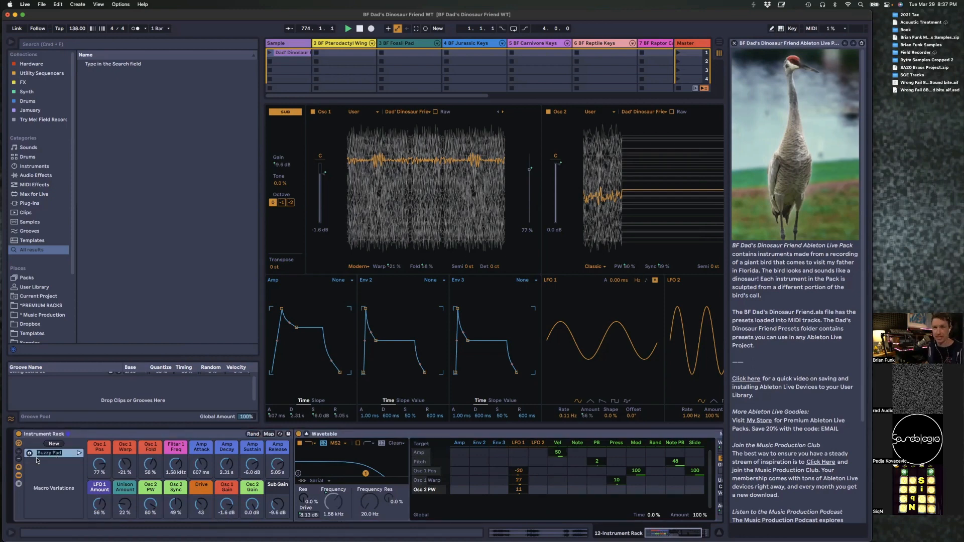
{"action": "double_click", "coordinate": [40, 455]}
{"action": "type", "text": "Buzzard"}
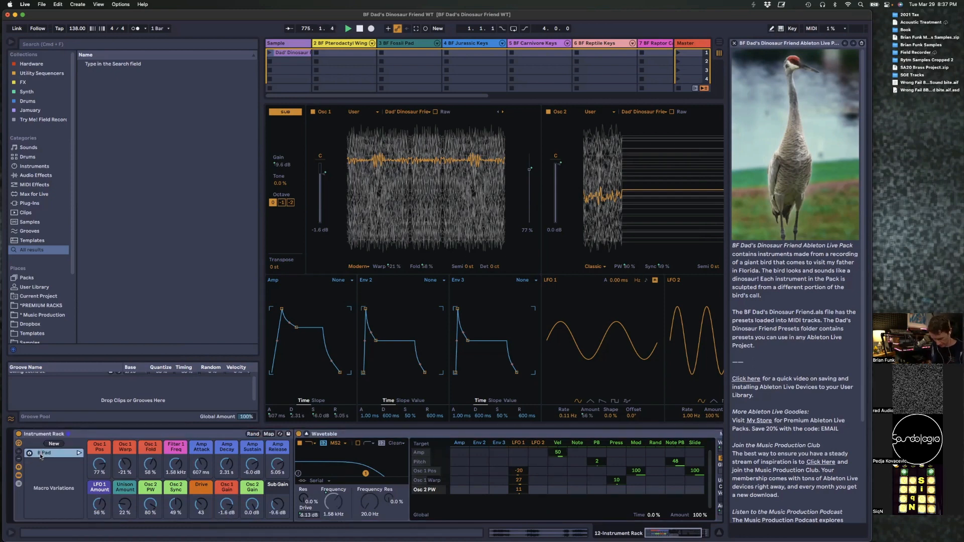
{"action": "key", "text": "Return"}
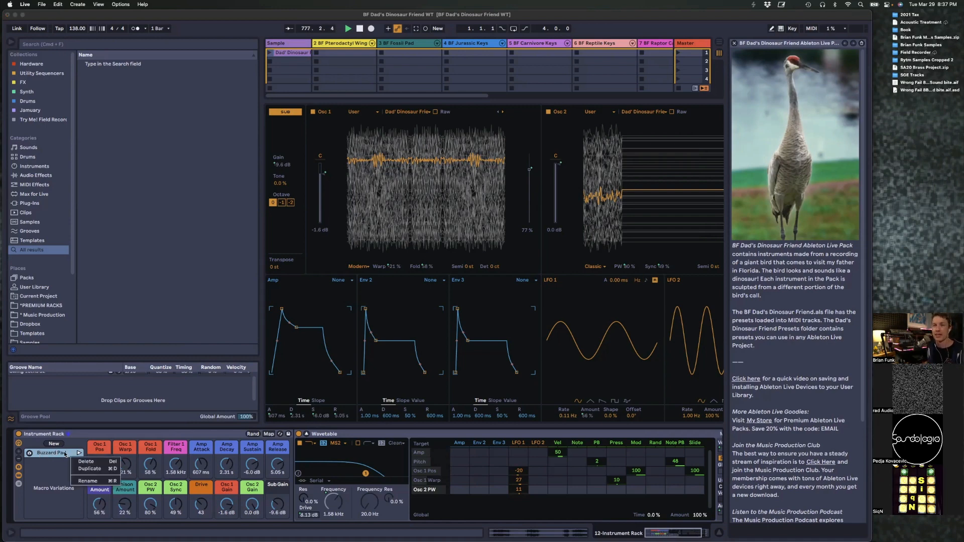
Step: Create a second macro variation, randomize the macros for it, and name it Buzzard Keys
{"action": "left_click", "coordinate": [60, 445]}
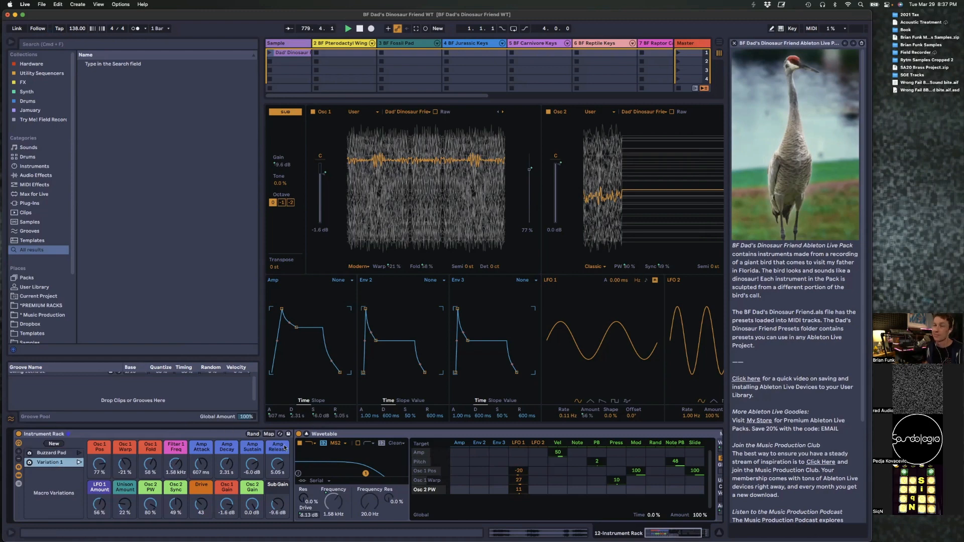
{"action": "left_click", "coordinate": [251, 434]}
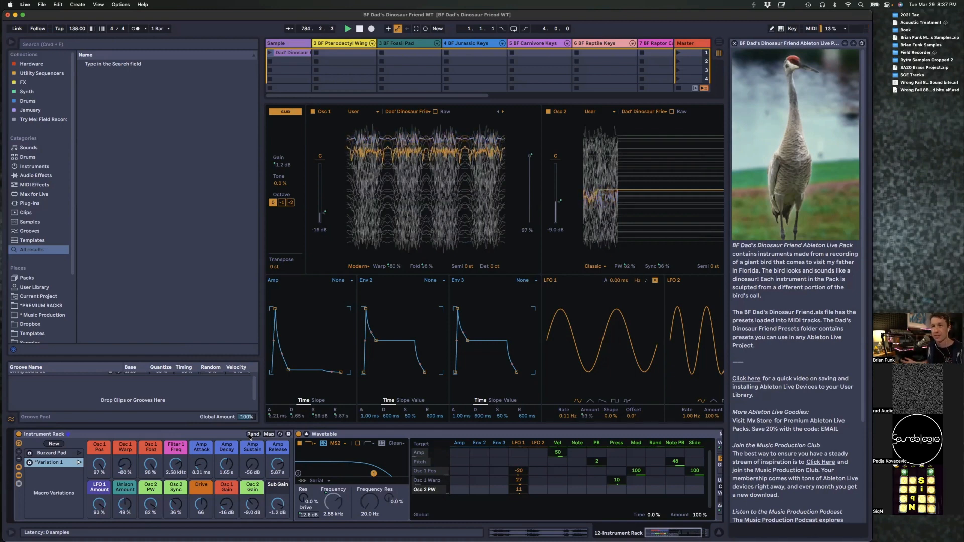
{"action": "key", "text": "ctrl+Up"}
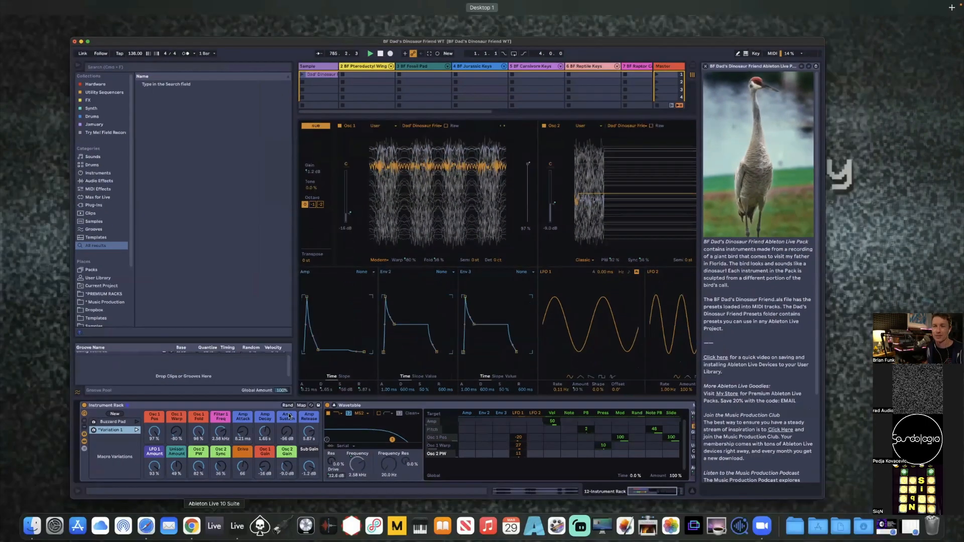
{"action": "left_click", "coordinate": [289, 416]}
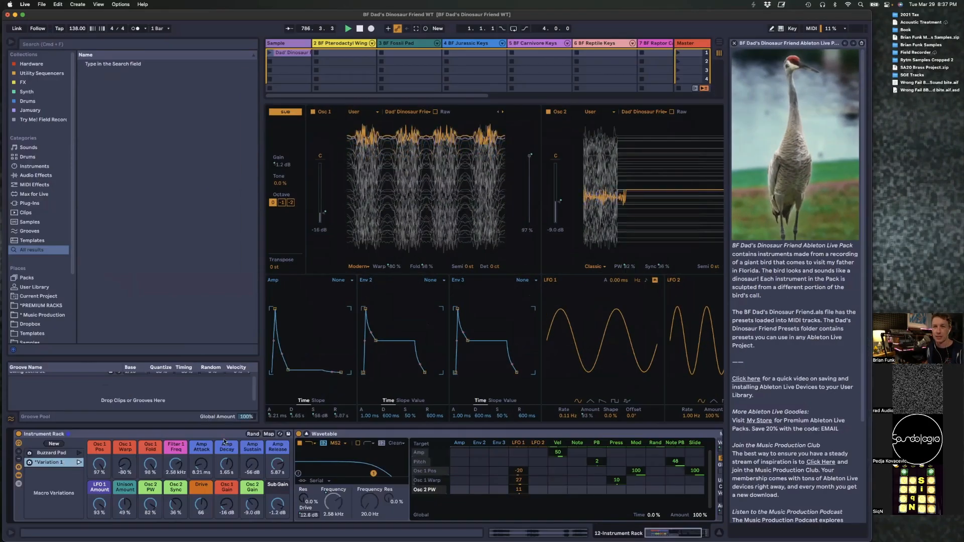
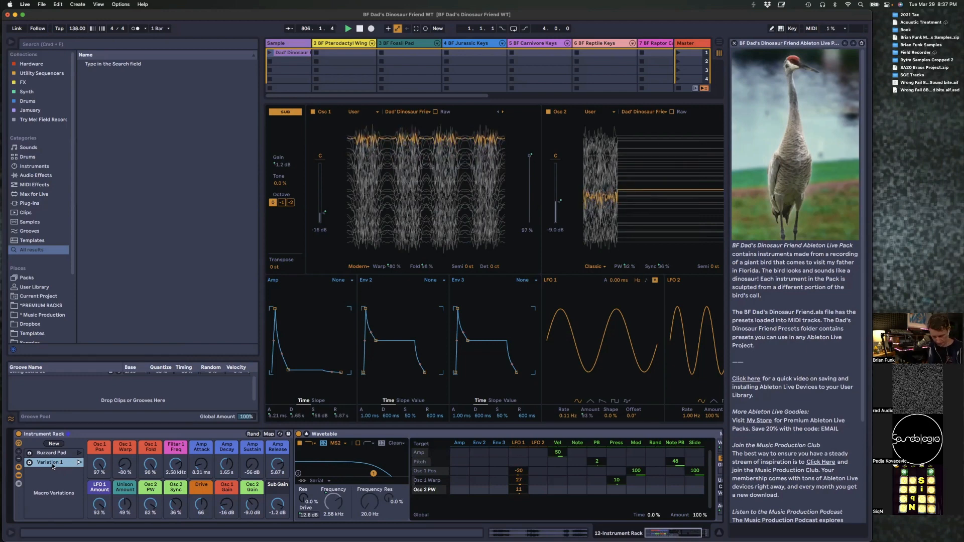
{"action": "key", "text": "super+r"}
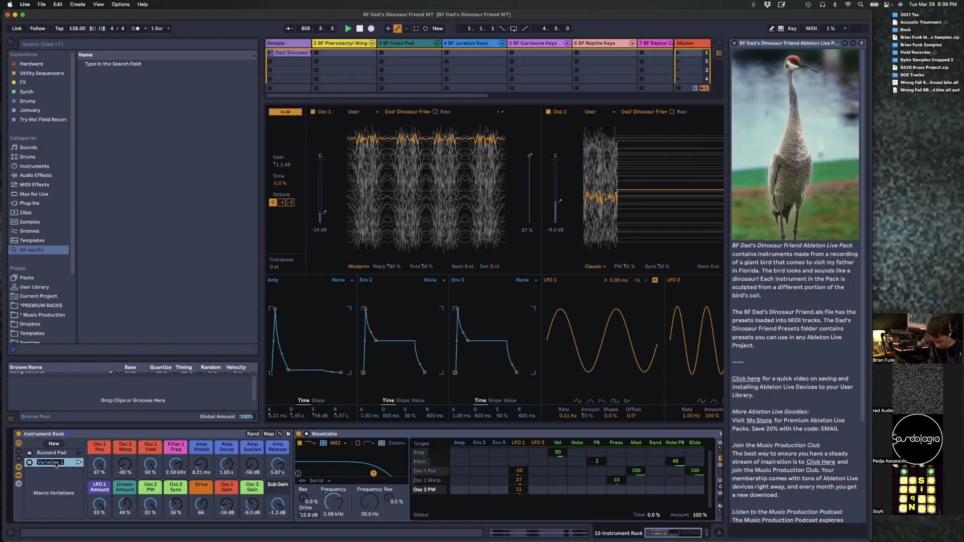
{"action": "type", "text": "Buzzard Key"}
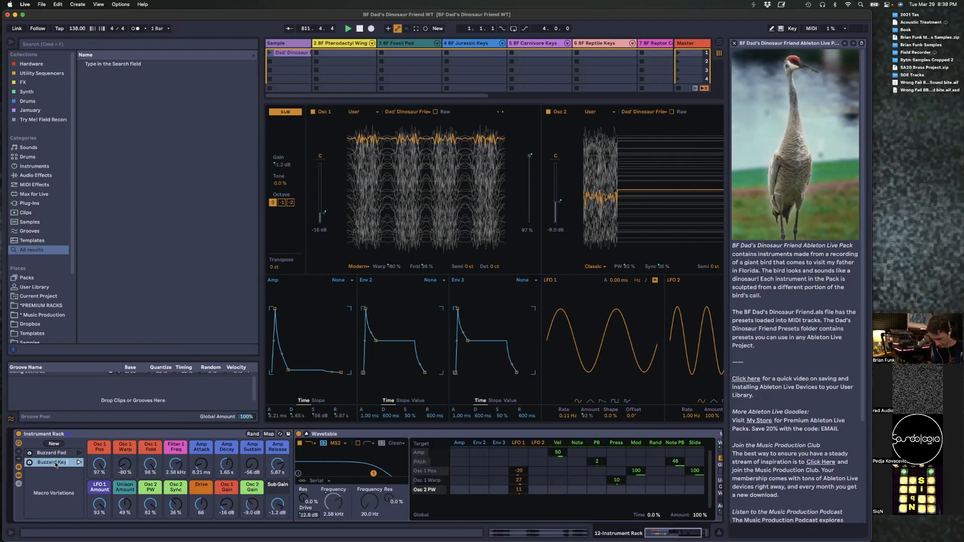
{"action": "type", "text": "s"}
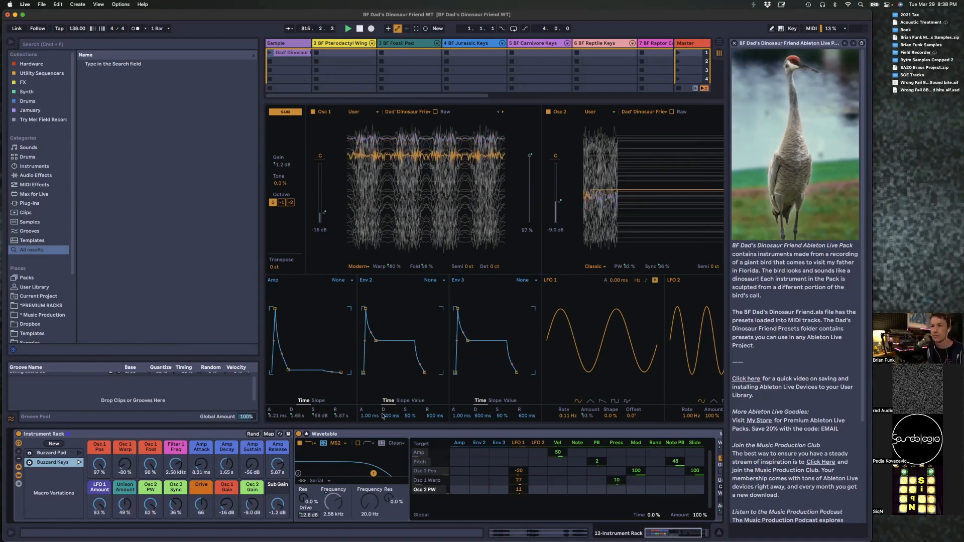
Step: Create a third macro variation in the instrument rack, randomize its macros, and name it Buzzard Glide
{"action": "left_click", "coordinate": [477, 433]}
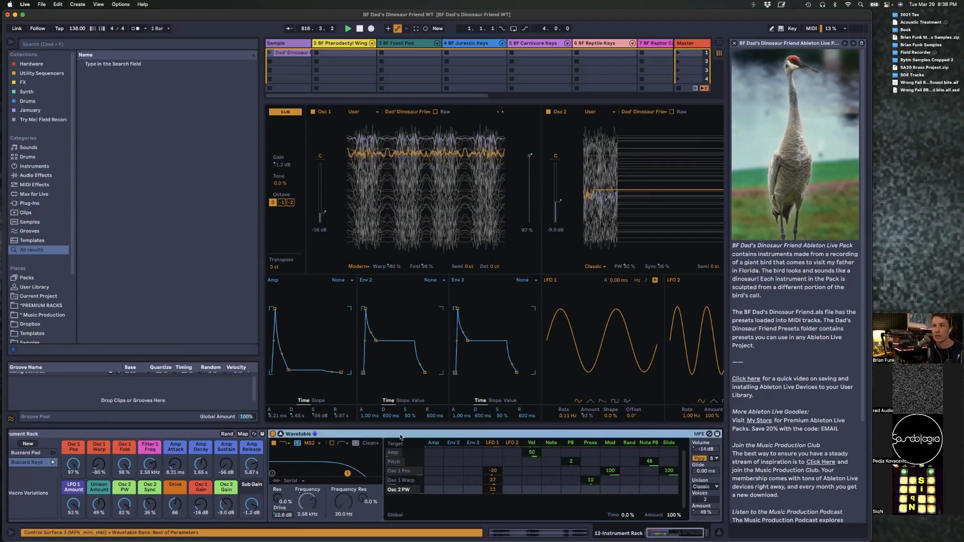
{"action": "left_click", "coordinate": [192, 432]}
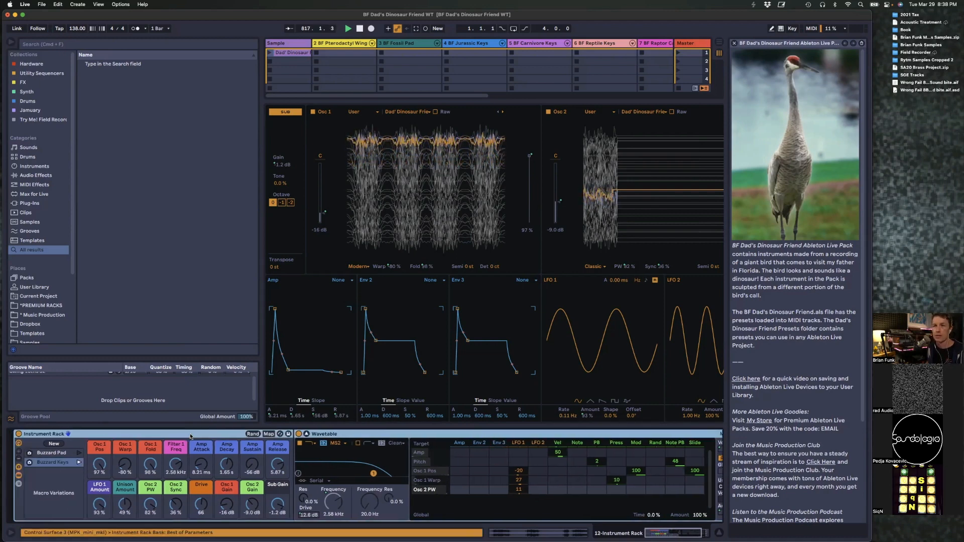
{"action": "left_click", "coordinate": [55, 444]}
{"action": "left_click", "coordinate": [55, 470]}
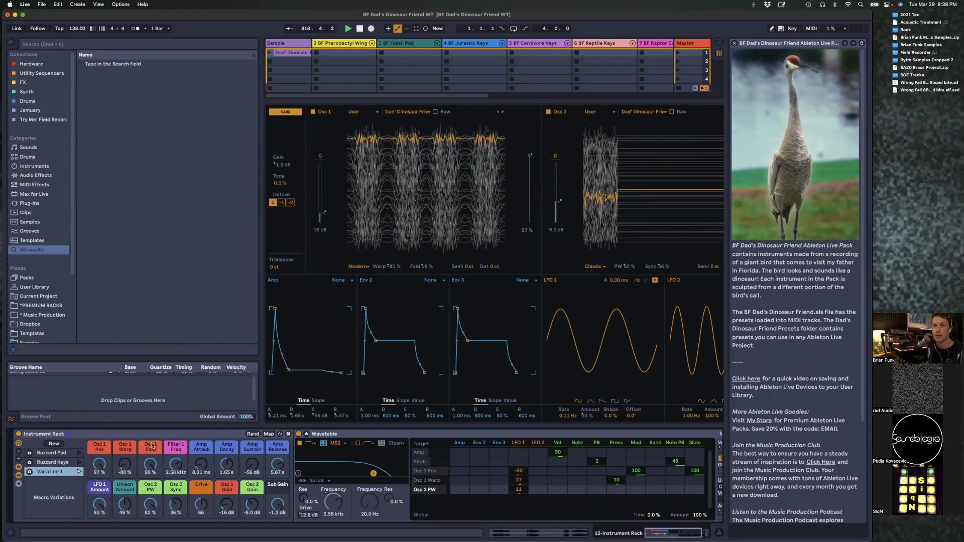
{"action": "left_click", "coordinate": [252, 434]}
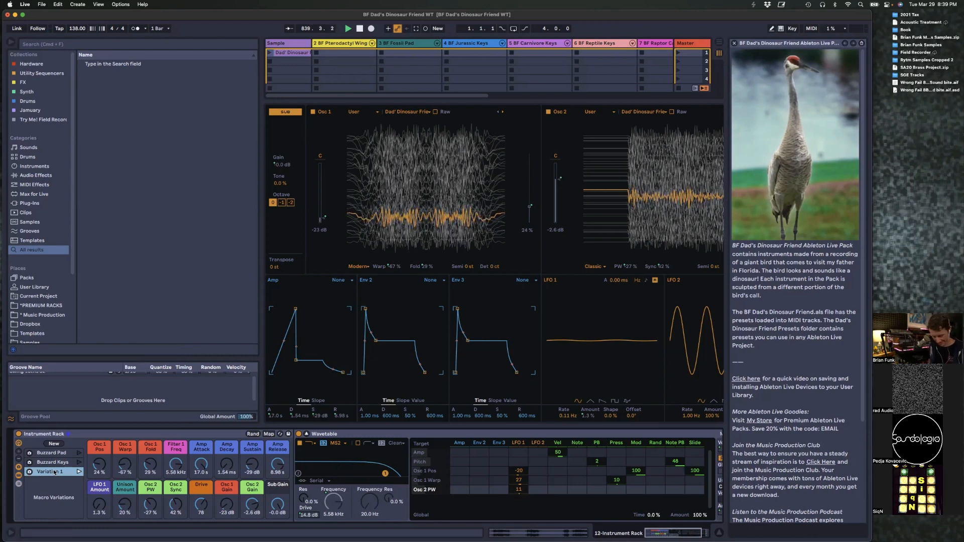
{"action": "type", "text": "Buzzard Glide"}
{"action": "key", "text": "Return"}
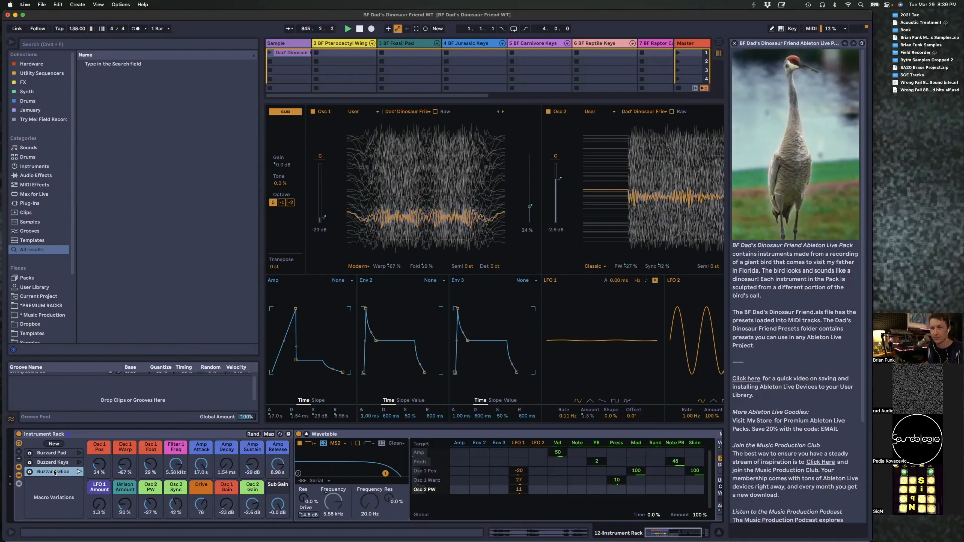
Step: Recall the Buzzard Keys, Buzzard Pad and Buzzard Glide variations in turn to compare their sounds
{"action": "left_click", "coordinate": [78, 463]}
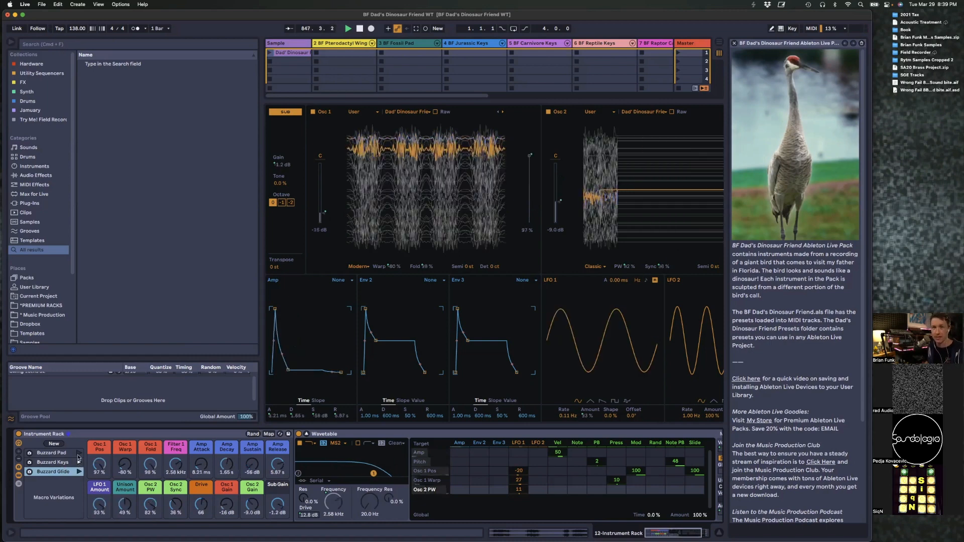
{"action": "left_click", "coordinate": [78, 454]}
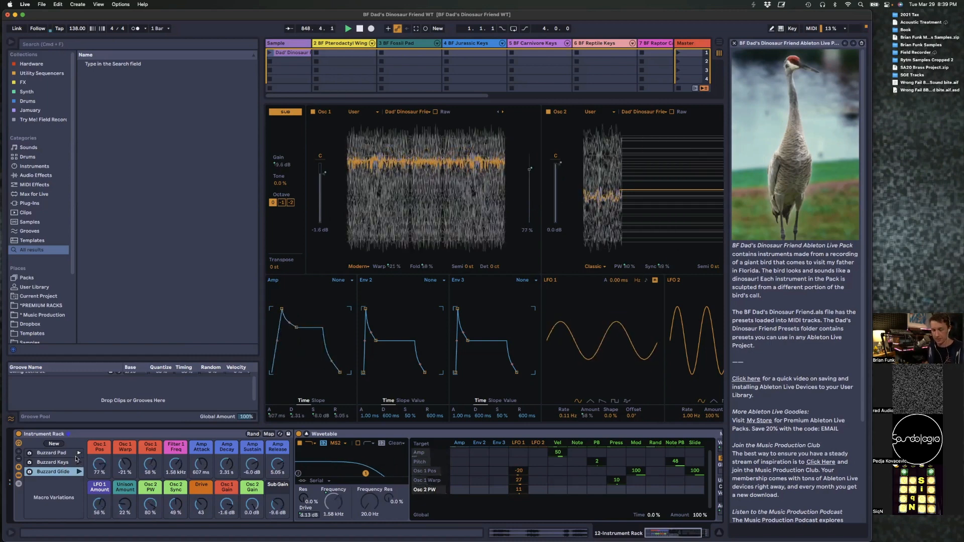
{"action": "left_click", "coordinate": [79, 473]}
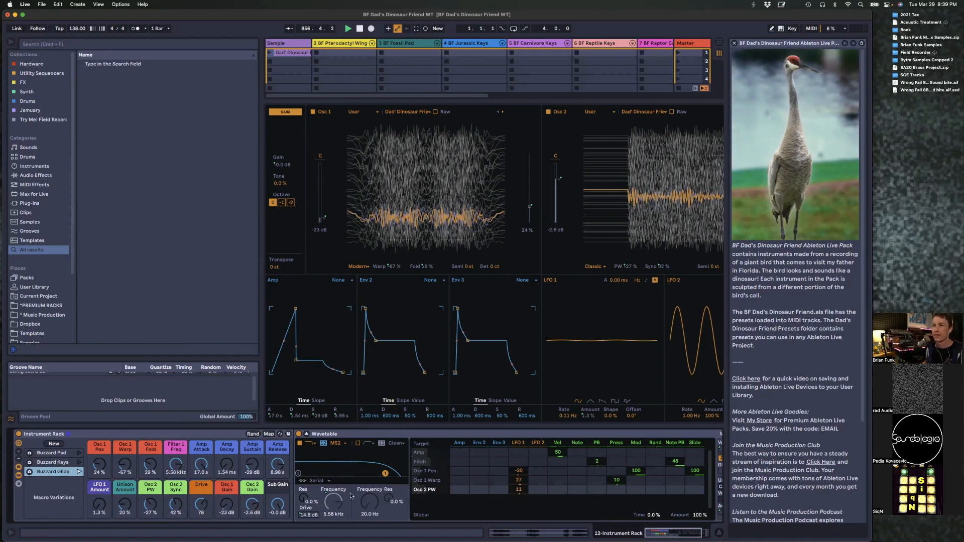
Step: Add a fourth variation with randomized macros, setting Osc 1 Warp to 100 %, Osc 1 Pos to 5.5 % and Osc 1 Fold to 7.1 %
{"action": "left_click", "coordinate": [54, 444]}
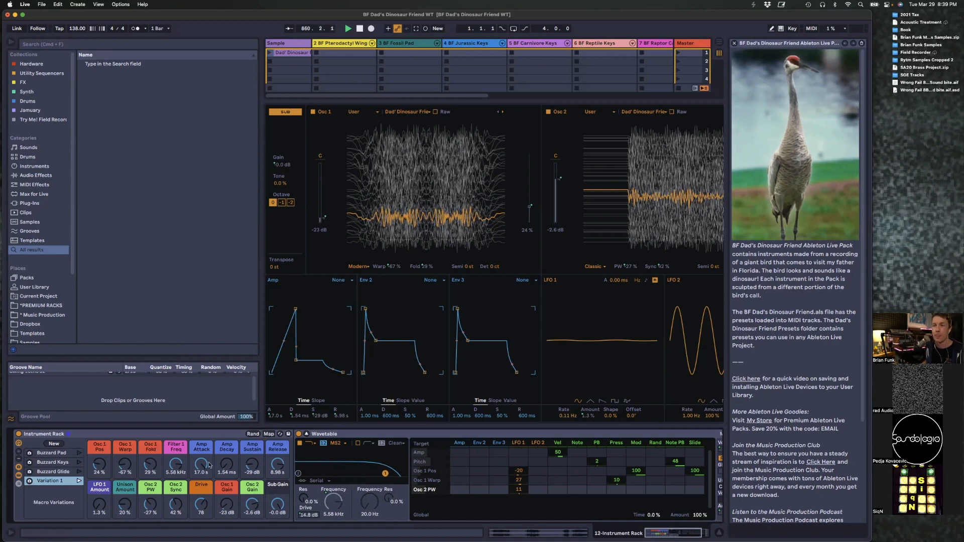
{"action": "left_click", "coordinate": [250, 435]}
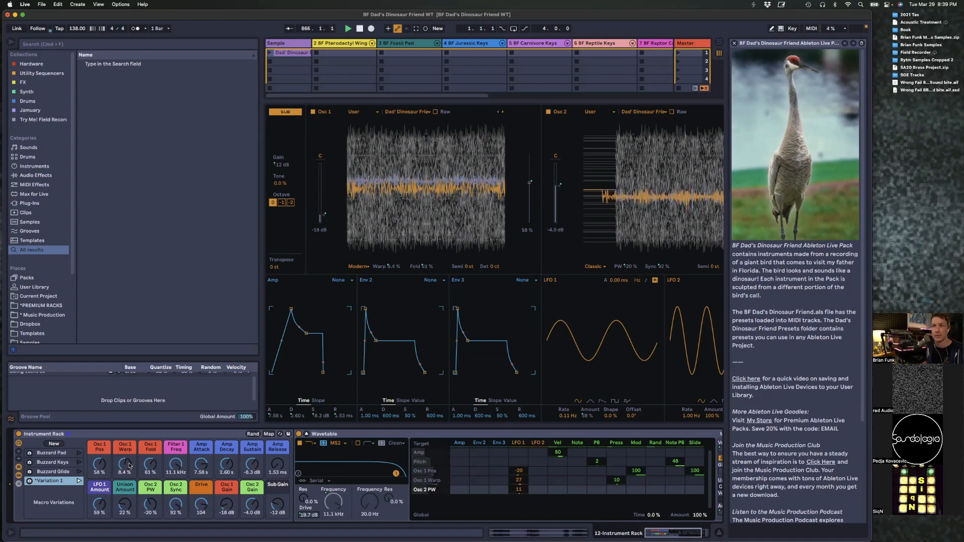
{"action": "left_click_drag", "start_coordinate": [125, 465], "coordinate": [126, 375]}
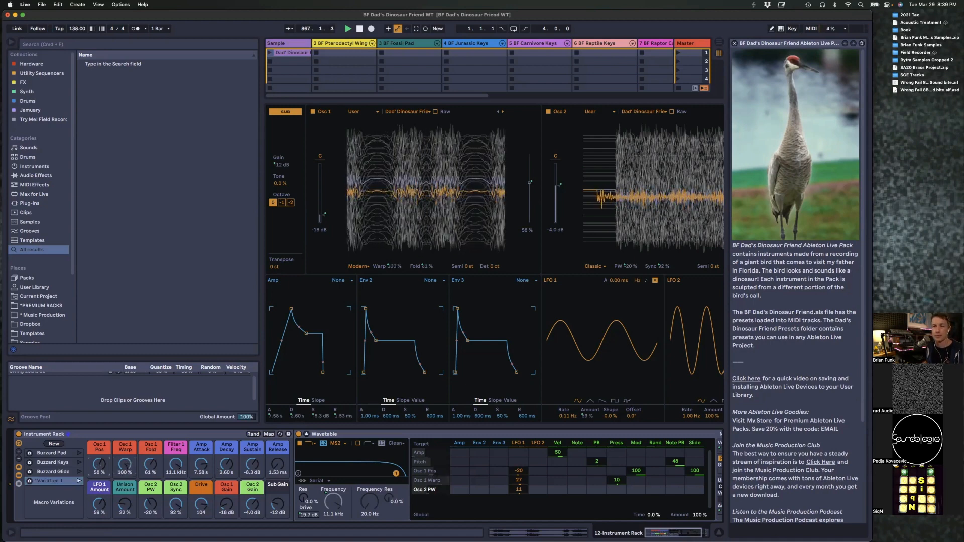
{"action": "left_click_drag", "start_coordinate": [100, 465], "coordinate": [99, 516]}
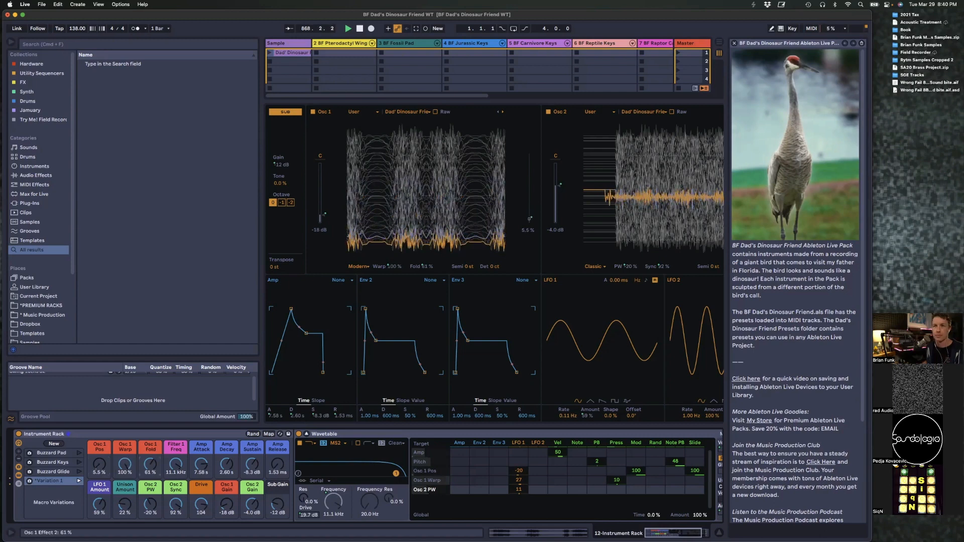
{"action": "left_click_drag", "start_coordinate": [150, 465], "coordinate": [150, 508]}
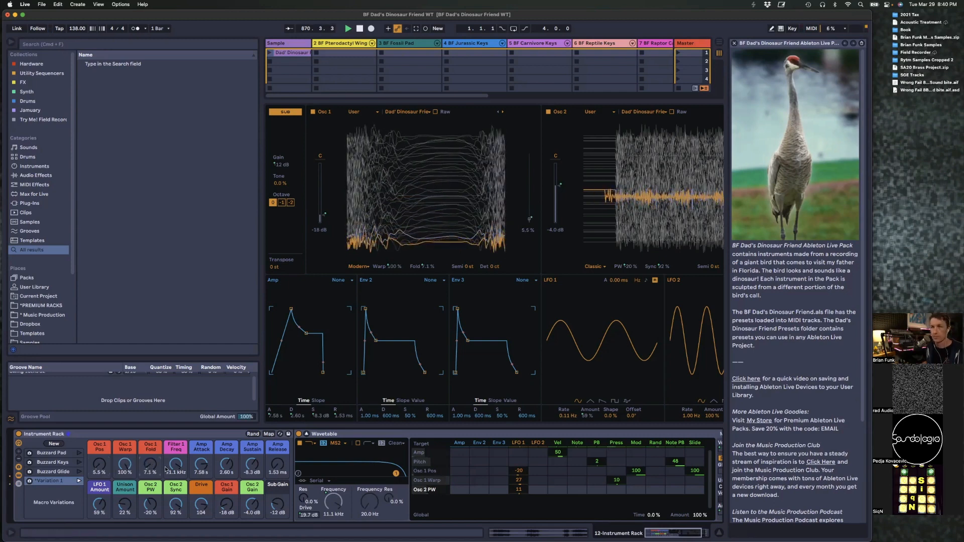
Step: Set the Filter 1 Freq macro to 864 Hz, Unison Amount to 35 % and Osc 1 Gain to -9.8 dB
{"action": "left_click_drag", "start_coordinate": [174, 464], "coordinate": [175, 485]}
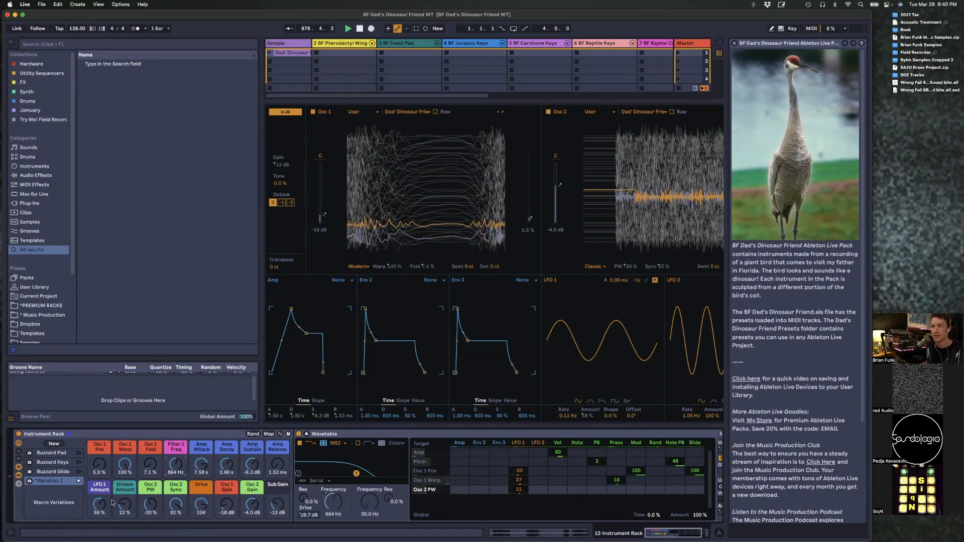
{"action": "left_click_drag", "start_coordinate": [125, 504], "coordinate": [125, 498]}
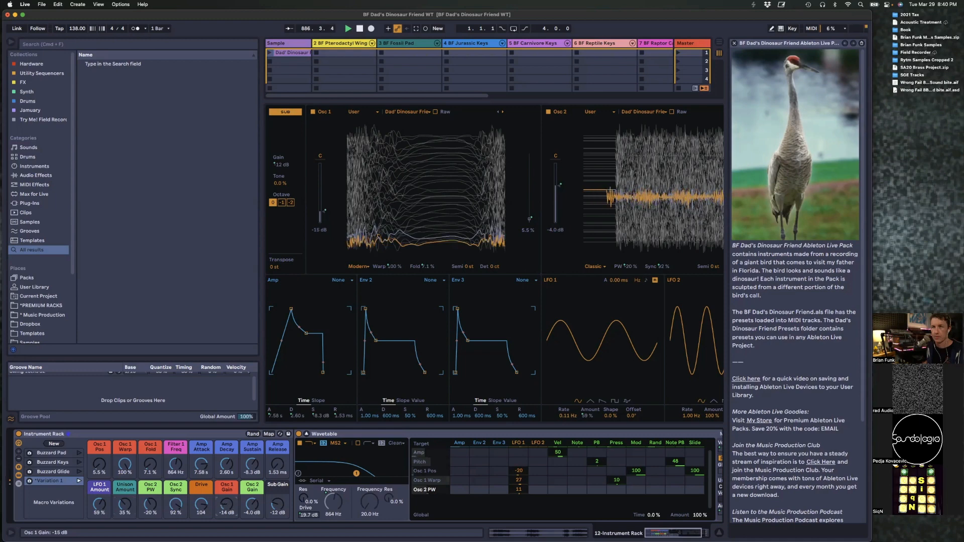
{"action": "left_click_drag", "start_coordinate": [227, 504], "coordinate": [226, 506]}
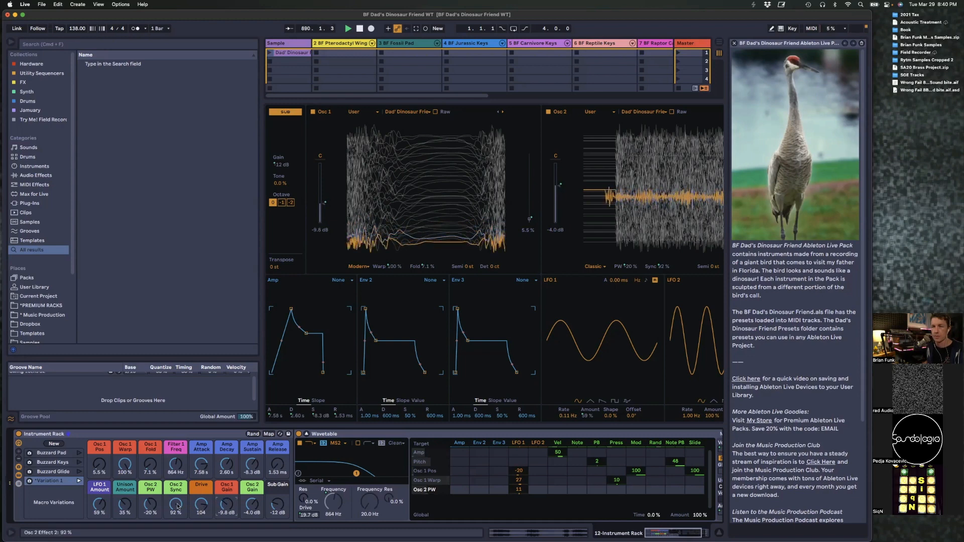
Step: Set the Osc 2 Sync macro to 84 % and rename the fourth macro variation ReverseBuzzard
{"action": "left_click_drag", "start_coordinate": [178, 506], "coordinate": [177, 510]}
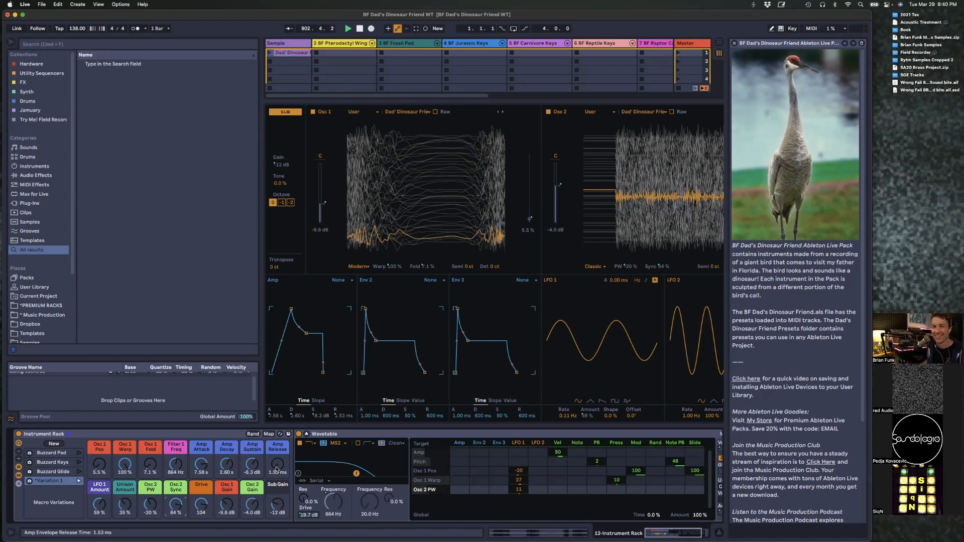
{"action": "left_click", "coordinate": [44, 484]}
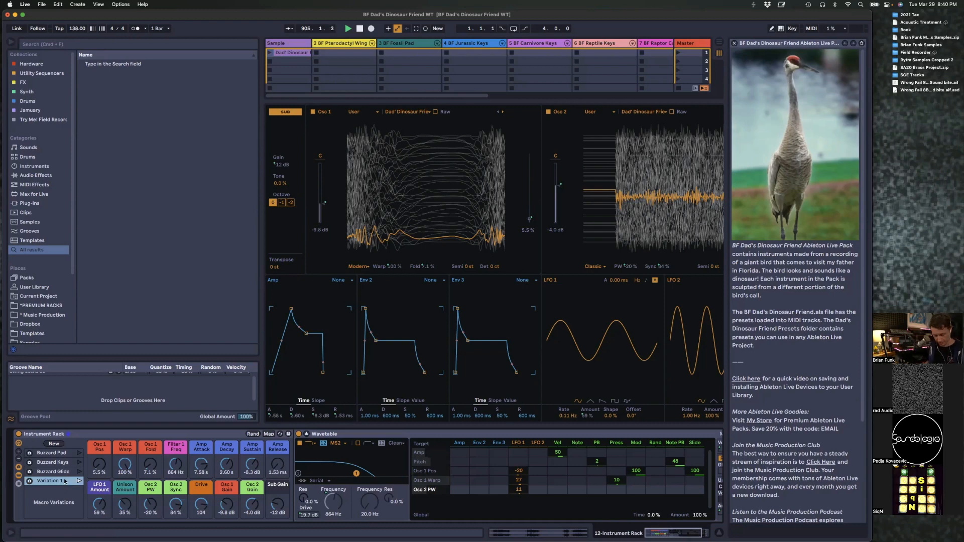
{"action": "double_click", "coordinate": [50, 481]}
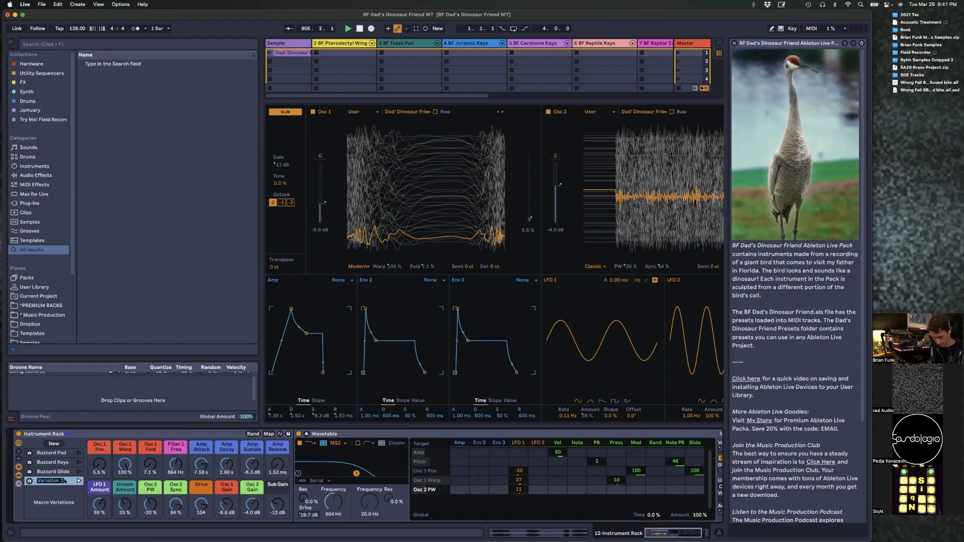
{"action": "type", "text": "Ru"}
{"action": "type", "text": "verseBuzzard"}
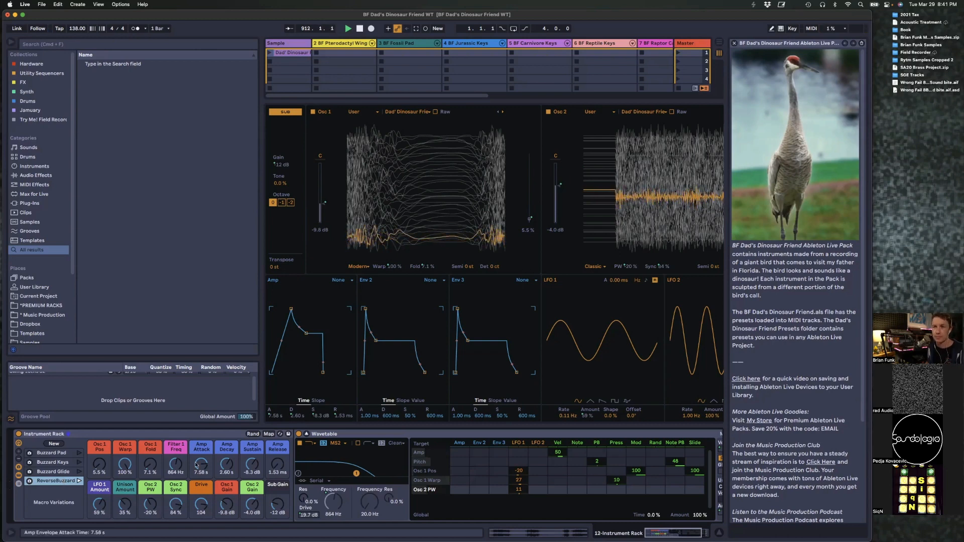
Step: Set the amp envelope macros to 0.00 ms attack, 1.65 s decay, -inf dB sustain and 2.43 s release
{"action": "left_click_drag", "start_coordinate": [201, 465], "coordinate": [201, 525]}
{"action": "left_click_drag", "start_coordinate": [227, 465], "coordinate": [275, 444]}
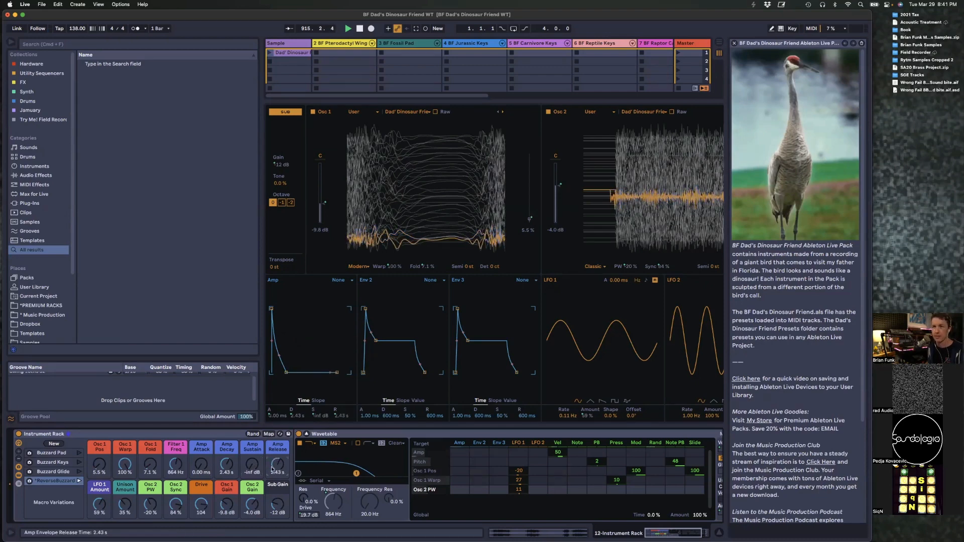
{"action": "left_click_drag", "start_coordinate": [228, 466], "coordinate": [217, 473]}
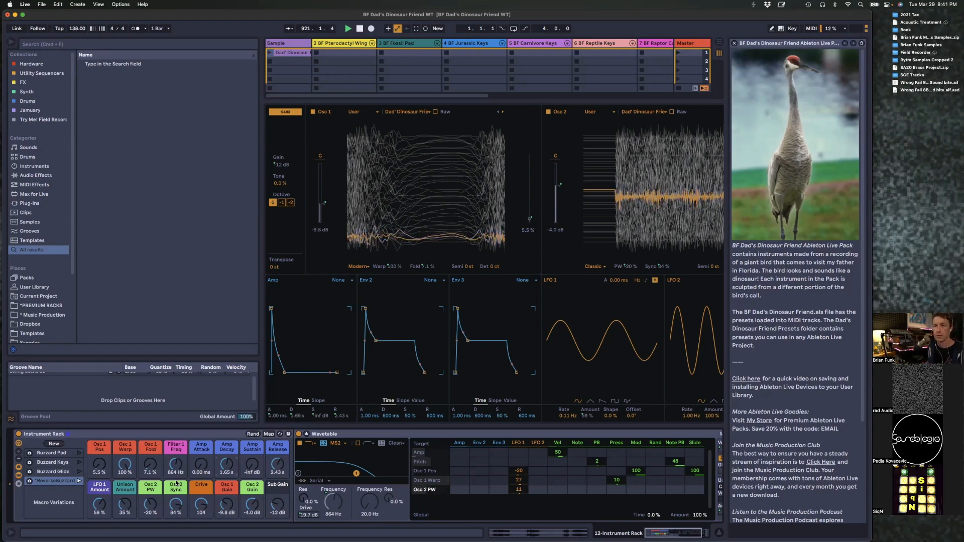
Step: Set the Sub Gain macro to -10 dB, Osc 1 Gain to -9.0 dB and Osc 2 PW to -64 %
{"action": "left_click_drag", "start_coordinate": [277, 504], "coordinate": [227, 504]}
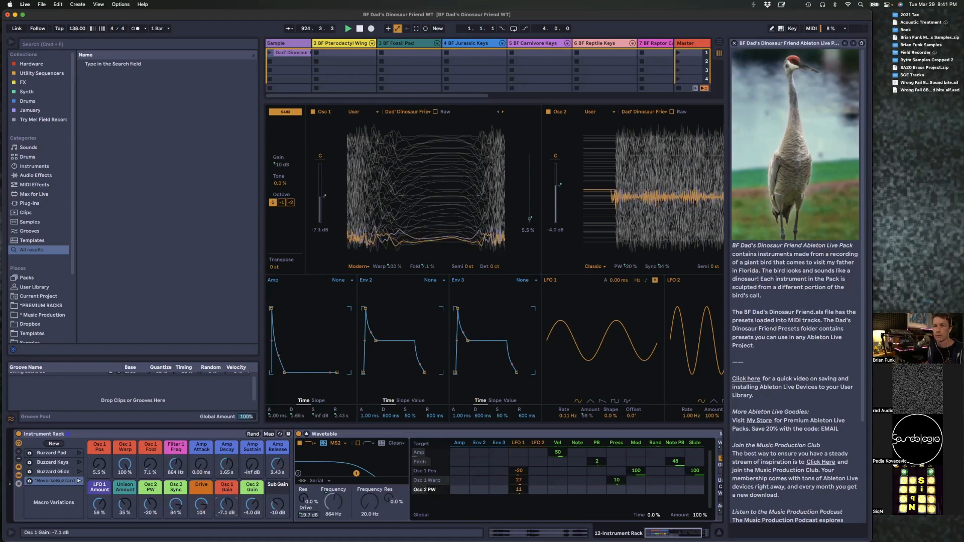
{"action": "left_click_drag", "start_coordinate": [150, 504], "coordinate": [150, 514]}
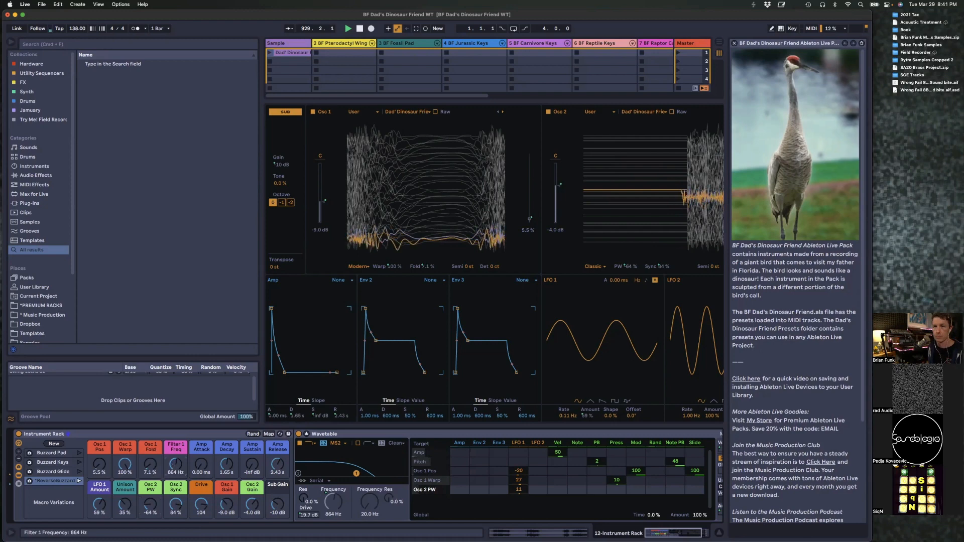
Step: Set the Filter 1 Freq macro to 1.20 kHz, Unison Amount to 17 % and LFO 1 Amount to 64 %
{"action": "mouse_move", "coordinate": [176, 464]}
{"action": "left_mouse_down"}
{"action": "mouse_move", "coordinate": [175, 455]}
{"action": "mouse_move", "coordinate": [175, 466]}
{"action": "left_mouse_up"}
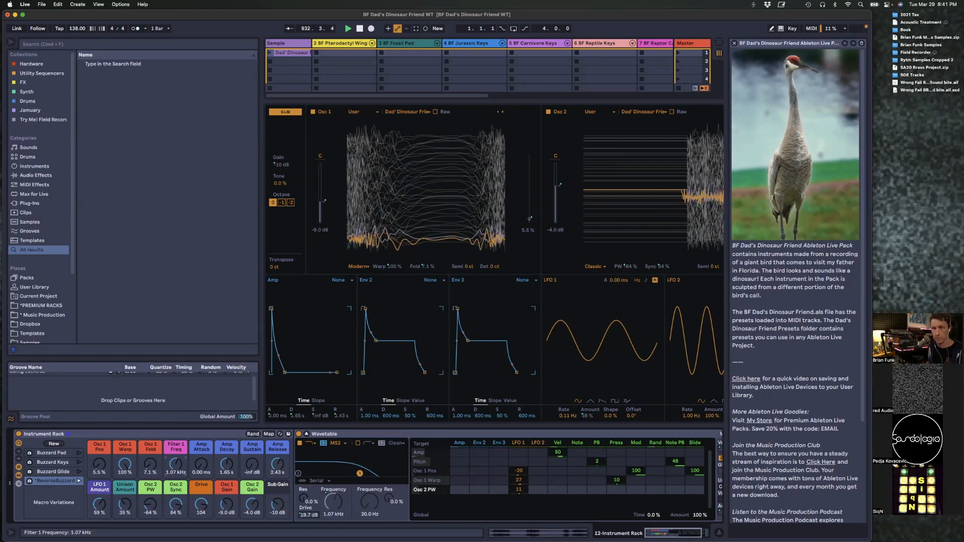
{"action": "mouse_move", "coordinate": [176, 465]}
{"action": "left_mouse_down"}
{"action": "mouse_move", "coordinate": [176, 479]}
{"action": "mouse_move", "coordinate": [174, 467]}
{"action": "left_mouse_up"}
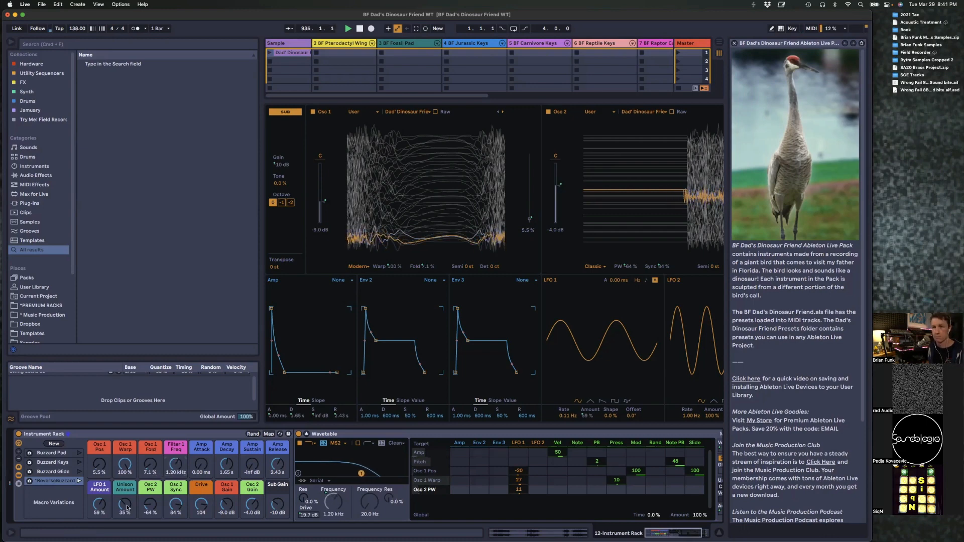
{"action": "left_click_drag", "start_coordinate": [125, 505], "coordinate": [99, 517]}
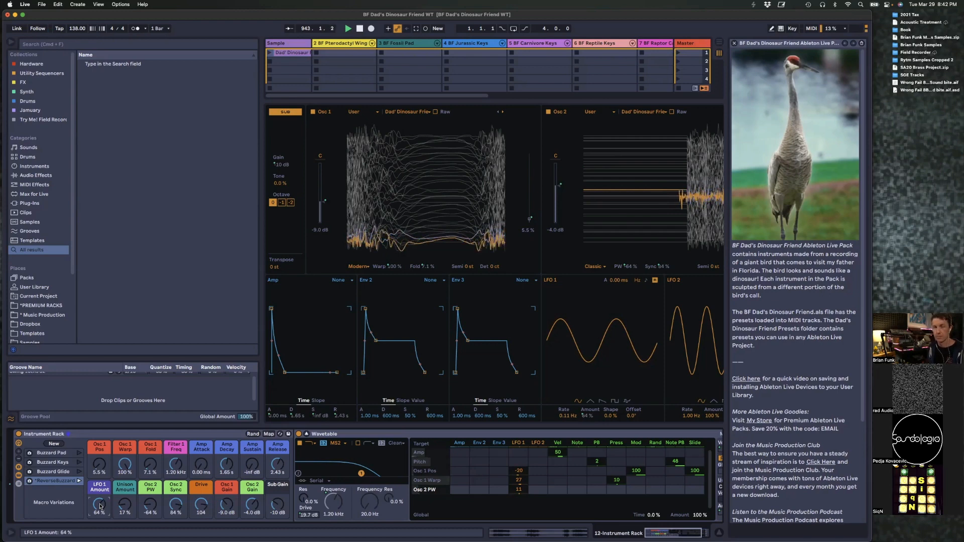
Step: Store the current macro settings as a fifth variation in the instrument rack and name it Fuzzy Buzzard
{"action": "left_click", "coordinate": [54, 444]}
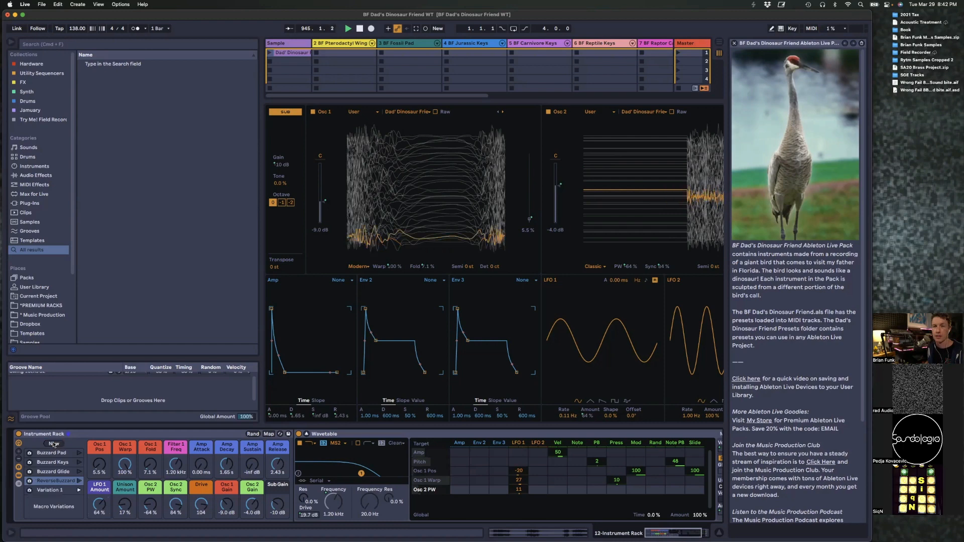
{"action": "left_click", "coordinate": [48, 491]}
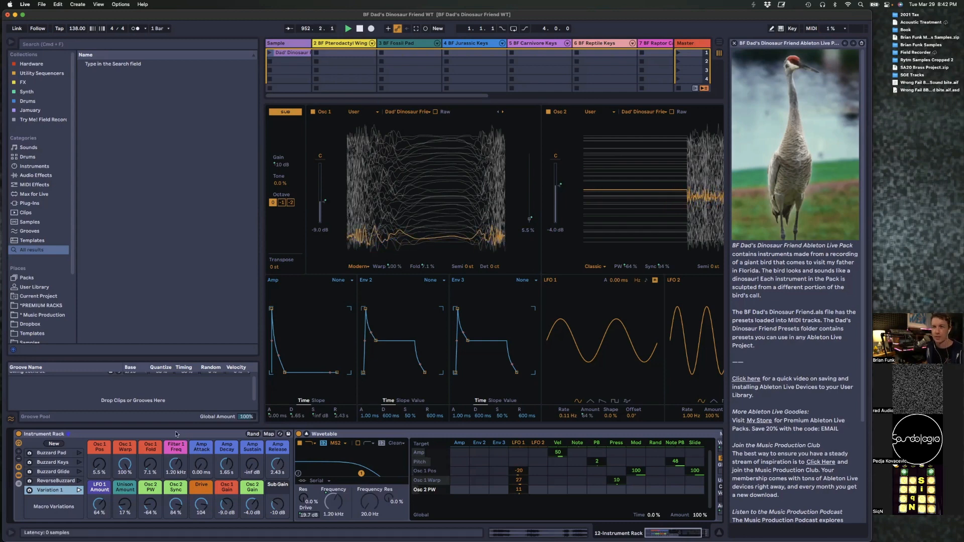
{"action": "key", "text": "super+r"}
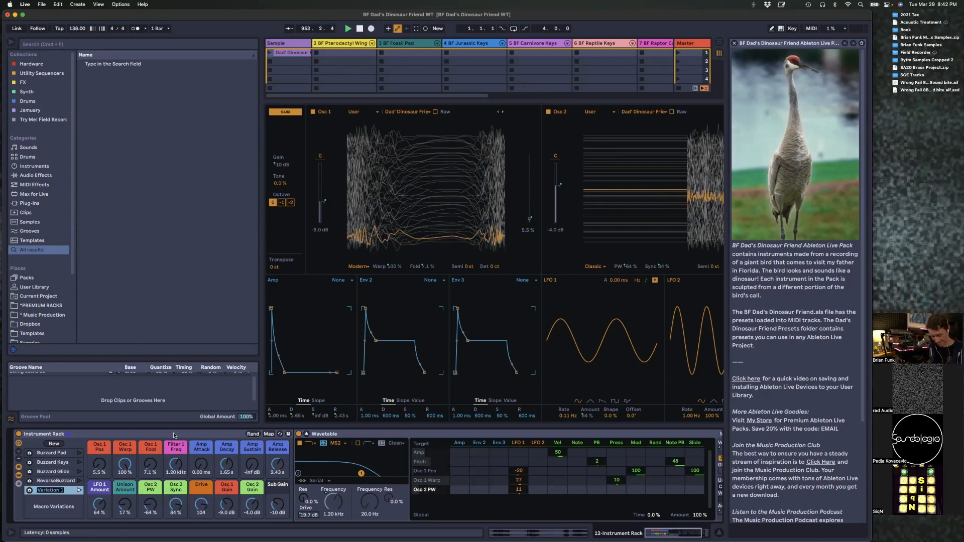
{"action": "type", "text": "Fuzzy Buzzard"}
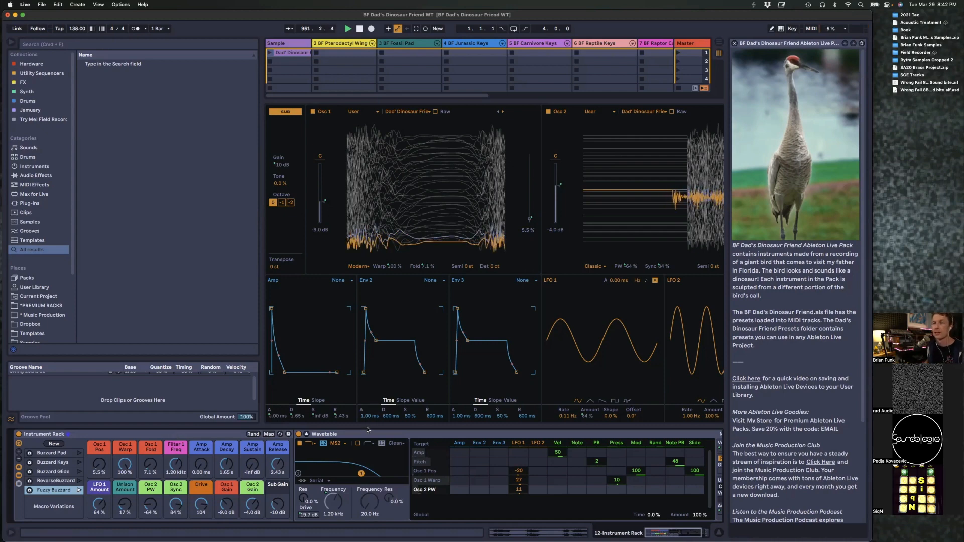
Step: Collapse the Wavetable device and hide the rack's device chain, leaving the macros and variations in view
{"action": "scroll", "coordinate": [381, 437], "scroll_direction": "right", "scroll_amount": 5}
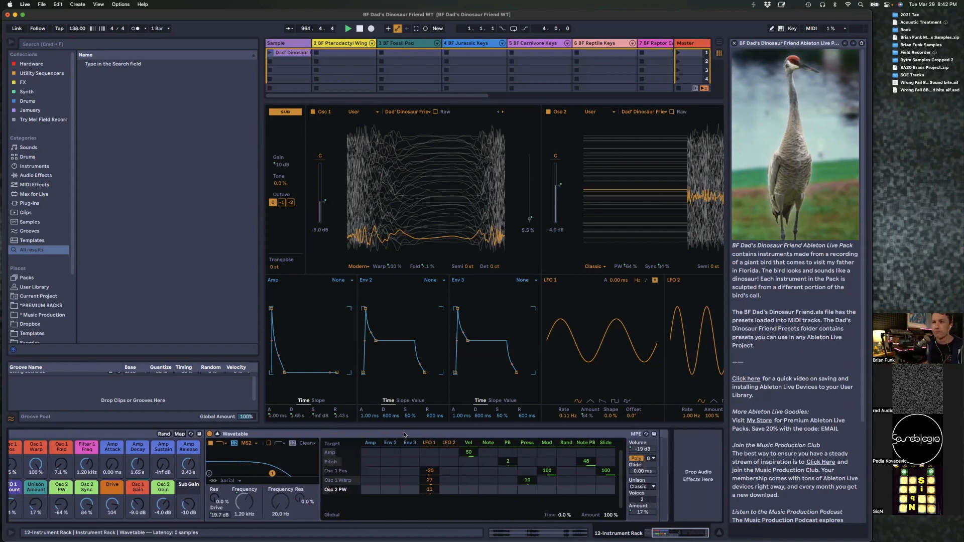
{"action": "scroll", "coordinate": [405, 435], "scroll_direction": "left", "scroll_amount": 5}
{"action": "double_click", "coordinate": [404, 435]}
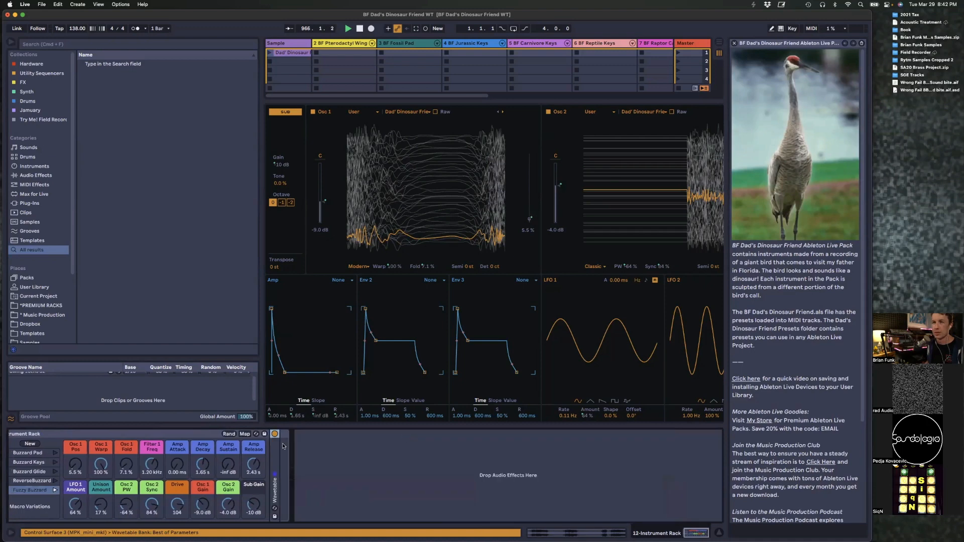
{"action": "scroll", "coordinate": [174, 441], "scroll_direction": "left", "scroll_amount": 2}
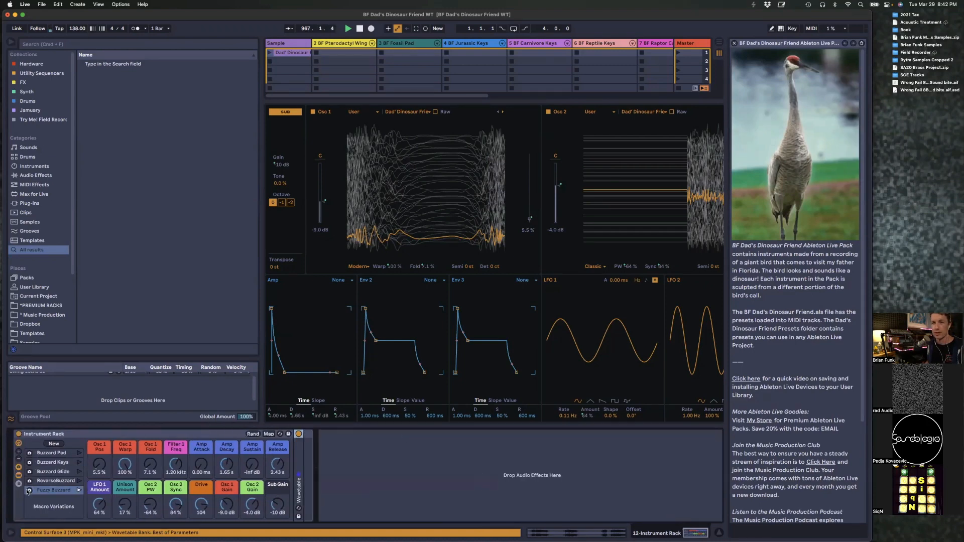
{"action": "left_click", "coordinate": [18, 476]}
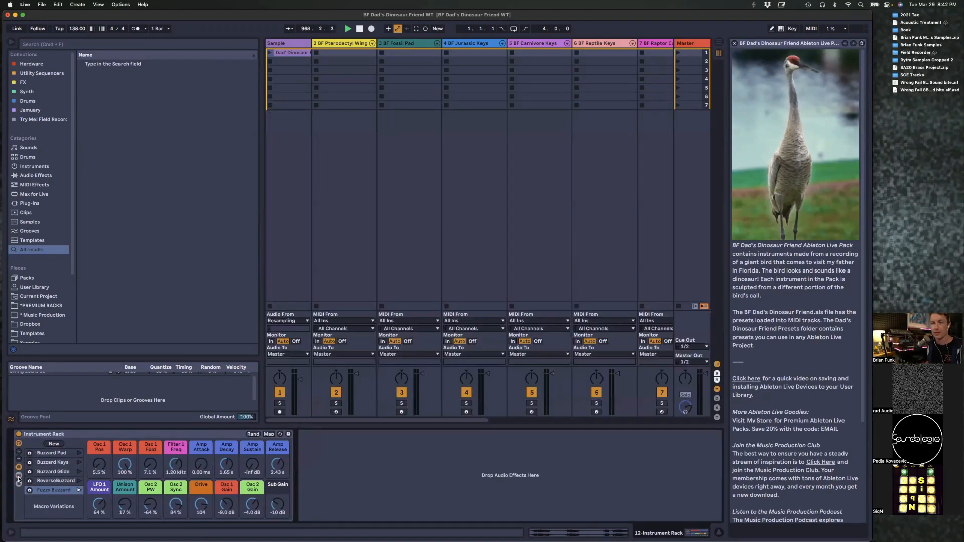
{"action": "scroll", "coordinate": [653, 141], "scroll_direction": "right", "scroll_amount": 6}
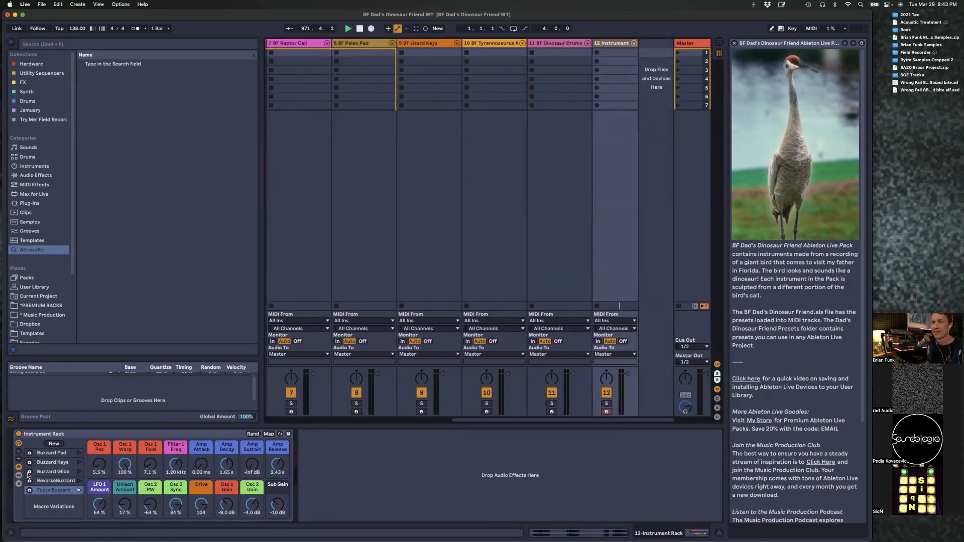
Step: Recall the Buzzard Pad, Buzzard Keys, Buzzard Glide, ReverseBuzzard and Fuzzy Buzzard variations in turn to compare their sounds
{"action": "left_click", "coordinate": [35, 454]}
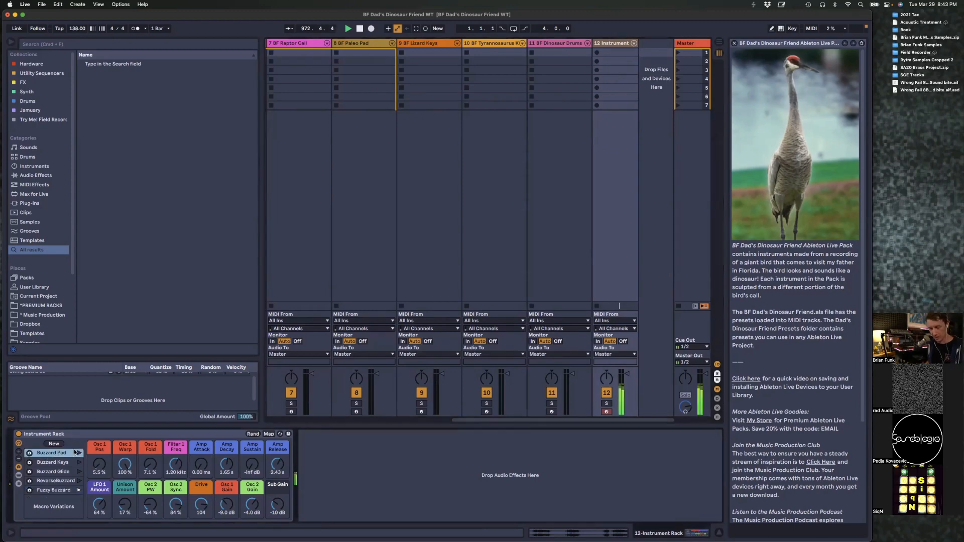
{"action": "left_click", "coordinate": [79, 454]}
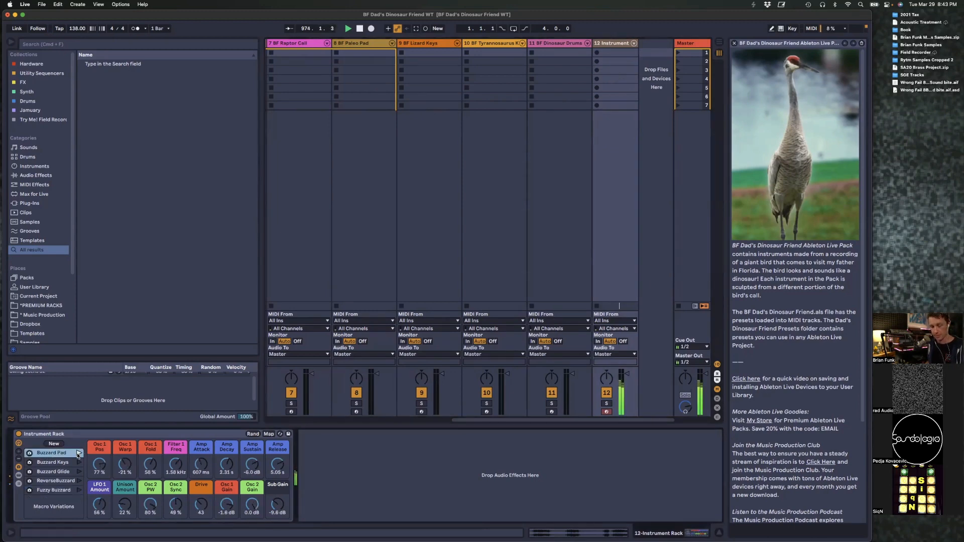
{"action": "left_click", "coordinate": [79, 463]}
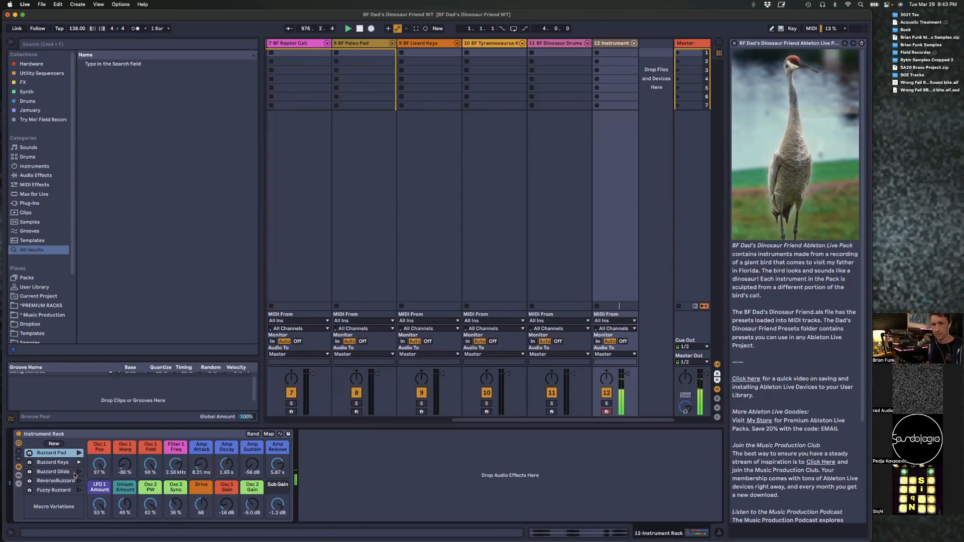
{"action": "left_click", "coordinate": [79, 472]}
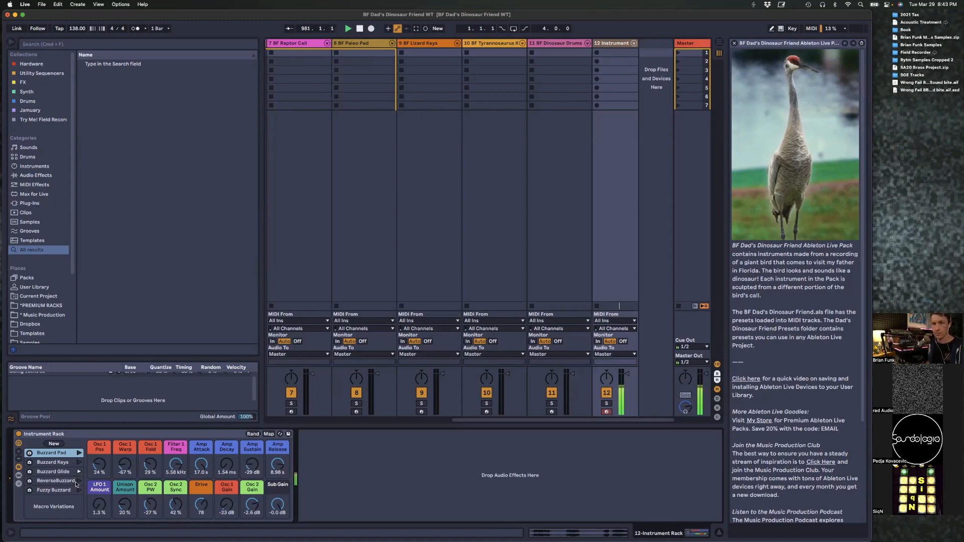
{"action": "left_click", "coordinate": [79, 483]}
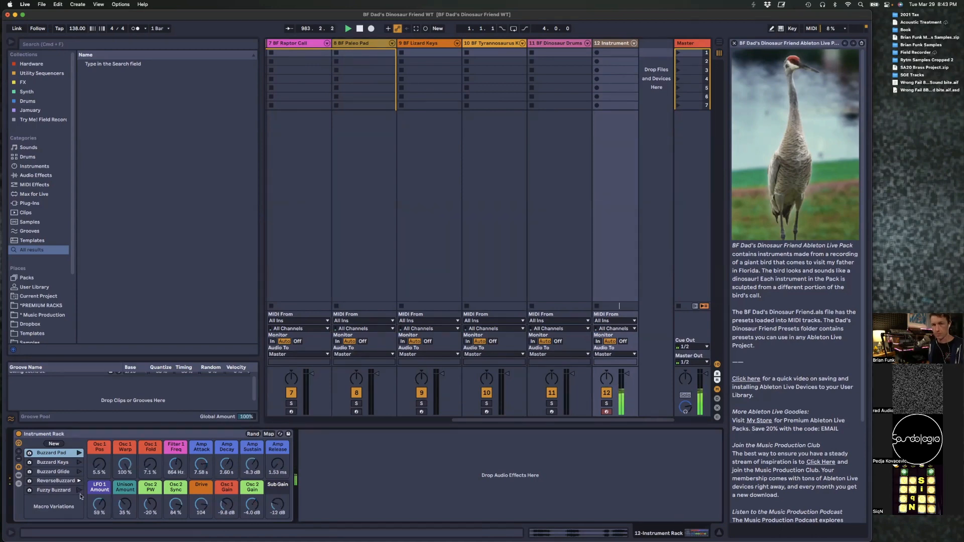
{"action": "left_click", "coordinate": [79, 490]}
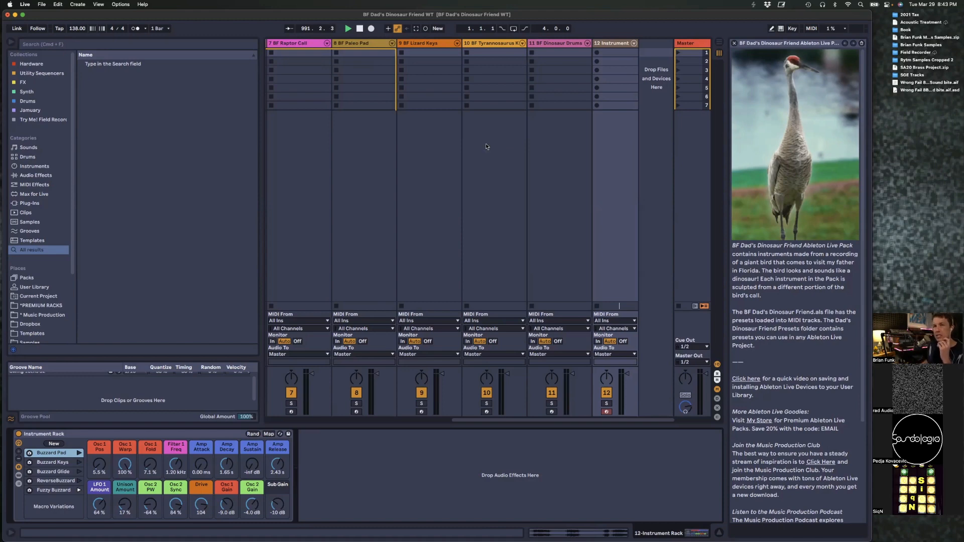
Step: Add a default Wavetable instrument on a new MIDI track after the instrument rack's track
{"action": "left_click", "coordinate": [37, 168]}
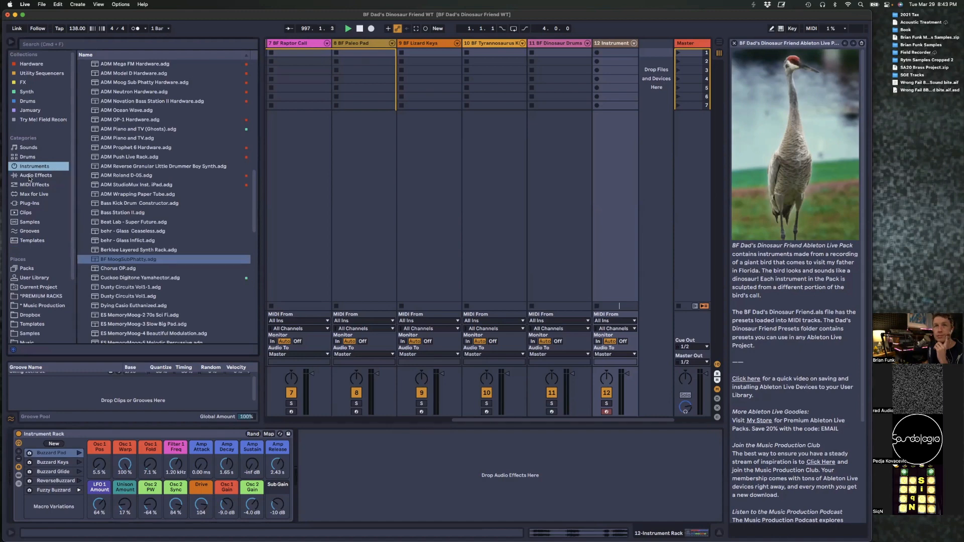
{"action": "scroll", "coordinate": [116, 171], "scroll_direction": "up", "scroll_amount": 10}
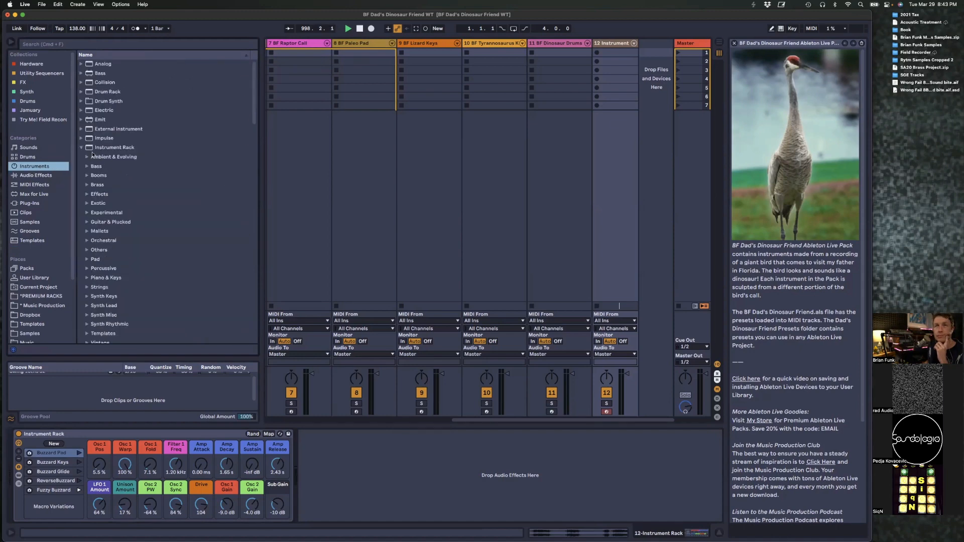
{"action": "left_click", "coordinate": [81, 147]}
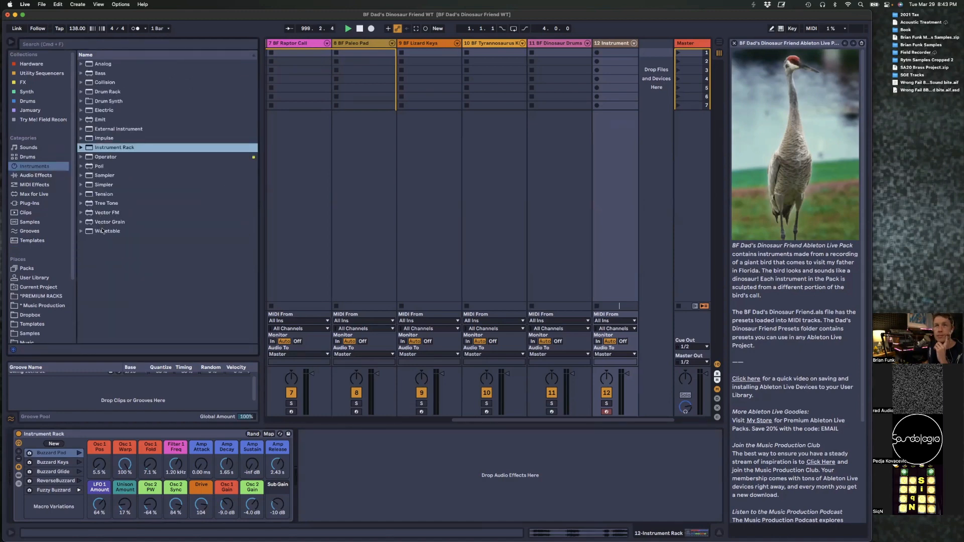
{"action": "left_click_drag", "start_coordinate": [102, 231], "coordinate": [653, 75]}
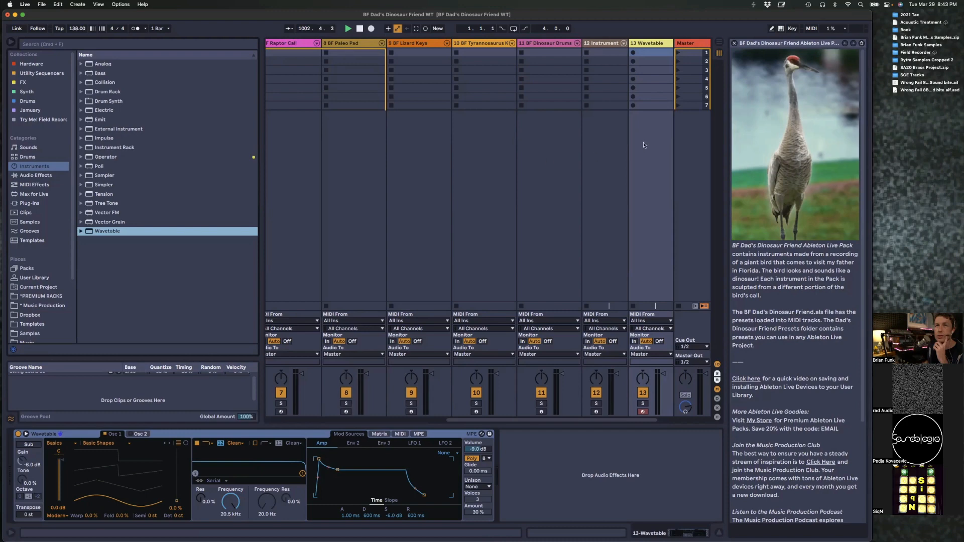
Step: Expand the new Wavetable's view, hide the browser, and load the Sample track's Dad's Dinosaur clip as the Osc 1 wavetable
{"action": "left_click", "coordinate": [26, 434]}
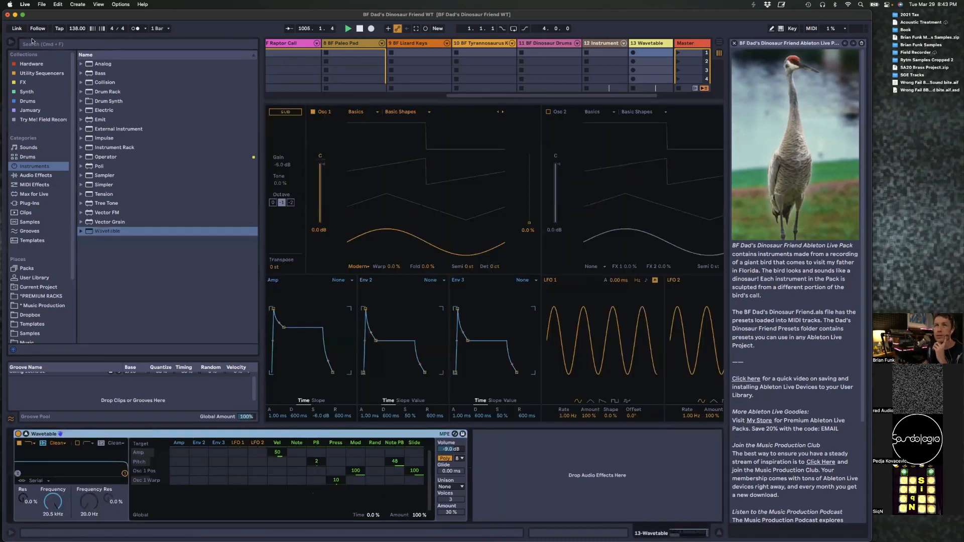
{"action": "left_click", "coordinate": [9, 43]}
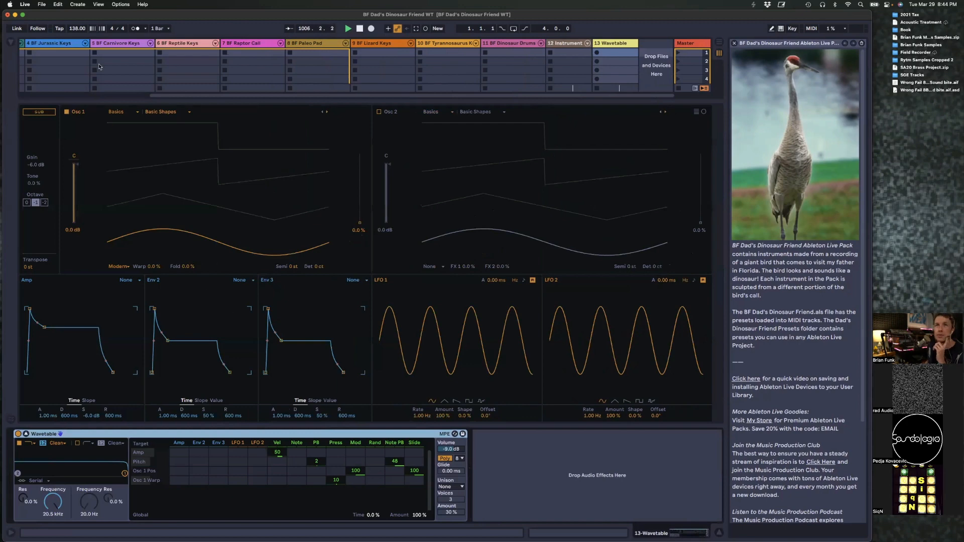
{"action": "scroll", "coordinate": [99, 66], "scroll_direction": "left", "scroll_amount": 5}
{"action": "left_click_drag", "start_coordinate": [46, 53], "coordinate": [260, 224]}
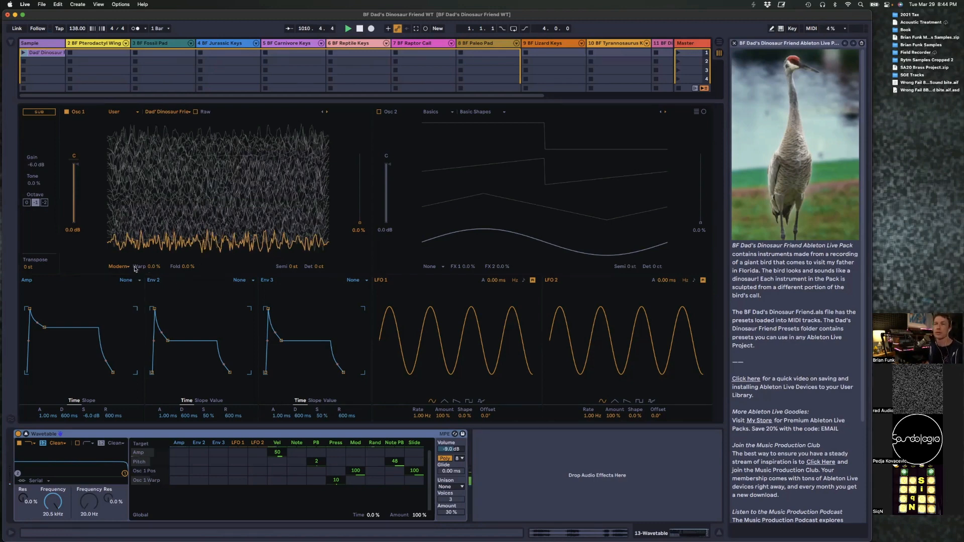
Step: Switch the Osc 1 effect to Fm, with Tune at 50 % and Amt at 11 %
{"action": "left_click", "coordinate": [119, 266]}
{"action": "left_click", "coordinate": [126, 281]}
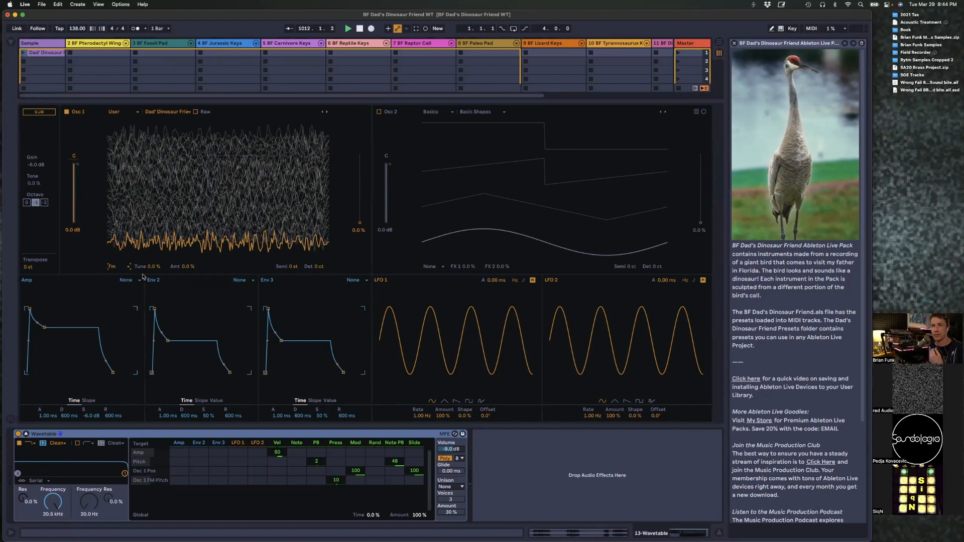
{"action": "left_click_drag", "start_coordinate": [187, 267], "coordinate": [151, 263]}
{"action": "left_click", "coordinate": [186, 267]}
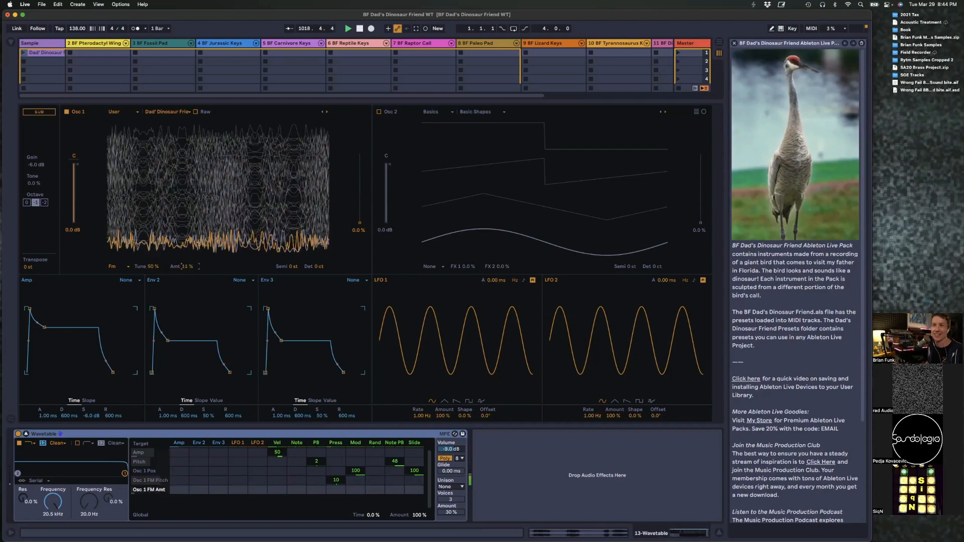
Step: Keep the Osc 1 effect on Fm and raise its Amt to 96 %
{"action": "left_click", "coordinate": [119, 267]}
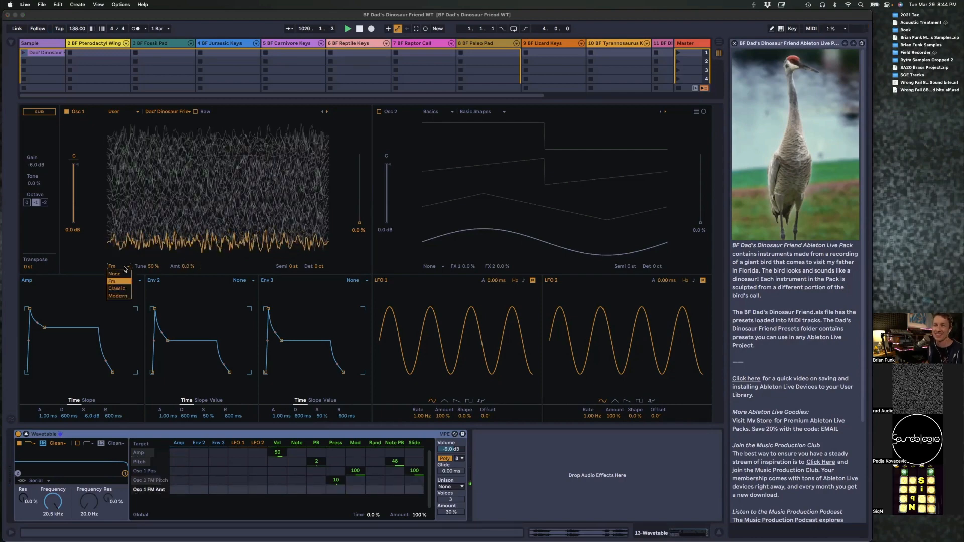
{"action": "left_click", "coordinate": [186, 267]}
{"action": "left_click_drag", "start_coordinate": [186, 266], "coordinate": [186, 215]}
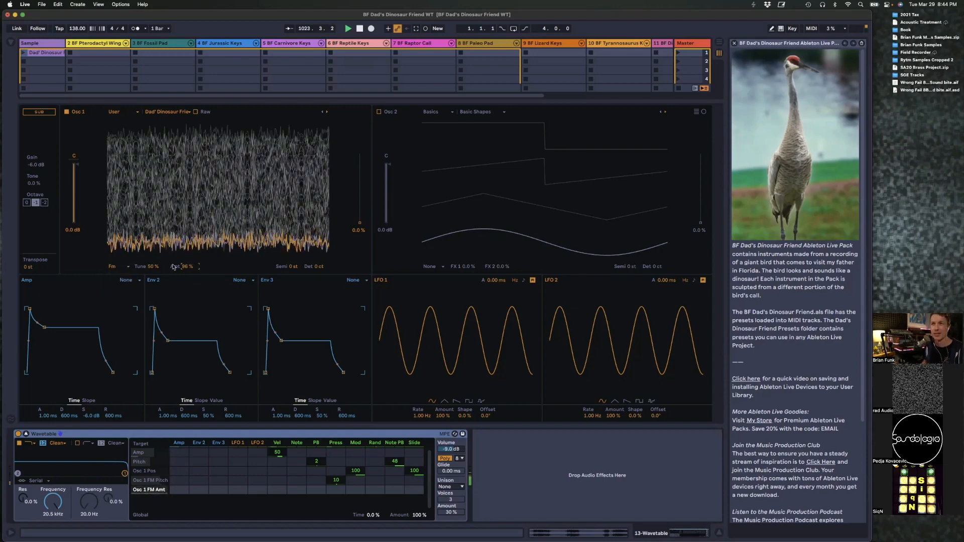
Step: Try the Modern effect on Osc 1, with Fold at 20 % and Warp at -100 %
{"action": "left_click", "coordinate": [123, 267]}
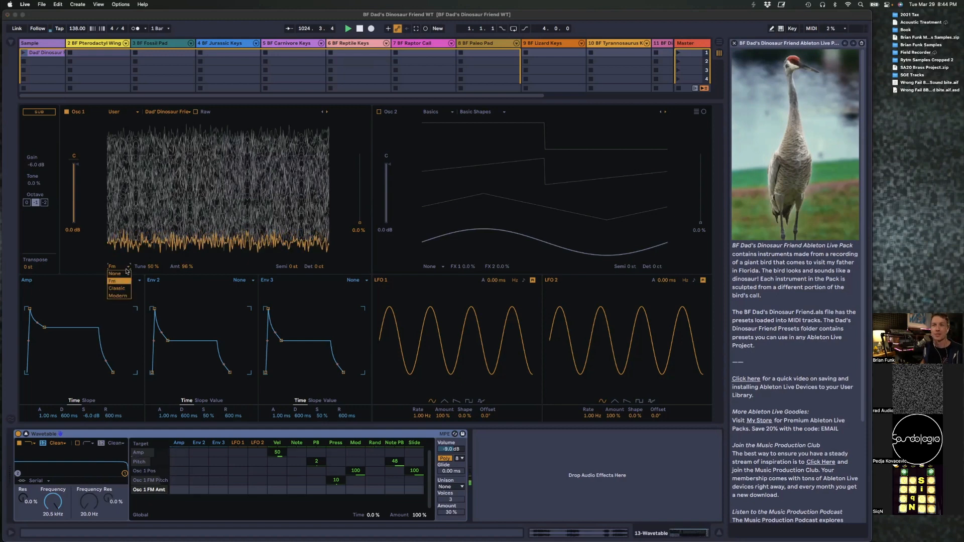
{"action": "left_click", "coordinate": [119, 296]}
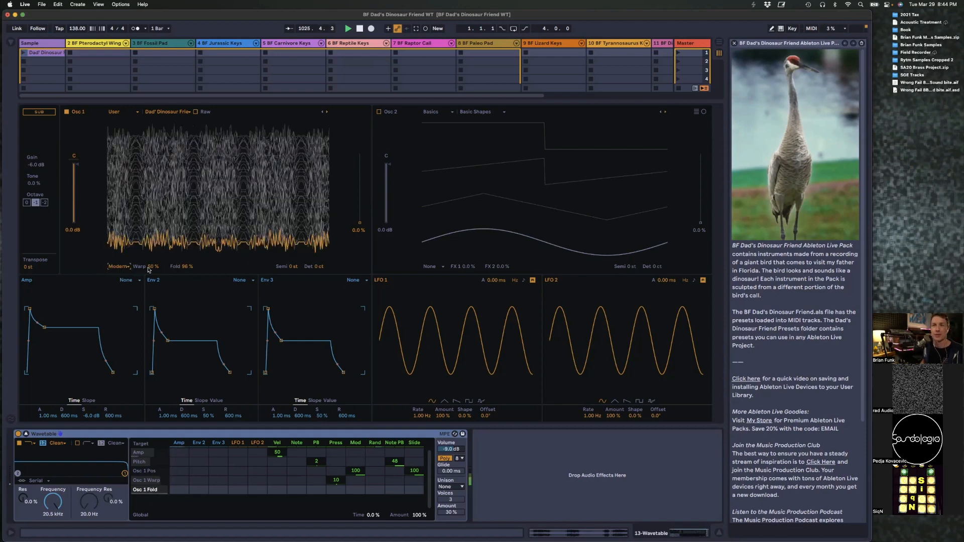
{"action": "left_click_drag", "start_coordinate": [181, 267], "coordinate": [181, 305]}
{"action": "left_click_drag", "start_coordinate": [153, 267], "coordinate": [153, 309]}
Step: Switch the Osc 1 effect to Classic, with Sync at 0 % and PW at -48 %
{"action": "left_click", "coordinate": [123, 267]}
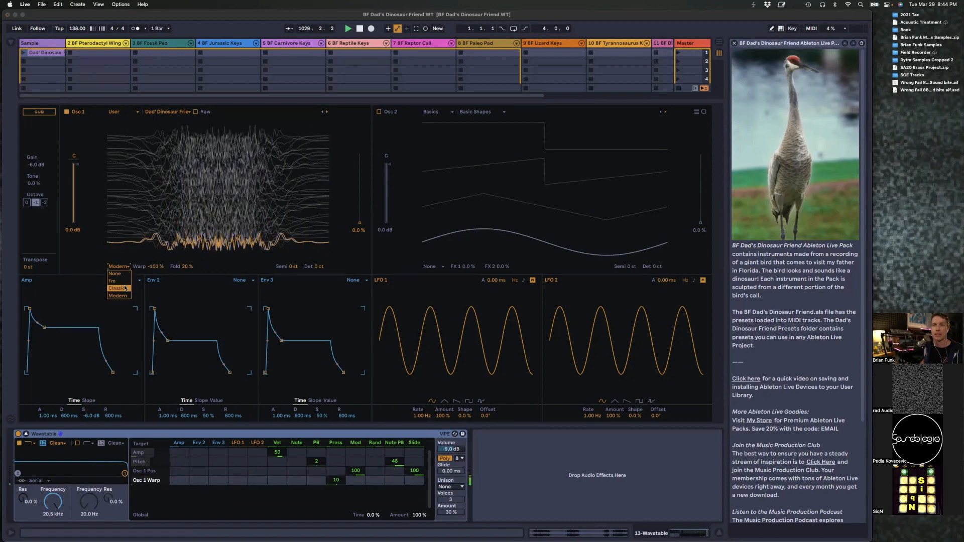
{"action": "left_click", "coordinate": [116, 289]}
{"action": "left_click_drag", "start_coordinate": [177, 269], "coordinate": [153, 236]}
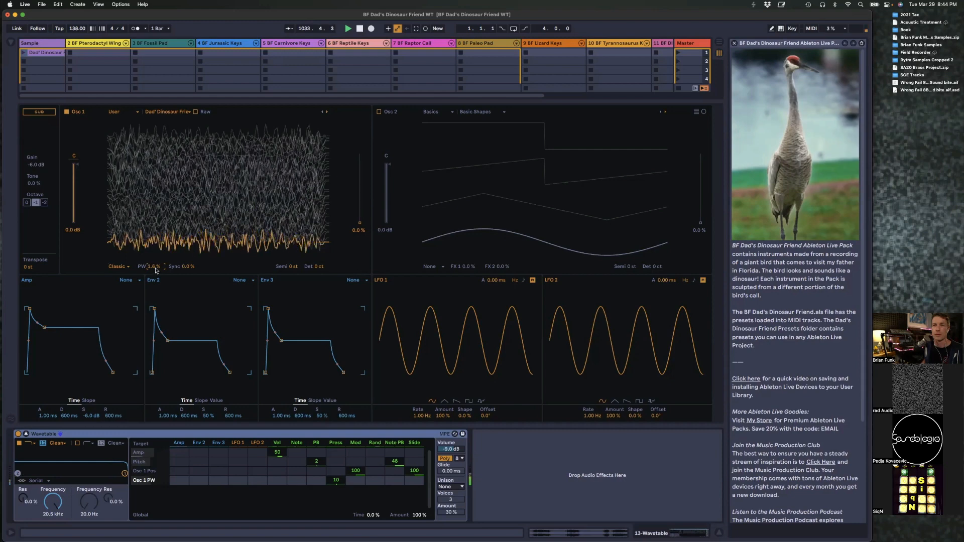
{"action": "left_click_drag", "start_coordinate": [155, 271], "coordinate": [156, 302]}
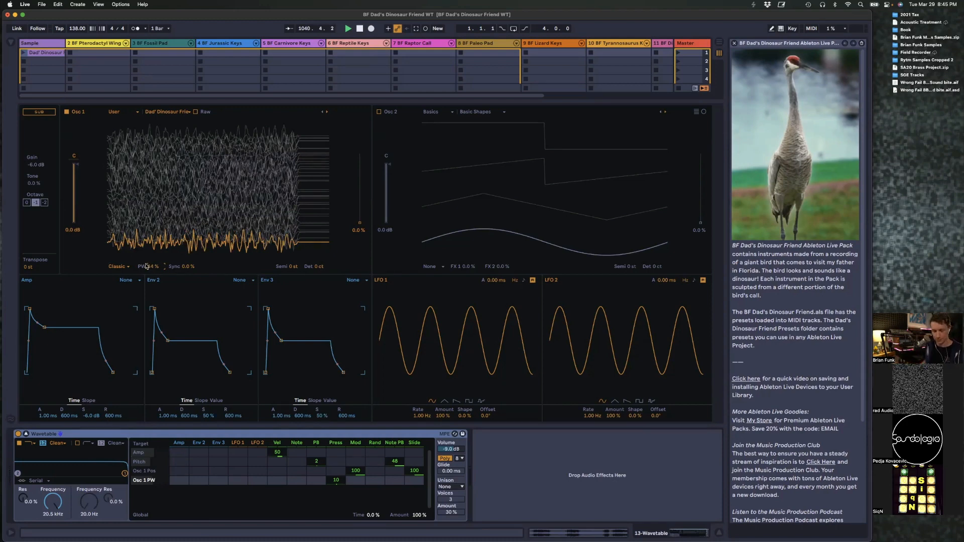
{"action": "left_click_drag", "start_coordinate": [146, 266], "coordinate": [146, 296]}
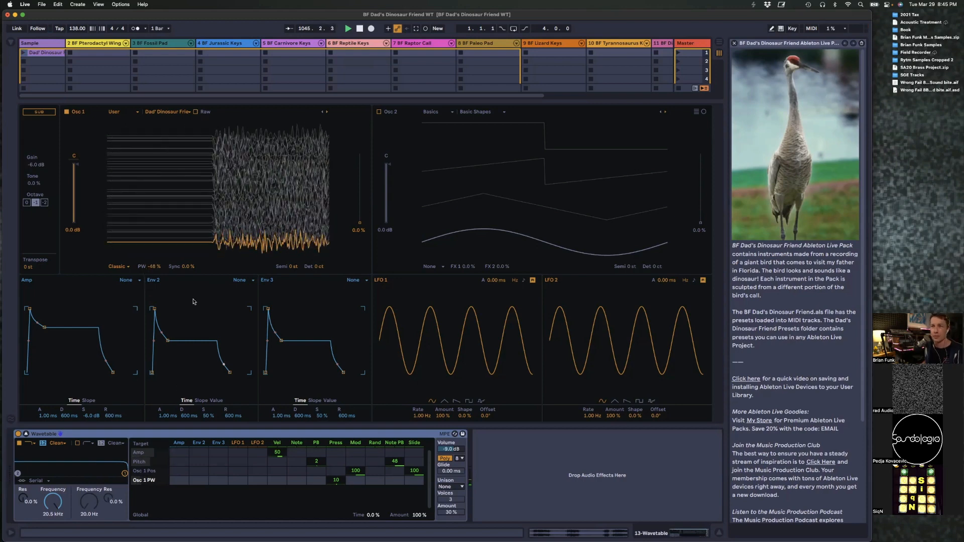
Step: Set the Osc 1 pulse width to -58% and try Env 2 modulation of it at 75, settling on 62
{"action": "left_click", "coordinate": [242, 282]}
{"action": "left_click", "coordinate": [217, 284]}
{"action": "mouse_move", "coordinate": [154, 267]}
{"action": "left_mouse_down"}
{"action": "mouse_move", "coordinate": [154, 286]}
{"action": "mouse_move", "coordinate": [155, 256]}
{"action": "mouse_move", "coordinate": [155, 272]}
{"action": "left_mouse_up"}
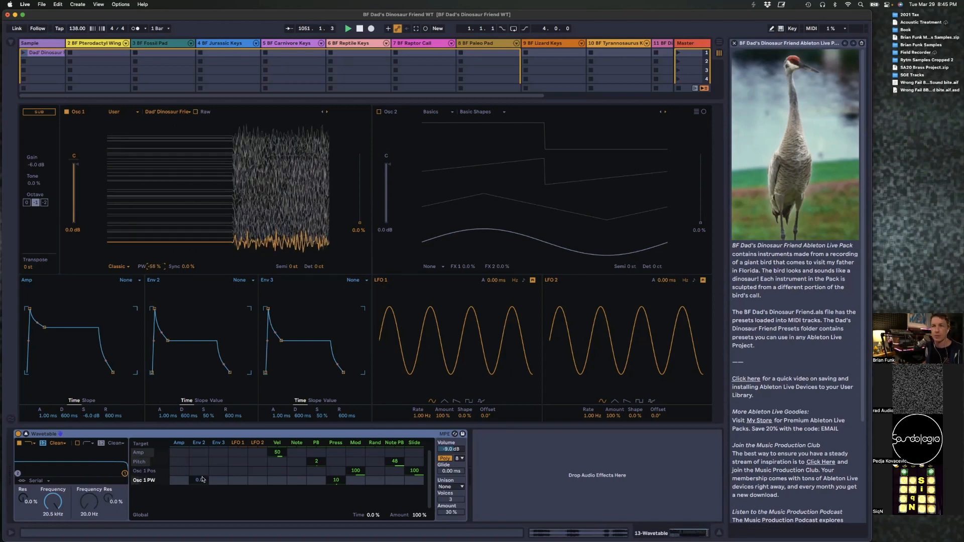
{"action": "left_click_drag", "start_coordinate": [199, 480], "coordinate": [200, 474]}
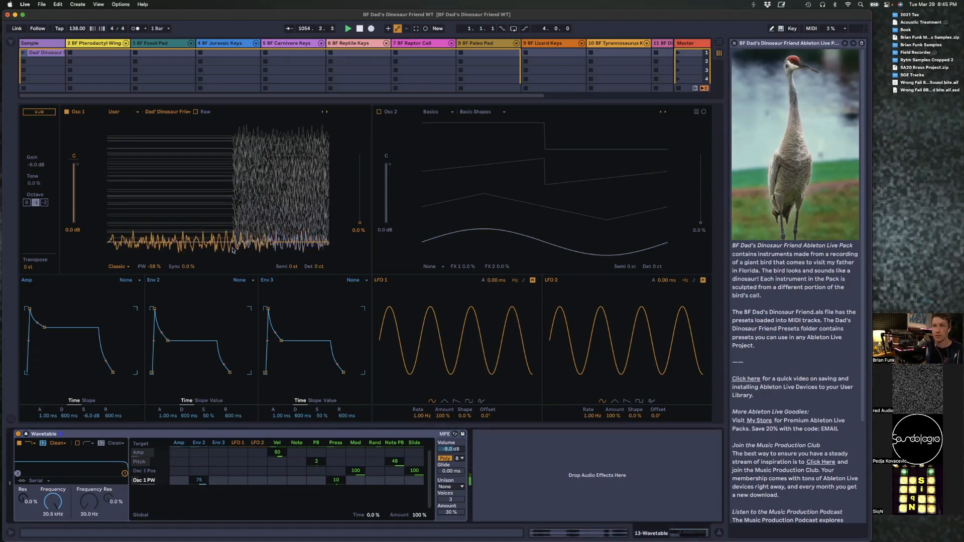
{"action": "mouse_move", "coordinate": [199, 480]}
{"action": "left_mouse_down"}
{"action": "mouse_move", "coordinate": [200, 512]}
{"action": "mouse_move", "coordinate": [199, 483]}
{"action": "left_mouse_up"}
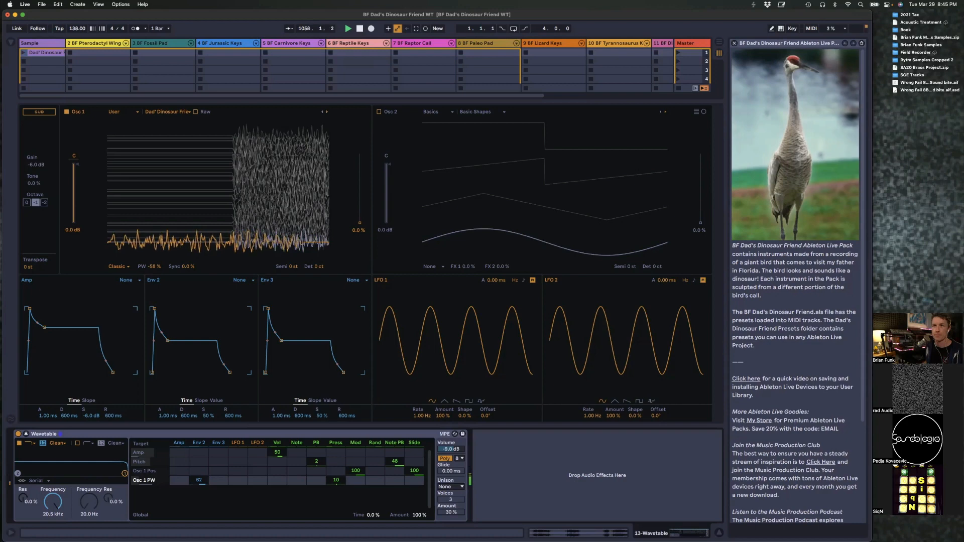
Step: Set the Osc 1 pulse width to -11% and its Env 2 modulation amount to -50
{"action": "mouse_move", "coordinate": [147, 267]}
{"action": "left_mouse_down"}
{"action": "mouse_move", "coordinate": [147, 306]}
{"action": "mouse_move", "coordinate": [147, 267]}
{"action": "mouse_move", "coordinate": [147, 289]}
{"action": "left_mouse_up"}
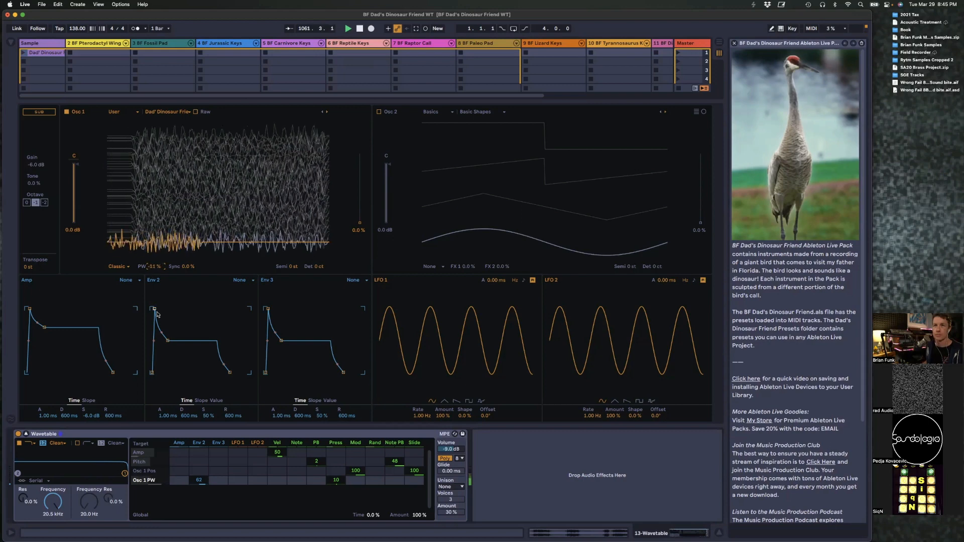
{"action": "left_click_drag", "start_coordinate": [205, 481], "coordinate": [206, 507]}
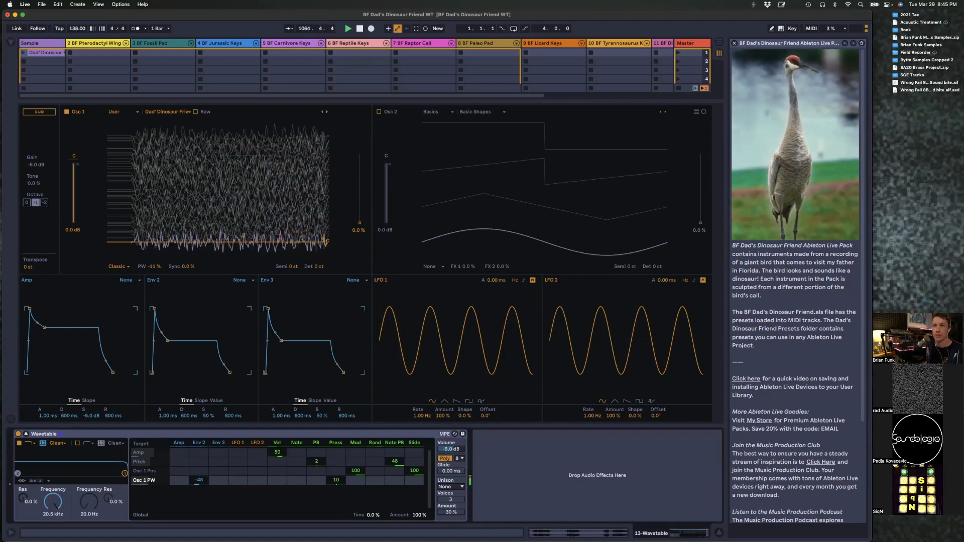
Step: Shape Env 2 with 0.00 ms attack, 20.0 s decay and 0.0% sustain, and set the Osc 1 pulse width to -45%
{"action": "left_click_drag", "start_coordinate": [168, 341], "coordinate": [177, 364]}
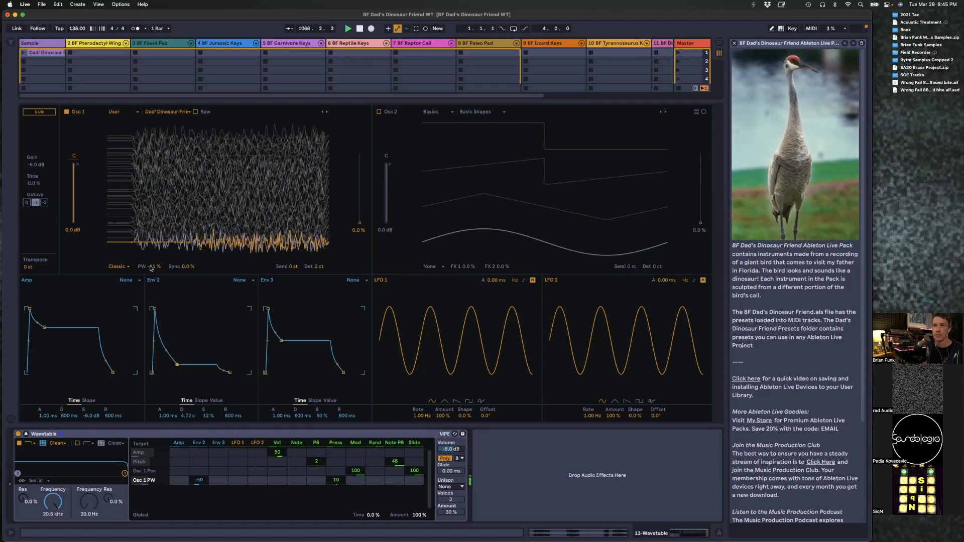
{"action": "left_click_drag", "start_coordinate": [151, 269], "coordinate": [152, 285]}
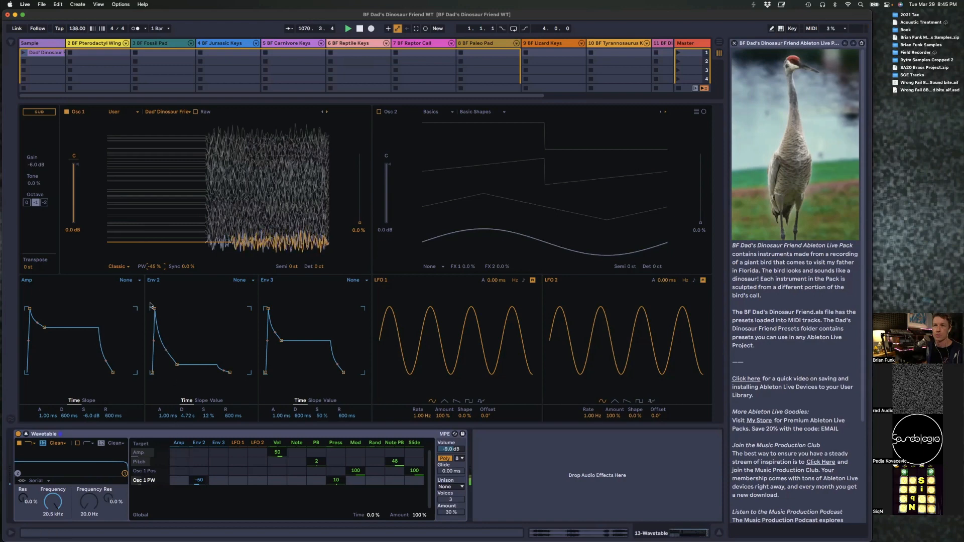
{"action": "mouse_move", "coordinate": [156, 310]}
{"action": "left_mouse_down"}
{"action": "mouse_move", "coordinate": [157, 326]}
{"action": "mouse_move", "coordinate": [152, 308]}
{"action": "left_mouse_up"}
{"action": "left_click_drag", "start_coordinate": [174, 364], "coordinate": [185, 372]}
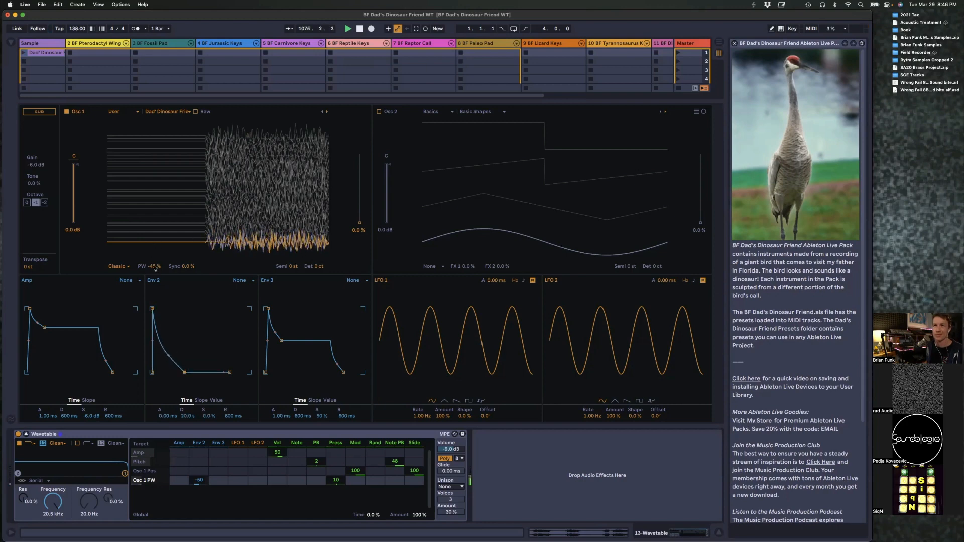
Step: Adjust the Osc 1 pulse width to 53% and shorten the Env 2 decay to about 6.87 s
{"action": "mouse_move", "coordinate": [154, 266]}
{"action": "left_mouse_down"}
{"action": "mouse_move", "coordinate": [153, 234]}
{"action": "mouse_move", "coordinate": [154, 250]}
{"action": "left_mouse_up"}
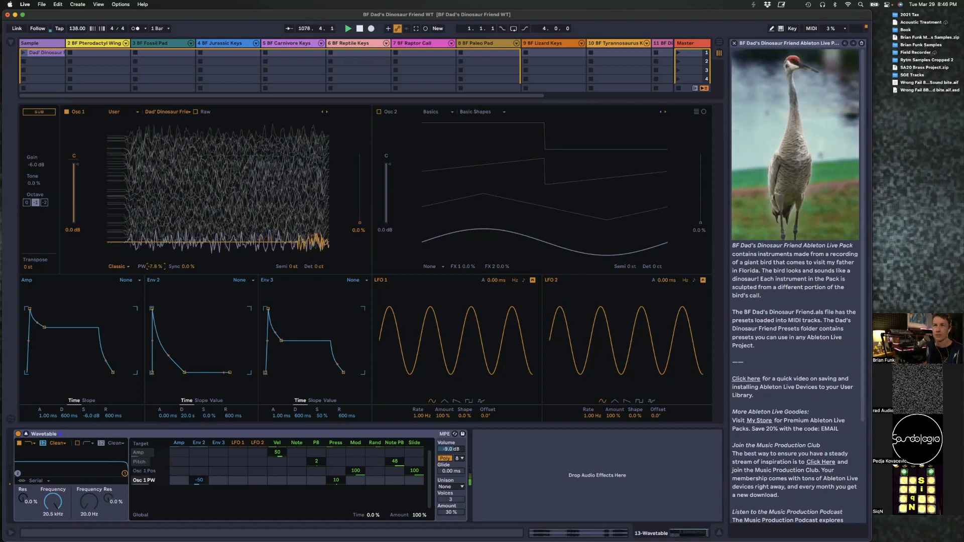
{"action": "left_click_drag", "start_coordinate": [153, 250], "coordinate": [153, 248]}
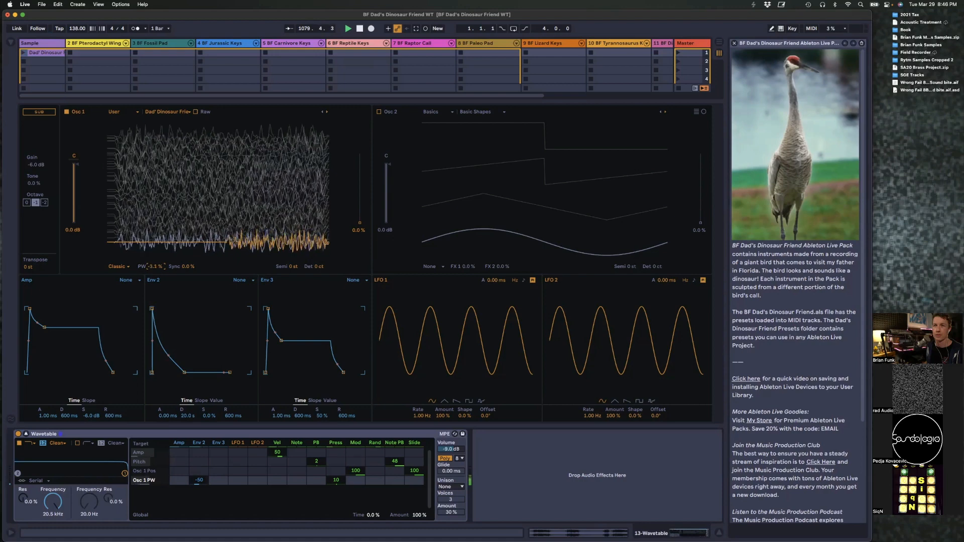
{"action": "left_click_drag", "start_coordinate": [189, 413], "coordinate": [189, 374]}
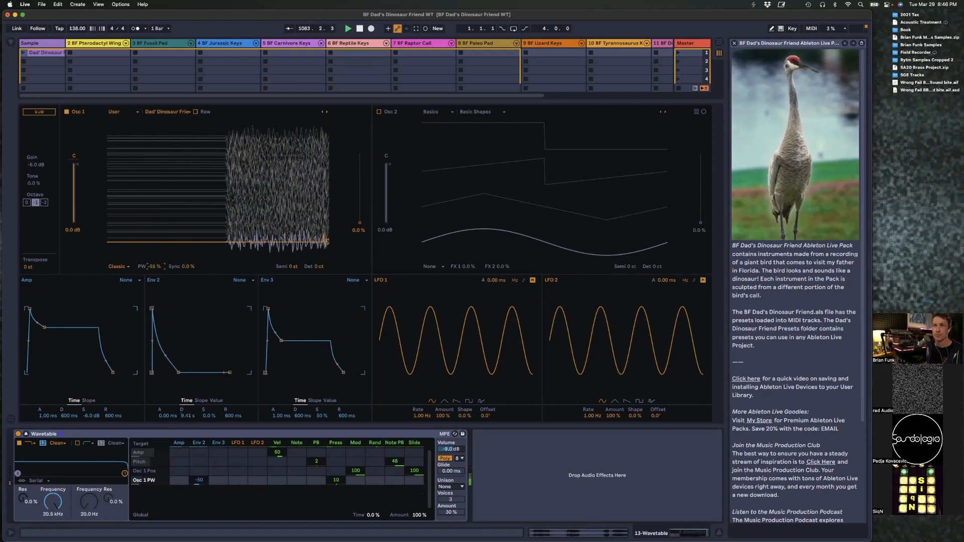
{"action": "mouse_move", "coordinate": [155, 269]}
{"action": "left_mouse_down"}
{"action": "mouse_move", "coordinate": [155, 240]}
{"action": "mouse_move", "coordinate": [155, 253]}
{"action": "left_mouse_up"}
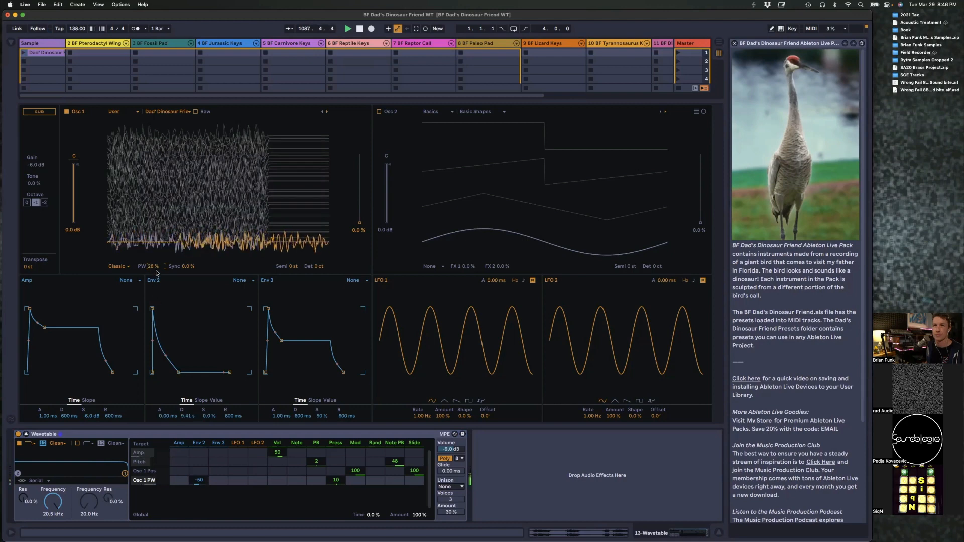
{"action": "left_click_drag", "start_coordinate": [155, 267], "coordinate": [155, 254]}
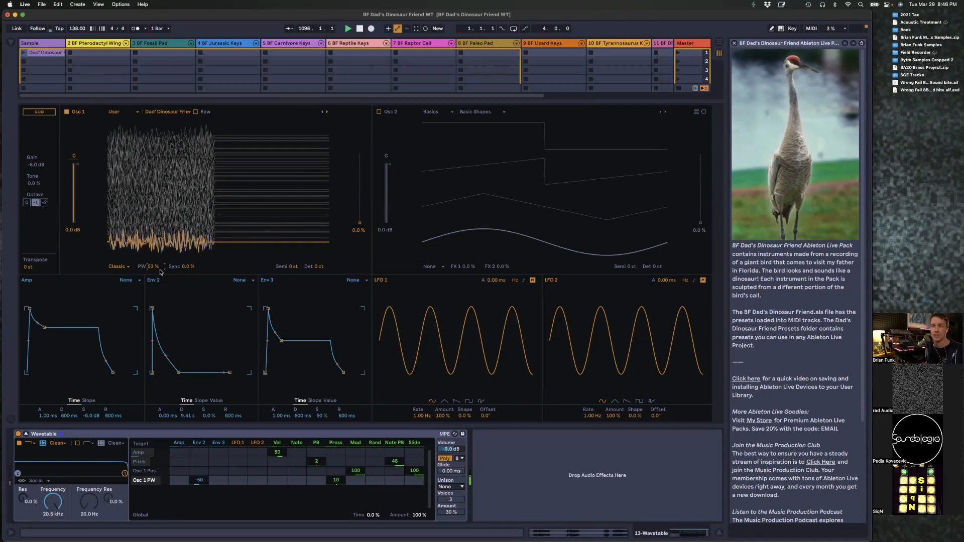
{"action": "left_click_drag", "start_coordinate": [190, 420], "coordinate": [191, 425]}
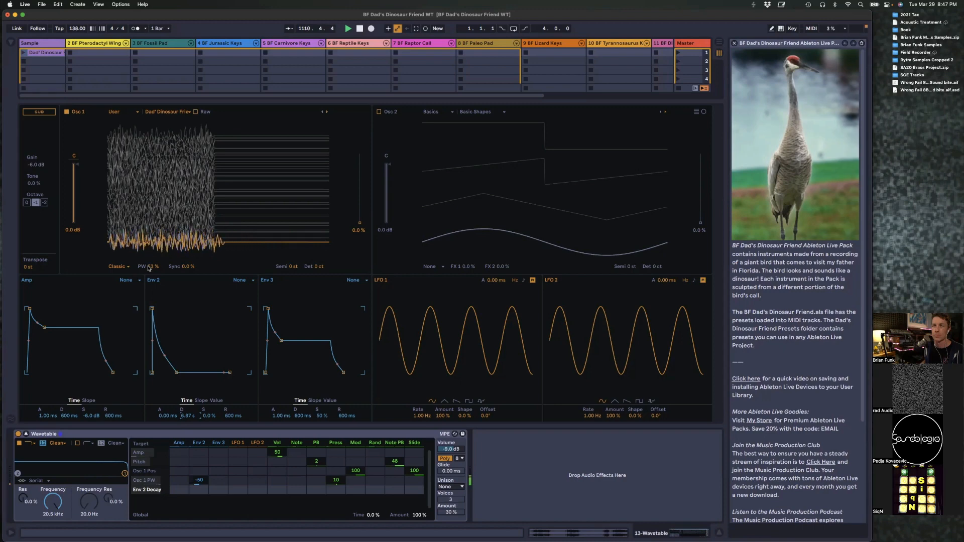
Step: Set Env 2 to Loop mode with 6.59 s attack and 1.58 s release, and bow its attack slope upward
{"action": "left_click", "coordinate": [239, 283]}
{"action": "left_click", "coordinate": [244, 296]}
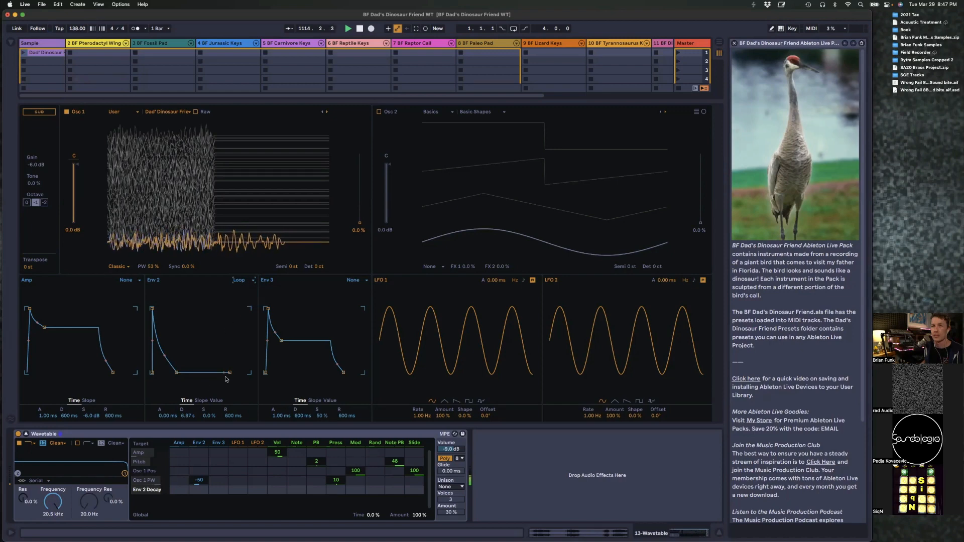
{"action": "mouse_move", "coordinate": [230, 373]}
{"action": "left_mouse_down"}
{"action": "mouse_move", "coordinate": [240, 354]}
{"action": "mouse_move", "coordinate": [235, 373]}
{"action": "left_mouse_up"}
{"action": "left_click_drag", "start_coordinate": [152, 309], "coordinate": [172, 308]}
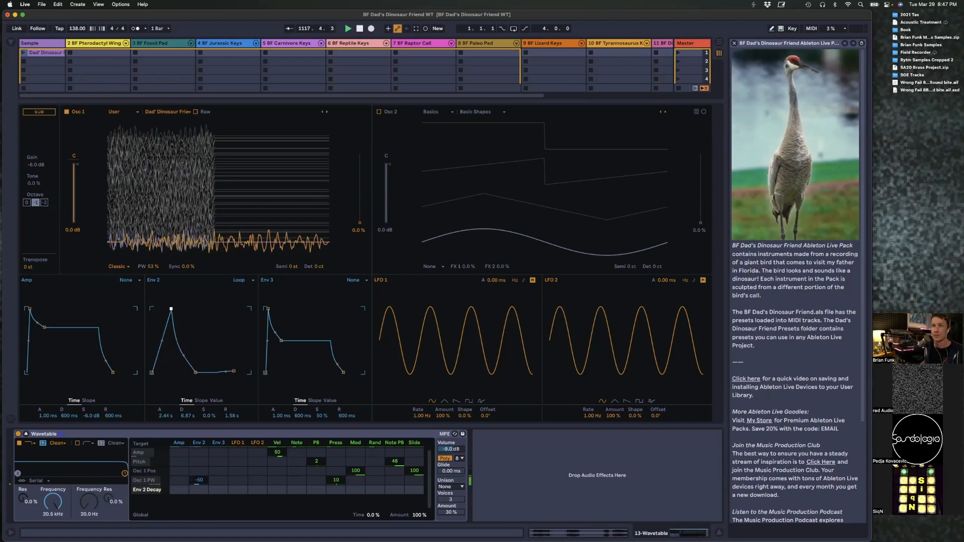
{"action": "left_click_drag", "start_coordinate": [172, 309], "coordinate": [176, 309]}
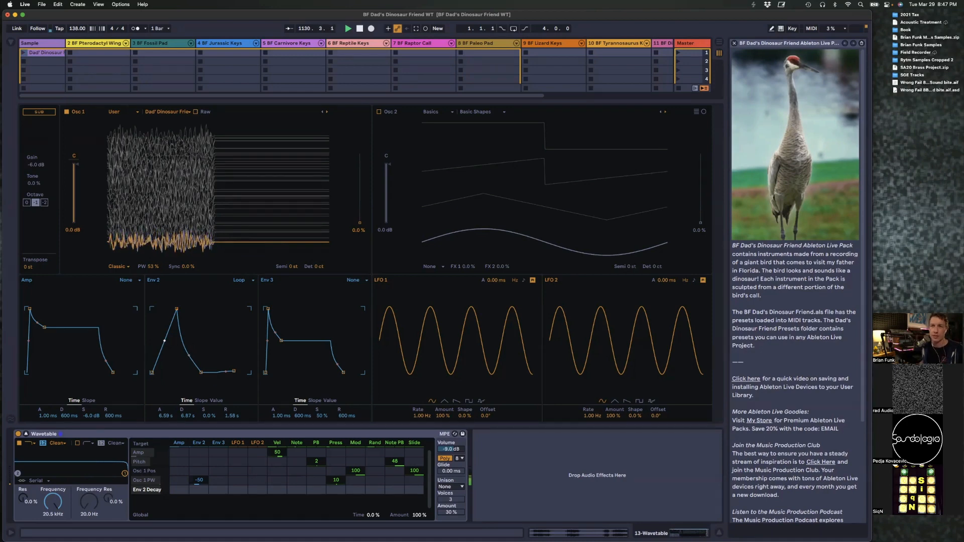
{"action": "left_click_drag", "start_coordinate": [165, 341], "coordinate": [164, 331]}
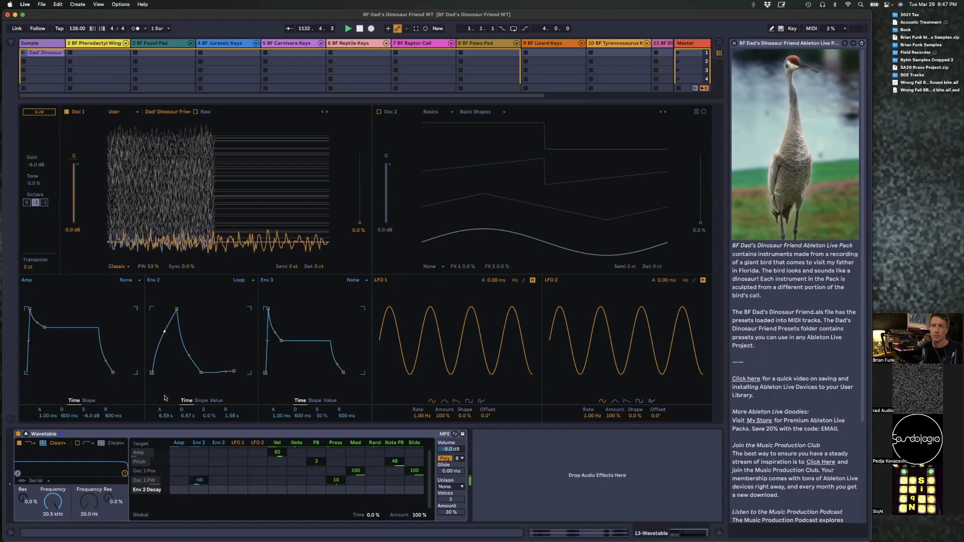
Step: Set the Env 2 modulation amount for Osc 1 PW to -45
{"action": "left_click_drag", "start_coordinate": [199, 480], "coordinate": [199, 465]}
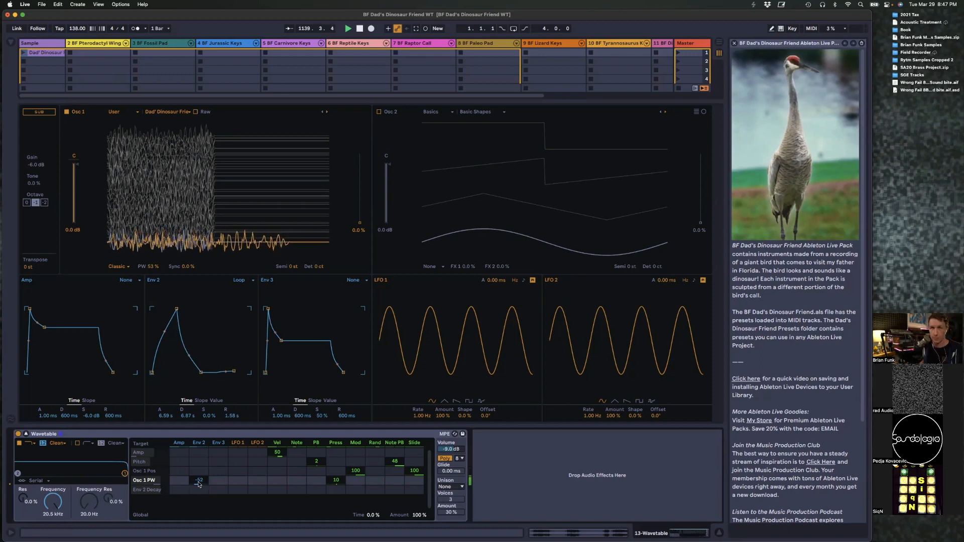
{"action": "left_click_drag", "start_coordinate": [199, 480], "coordinate": [199, 477]}
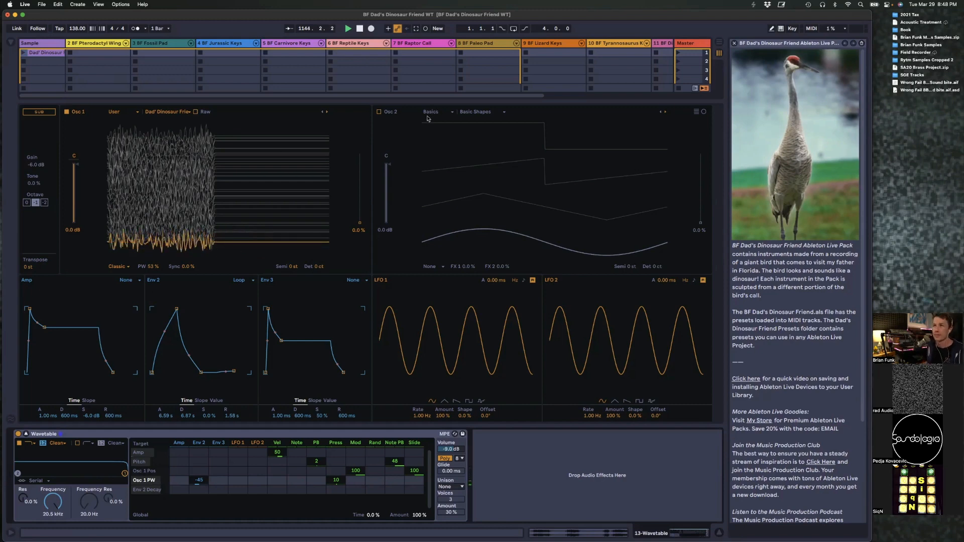
Step: Turn on Osc 2 and choose the Distortion wavetable category for it
{"action": "left_click", "coordinate": [444, 113]}
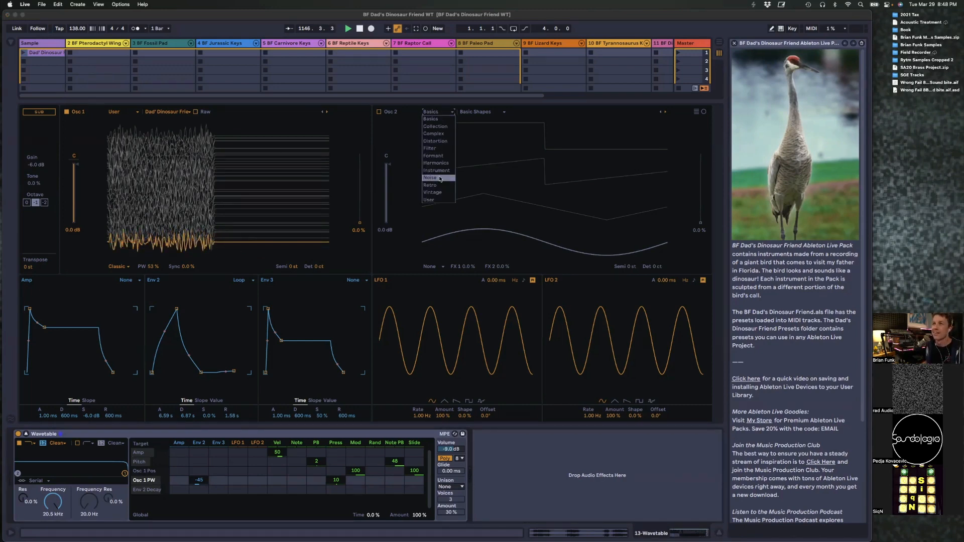
{"action": "left_click", "coordinate": [386, 113]}
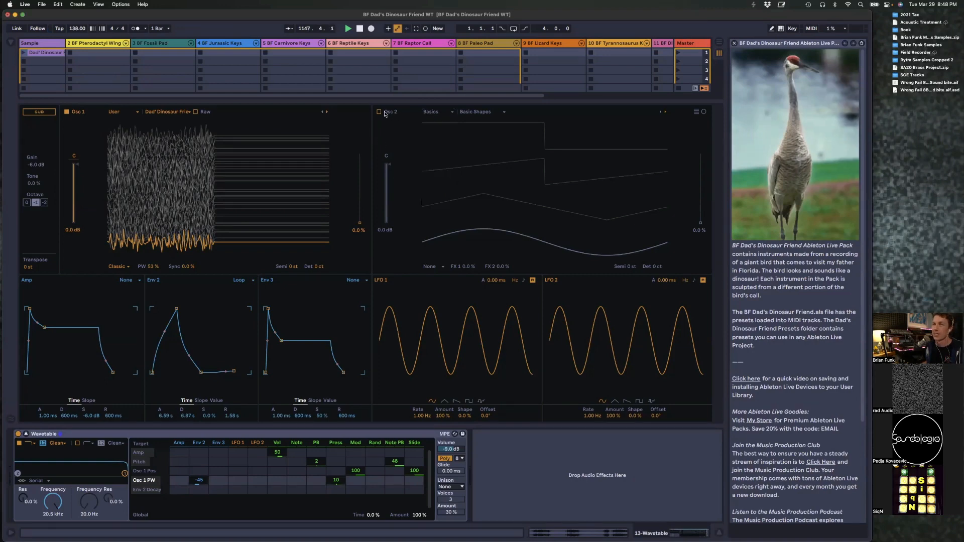
{"action": "left_click", "coordinate": [379, 112]}
{"action": "left_click", "coordinate": [431, 113]}
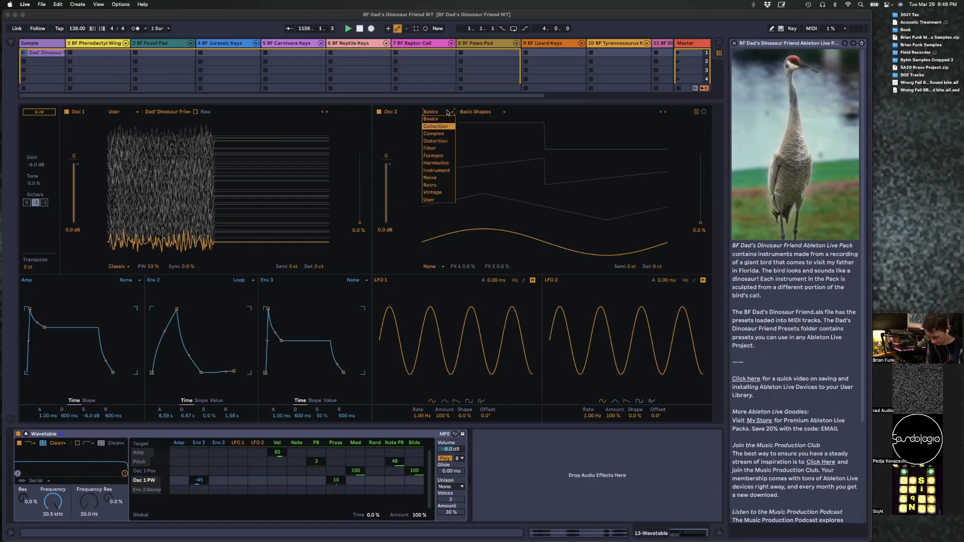
{"action": "key", "text": "Down"}
{"action": "key", "text": "Down"}
{"action": "key", "text": "Down"}
{"action": "key", "text": "Down"}
{"action": "key", "text": "Down"}
{"action": "key", "text": "Down"}
{"action": "key", "text": "Down"}
{"action": "key", "text": "Down"}
{"action": "key", "text": "Down"}
{"action": "key", "text": "Down"}
{"action": "key", "text": "Down"}
{"action": "key", "text": "Down"}
{"action": "key", "text": "Down"}
{"action": "key", "text": "Down"}
{"action": "key", "text": "Down"}
{"action": "key", "text": "Down"}
{"action": "key", "text": "Down"}
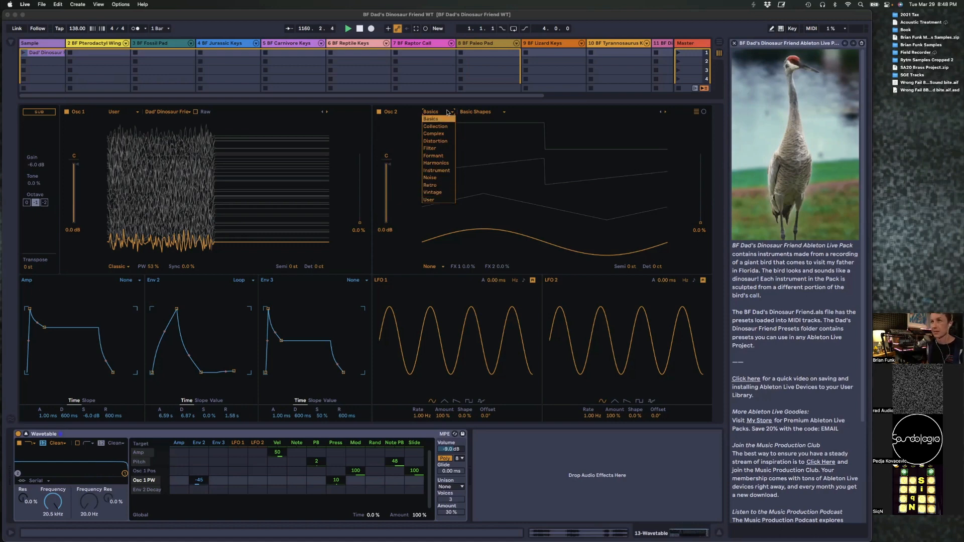
{"action": "key", "text": "Down"}
{"action": "key", "text": "Down"}
{"action": "key", "text": "Down"}
{"action": "key", "text": "Down"}
{"action": "key", "text": "Down"}
{"action": "key", "text": "Down"}
{"action": "key", "text": "Down"}
{"action": "key", "text": "Down"}
{"action": "key", "text": "Down"}
{"action": "key", "text": "Down"}
{"action": "key", "text": "Down"}
{"action": "key", "text": "Down"}
{"action": "key", "text": "Down"}
{"action": "key", "text": "Down"}
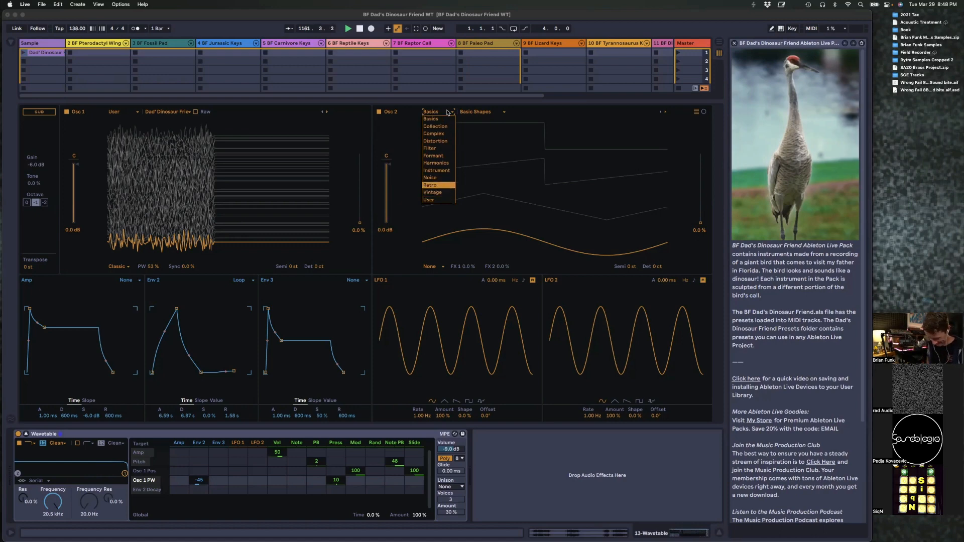
{"action": "key", "text": "Down"}
{"action": "key", "text": "Down"}
{"action": "key", "text": "Down"}
{"action": "key", "text": "Down"}
{"action": "key", "text": "Down"}
{"action": "key", "text": "Down"}
{"action": "key", "text": "Down"}
{"action": "key", "text": "Down"}
{"action": "key", "text": "Down"}
{"action": "key", "text": "Down"}
{"action": "key", "text": "Down"}
{"action": "key", "text": "Down"}
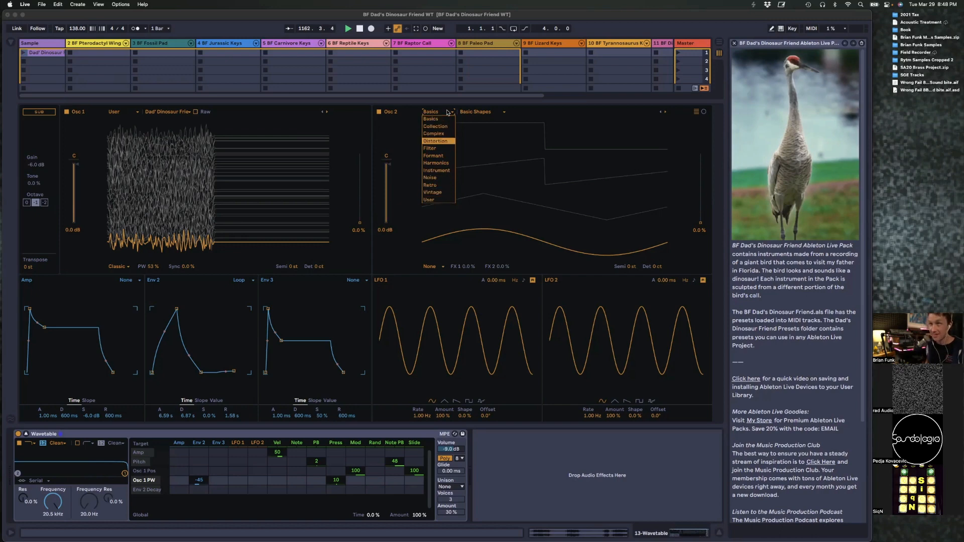
{"action": "left_click", "coordinate": [436, 142]}
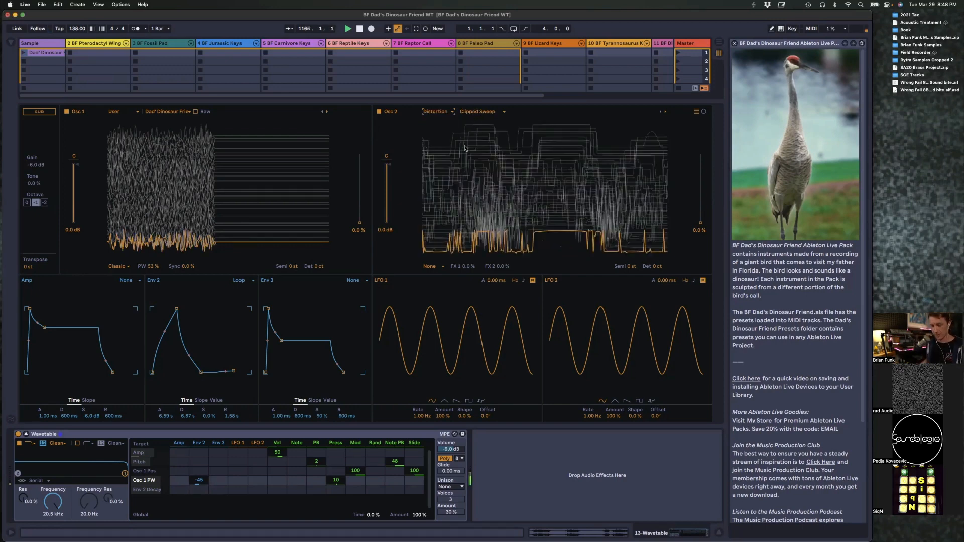
Step: Switch off Osc 1 and load the Brutal Metal wavetable in Osc 2
{"action": "left_click", "coordinate": [67, 112]}
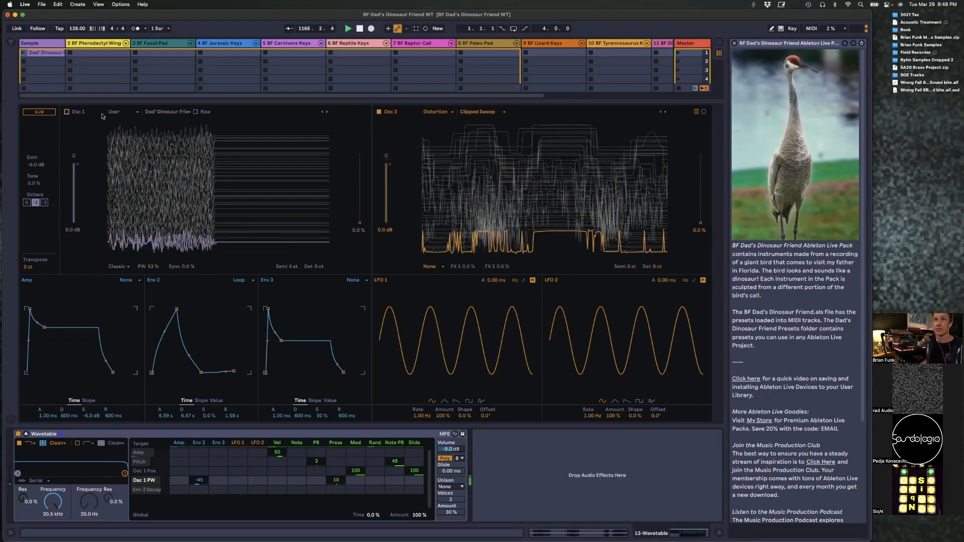
{"action": "left_click", "coordinate": [496, 113]}
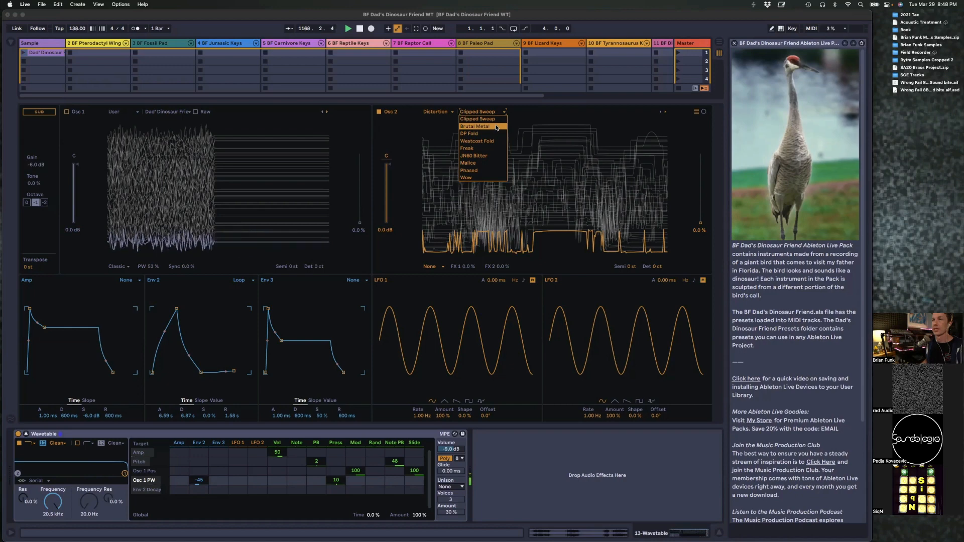
{"action": "left_click", "coordinate": [497, 127]}
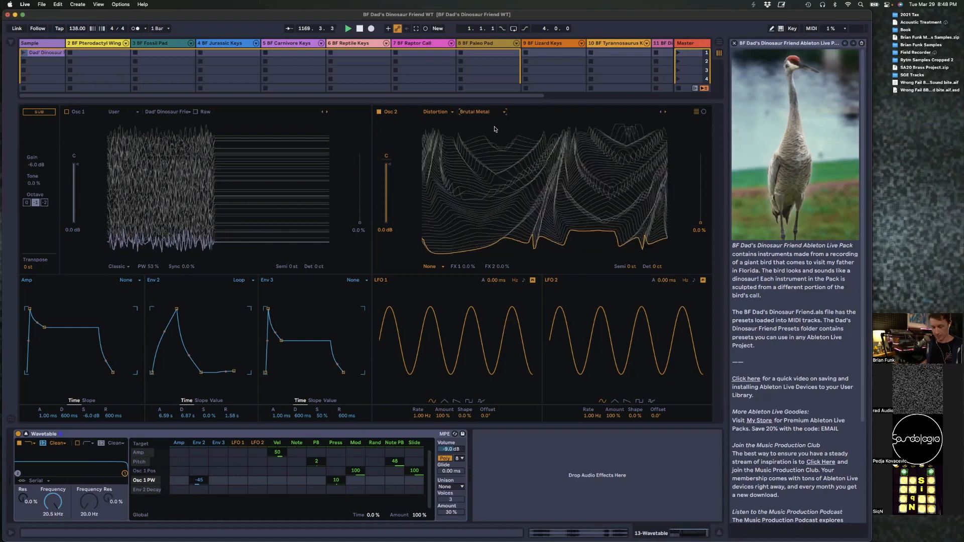
Step: Set the Osc 2 wavetable position to 45% and modulate it with Env 2 at an amount of 38
{"action": "left_click_drag", "start_coordinate": [577, 226], "coordinate": [577, 175]}
{"action": "mouse_move", "coordinate": [466, 179]}
{"action": "left_mouse_down"}
{"action": "mouse_move", "coordinate": [466, 213]}
{"action": "mouse_move", "coordinate": [466, 196]}
{"action": "left_mouse_up"}
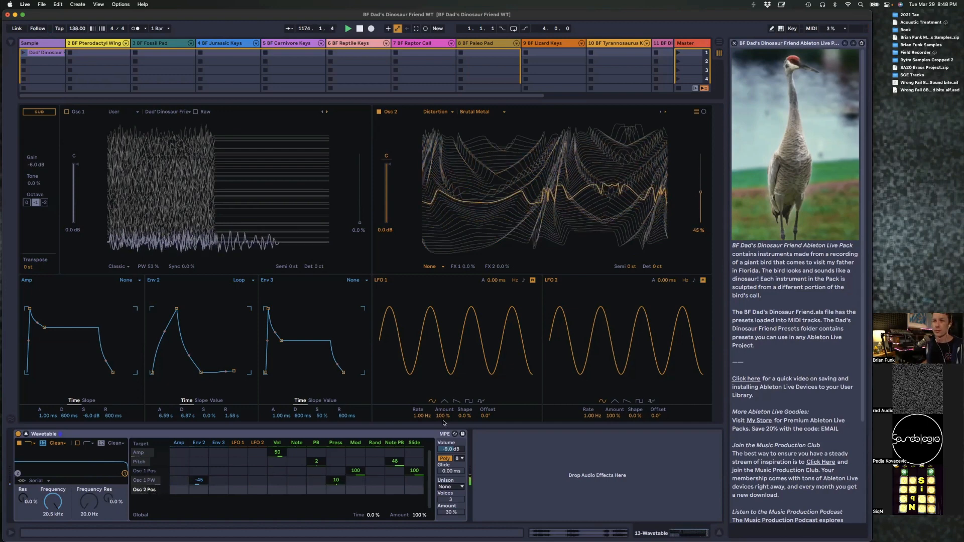
{"action": "left_click_drag", "start_coordinate": [199, 490], "coordinate": [200, 472]}
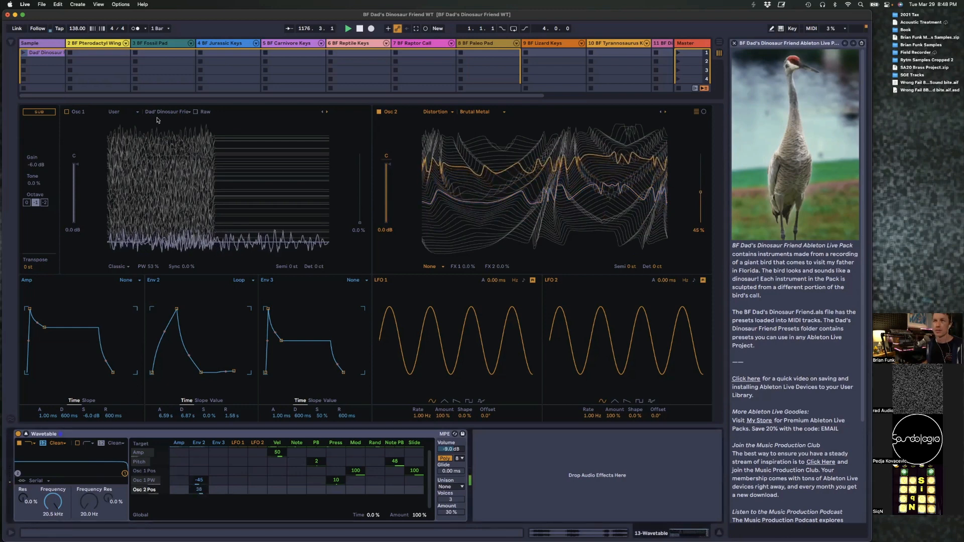
Step: Turn Osc 1 back on and set the Osc 2 gain to -2.8 dB and its wavetable position to 64%
{"action": "left_click", "coordinate": [66, 113]}
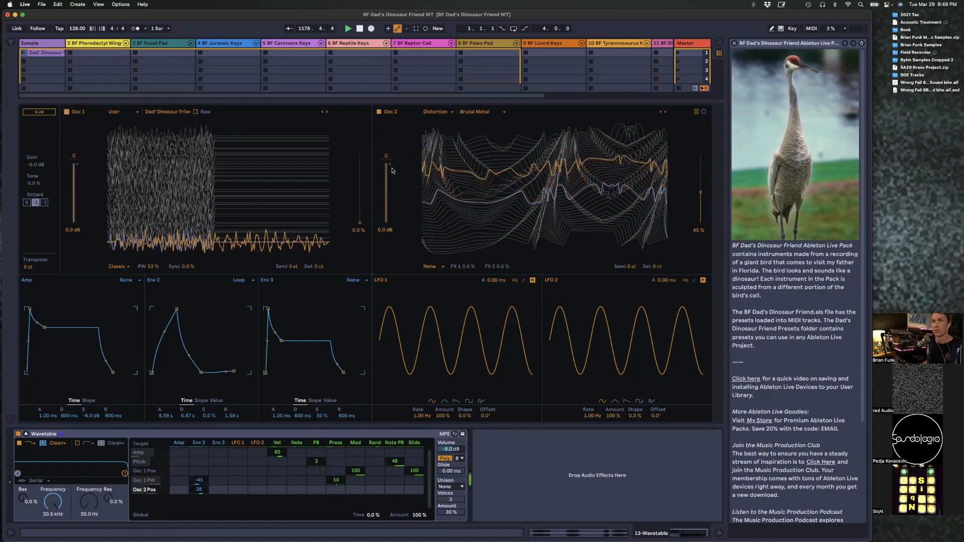
{"action": "mouse_move", "coordinate": [392, 171]}
{"action": "left_mouse_down"}
{"action": "mouse_move", "coordinate": [392, 206]}
{"action": "mouse_move", "coordinate": [386, 187]}
{"action": "left_mouse_up"}
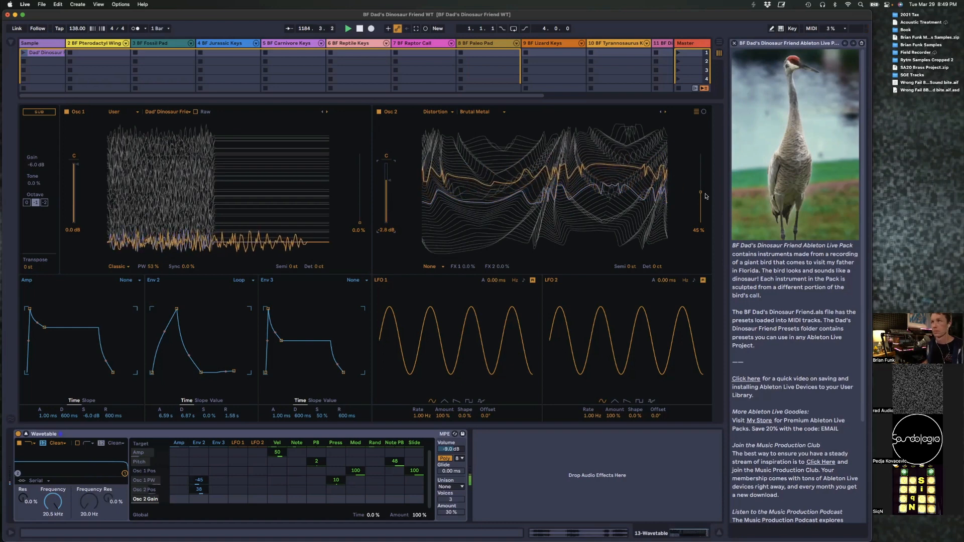
{"action": "left_click_drag", "start_coordinate": [702, 195], "coordinate": [702, 191]}
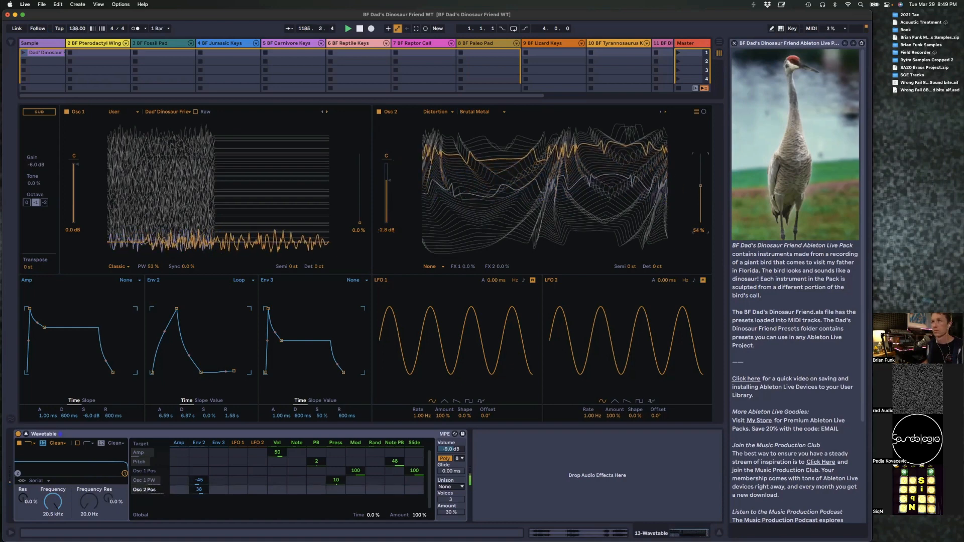
Step: Audition the DP Fold and Westcoast Fold wavetables in Osc 2 and settle on Freak
{"action": "left_click", "coordinate": [495, 112]}
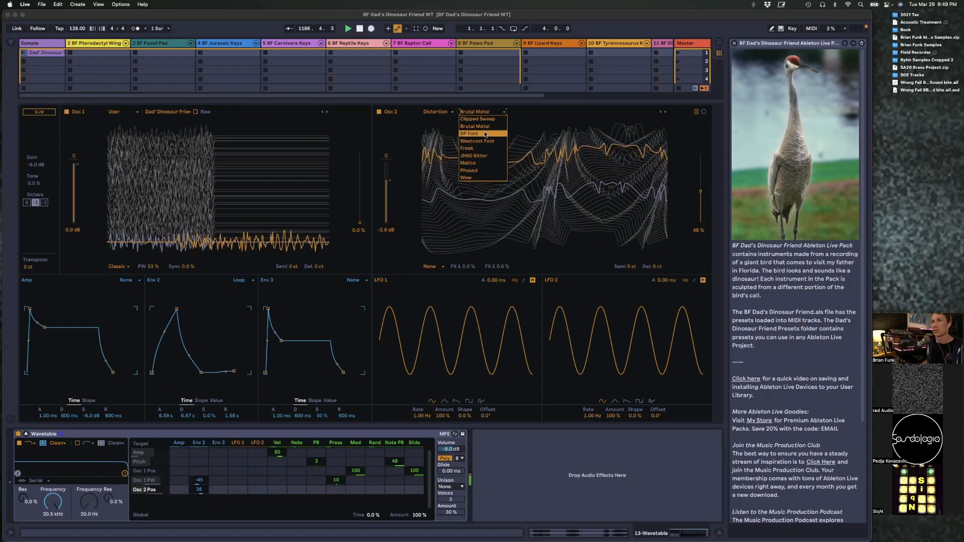
{"action": "left_click", "coordinate": [486, 134]}
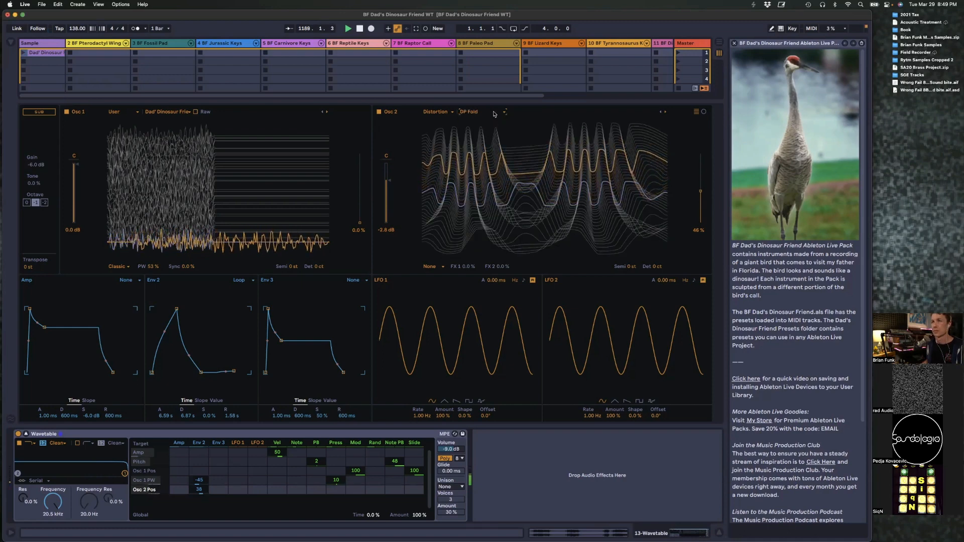
{"action": "left_click", "coordinate": [494, 113]}
{"action": "left_click", "coordinate": [491, 118]}
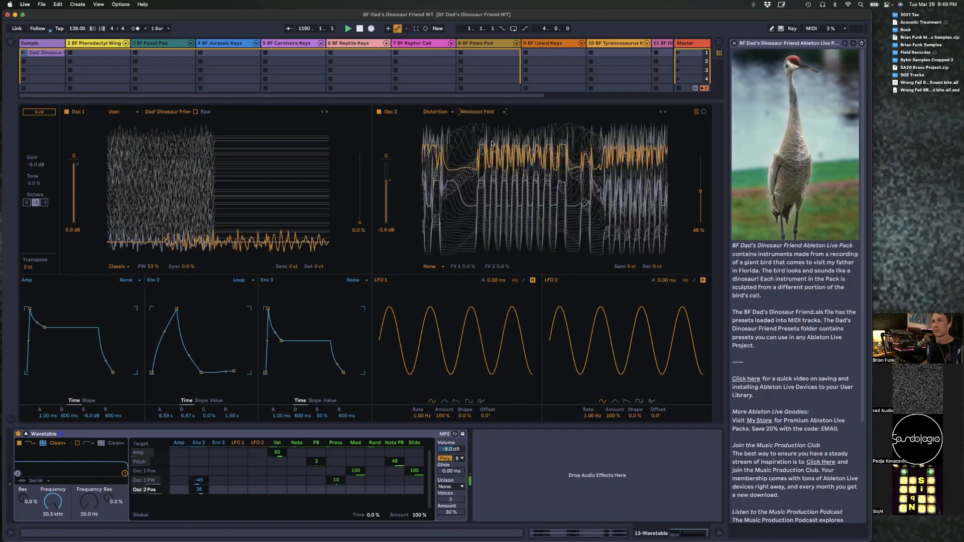
{"action": "left_click", "coordinate": [492, 113]}
{"action": "left_click", "coordinate": [491, 153]}
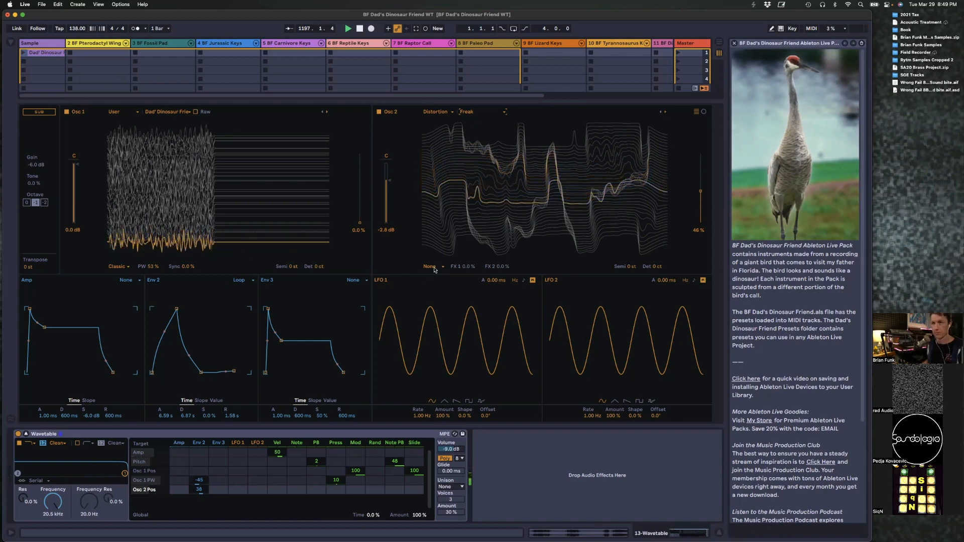
Step: Set the amp envelope release to 1.25 s and lower the Osc 2 gain to -10 dB
{"action": "left_click_drag", "start_coordinate": [107, 416], "coordinate": [107, 402]}
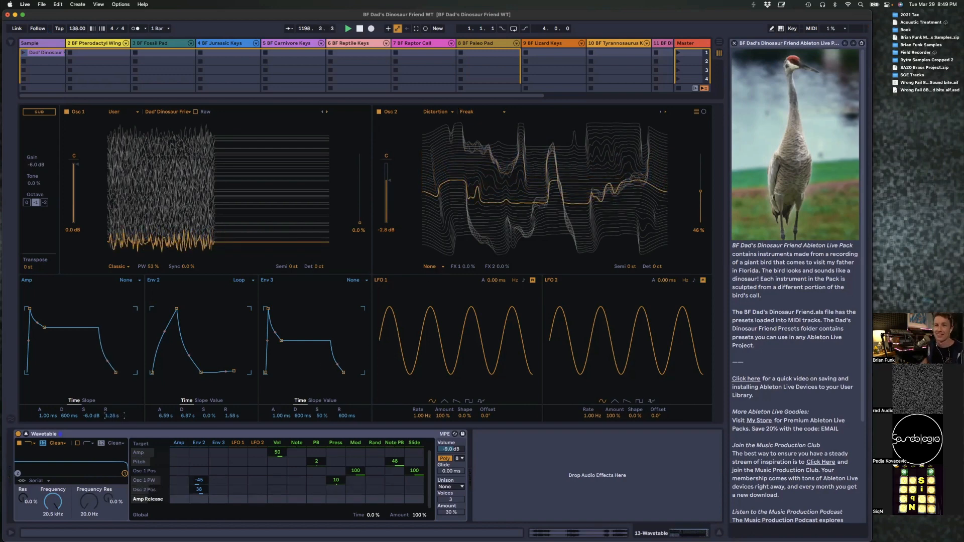
{"action": "left_click", "coordinate": [379, 112]}
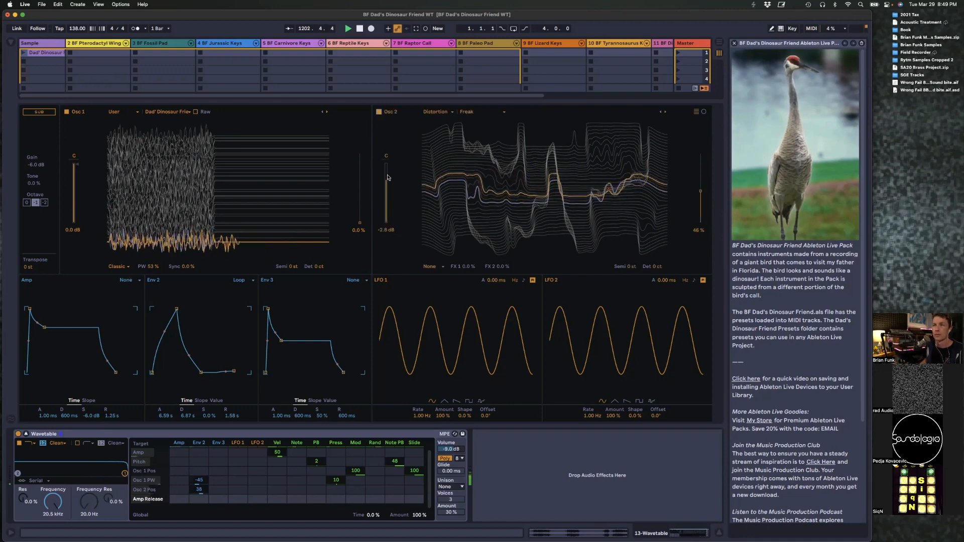
{"action": "left_click_drag", "start_coordinate": [388, 177], "coordinate": [387, 222]}
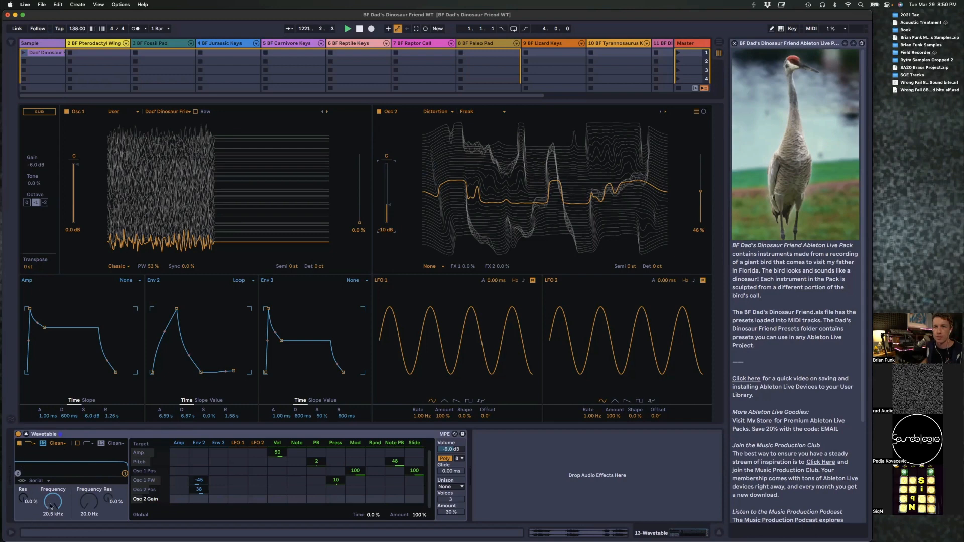
Step: Modulate the Filter 1 frequency with Env 3 at -72, shaping Env 3 with a 7.71 s decay and 0% sustain
{"action": "mouse_move", "coordinate": [50, 506]}
{"action": "left_mouse_down"}
{"action": "mouse_move", "coordinate": [50, 528]}
{"action": "mouse_move", "coordinate": [51, 506]}
{"action": "left_mouse_up"}
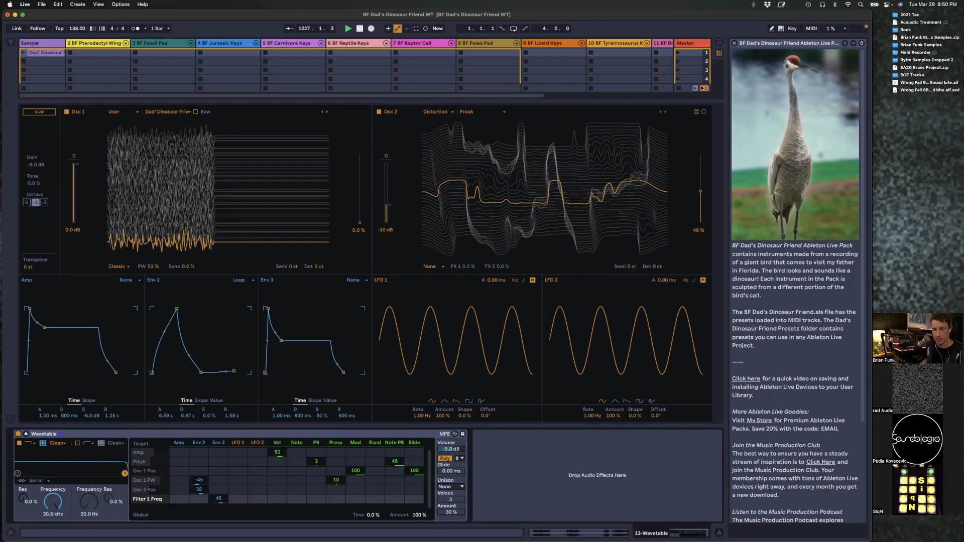
{"action": "left_click_drag", "start_coordinate": [219, 498], "coordinate": [218, 541]}
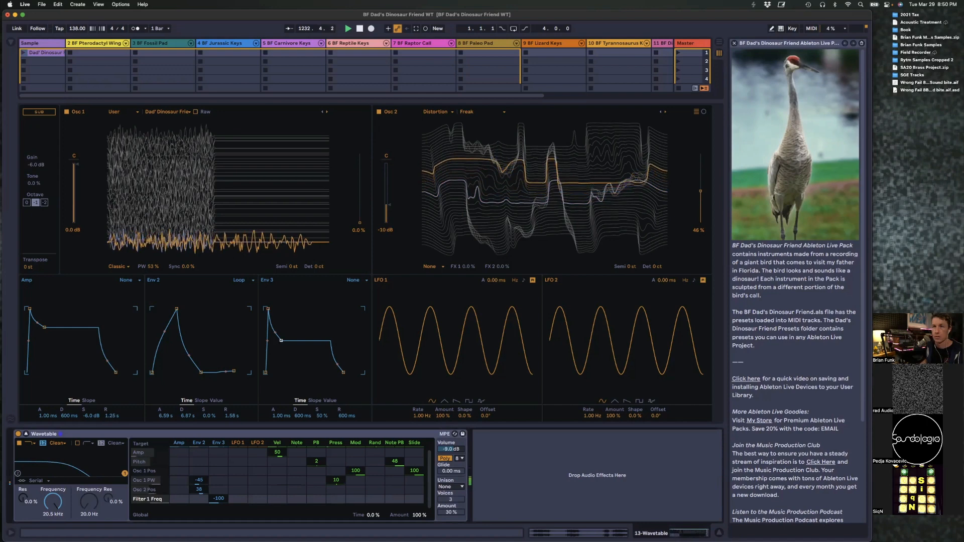
{"action": "left_click_drag", "start_coordinate": [282, 341], "coordinate": [293, 374]}
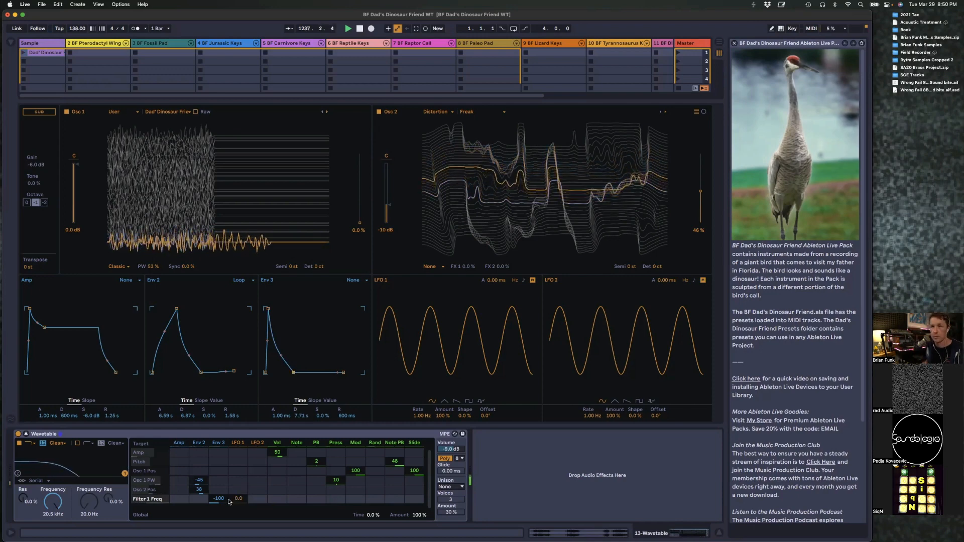
{"action": "left_click_drag", "start_coordinate": [220, 503], "coordinate": [220, 505]}
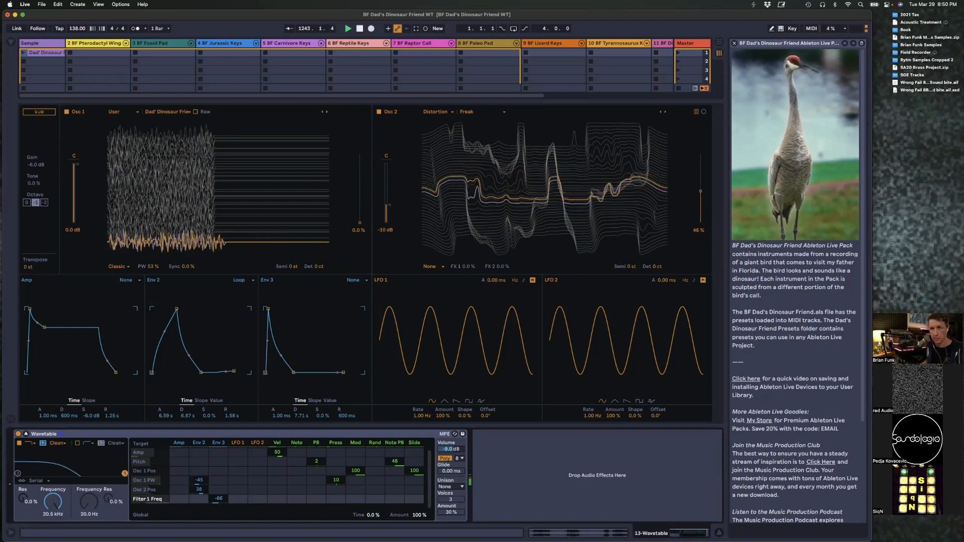
{"action": "left_click_drag", "start_coordinate": [218, 498], "coordinate": [218, 489]}
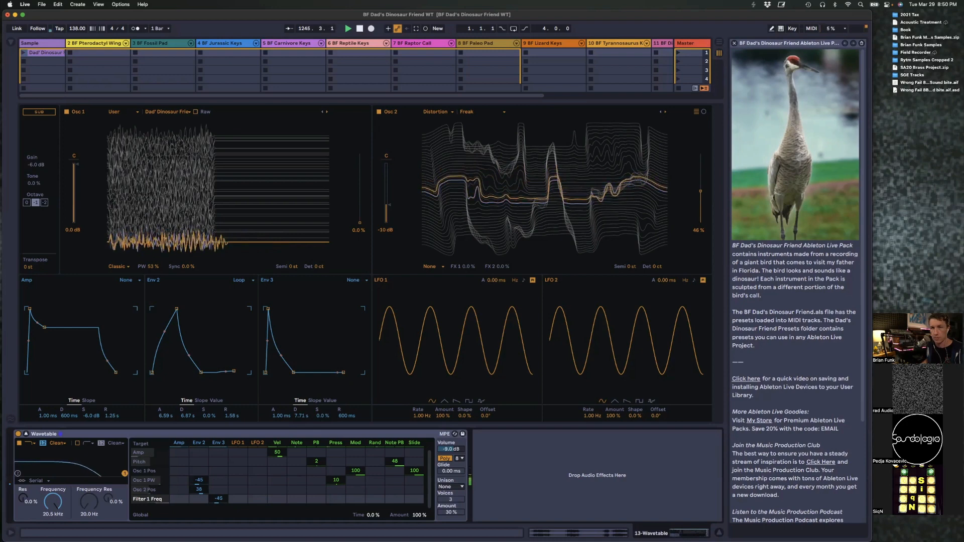
{"action": "left_click_drag", "start_coordinate": [219, 499], "coordinate": [219, 513]}
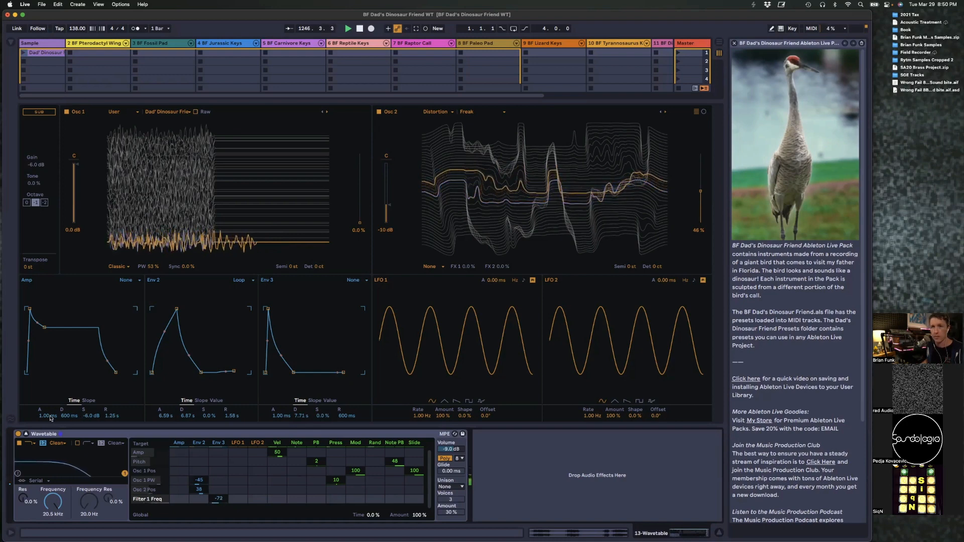
Step: Lengthen the amp envelope attack to 504 ms
{"action": "left_click_drag", "start_coordinate": [50, 416], "coordinate": [50, 396]}
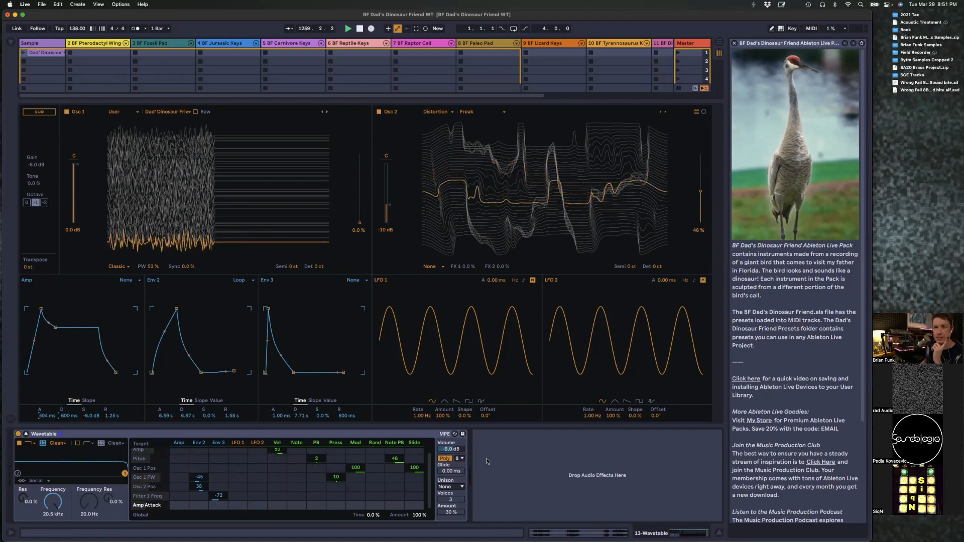
Step: Modulate the Osc 2 position by 19 and the Filter 1 frequency by -9.4 with the Press source
{"action": "left_click", "coordinate": [379, 499]}
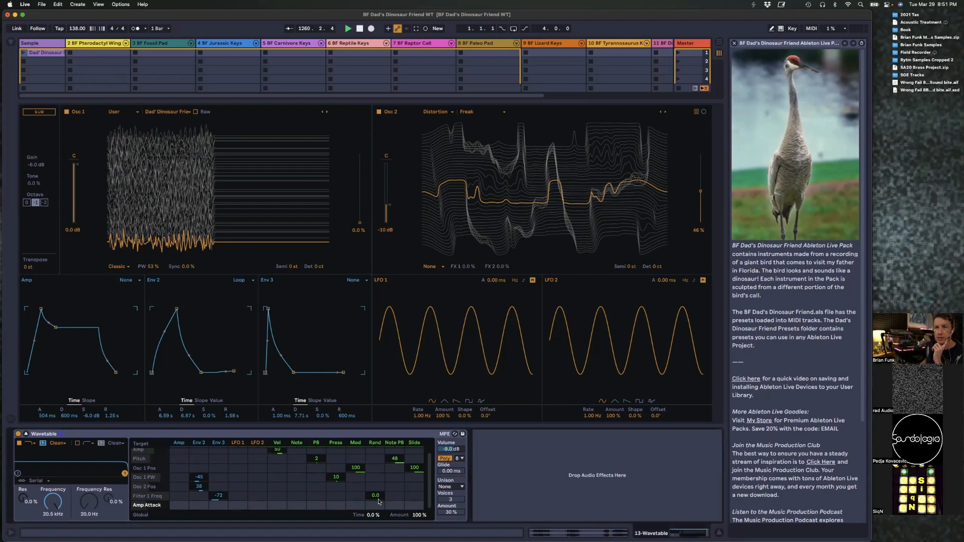
{"action": "left_click", "coordinate": [336, 488]}
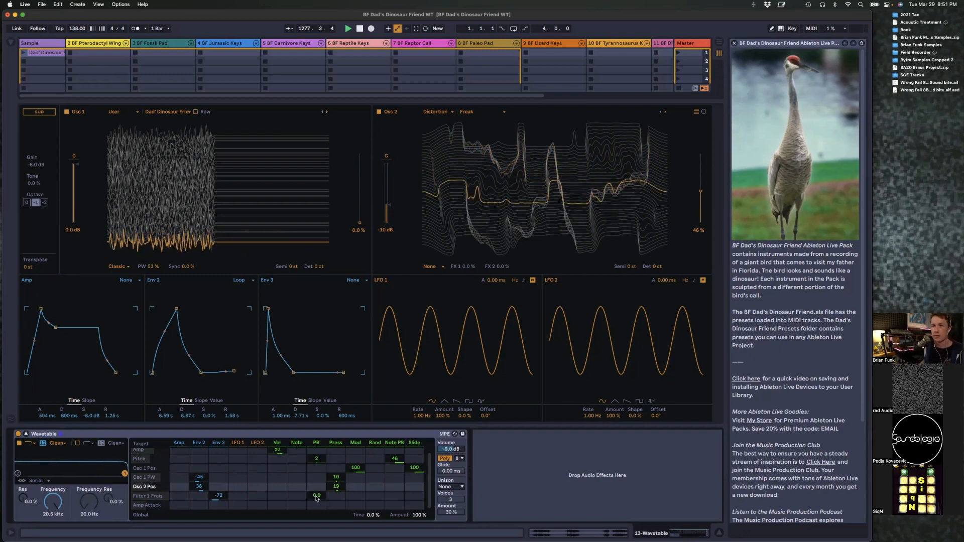
{"action": "left_click", "coordinate": [334, 499]}
{"action": "left_click_drag", "start_coordinate": [336, 495], "coordinate": [336, 489]}
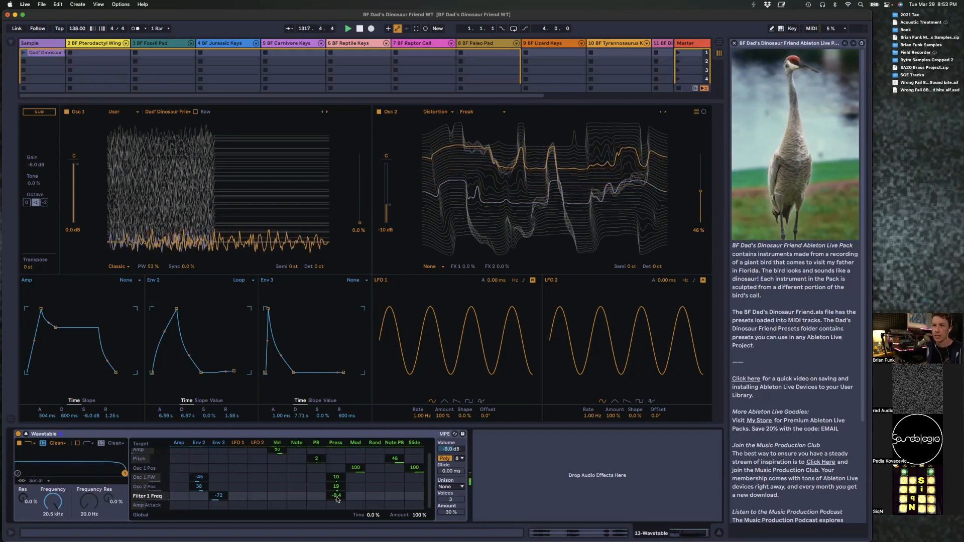
Step: Modulate the pitch with the Press source at an amount of 0.1
{"action": "scroll", "coordinate": [337, 453], "scroll_direction": "up", "scroll_amount": 1}
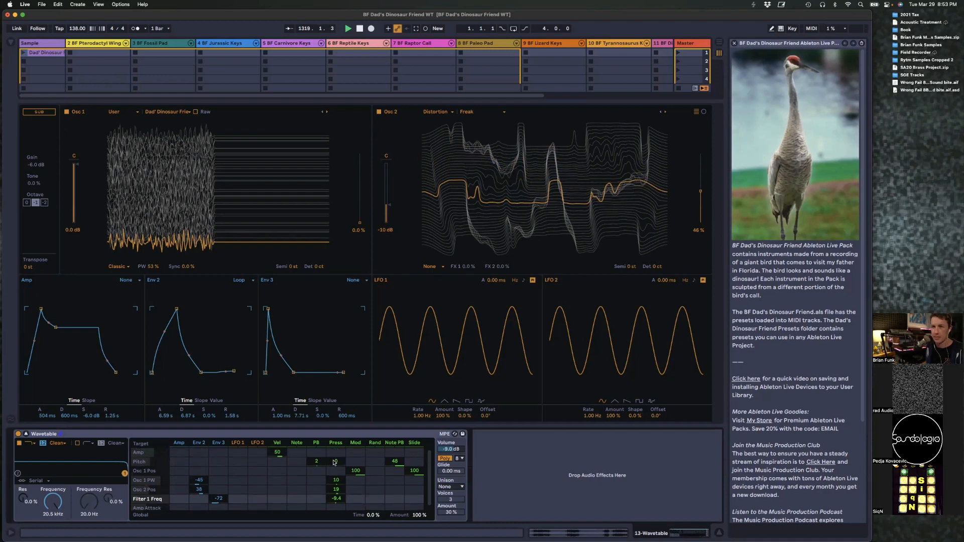
{"action": "left_click", "coordinate": [336, 463]}
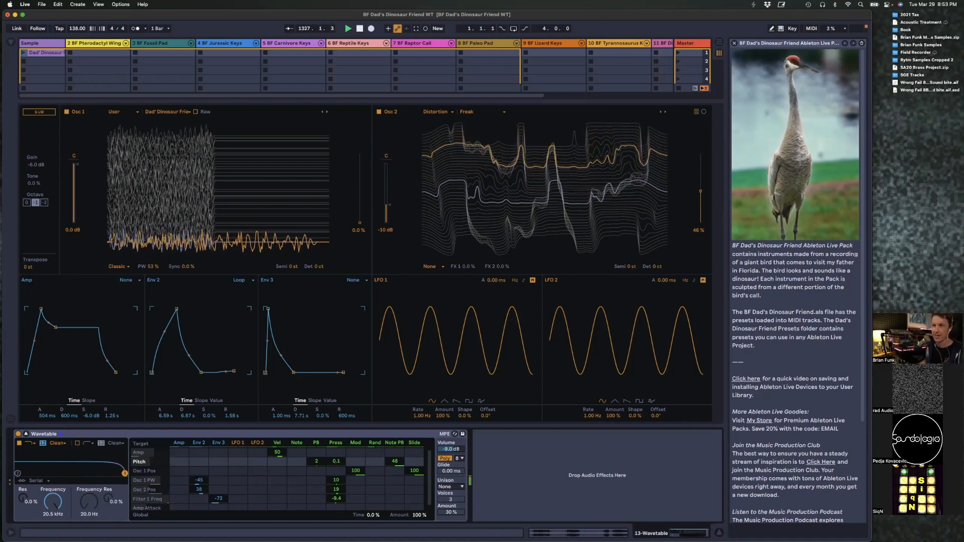
{"action": "left_click_drag", "start_coordinate": [341, 463], "coordinate": [342, 463]}
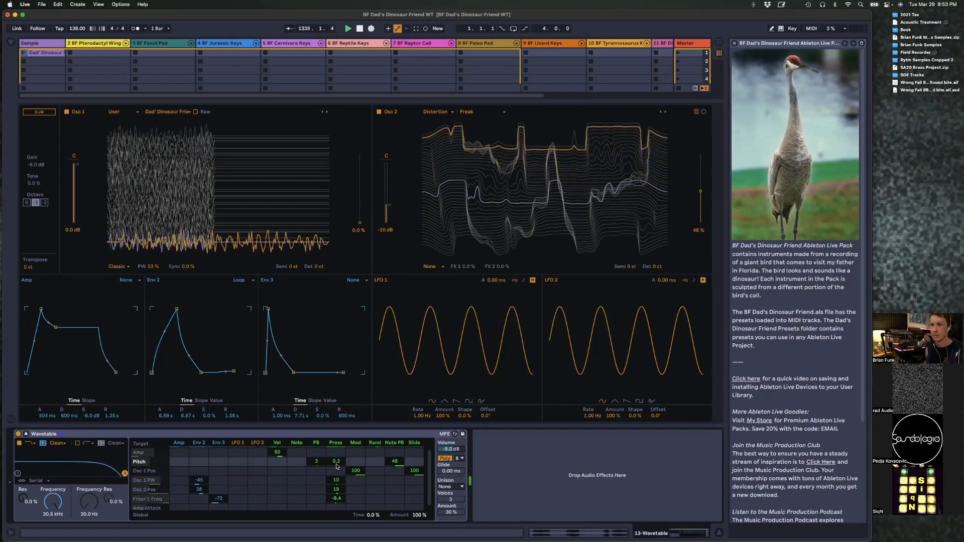
{"action": "key", "text": "BackSpace"}
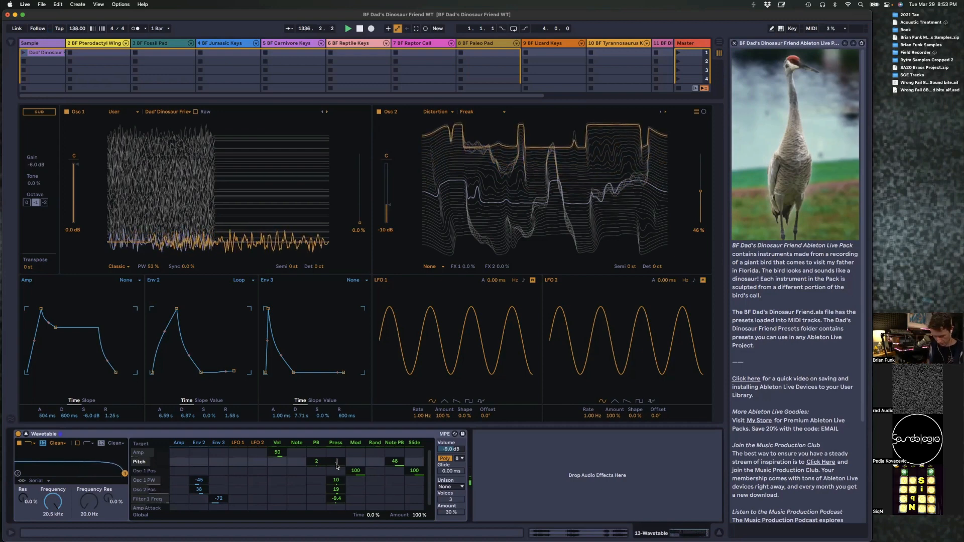
{"action": "type", "text": "1"}
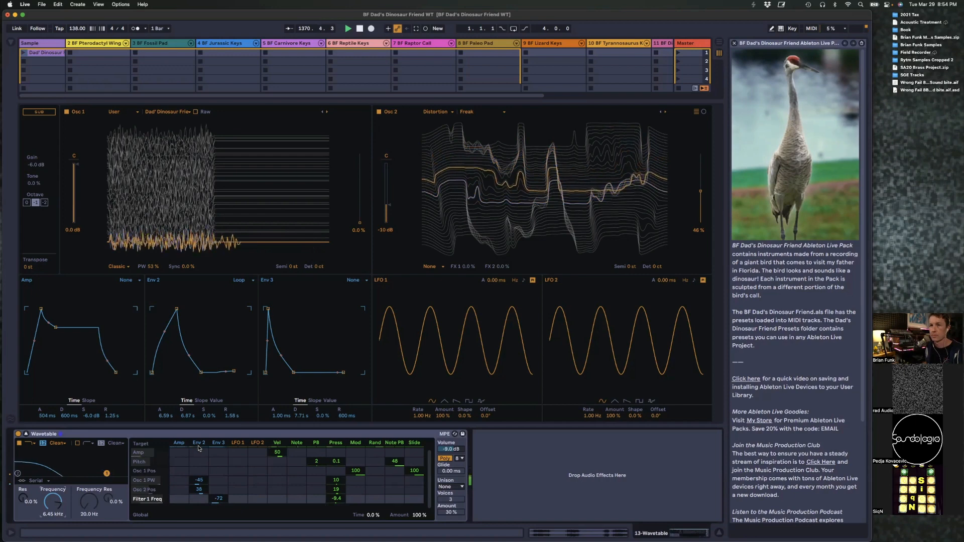
Step: Set the Wavetable unison mode to Classic
{"action": "left_click", "coordinate": [343, 435]}
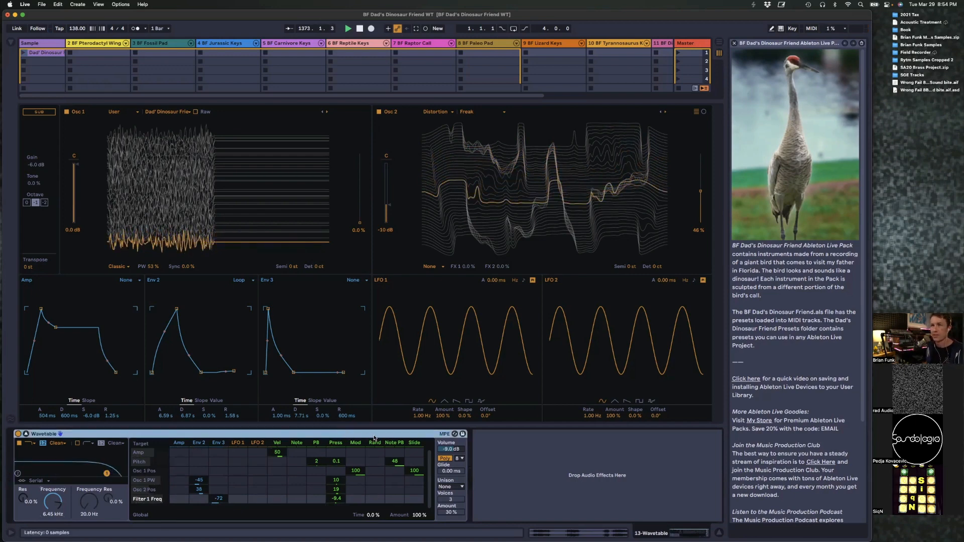
{"action": "left_click", "coordinate": [452, 487]}
{"action": "left_click", "coordinate": [452, 488]}
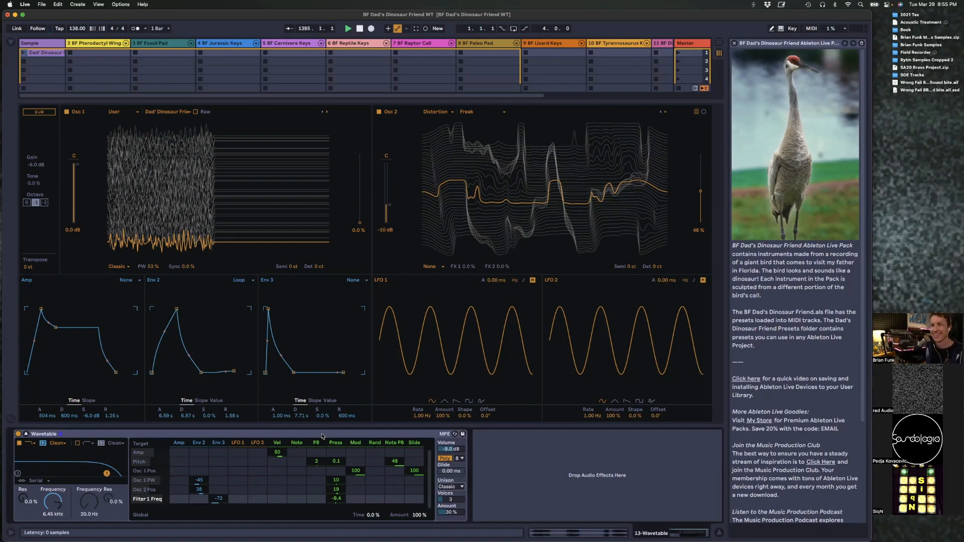
Step: Group the Wavetable device into an Instrument Rack and show the rack's macro controls
{"action": "left_click", "coordinate": [364, 434]}
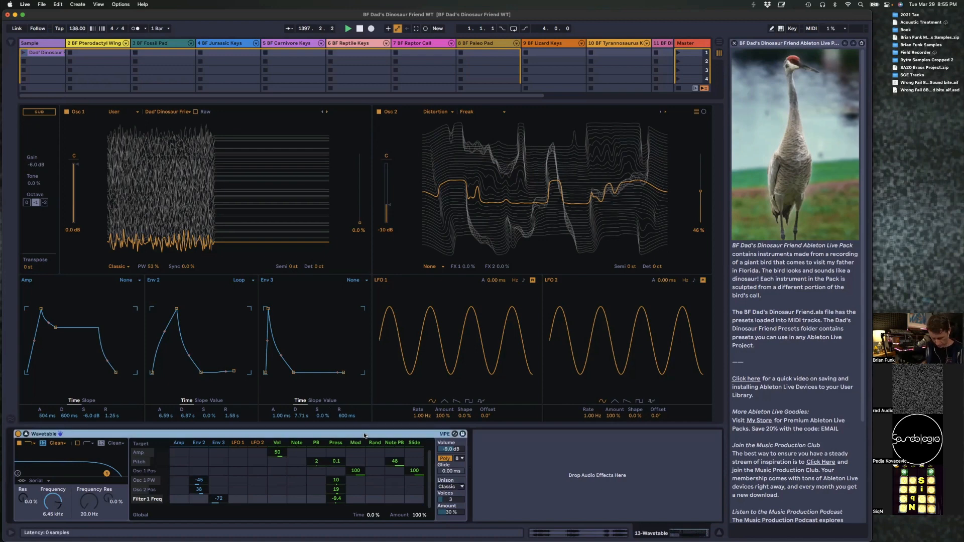
{"action": "key", "text": "super+g"}
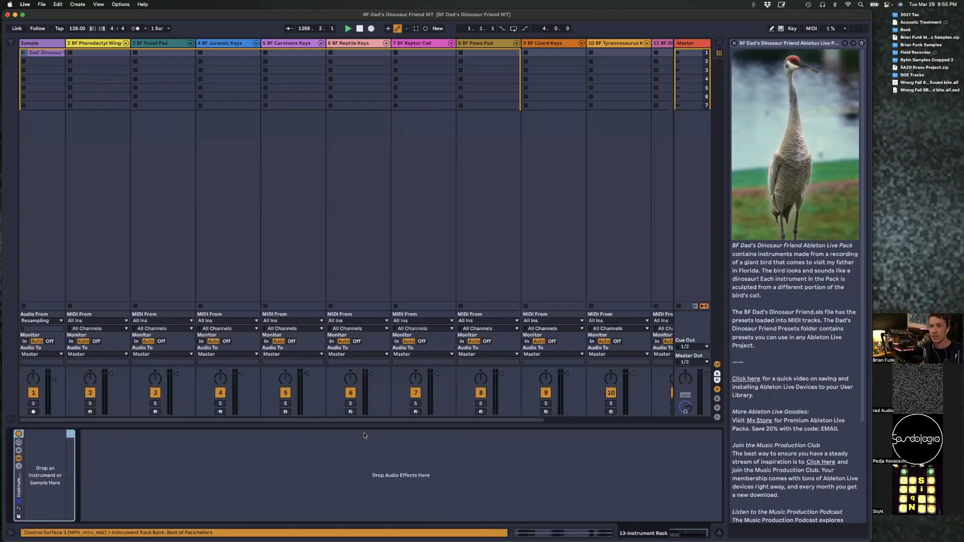
{"action": "left_click", "coordinate": [19, 444]}
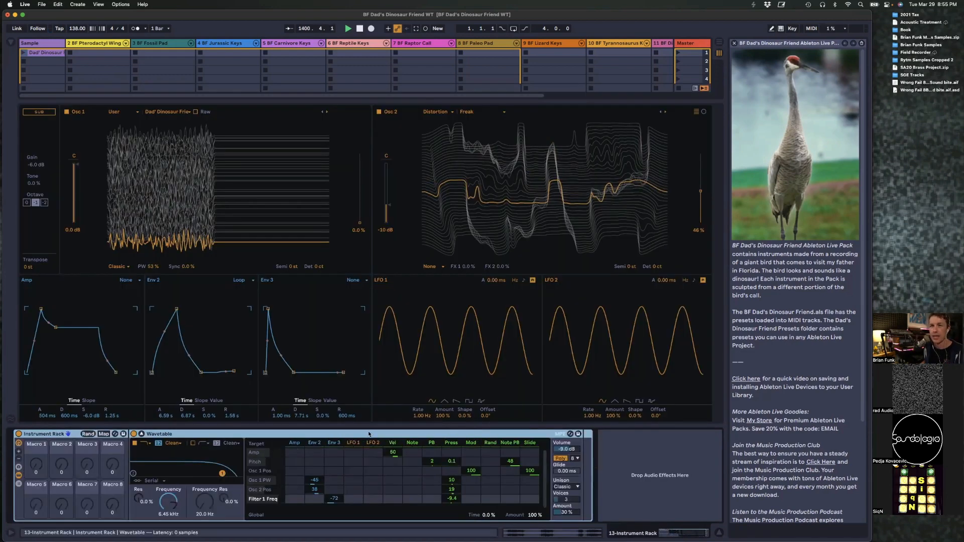
Step: Map the amp envelope's attack, decay, sustain and release to Macros 1 through 4
{"action": "right_click", "coordinate": [44, 417]}
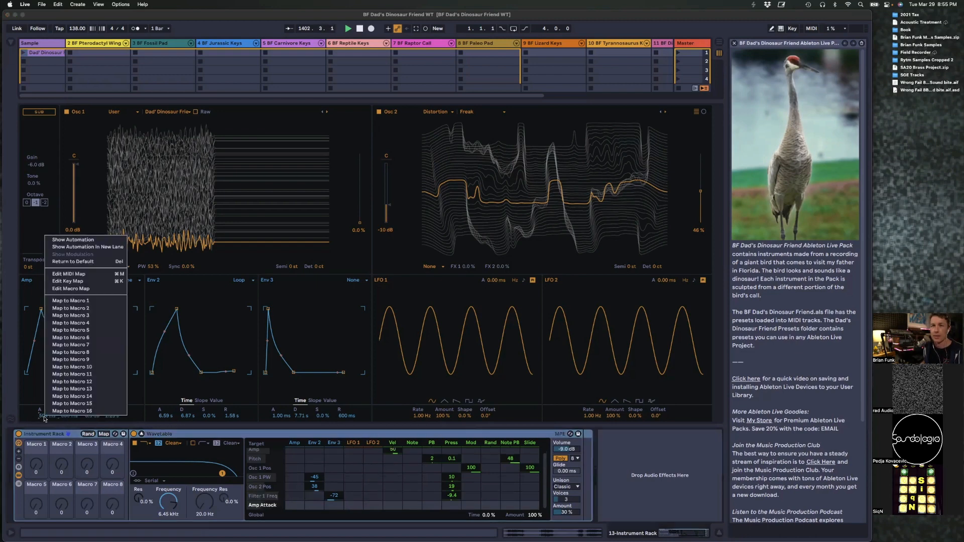
{"action": "left_click", "coordinate": [78, 303]}
{"action": "right_click", "coordinate": [71, 416]}
{"action": "left_click", "coordinate": [102, 310]}
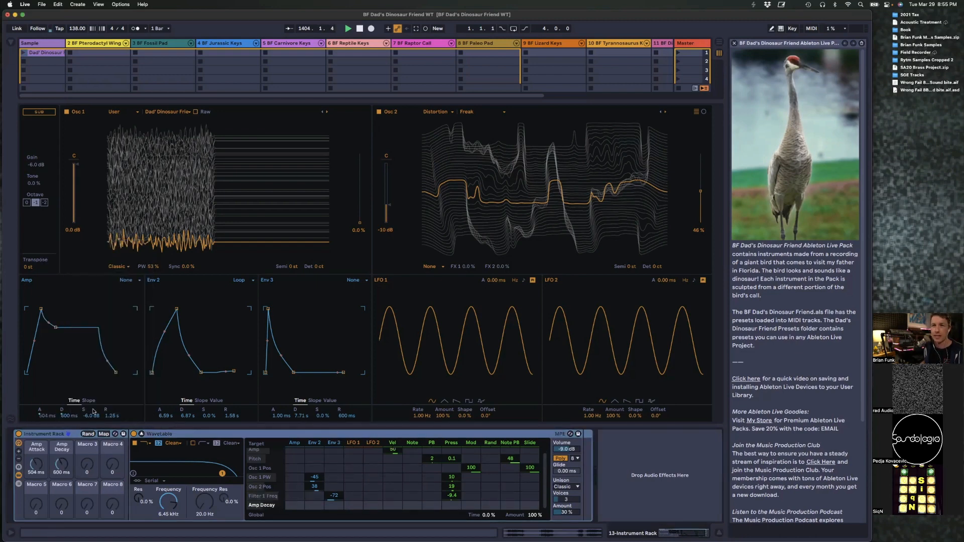
{"action": "right_click", "coordinate": [94, 416]}
{"action": "left_click", "coordinate": [136, 316]}
{"action": "right_click", "coordinate": [119, 415]}
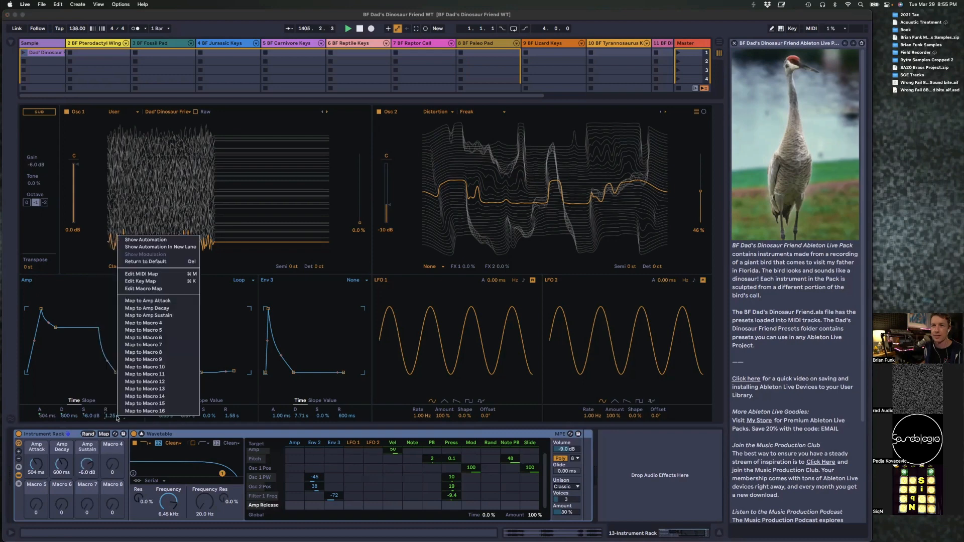
{"action": "left_click", "coordinate": [148, 324]}
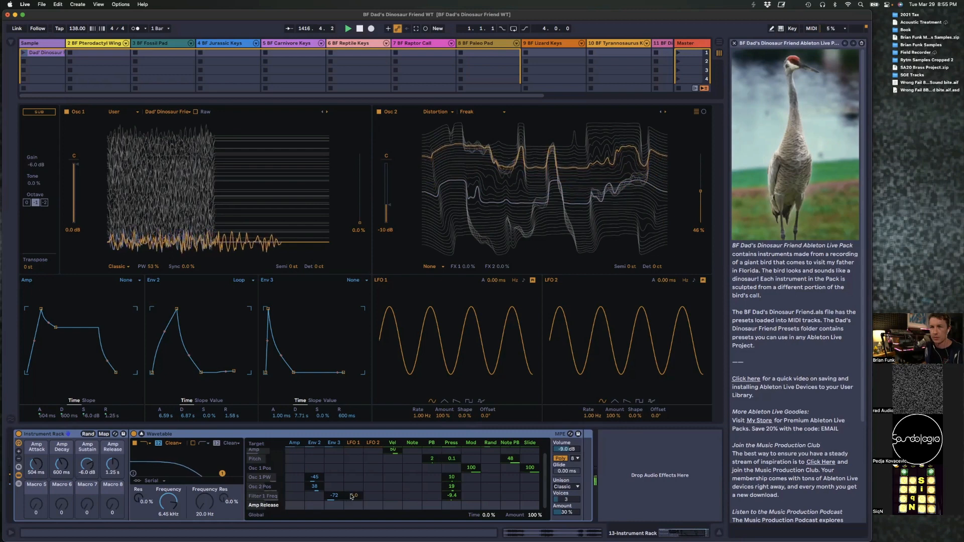
Step: Shorten the Env 3 release to 4.03 ms and detune Osc 2 by 6 ct
{"action": "mouse_move", "coordinate": [344, 372]}
{"action": "left_mouse_down"}
{"action": "mouse_move", "coordinate": [350, 346]}
{"action": "mouse_move", "coordinate": [348, 372]}
{"action": "left_mouse_up"}
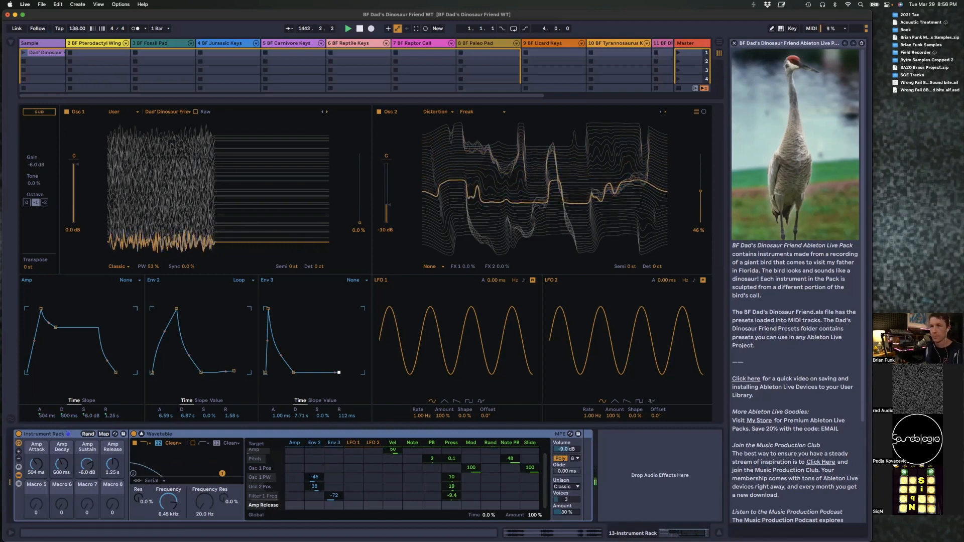
{"action": "left_click_drag", "start_coordinate": [339, 372], "coordinate": [336, 372]}
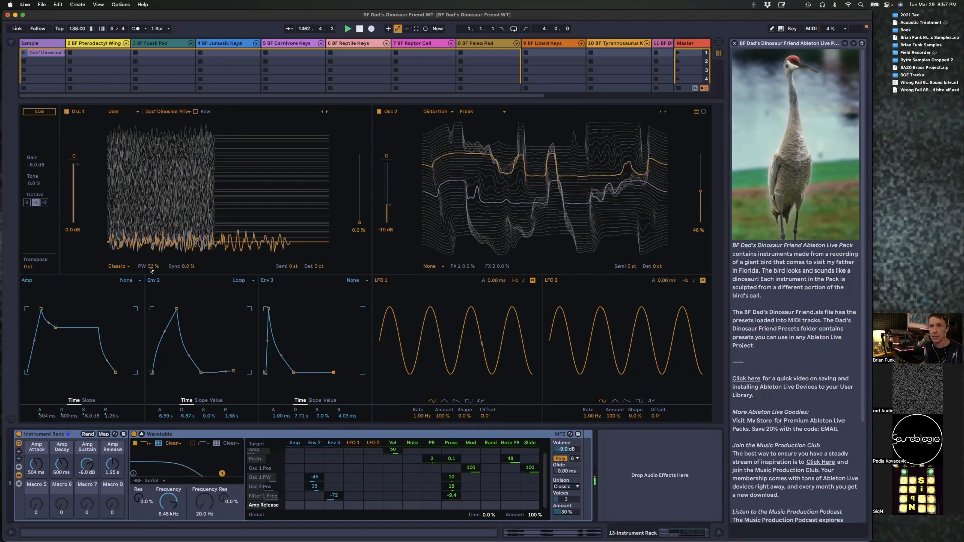
{"action": "left_click_drag", "start_coordinate": [151, 270], "coordinate": [152, 267]}
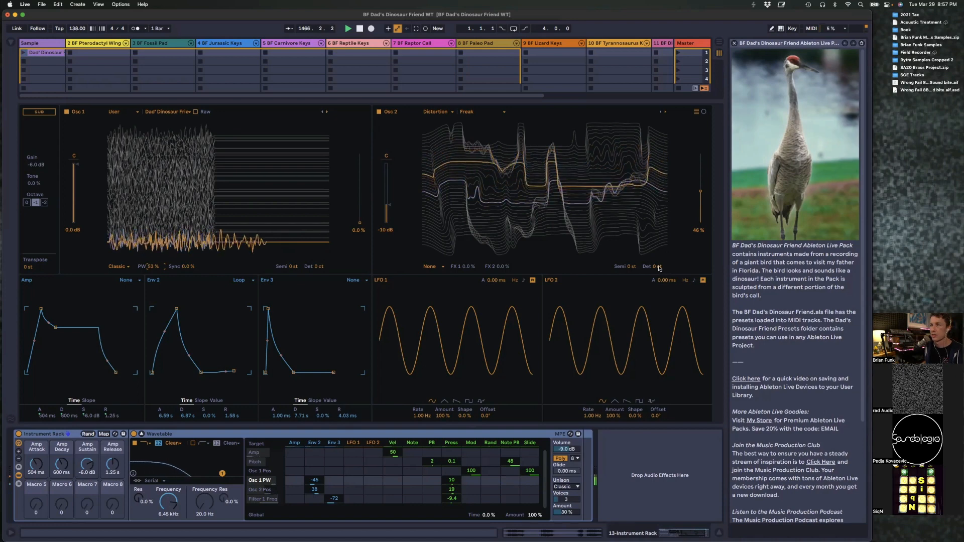
{"action": "left_click_drag", "start_coordinate": [659, 269], "coordinate": [660, 261]}
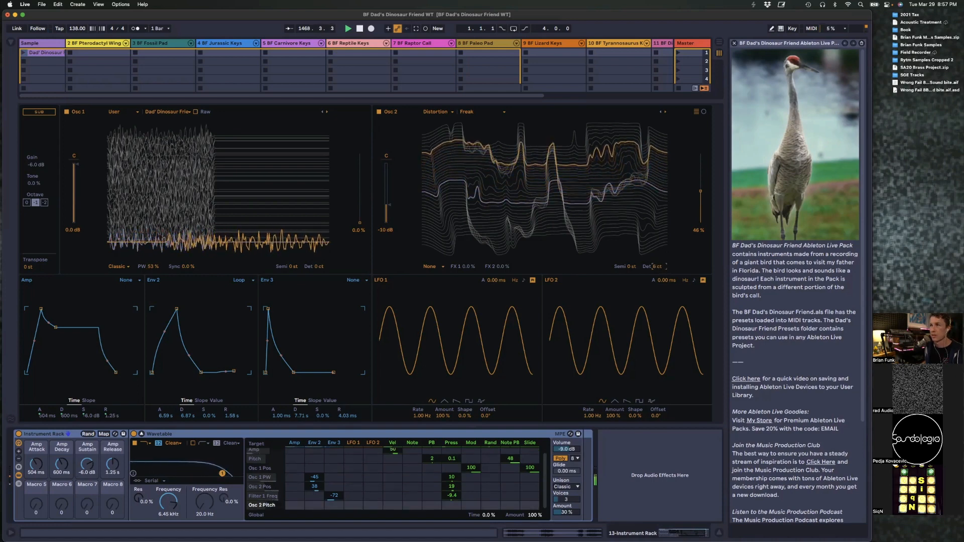
Step: Reset Osc 2's detune to 0 ct and show the Instrument Rack's Macro Variations
{"action": "left_click_drag", "start_coordinate": [658, 267], "coordinate": [658, 268]}
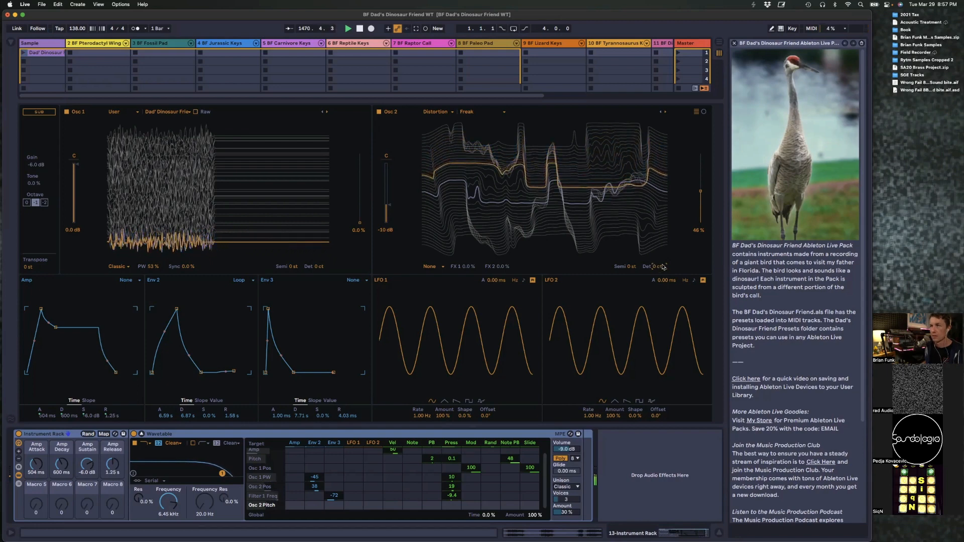
{"action": "left_click_drag", "start_coordinate": [705, 195], "coordinate": [705, 195]}
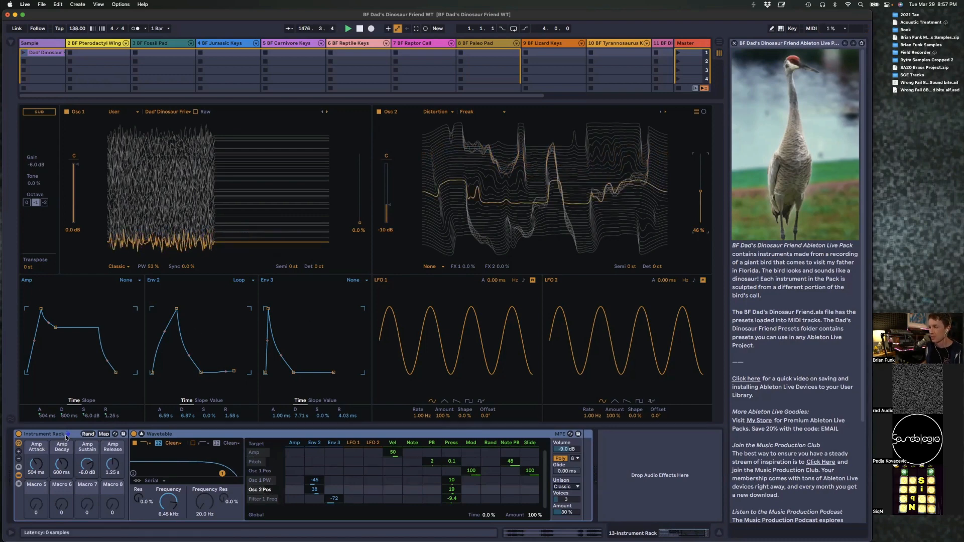
{"action": "left_click", "coordinate": [49, 441]}
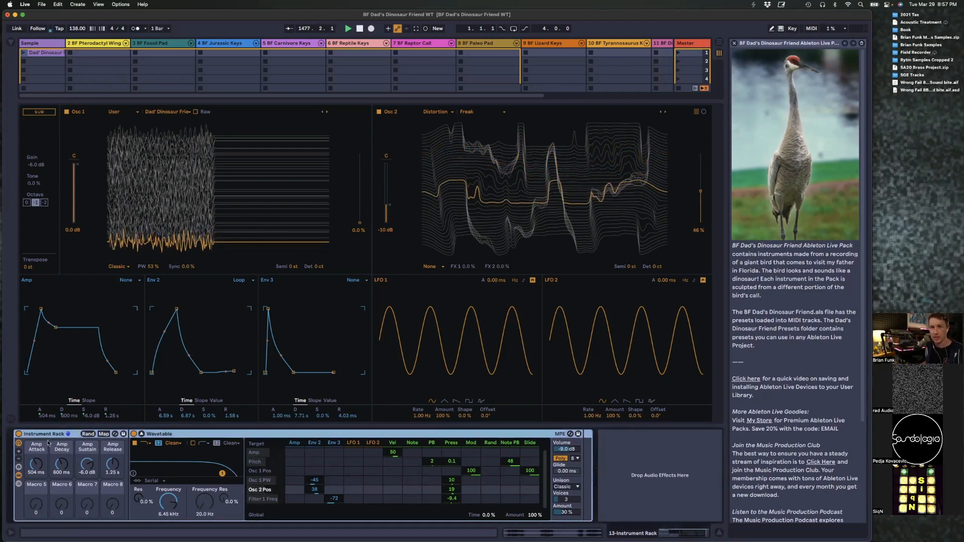
{"action": "left_click", "coordinate": [19, 468]}
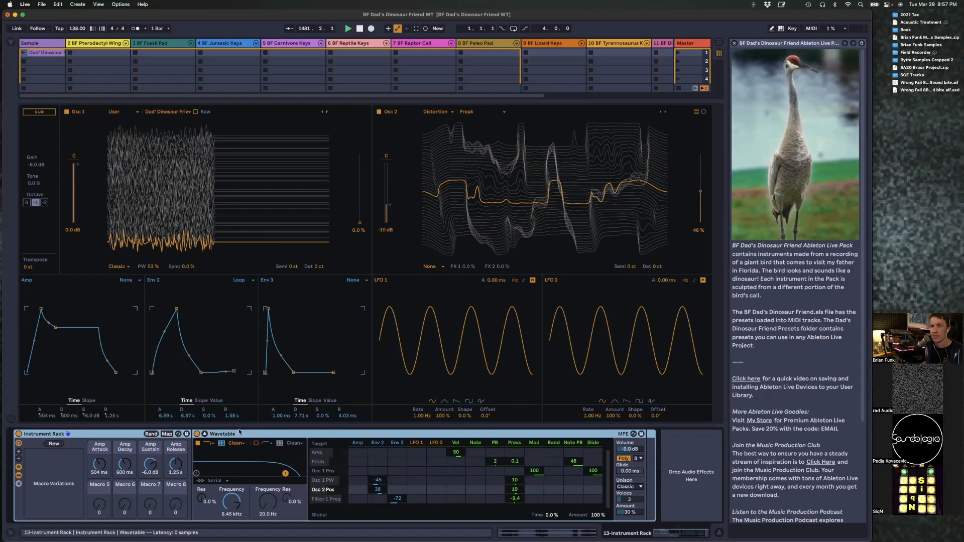
Step: Open the browser and add the Vector Delay audio effect after the Instrument Rack
{"action": "left_click", "coordinate": [10, 44]}
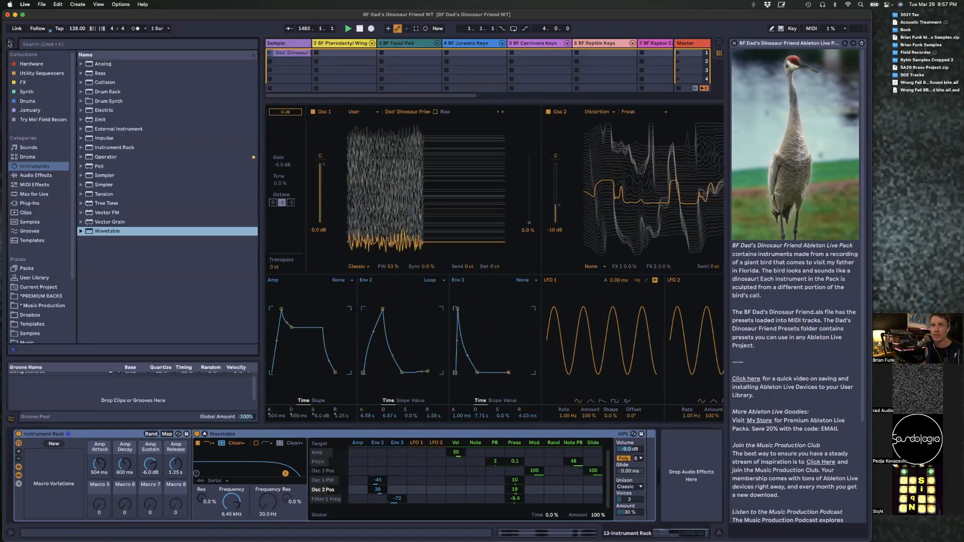
{"action": "left_click", "coordinate": [34, 175]}
{"action": "scroll", "coordinate": [86, 183], "scroll_direction": "up", "scroll_amount": 5}
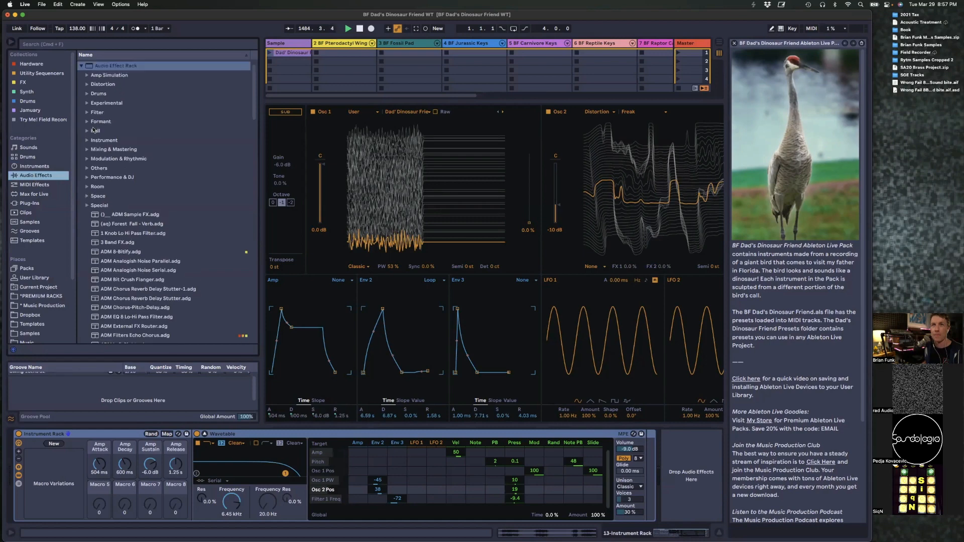
{"action": "left_click", "coordinate": [80, 84]}
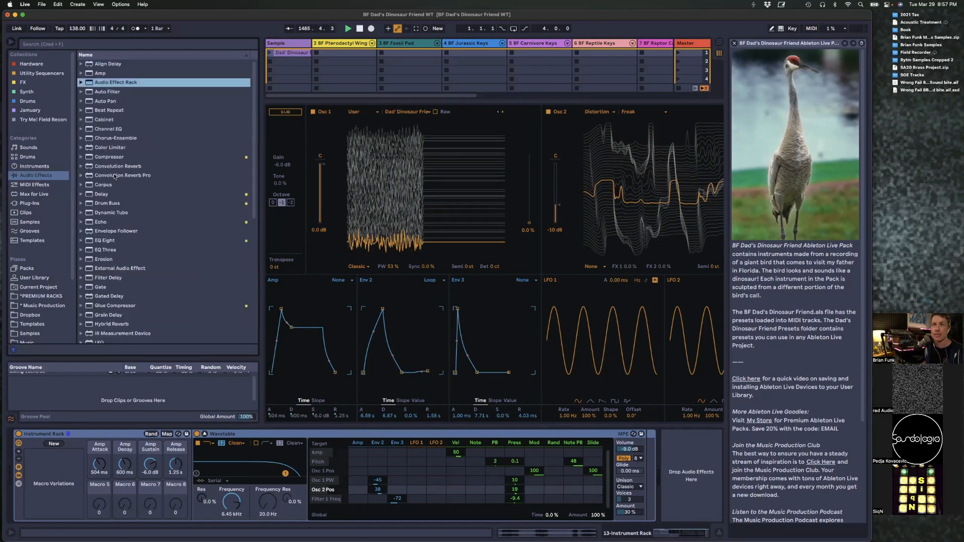
{"action": "scroll", "coordinate": [123, 202], "scroll_direction": "down", "scroll_amount": 8}
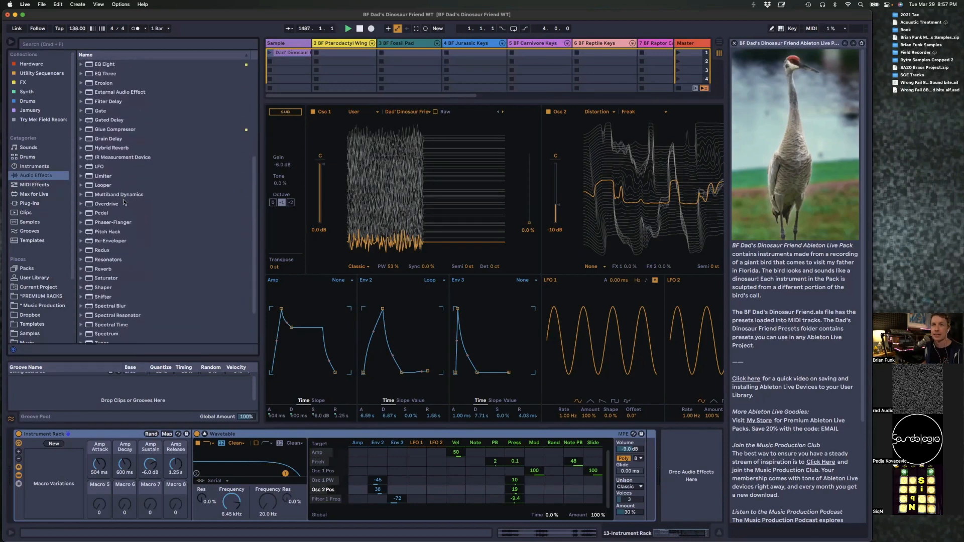
{"action": "scroll", "coordinate": [124, 202], "scroll_direction": "down", "scroll_amount": 1}
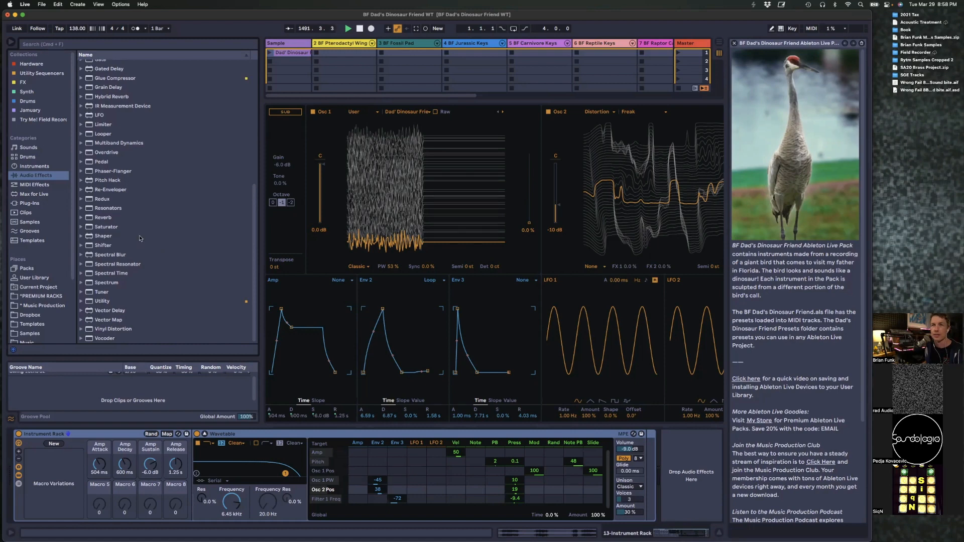
{"action": "left_click", "coordinate": [106, 313]}
{"action": "left_click_drag", "start_coordinate": [113, 315], "coordinate": [683, 461]}
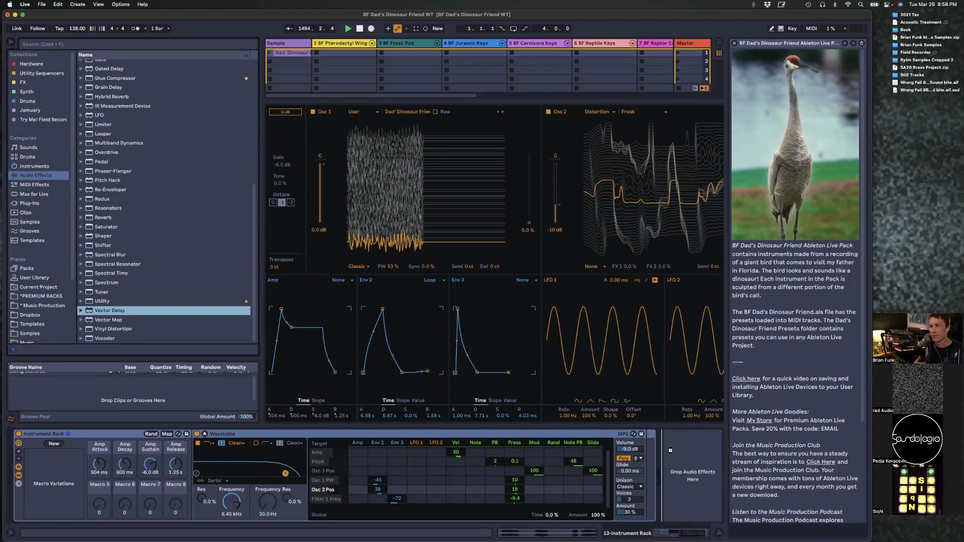
{"action": "left_click_drag", "start_coordinate": [671, 452], "coordinate": [672, 453]}
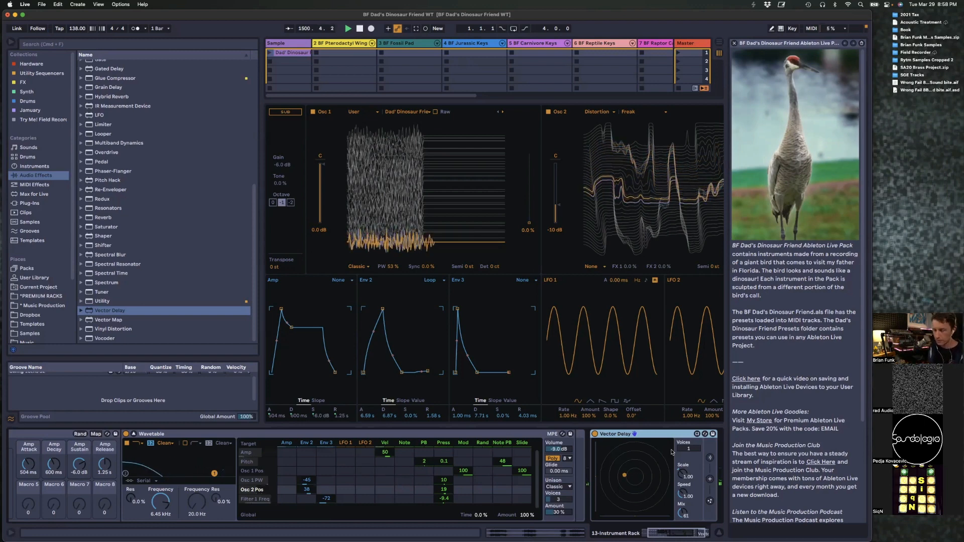
Step: Set the Vector Delay's voices to 4 and show the Info View for parameter descriptions
{"action": "scroll", "coordinate": [689, 451], "scroll_direction": "left", "scroll_amount": 2}
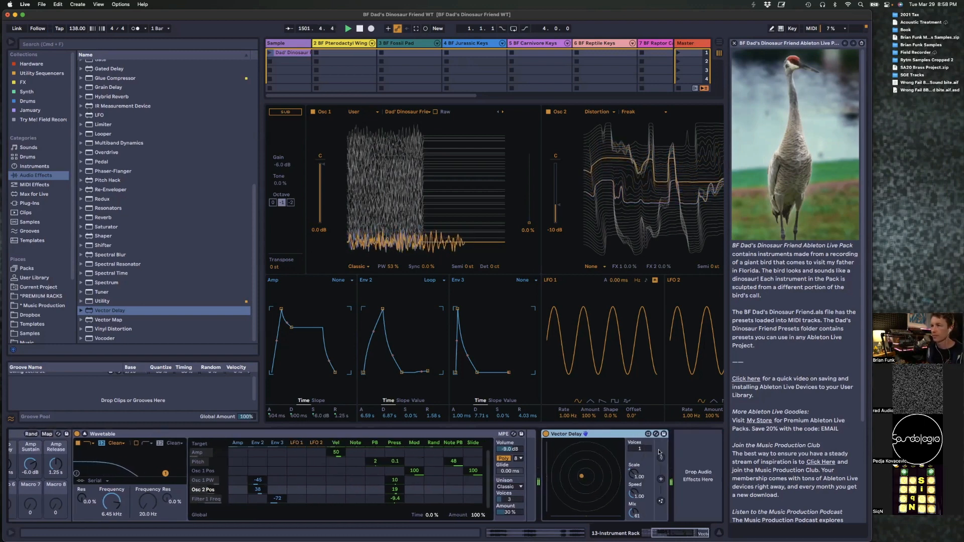
{"action": "scroll", "coordinate": [705, 450], "scroll_direction": "right", "scroll_amount": 4}
{"action": "left_click_drag", "start_coordinate": [639, 449], "coordinate": [639, 443]}
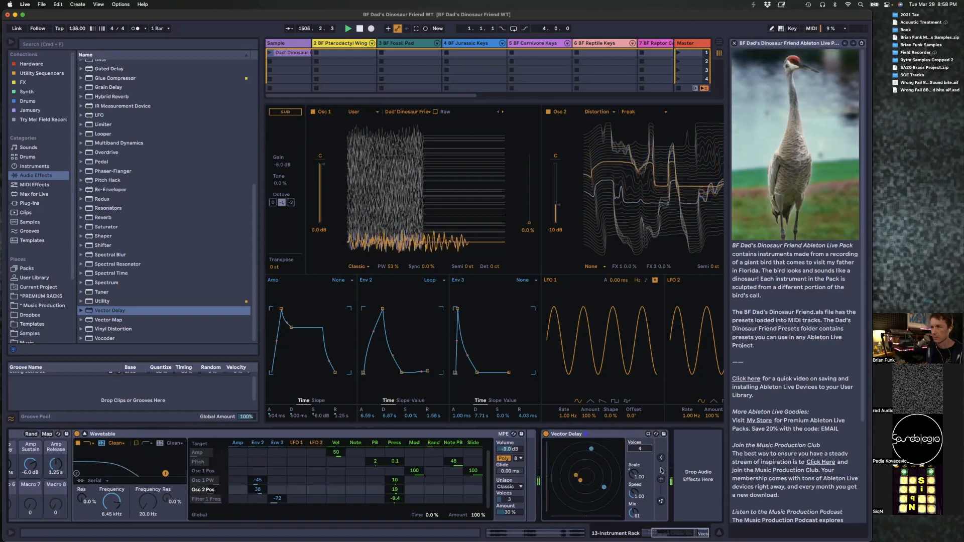
{"action": "key", "text": "shift+slash"}
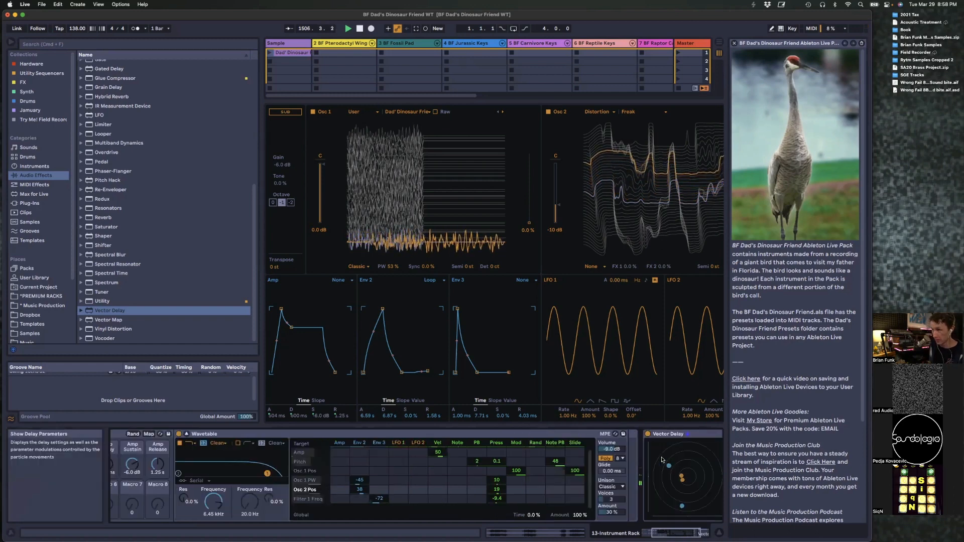
{"action": "scroll", "coordinate": [680, 436], "scroll_direction": "right", "scroll_amount": 2}
{"action": "scroll", "coordinate": [680, 436], "scroll_direction": "right", "scroll_amount": 2}
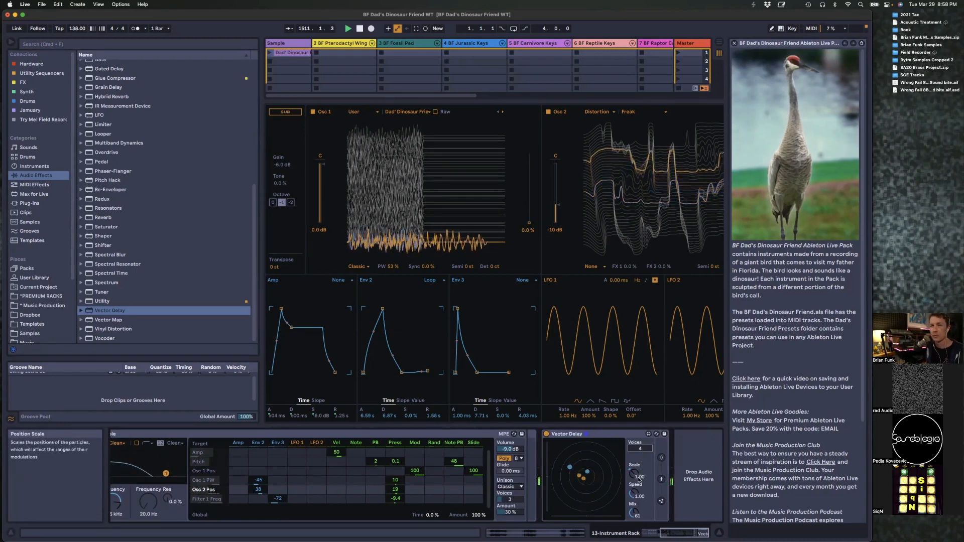
Step: Set the Vector Delay's Scale to 2.27, Speed to 0.78 and Mix to 53
{"action": "left_click_drag", "start_coordinate": [638, 479], "coordinate": [639, 462]}
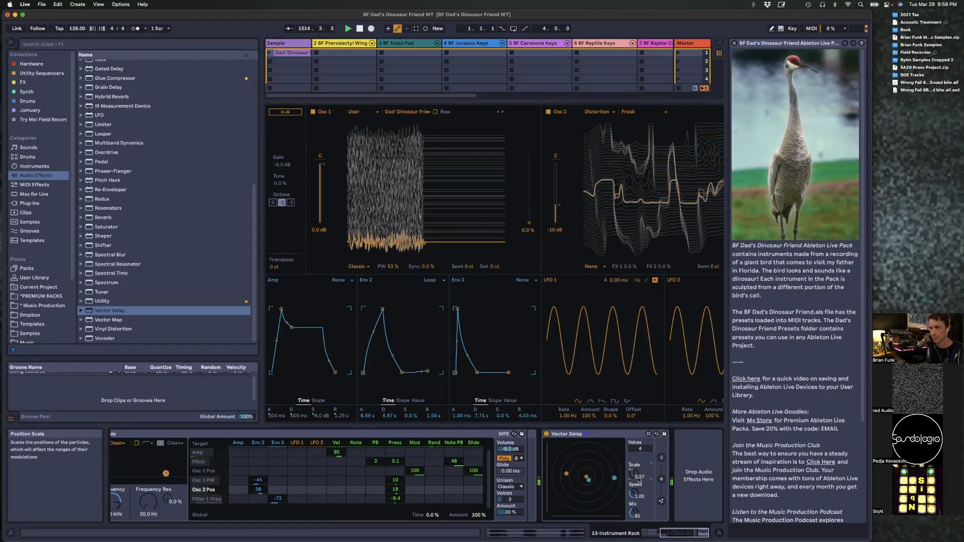
{"action": "mouse_move", "coordinate": [635, 492]}
{"action": "left_mouse_down"}
{"action": "mouse_move", "coordinate": [636, 474]}
{"action": "mouse_move", "coordinate": [635, 490]}
{"action": "left_mouse_up"}
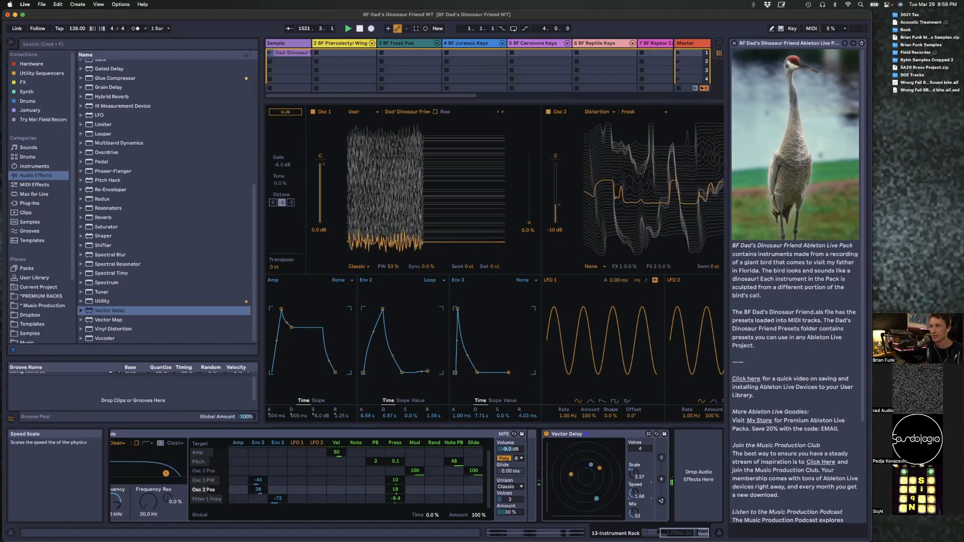
{"action": "left_click_drag", "start_coordinate": [633, 495], "coordinate": [632, 499]}
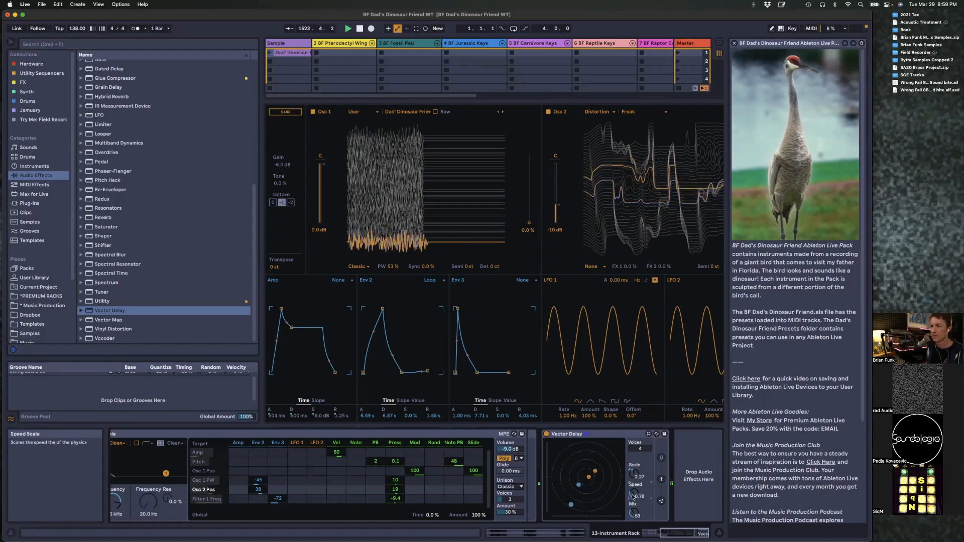
{"action": "left_click_drag", "start_coordinate": [589, 518], "coordinate": [610, 517]}
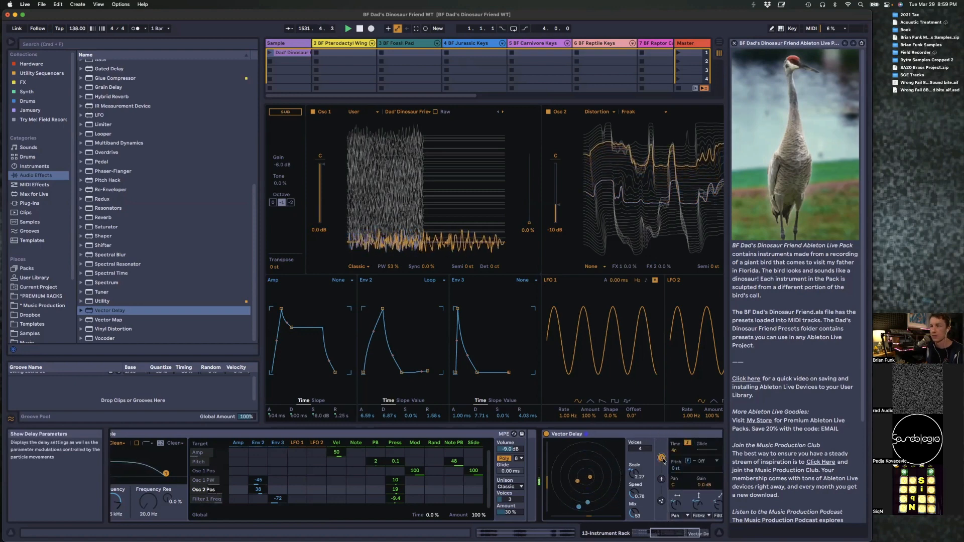
Step: In the Vector Delay's delay parameters, set Pitch to +12 st, enable Reverse and disable Recycle
{"action": "left_click", "coordinate": [662, 458]}
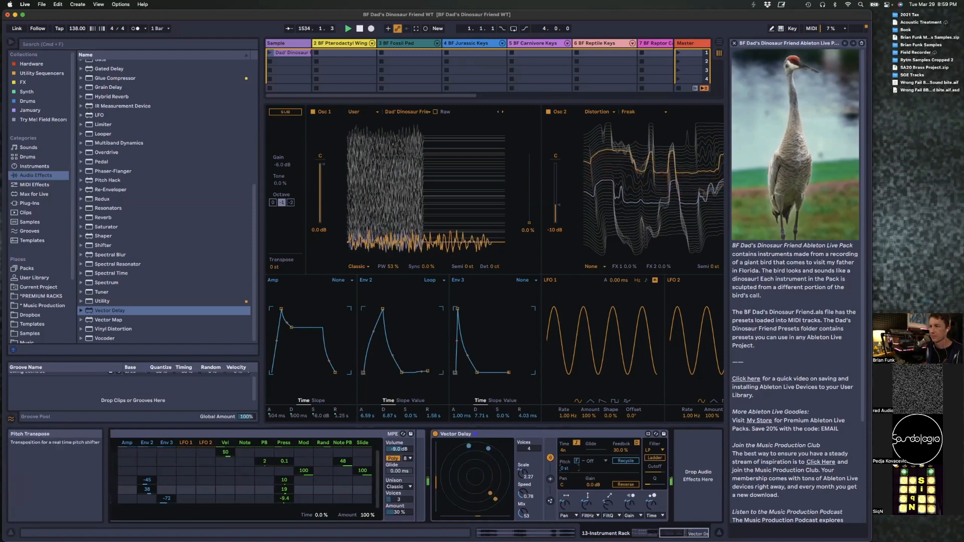
{"action": "left_click_drag", "start_coordinate": [566, 469], "coordinate": [565, 459]}
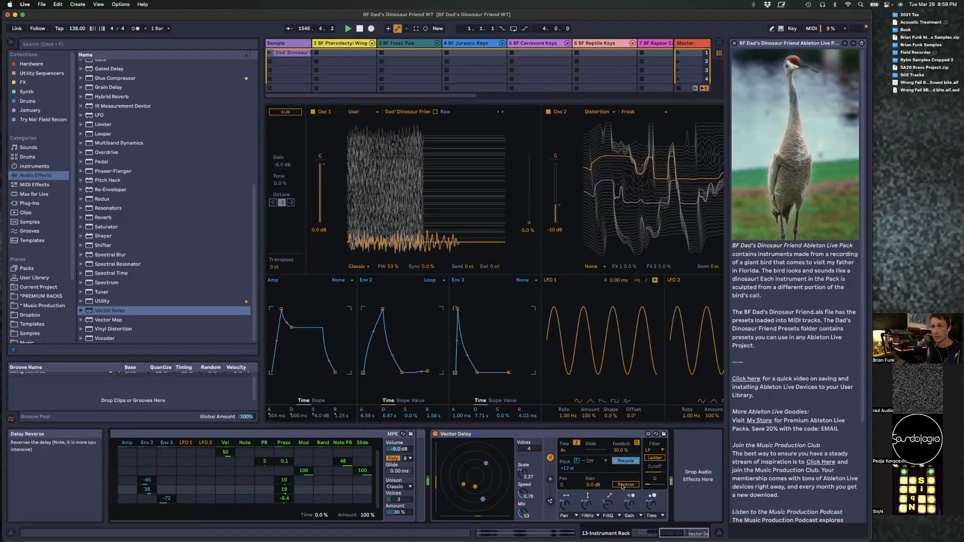
{"action": "left_click", "coordinate": [623, 485]}
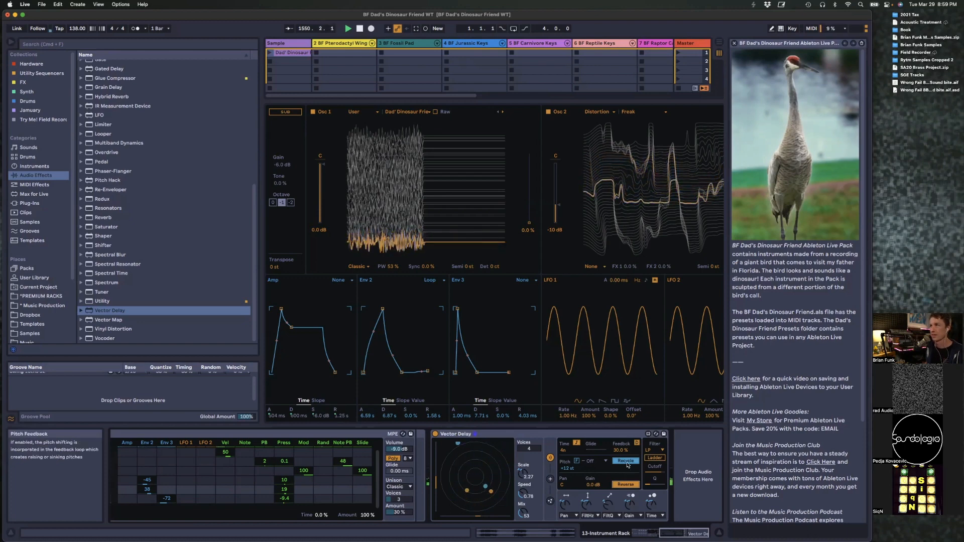
{"action": "left_click", "coordinate": [628, 465]}
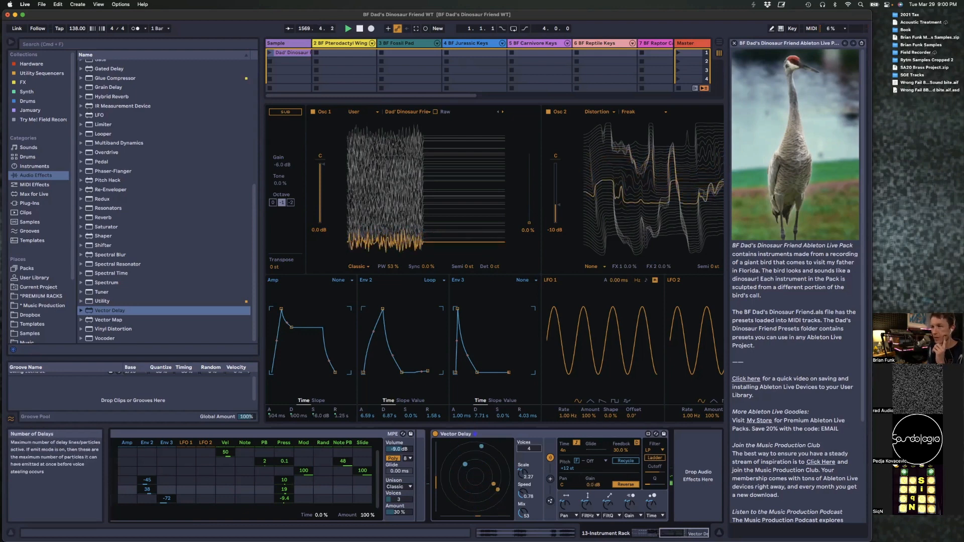
Step: Raise the Vector Delay's number of voices to 9
{"action": "left_click_drag", "start_coordinate": [534, 450], "coordinate": [534, 441]}
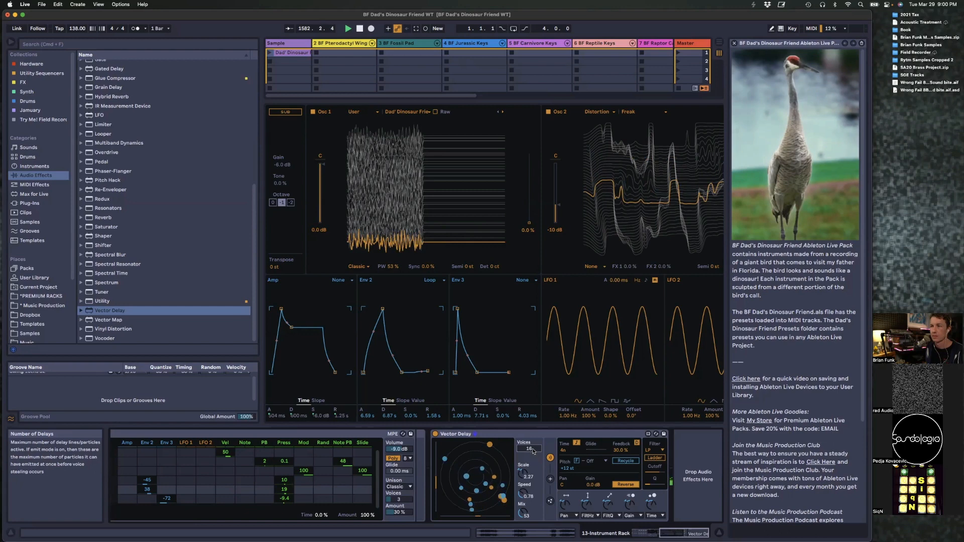
{"action": "mouse_move", "coordinate": [534, 451]}
{"action": "left_mouse_down"}
{"action": "mouse_move", "coordinate": [535, 461]}
{"action": "mouse_move", "coordinate": [527, 455]}
{"action": "left_mouse_up"}
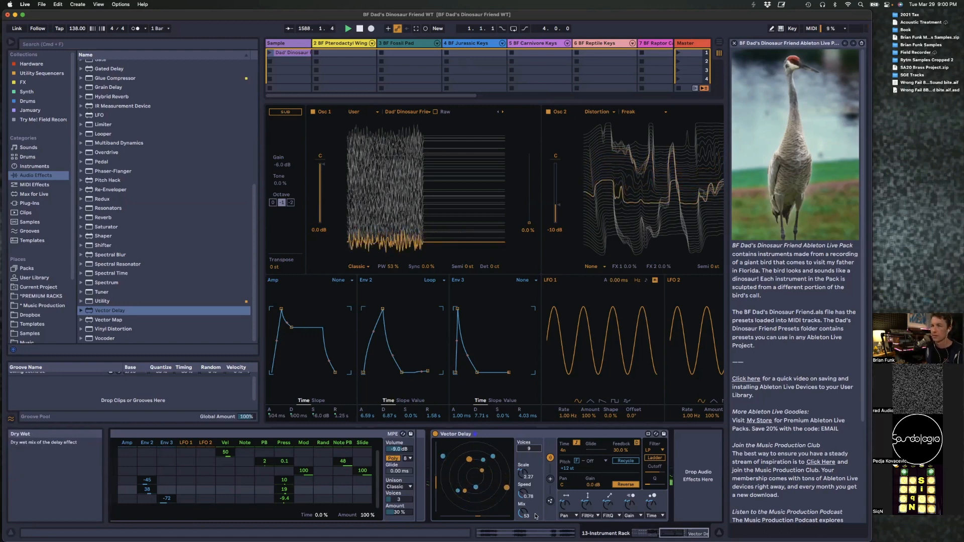
Step: Compare the sound with the Vector Delay bypassed and active, and review the target options of its Pan modulation slot
{"action": "left_click", "coordinate": [435, 434]}
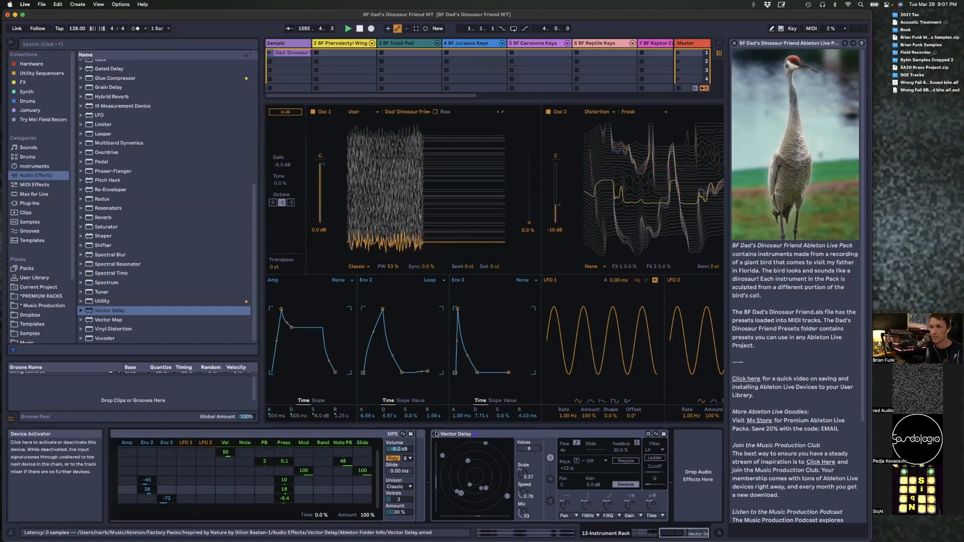
{"action": "left_click", "coordinate": [435, 434]}
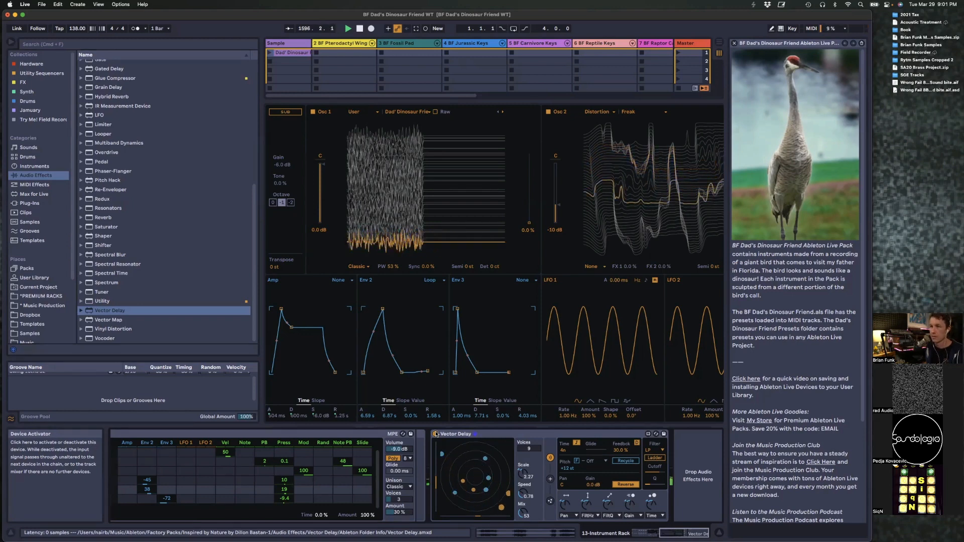
{"action": "left_click", "coordinate": [568, 516]}
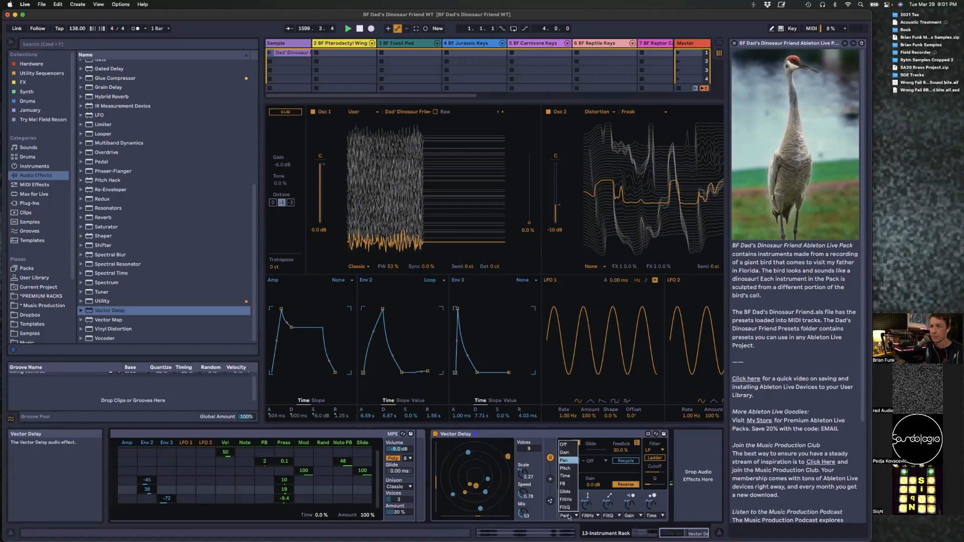
{"action": "left_click", "coordinate": [569, 517]}
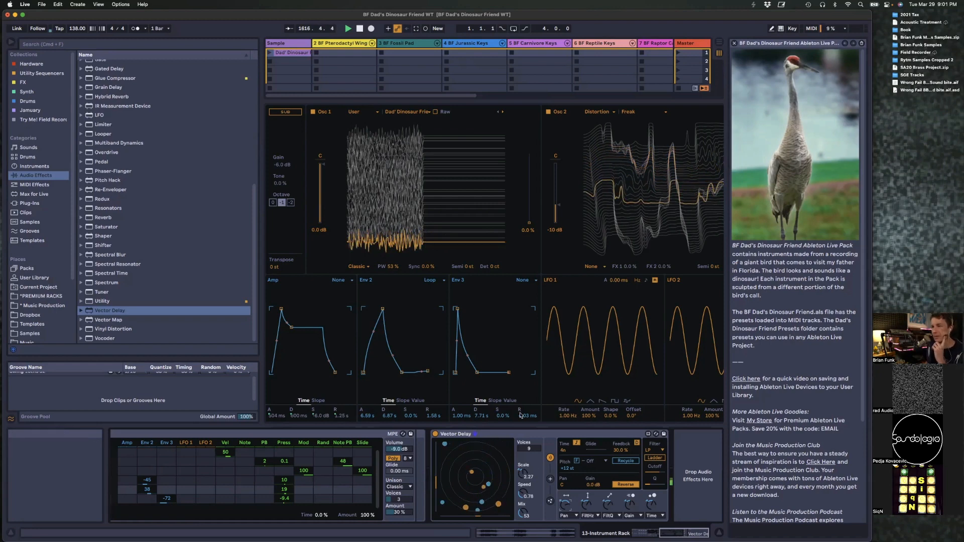
Step: Move the Vector Delay inside the Instrument Rack after the Wavetable and hide the Info View
{"action": "scroll", "coordinate": [437, 443], "scroll_direction": "left", "scroll_amount": 5}
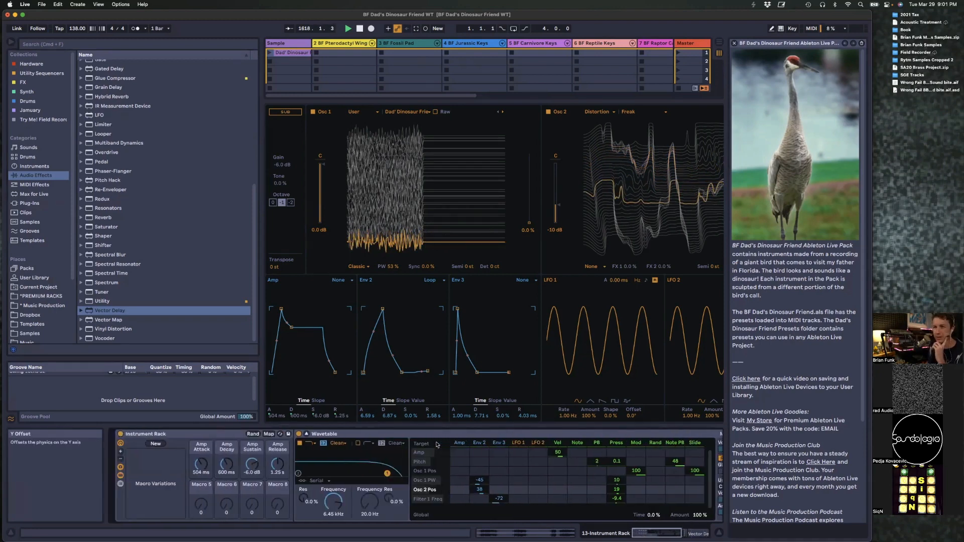
{"action": "scroll", "coordinate": [437, 446], "scroll_direction": "right", "scroll_amount": 5}
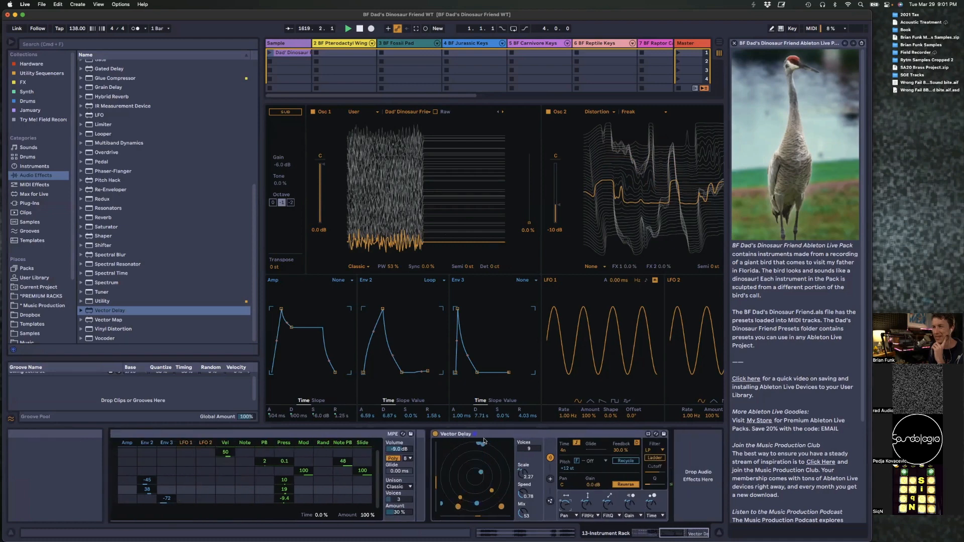
{"action": "mouse_move", "coordinate": [438, 441]}
{"action": "left_mouse_down"}
{"action": "mouse_move", "coordinate": [414, 448]}
{"action": "mouse_move", "coordinate": [423, 451]}
{"action": "left_mouse_up"}
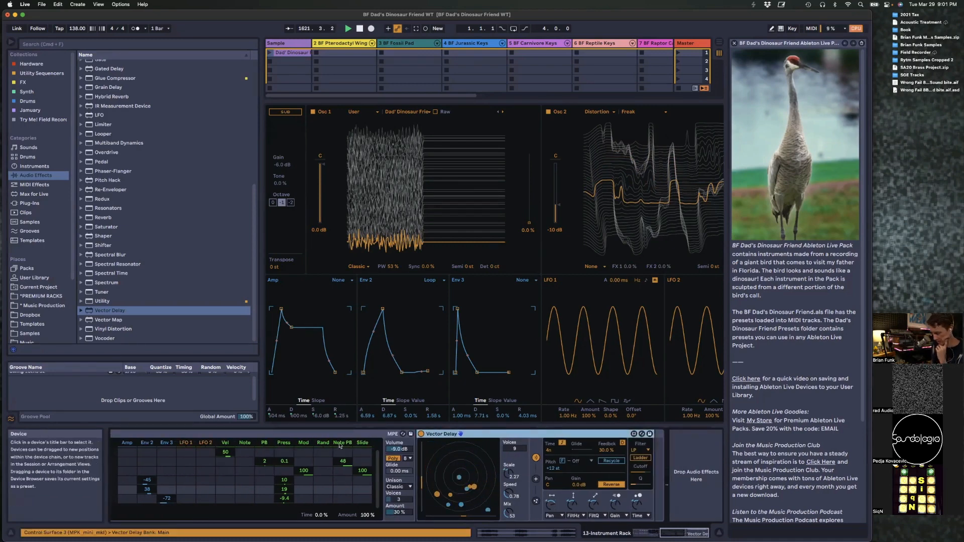
{"action": "key", "text": "shift+slash"}
Step: Map the Vector Delay's Mix to Macro 5 and its Speed to Macro 6 of the Instrument Rack
{"action": "scroll", "coordinate": [341, 446], "scroll_direction": "left", "scroll_amount": 3}
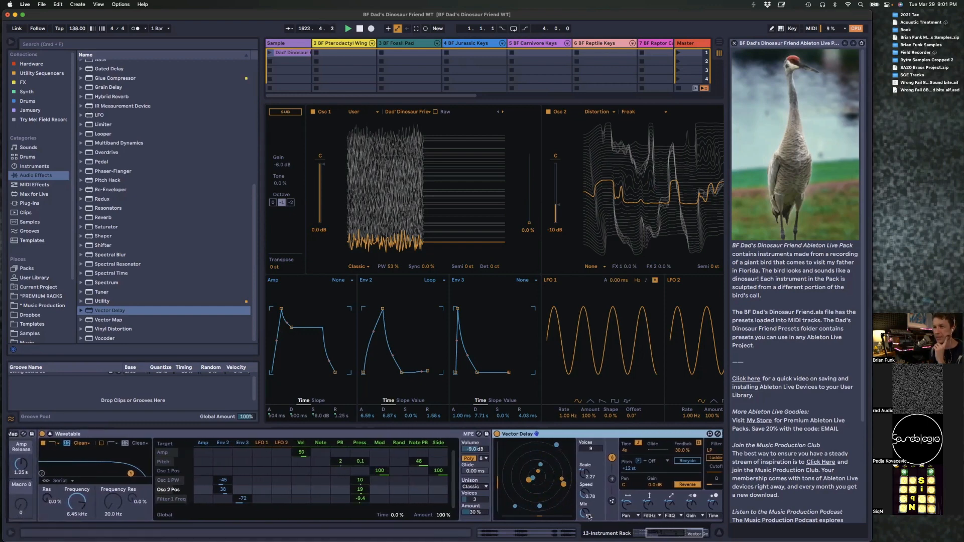
{"action": "left_click_drag", "start_coordinate": [588, 515], "coordinate": [588, 513]}
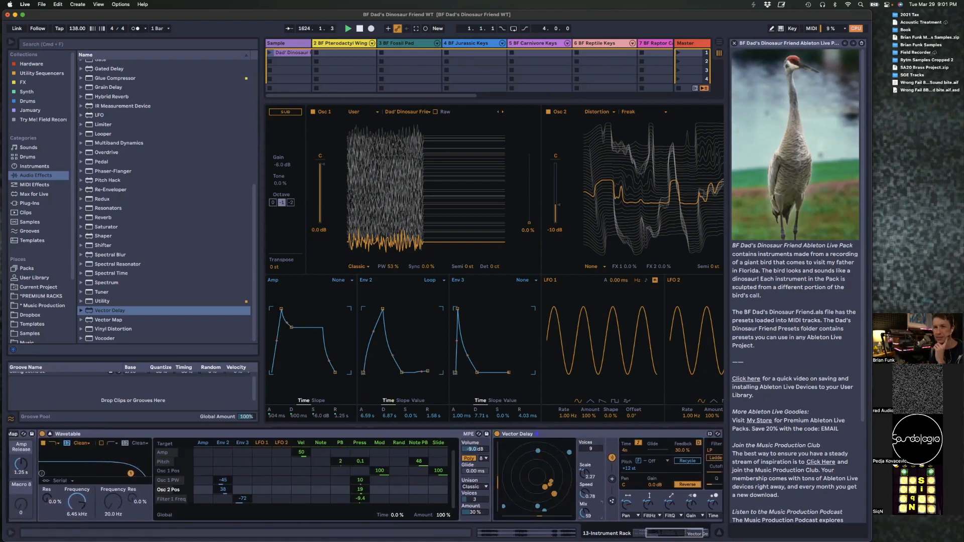
{"action": "right_click", "coordinate": [588, 515]}
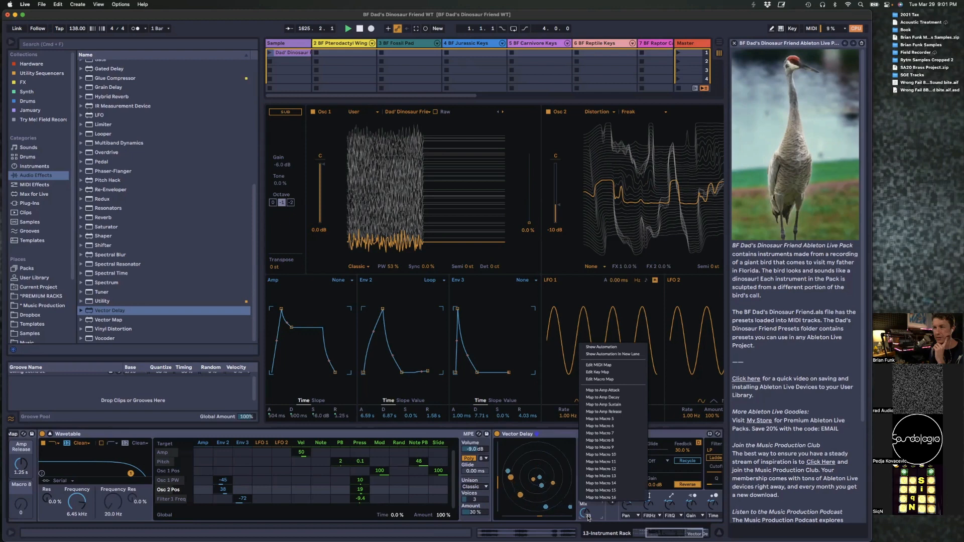
{"action": "left_click", "coordinate": [608, 419]}
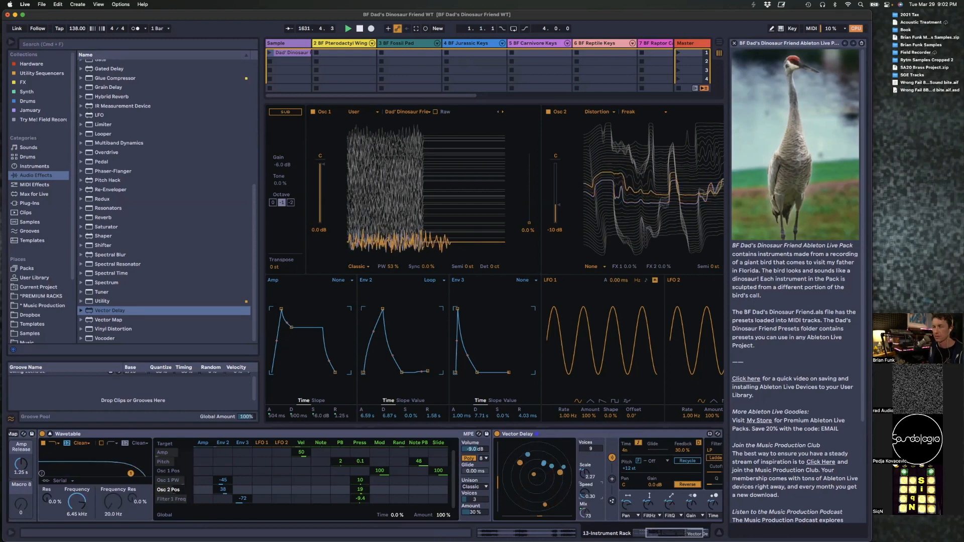
{"action": "right_click", "coordinate": [586, 494]}
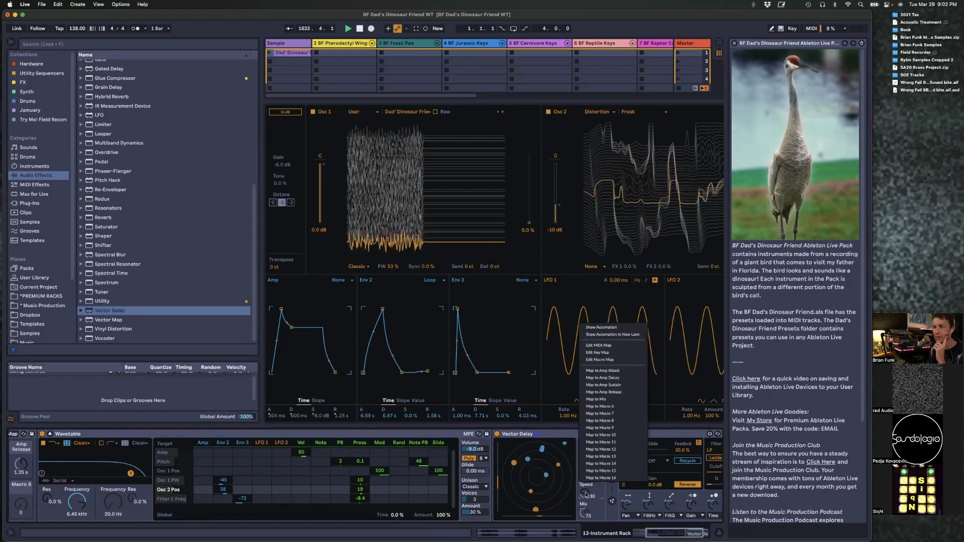
{"action": "left_click", "coordinate": [619, 411]}
{"action": "scroll", "coordinate": [540, 485], "scroll_direction": "left", "scroll_amount": 5}
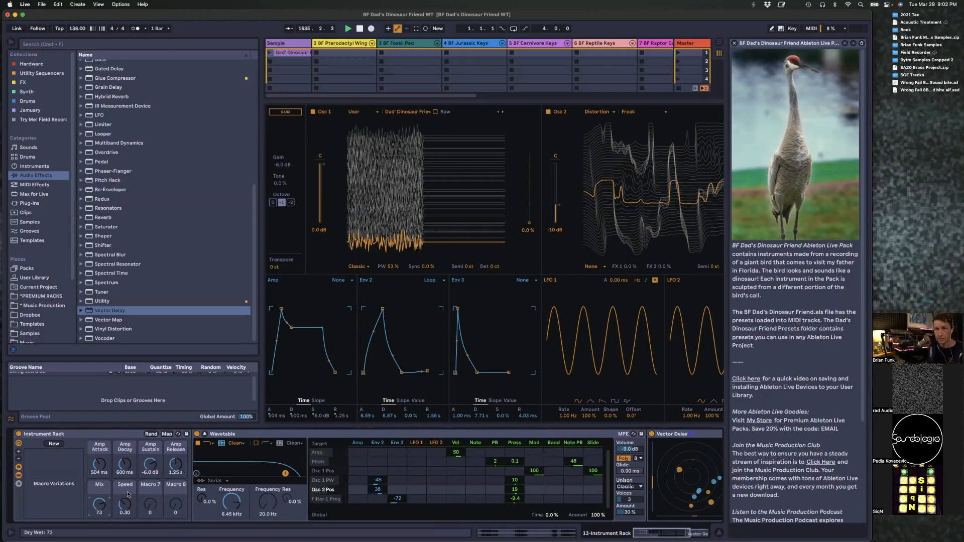
Step: Review the Instrument Rack's macros and device chain, and look through the available audio effects
{"action": "scroll", "coordinate": [154, 499], "scroll_direction": "right", "scroll_amount": 7}
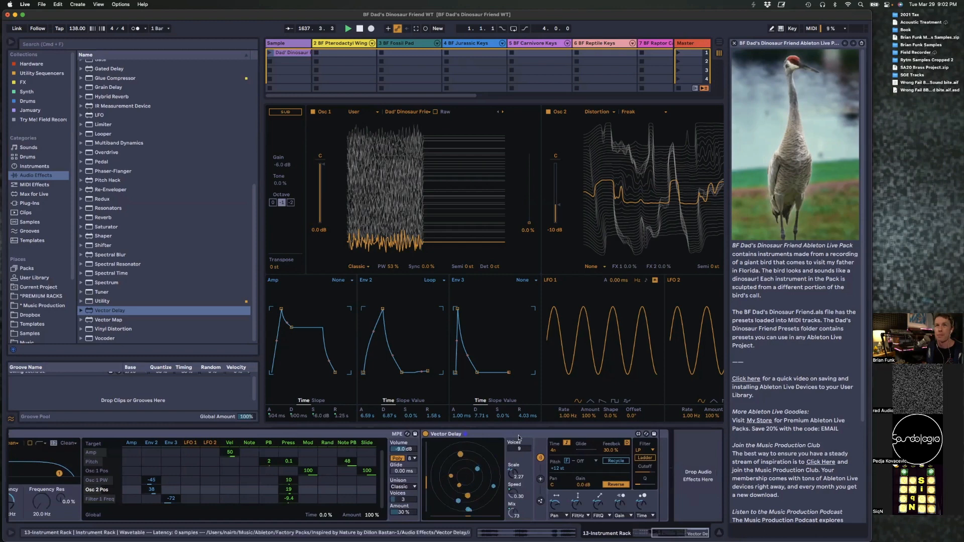
{"action": "scroll", "coordinate": [371, 445], "scroll_direction": "left", "scroll_amount": 7}
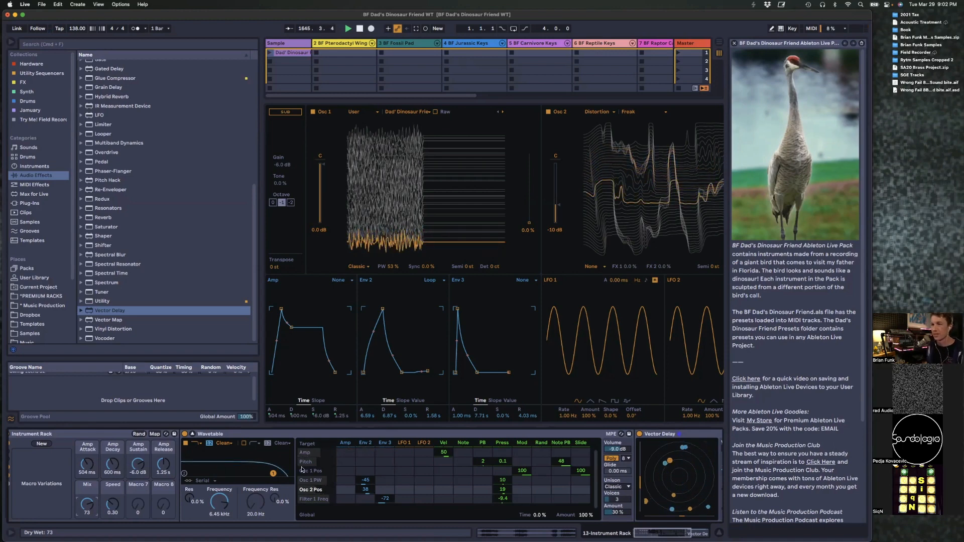
{"action": "scroll", "coordinate": [318, 433], "scroll_direction": "right", "scroll_amount": 5}
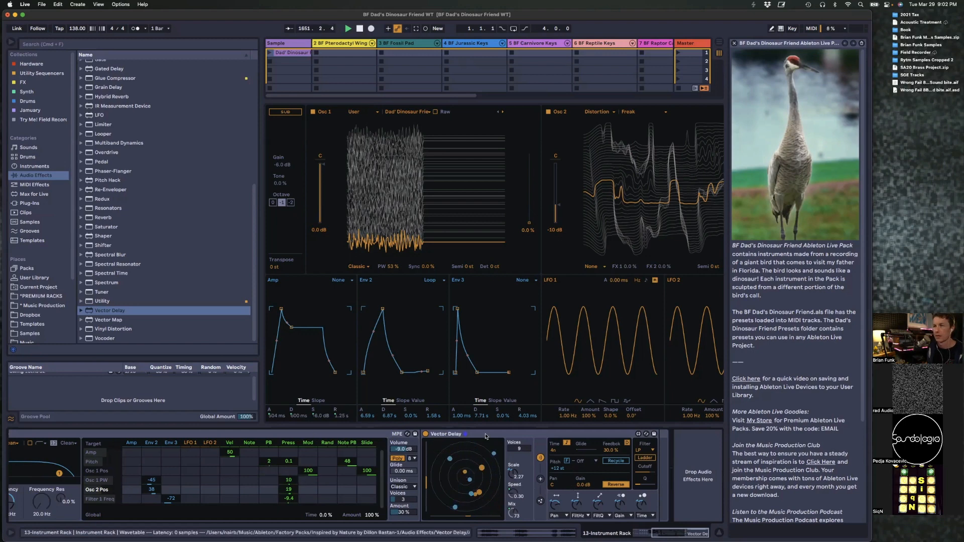
{"action": "scroll", "coordinate": [482, 437], "scroll_direction": "left", "scroll_amount": 5}
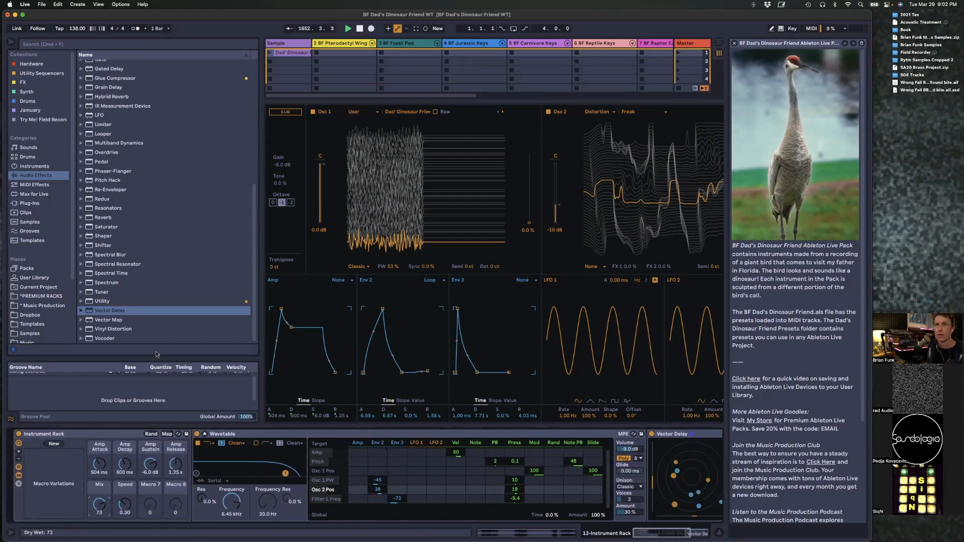
{"action": "scroll", "coordinate": [168, 296], "scroll_direction": "up", "scroll_amount": 10}
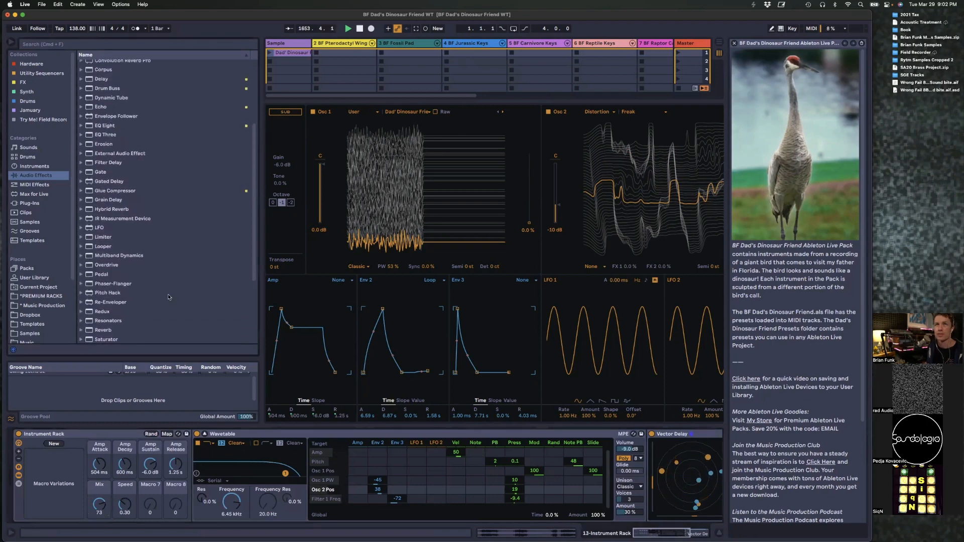
{"action": "scroll", "coordinate": [167, 294], "scroll_direction": "up", "scroll_amount": 3}
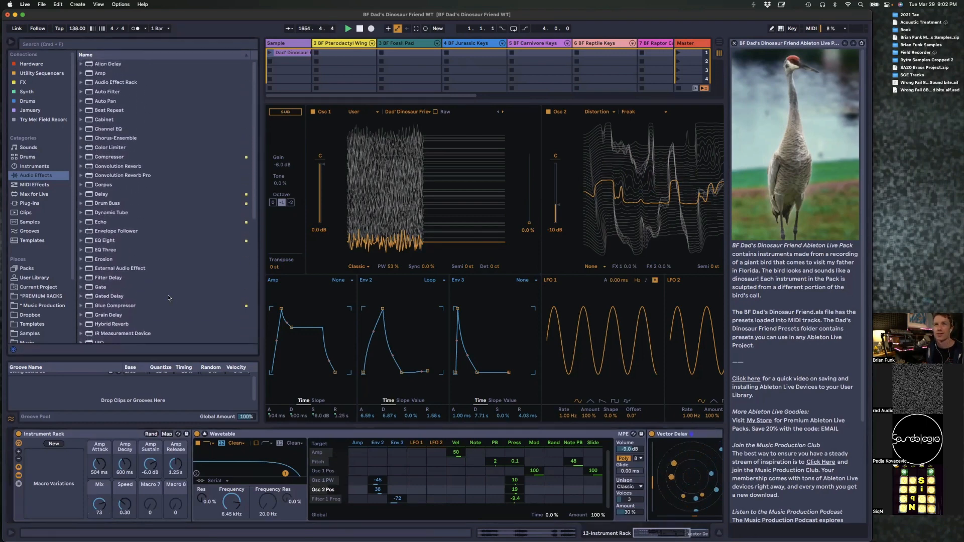
{"action": "scroll", "coordinate": [169, 299], "scroll_direction": "down", "scroll_amount": 5}
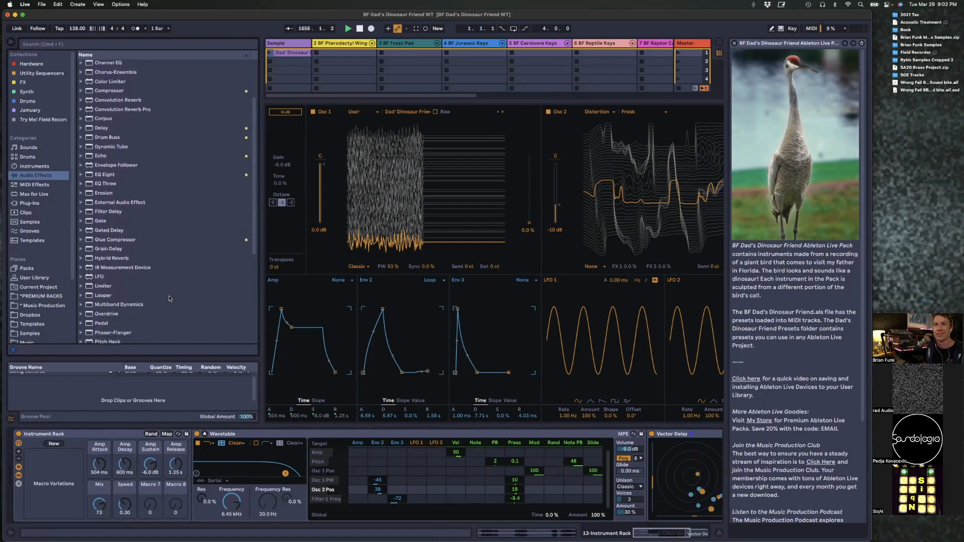
{"action": "scroll", "coordinate": [169, 298], "scroll_direction": "down", "scroll_amount": 6}
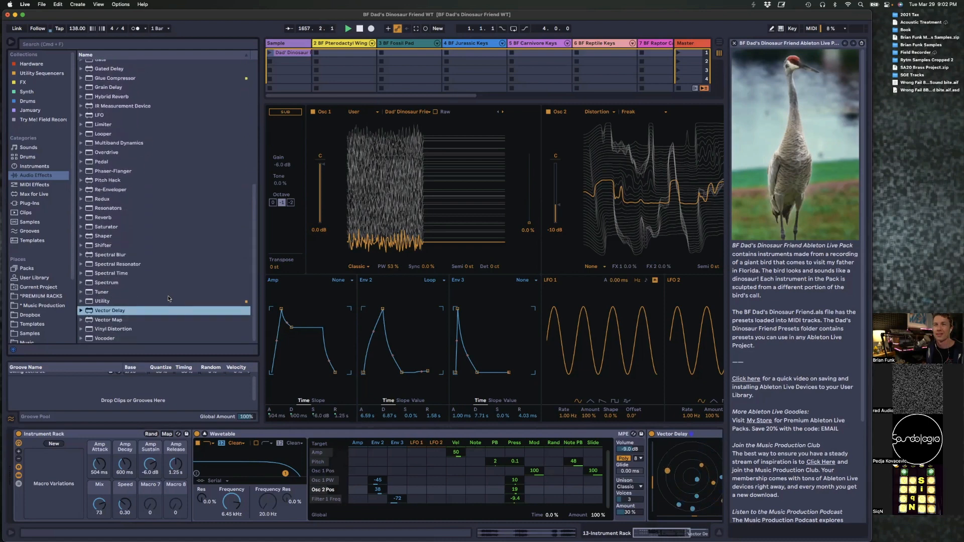
Step: Map the Vector Delay's number of voices to Macro 7 of the Instrument Rack
{"action": "scroll", "coordinate": [350, 441], "scroll_direction": "right", "scroll_amount": 8}
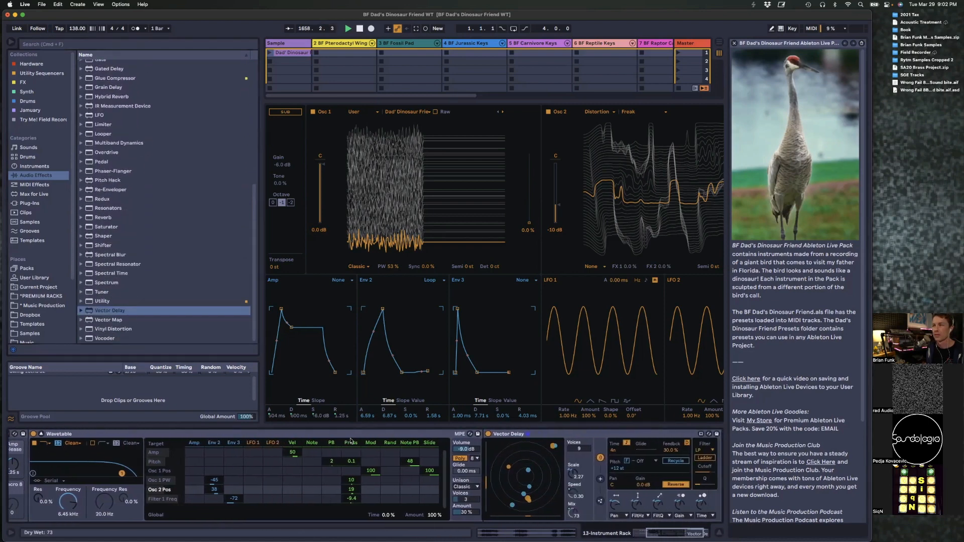
{"action": "right_click", "coordinate": [551, 448]}
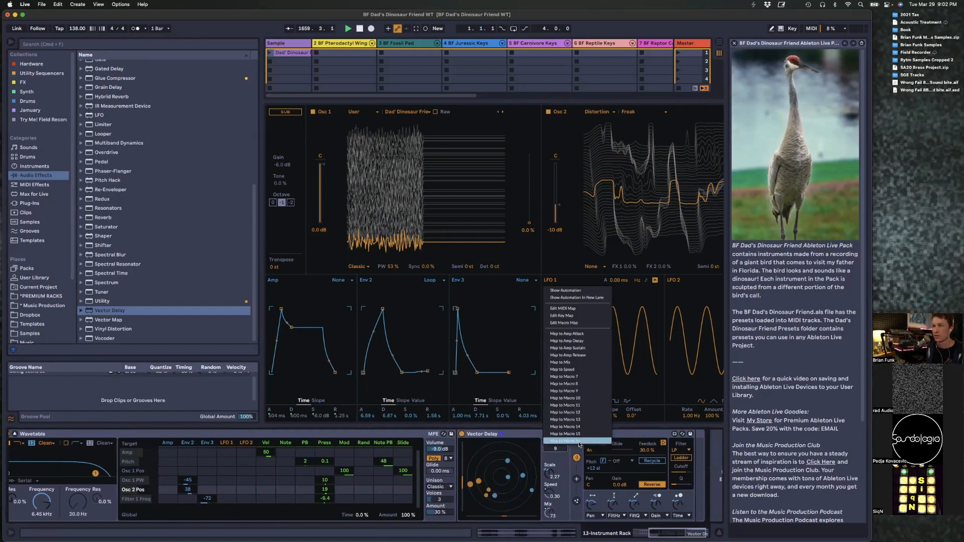
{"action": "left_click", "coordinate": [576, 377]}
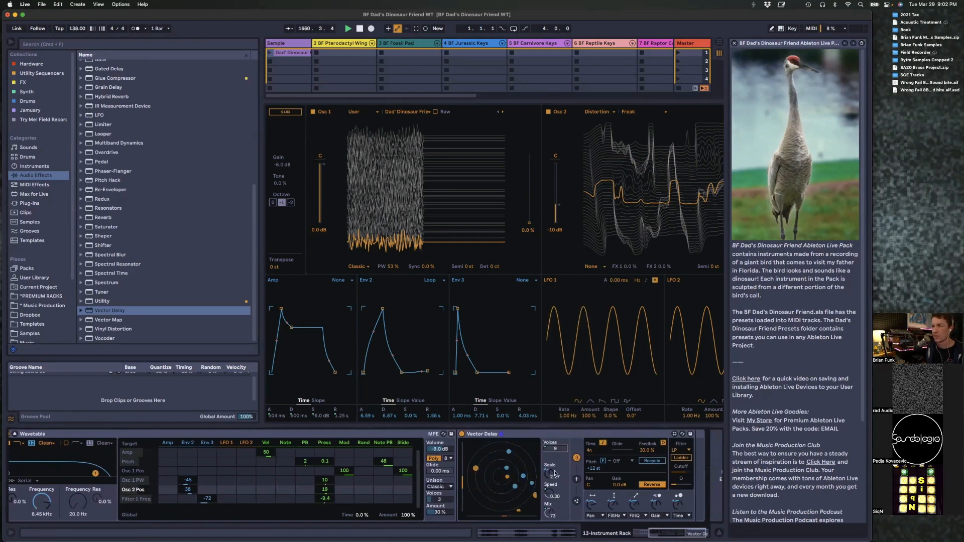
{"action": "scroll", "coordinate": [484, 487], "scroll_direction": "left", "scroll_amount": 6}
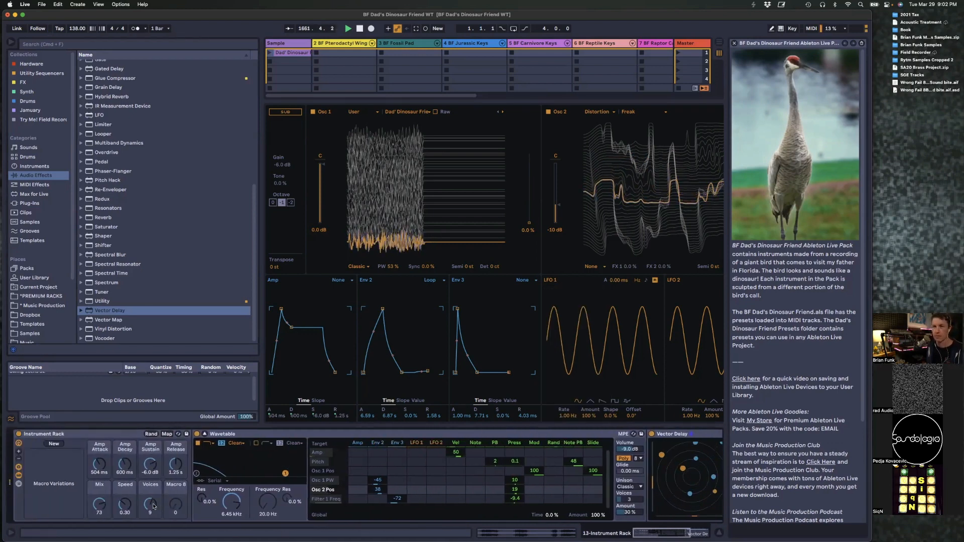
Step: Try the Voices macro at 14, then set it to 3 and raise the Speed macro to about 0.47
{"action": "left_click_drag", "start_coordinate": [154, 506], "coordinate": [153, 522]}
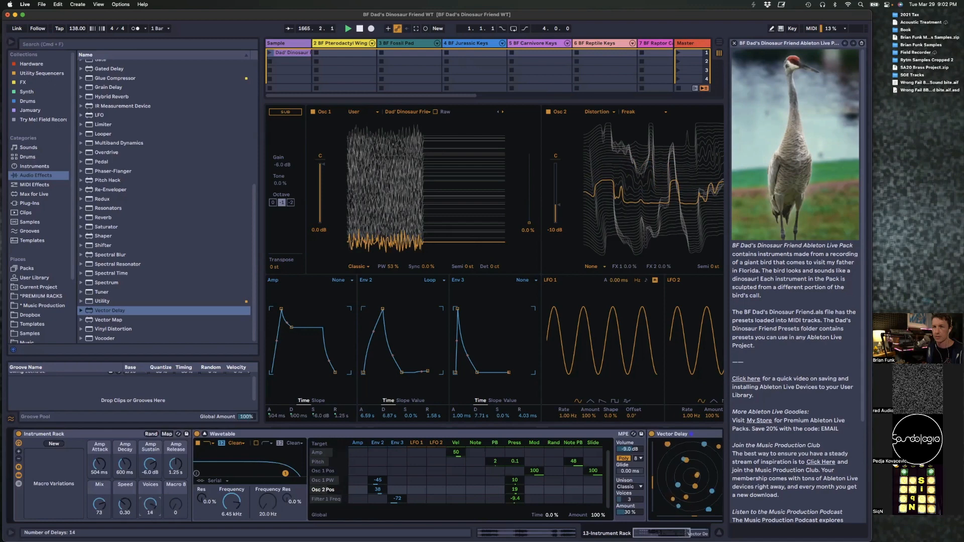
{"action": "left_click_drag", "start_coordinate": [150, 506], "coordinate": [151, 507]}
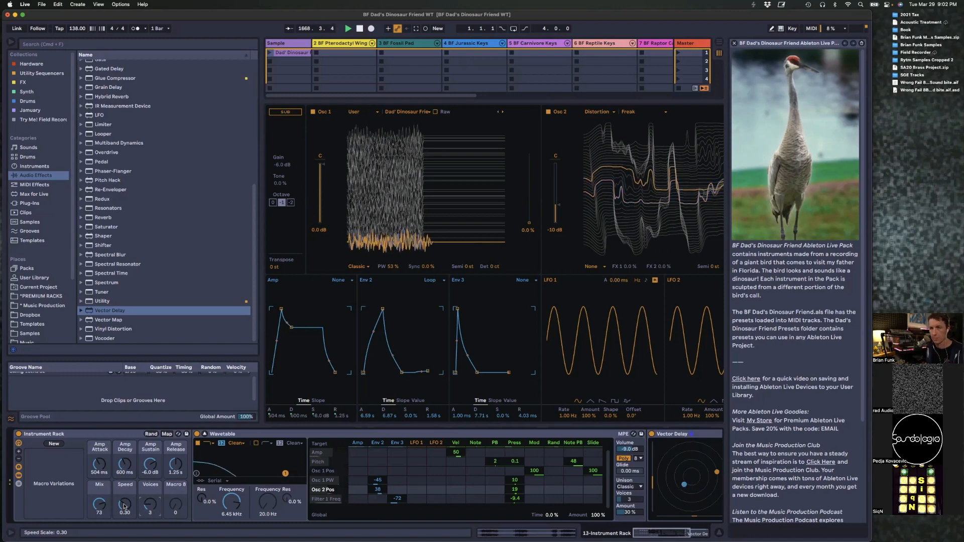
{"action": "left_click_drag", "start_coordinate": [124, 506], "coordinate": [124, 513]}
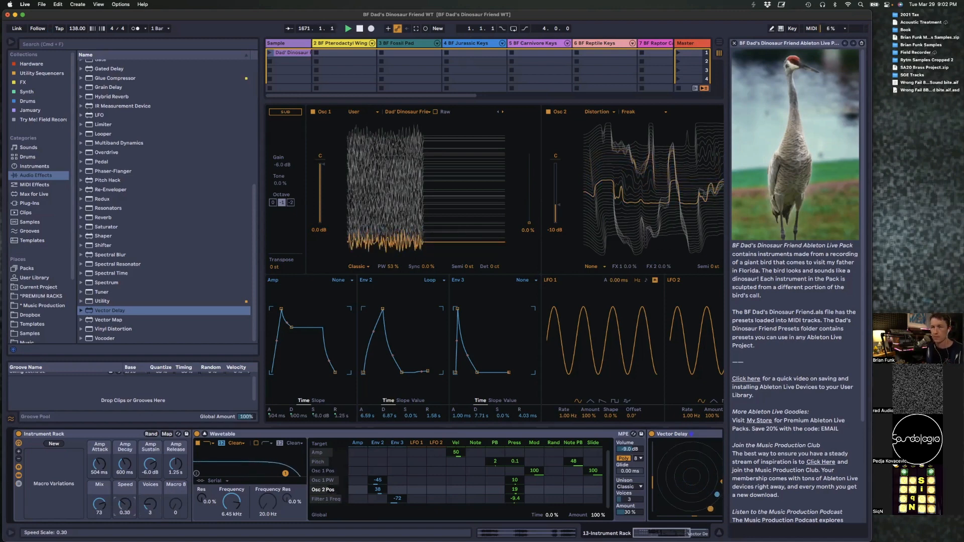
Step: Move the Vector Delay's attractor point to about X 0.90, Y -0.52, and return to the delay parameters
{"action": "scroll", "coordinate": [224, 506], "scroll_direction": "right", "scroll_amount": 5}
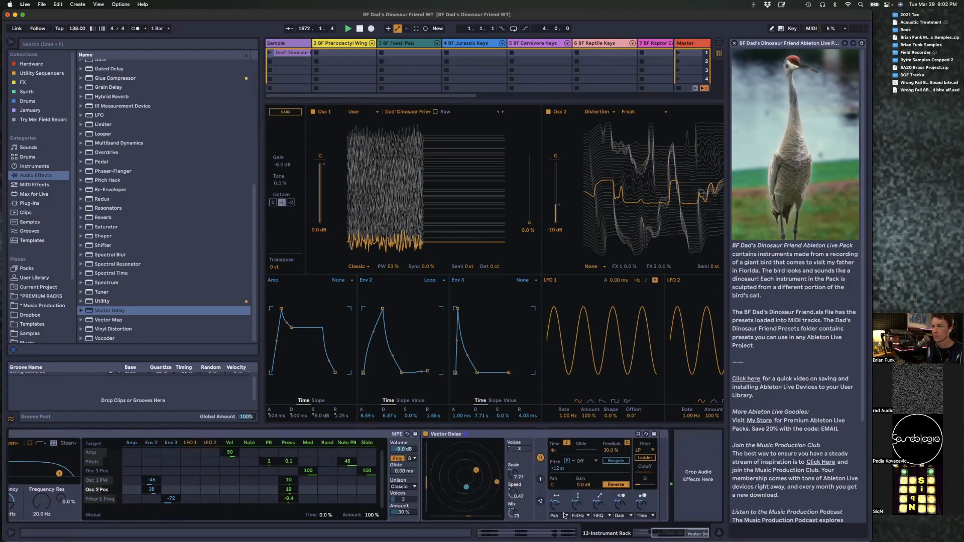
{"action": "left_click", "coordinate": [541, 480]}
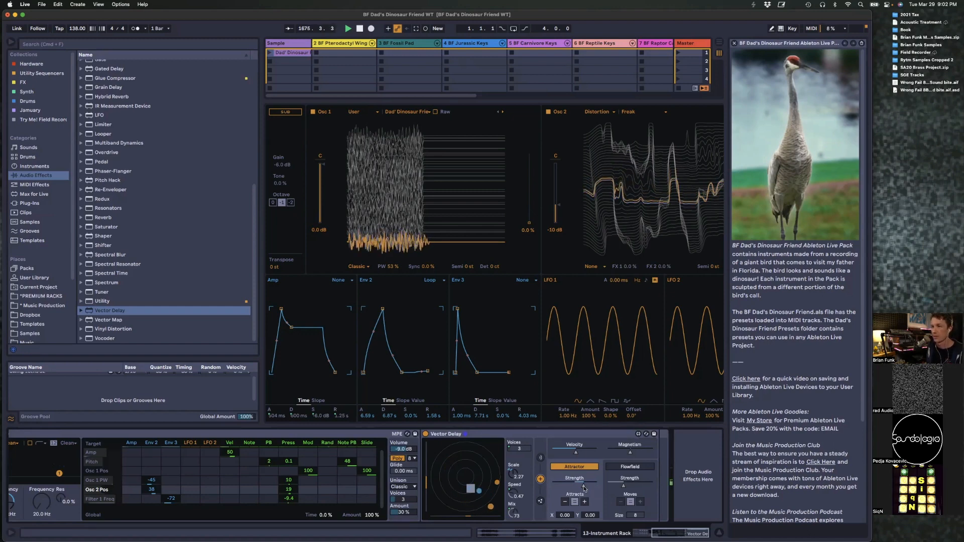
{"action": "left_click", "coordinate": [471, 488]}
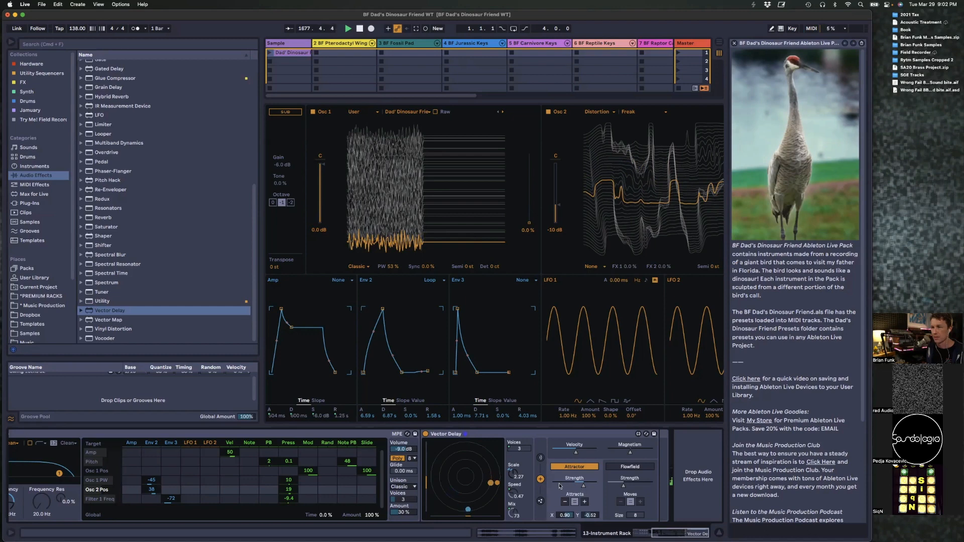
{"action": "left_click", "coordinate": [541, 459]}
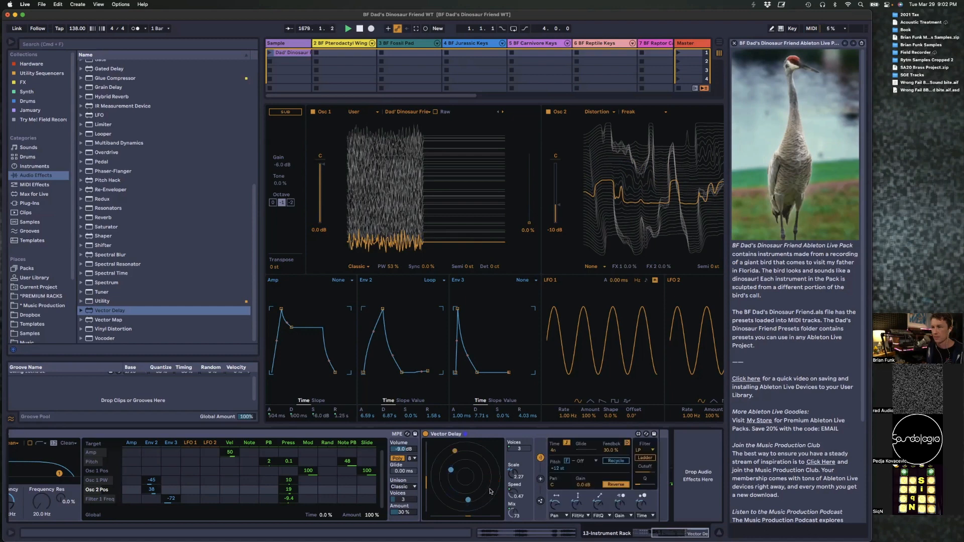
Step: Try the Vector Delay's Flowfield with a higher strength, comparing particle motion with Flowfield and Attractor on and off, ending with only Attractor enabled
{"action": "left_click", "coordinate": [541, 480]}
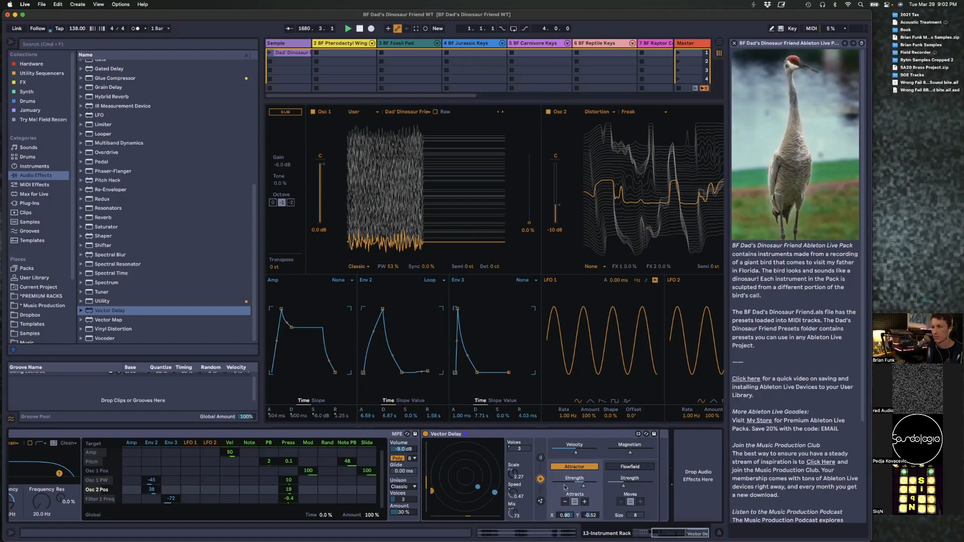
{"action": "left_click", "coordinate": [628, 468]}
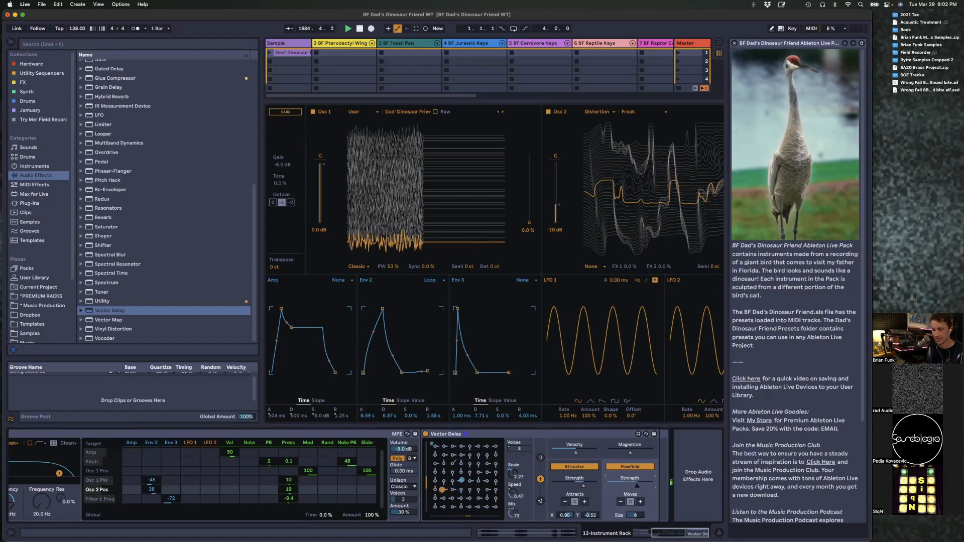
{"action": "left_click", "coordinate": [623, 469]}
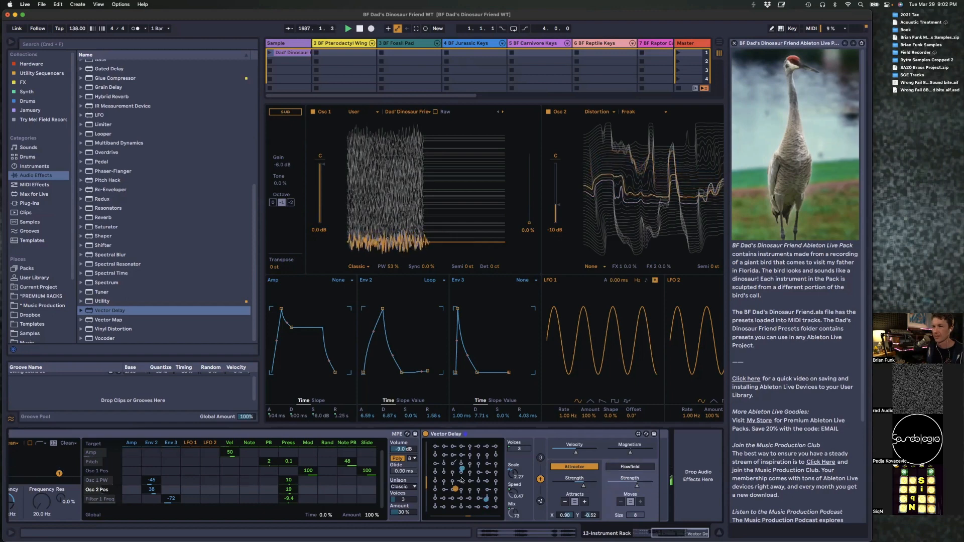
{"action": "left_click", "coordinate": [591, 471]}
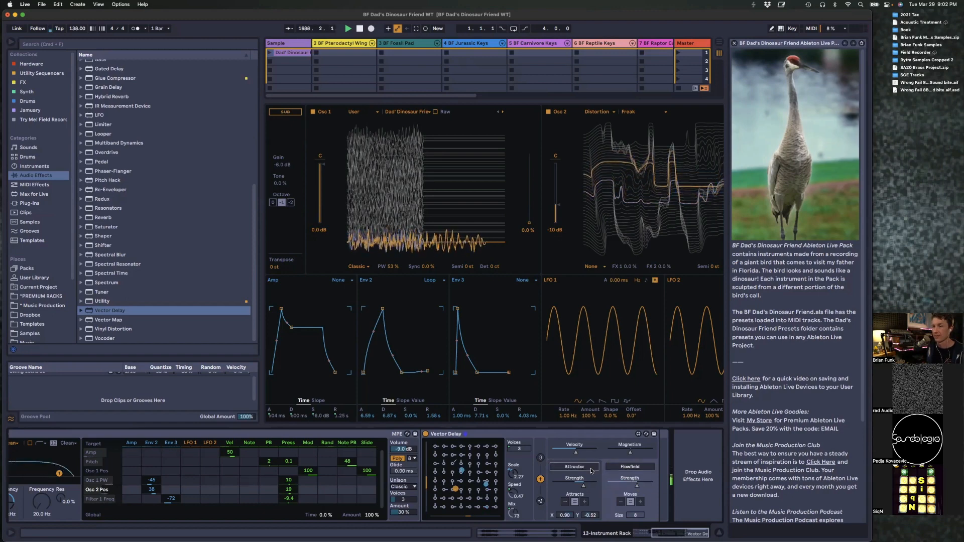
{"action": "left_click", "coordinate": [592, 472]}
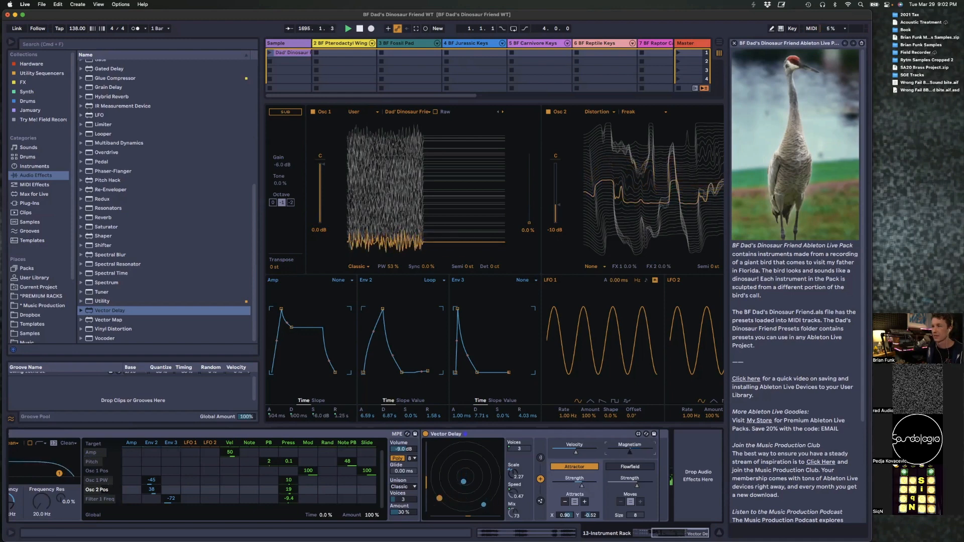
Step: In the Vector Delay's particle settings, try the Clip edge mode and set Edge to Wrap
{"action": "left_click", "coordinate": [540, 502]}
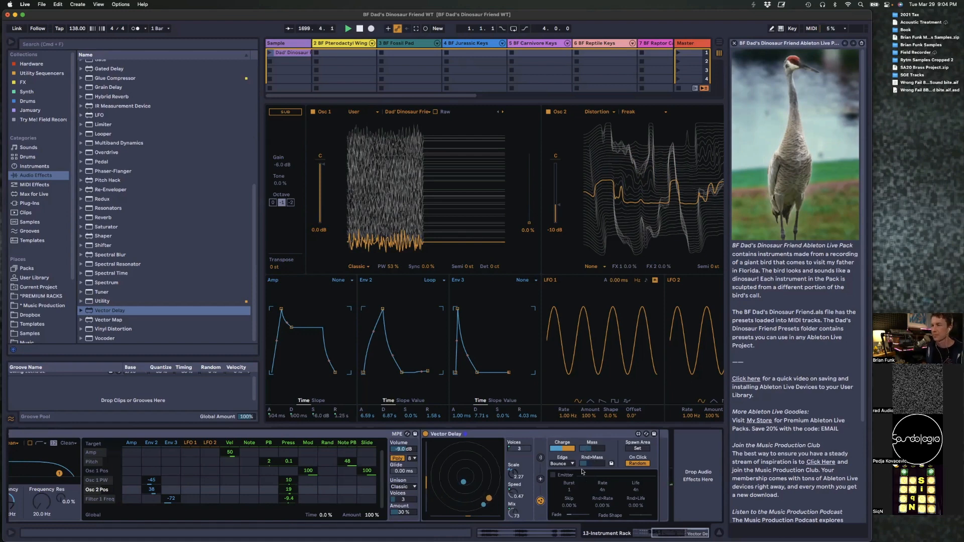
{"action": "left_click", "coordinate": [565, 466]}
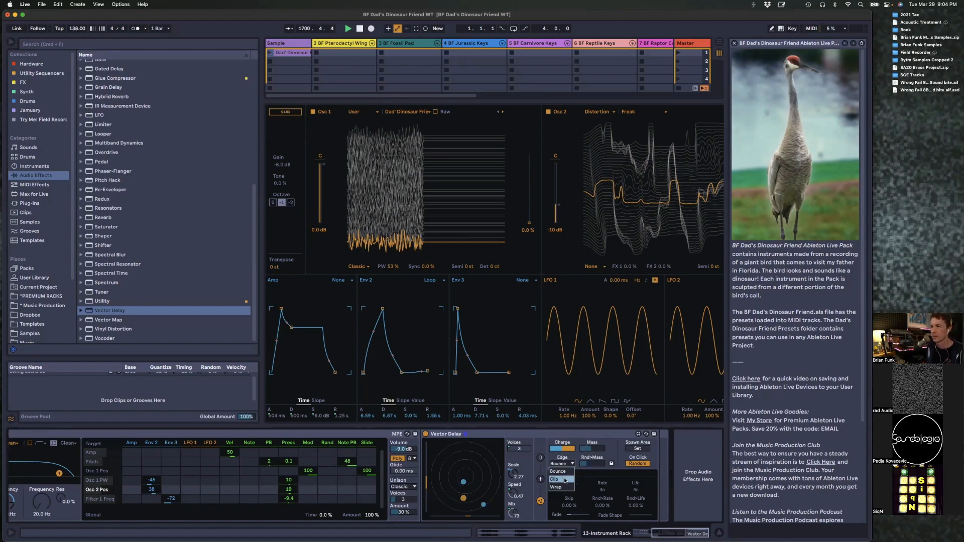
{"action": "left_click", "coordinate": [565, 480]}
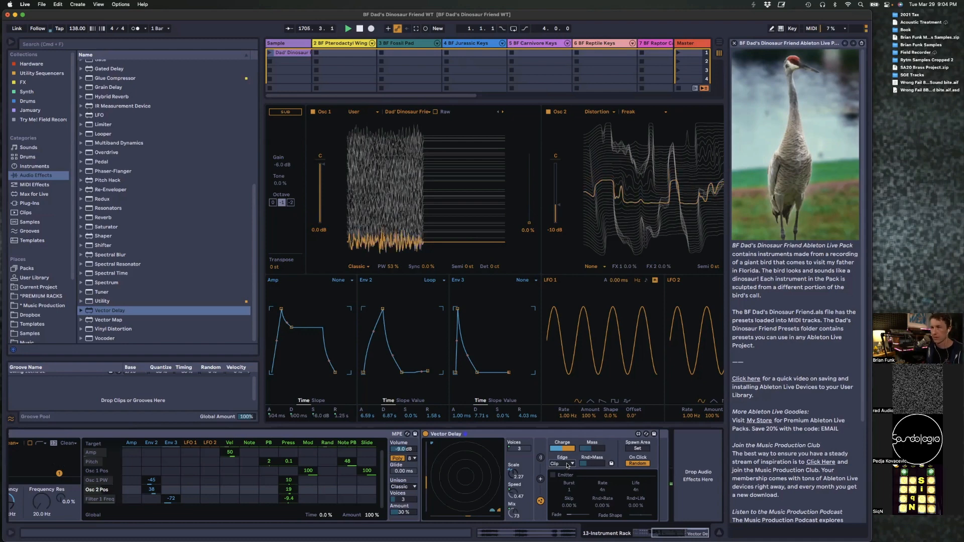
{"action": "left_click", "coordinate": [567, 466]}
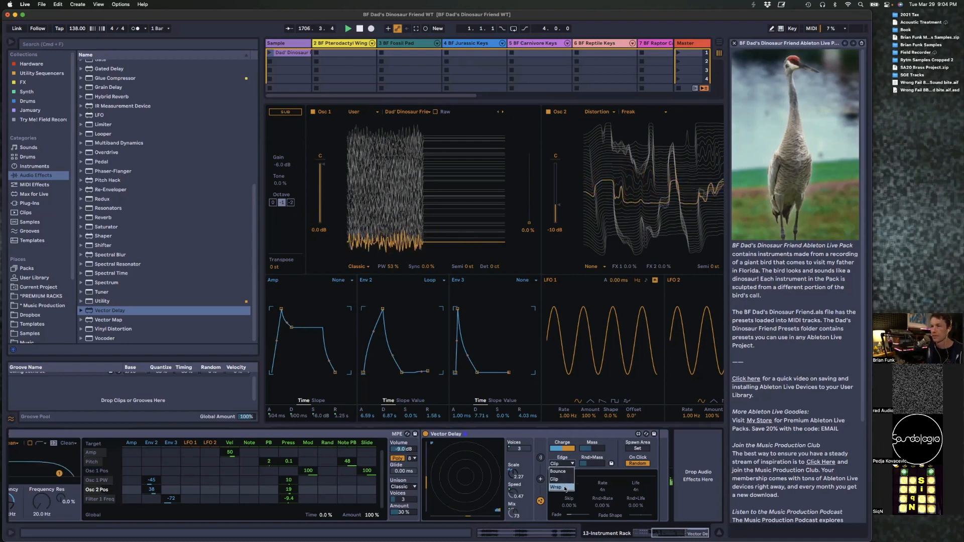
{"action": "left_click", "coordinate": [565, 487]}
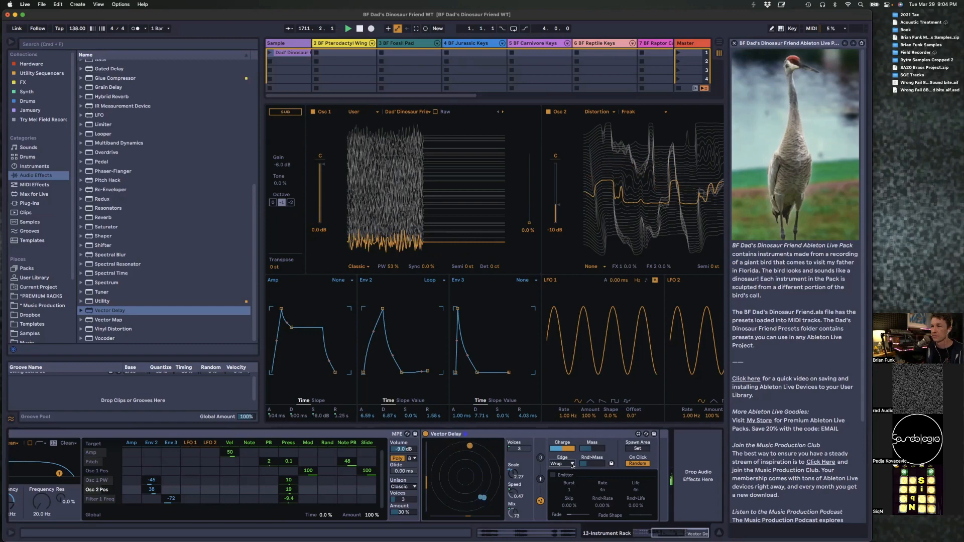
Step: Set the Vector Delay's Edge mode to Bounce and raise the particle Mass
{"action": "left_click", "coordinate": [572, 465]}
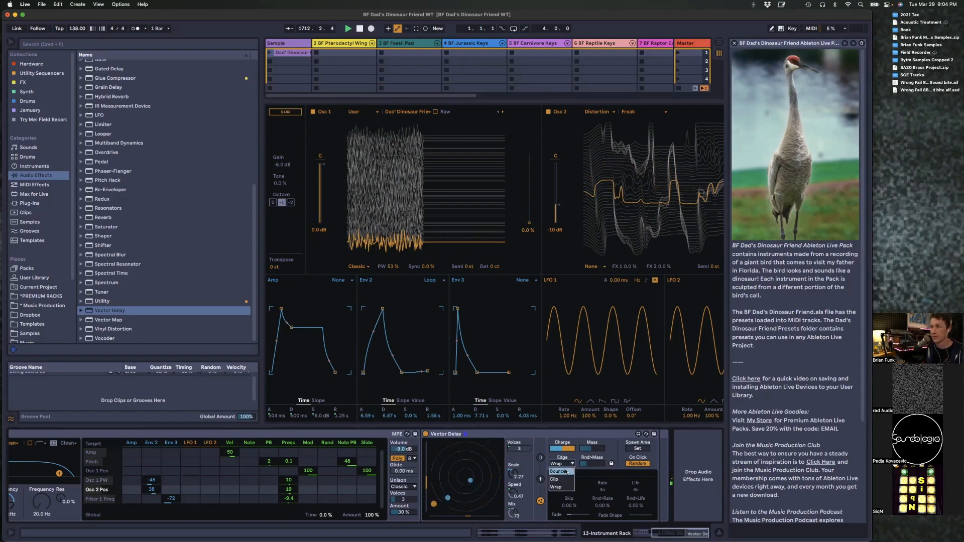
{"action": "left_click", "coordinate": [566, 472]}
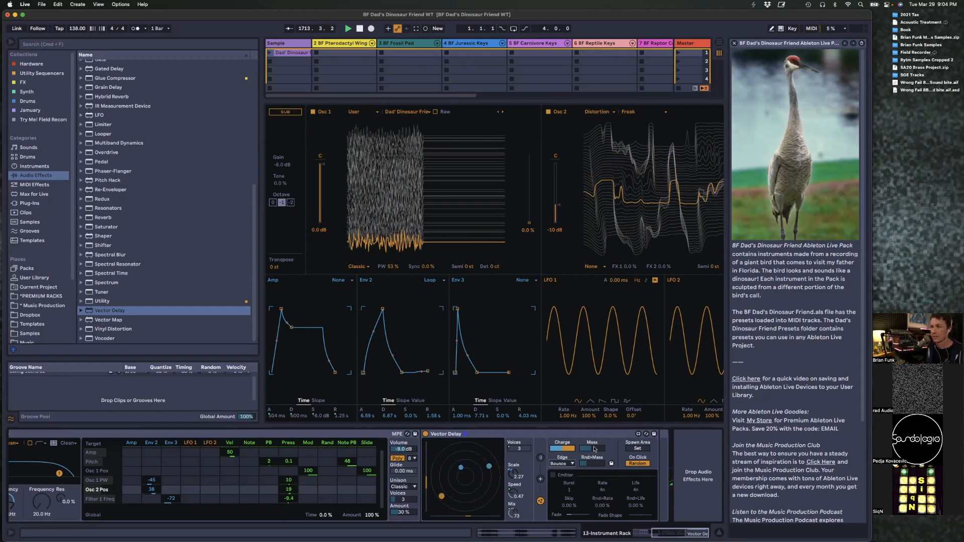
{"action": "left_click_drag", "start_coordinate": [594, 449], "coordinate": [594, 432]}
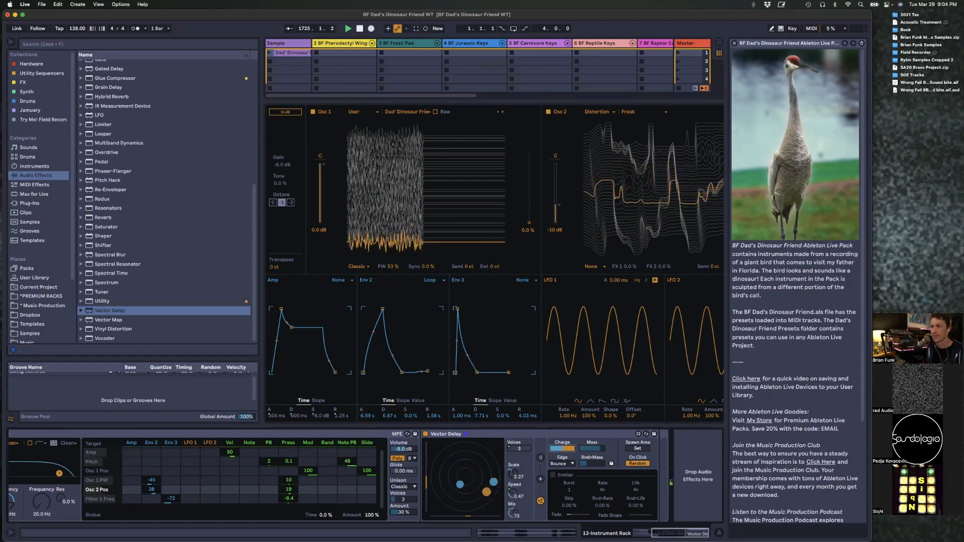
Step: Try the Vector Delay's spawn area editing and its Emitter, leaving both switched off
{"action": "left_click", "coordinate": [636, 449]}
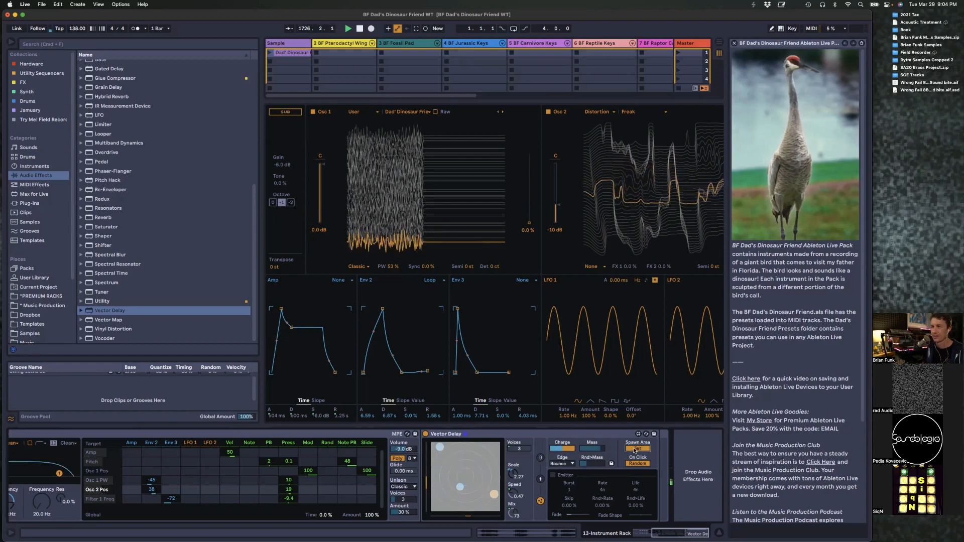
{"action": "left_click", "coordinate": [635, 451]}
{"action": "left_click", "coordinate": [636, 450]}
{"action": "mouse_move", "coordinate": [462, 472]}
{"action": "left_mouse_down"}
{"action": "mouse_move", "coordinate": [447, 485]}
{"action": "mouse_move", "coordinate": [479, 474]}
{"action": "mouse_move", "coordinate": [465, 473]}
{"action": "left_mouse_up"}
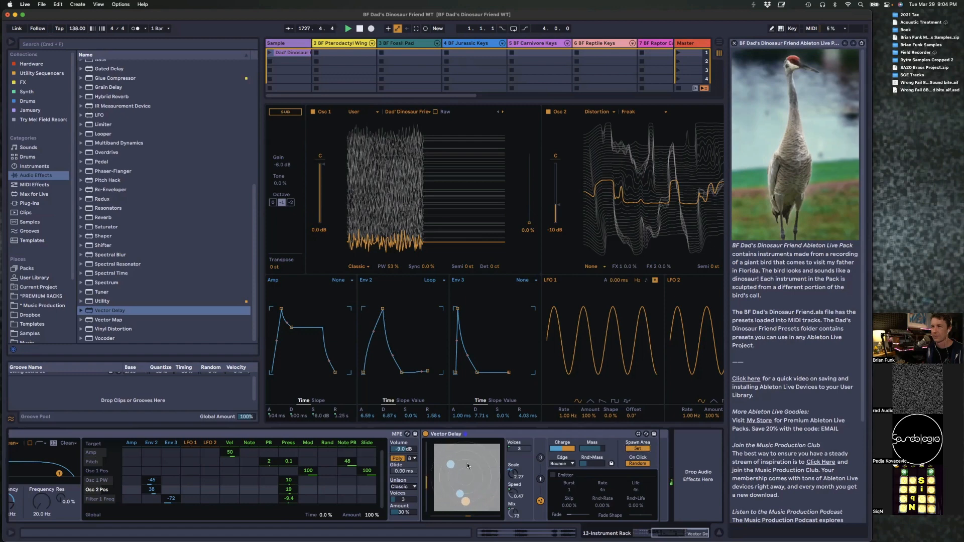
{"action": "left_click", "coordinate": [637, 449]}
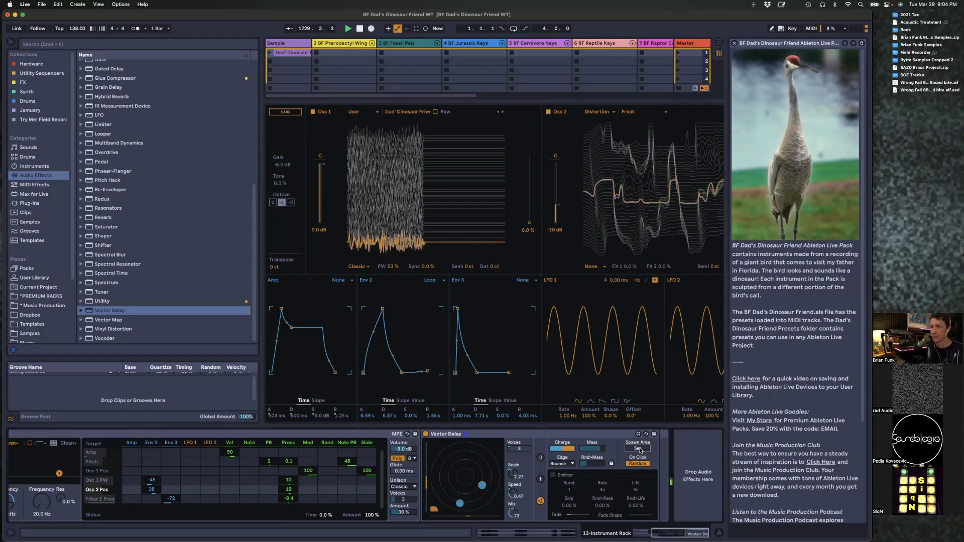
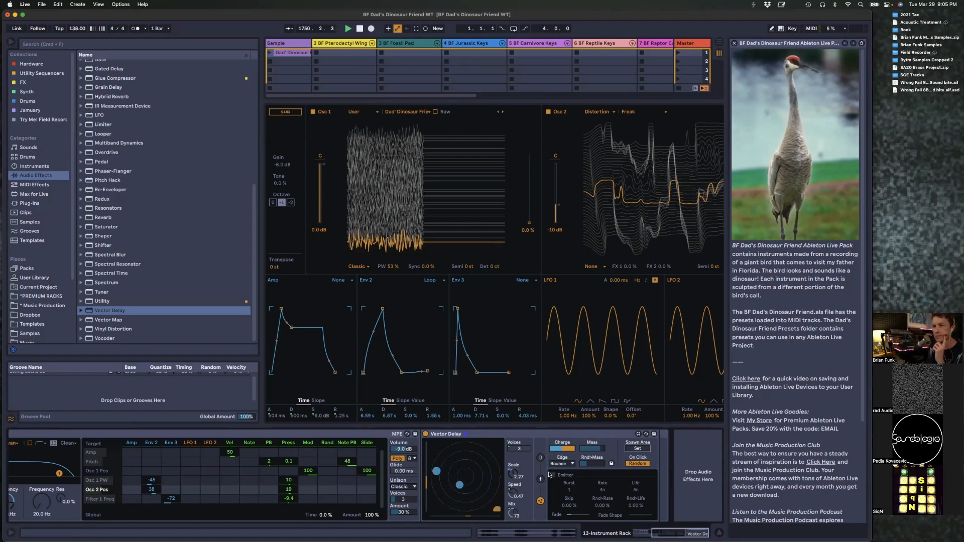
{"action": "left_click", "coordinate": [553, 476]}
{"action": "left_click", "coordinate": [554, 475]}
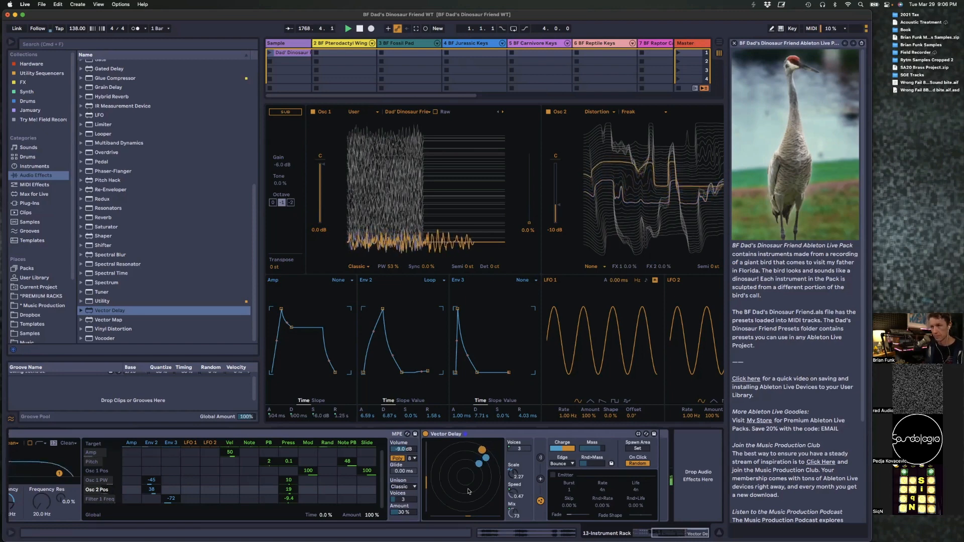
Step: Set the Mix macro to 26, try Voices at 14 with Speed at 0.12 and 1.03, and settle on Speed 0.34 and Voices 4
{"action": "scroll", "coordinate": [454, 510], "scroll_direction": "left", "scroll_amount": 10}
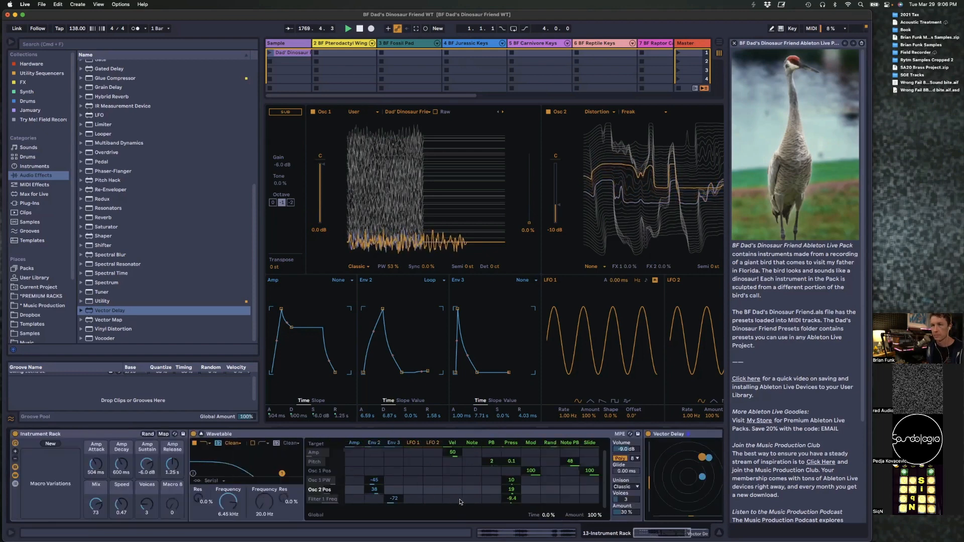
{"action": "left_click_drag", "start_coordinate": [100, 504], "coordinate": [99, 526]}
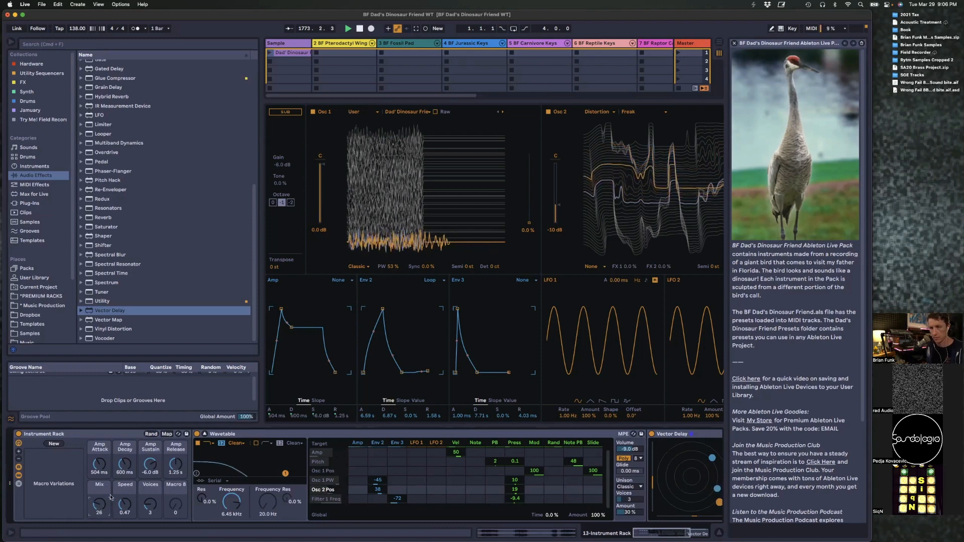
{"action": "left_click_drag", "start_coordinate": [126, 505], "coordinate": [149, 484]}
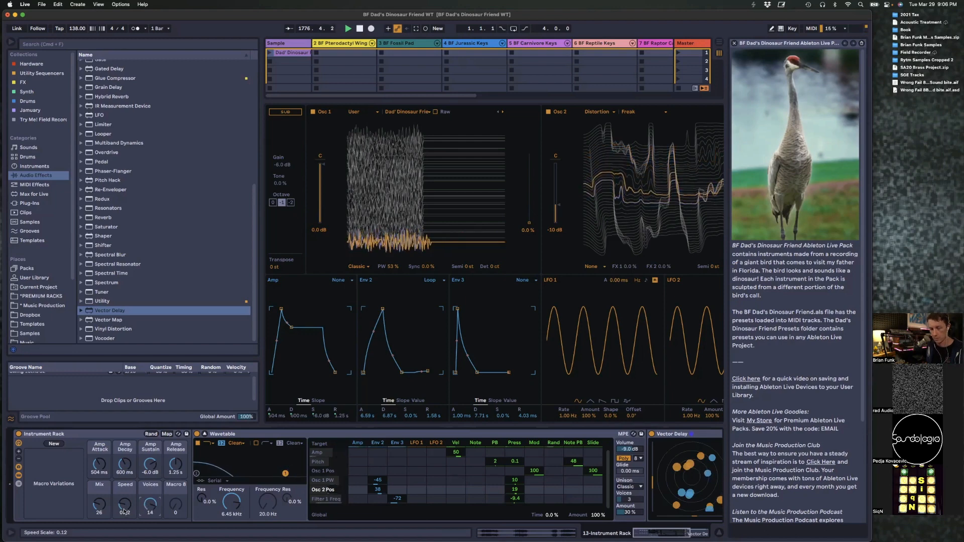
{"action": "left_click_drag", "start_coordinate": [129, 509], "coordinate": [128, 488]}
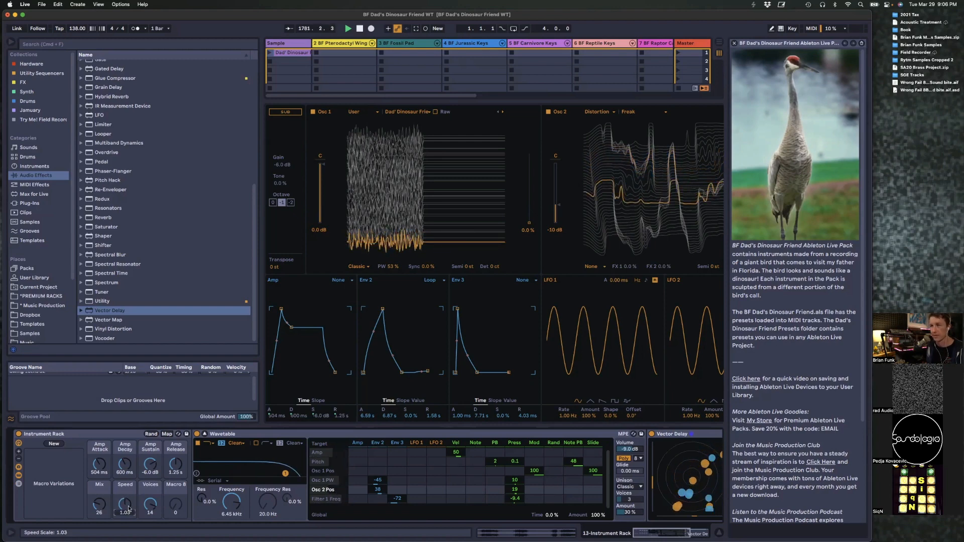
{"action": "left_click_drag", "start_coordinate": [127, 505], "coordinate": [128, 513]}
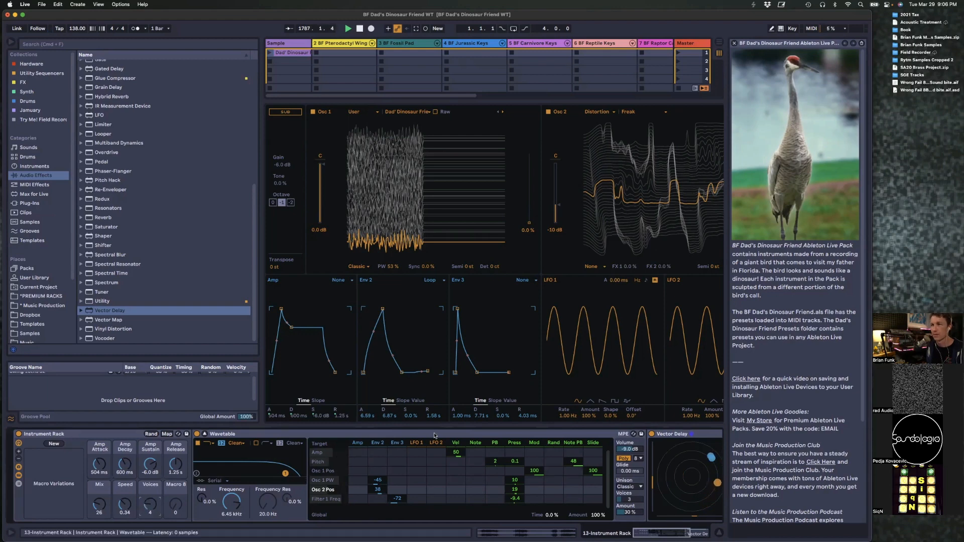
Step: Lower the Vector Delay's Scale to about 1.96 and review its force settings, returning to the delay parameters
{"action": "scroll", "coordinate": [435, 436], "scroll_direction": "right", "scroll_amount": 5}
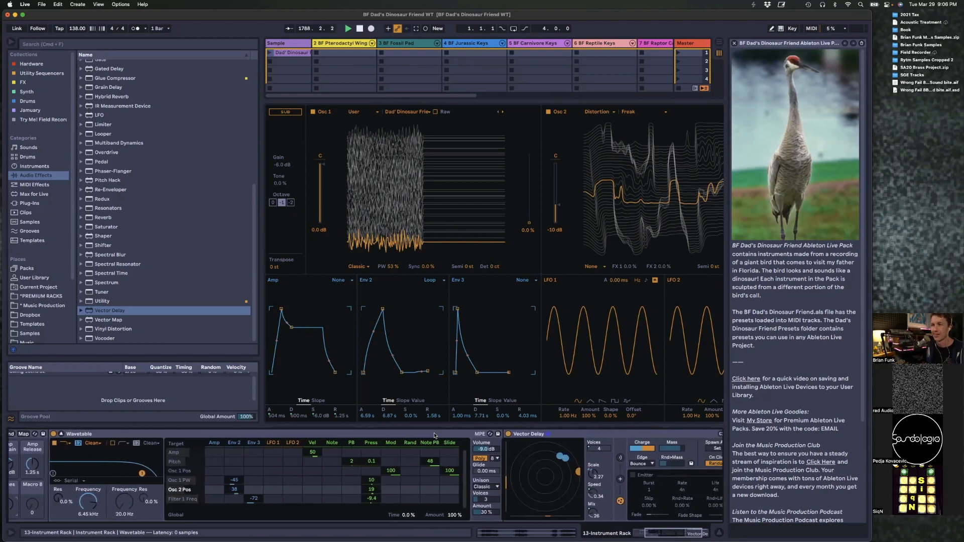
{"action": "scroll", "coordinate": [435, 436], "scroll_direction": "left", "scroll_amount": 5}
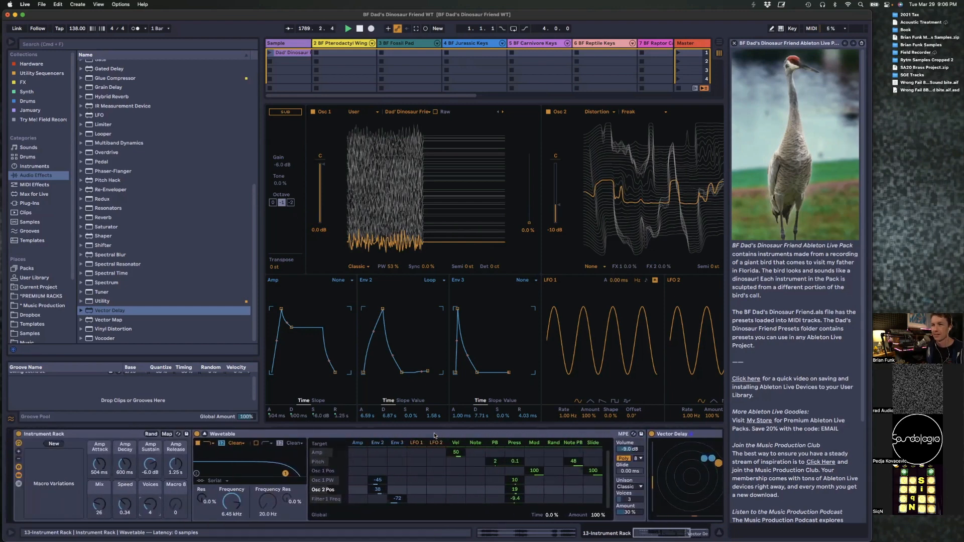
{"action": "scroll", "coordinate": [435, 436], "scroll_direction": "right", "scroll_amount": 5}
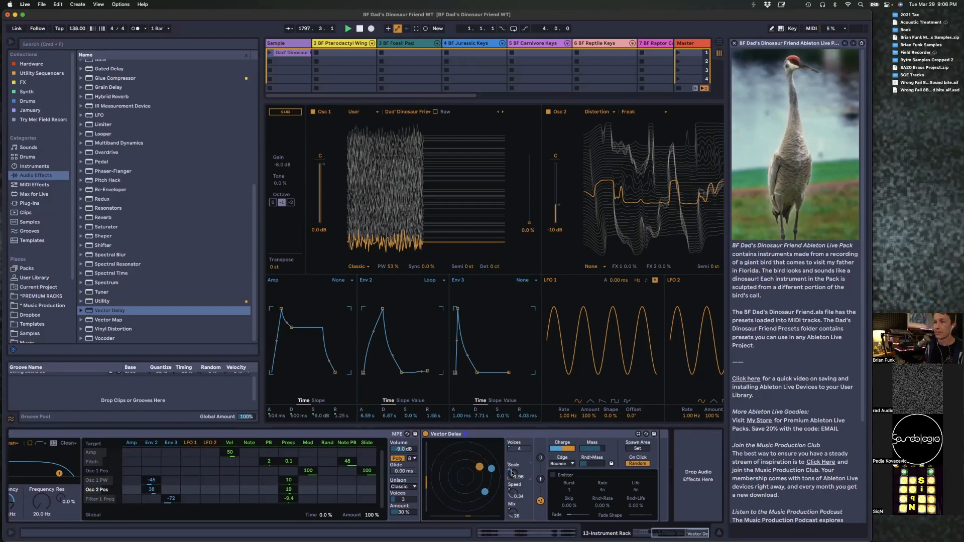
{"action": "left_click", "coordinate": [517, 435]}
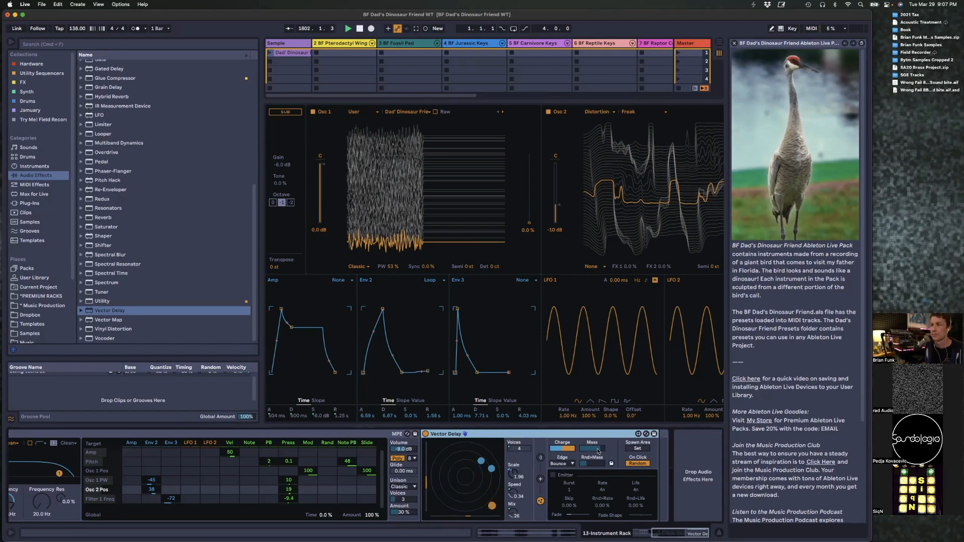
{"action": "left_click", "coordinate": [540, 458]}
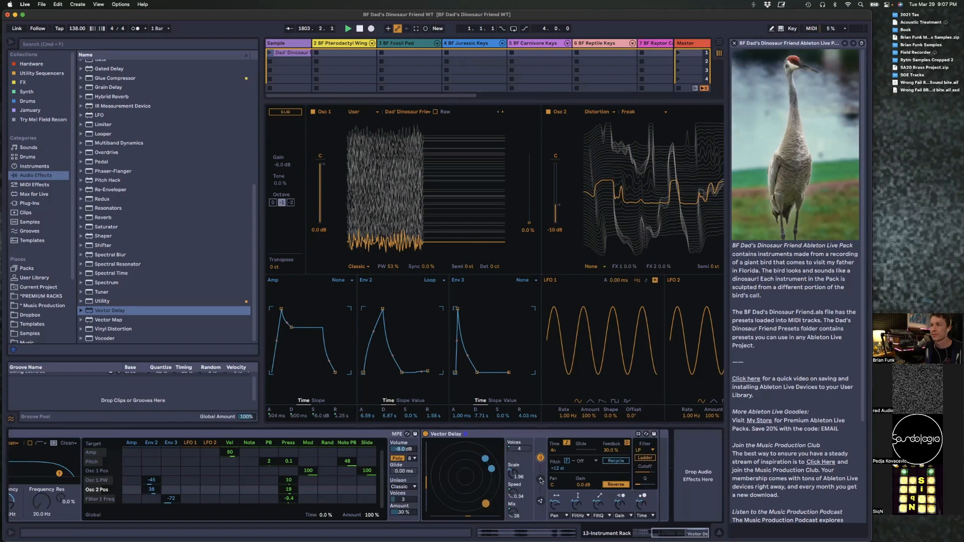
{"action": "left_click", "coordinate": [541, 480]}
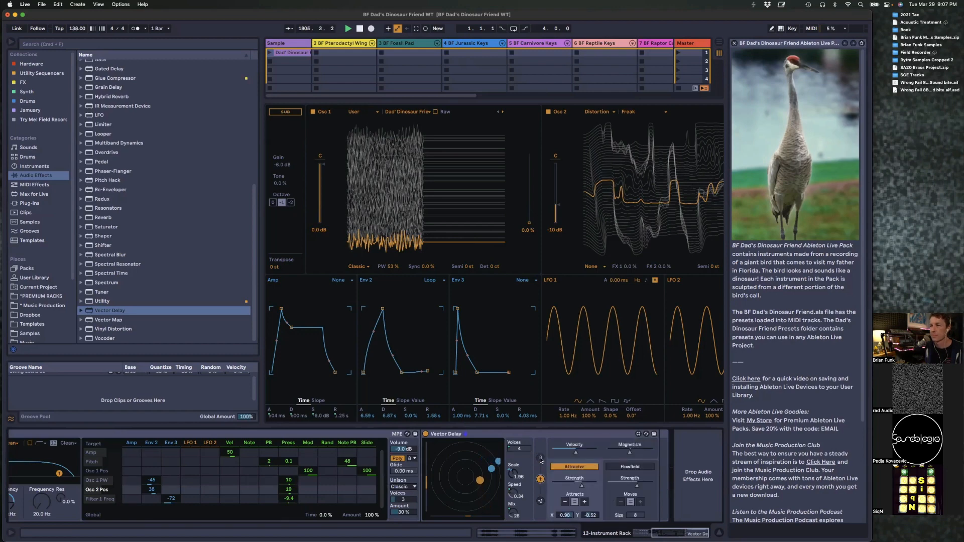
{"action": "left_click", "coordinate": [541, 458]}
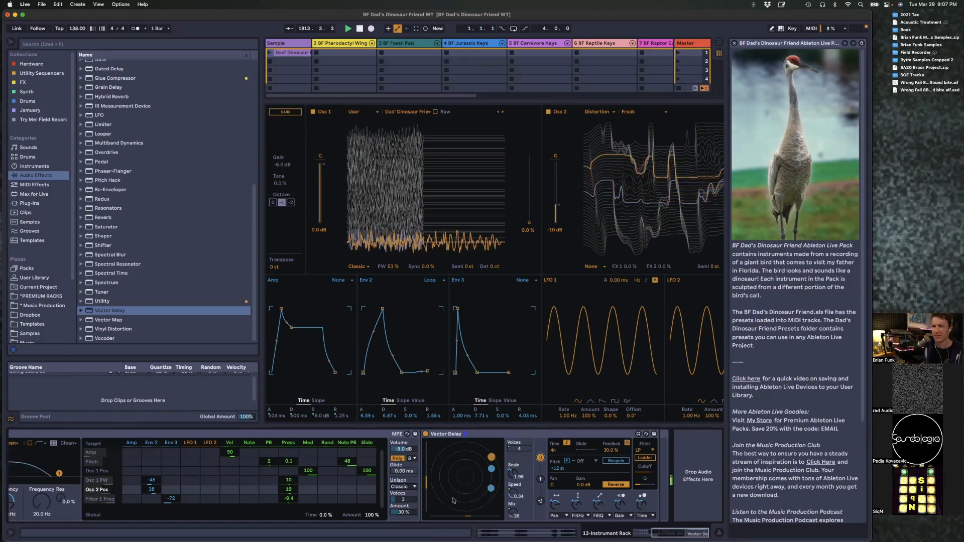
Step: Raise the rack's Mix macro to 42
{"action": "scroll", "coordinate": [145, 515], "scroll_direction": "left", "scroll_amount": 5}
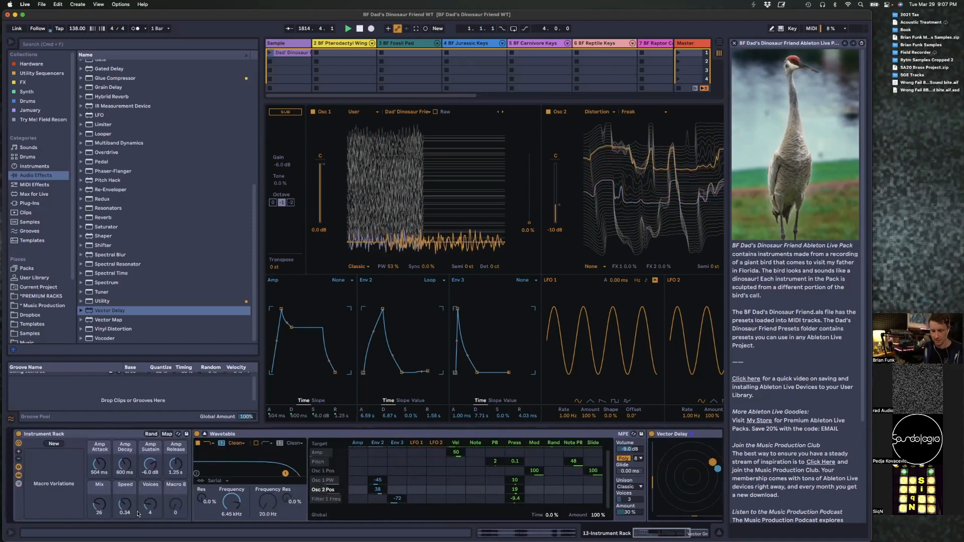
{"action": "left_click_drag", "start_coordinate": [106, 504], "coordinate": [106, 494]}
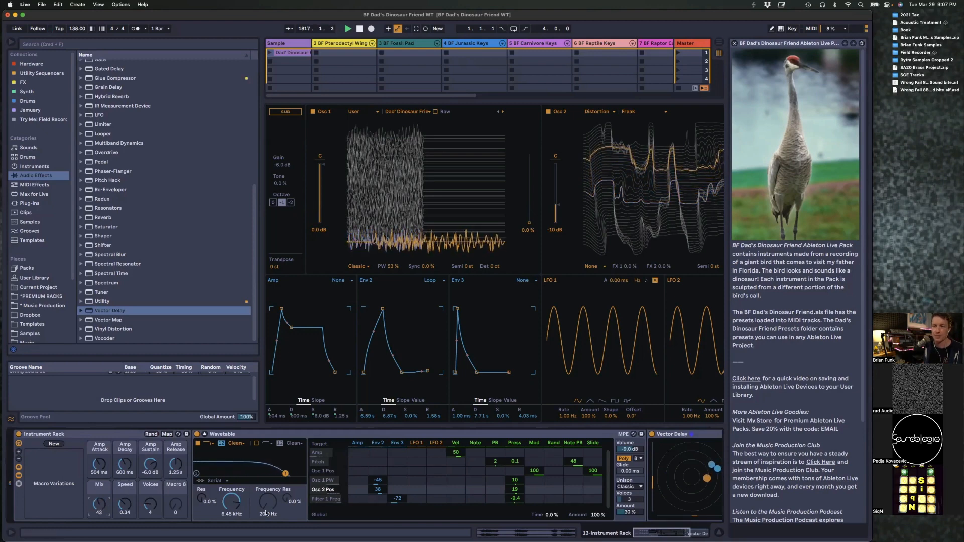
{"action": "scroll", "coordinate": [610, 471], "scroll_direction": "right", "scroll_amount": 5}
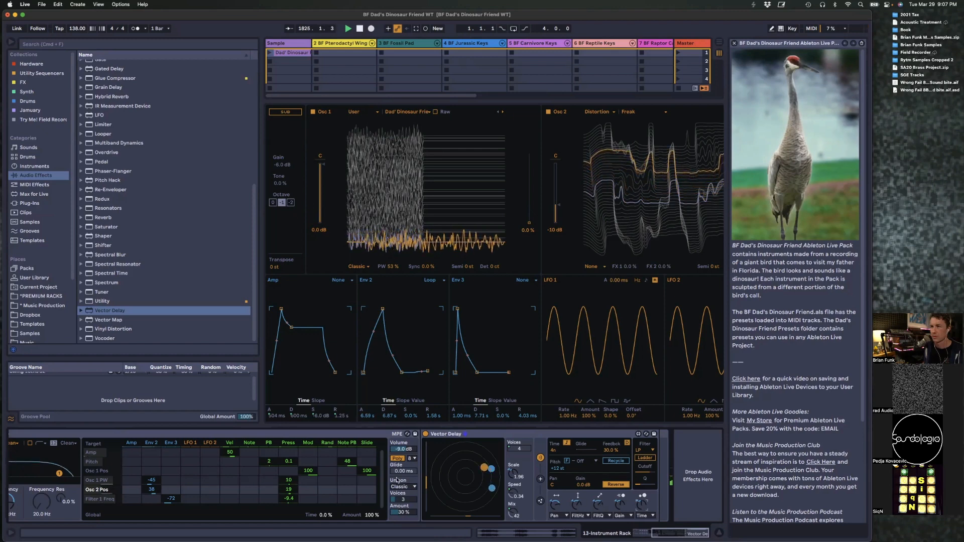
Step: Lower the Wavetable's Filter 1 frequency to about 1.92 kHz and map it to Macro 8
{"action": "scroll", "coordinate": [397, 481], "scroll_direction": "left", "scroll_amount": 5}
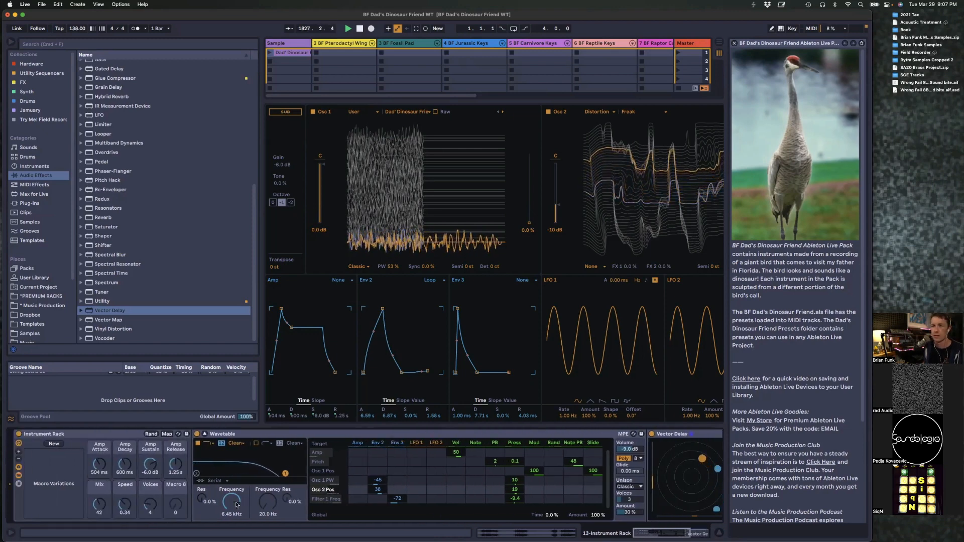
{"action": "mouse_move", "coordinate": [231, 502]}
{"action": "left_mouse_down"}
{"action": "mouse_move", "coordinate": [232, 488]}
{"action": "mouse_move", "coordinate": [232, 520]}
{"action": "mouse_move", "coordinate": [232, 507]}
{"action": "left_mouse_up"}
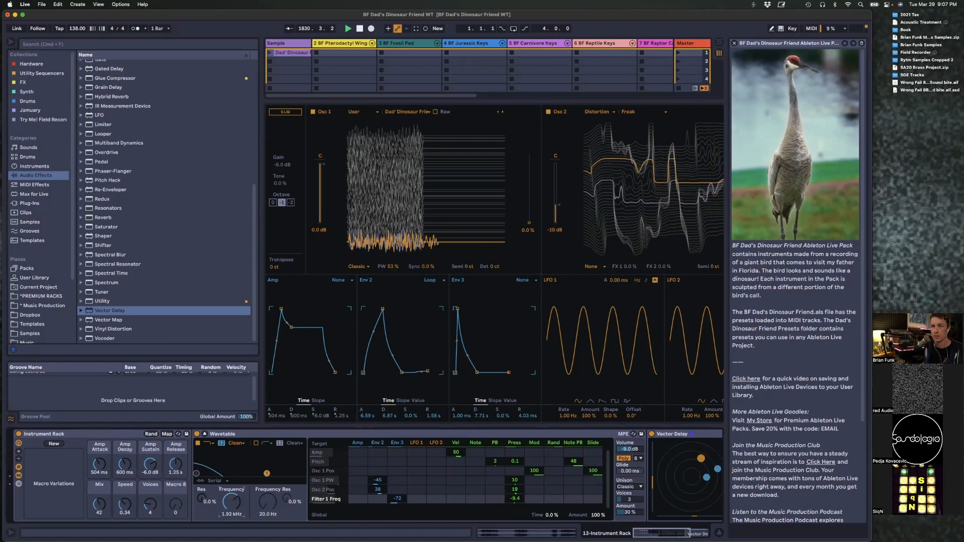
{"action": "right_click", "coordinate": [233, 503]}
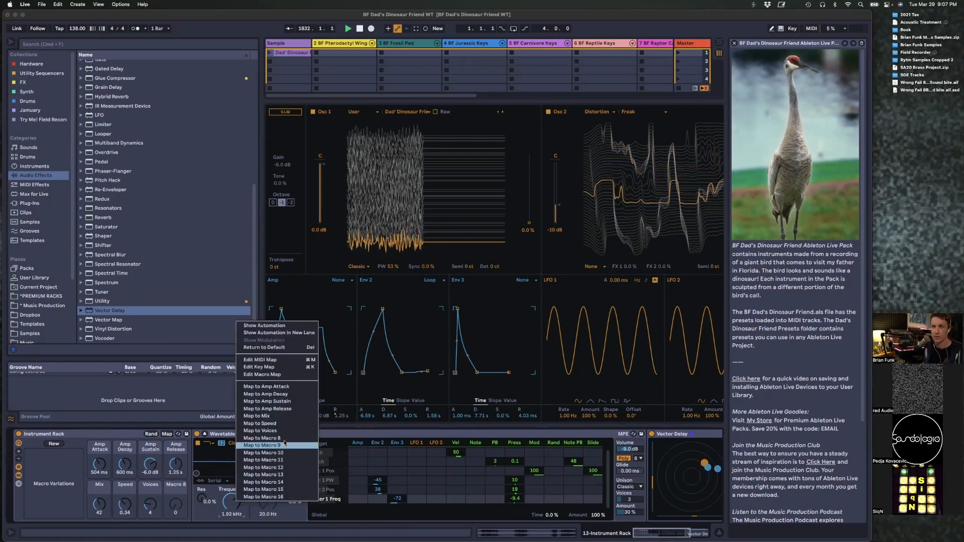
{"action": "left_click", "coordinate": [271, 439]}
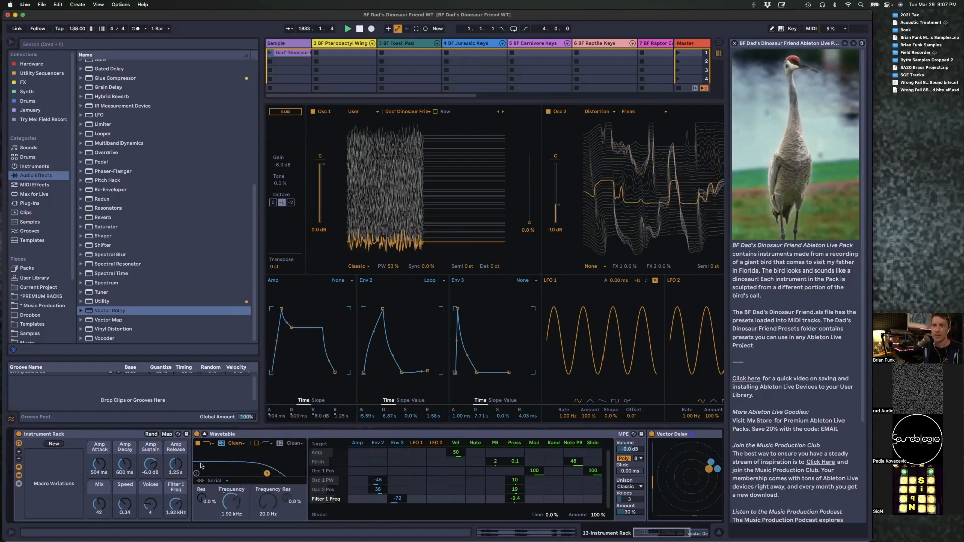
Step: Color the Amp Attack, Amp Decay, Amp Sustain and Amp Release macros purple
{"action": "right_click", "coordinate": [100, 448]}
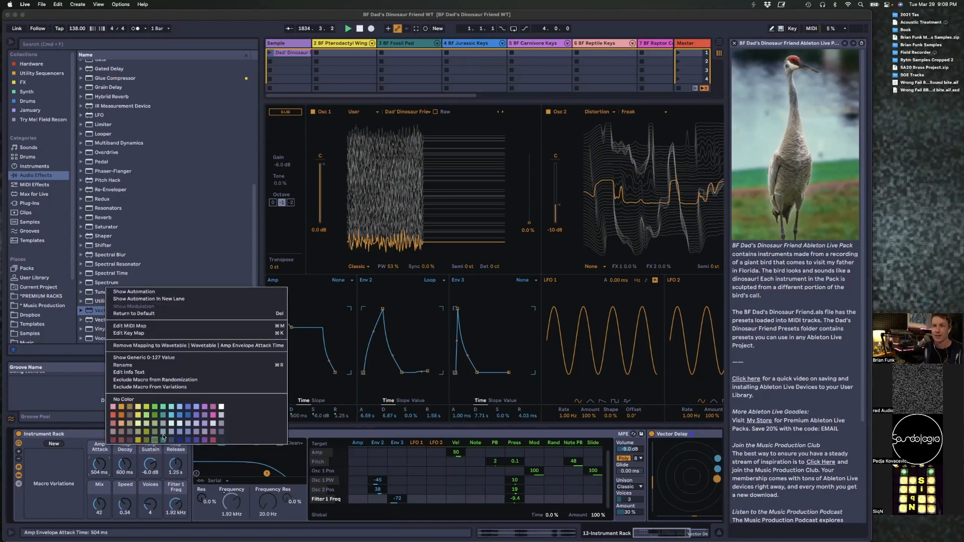
{"action": "left_click", "coordinate": [196, 417]}
{"action": "right_click", "coordinate": [127, 451]}
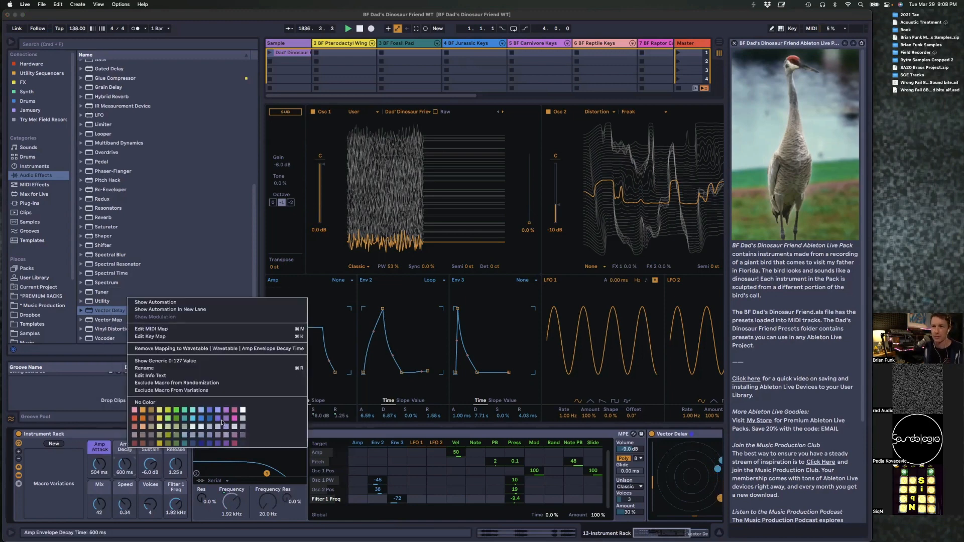
{"action": "left_click", "coordinate": [222, 423]}
{"action": "right_click", "coordinate": [150, 447]}
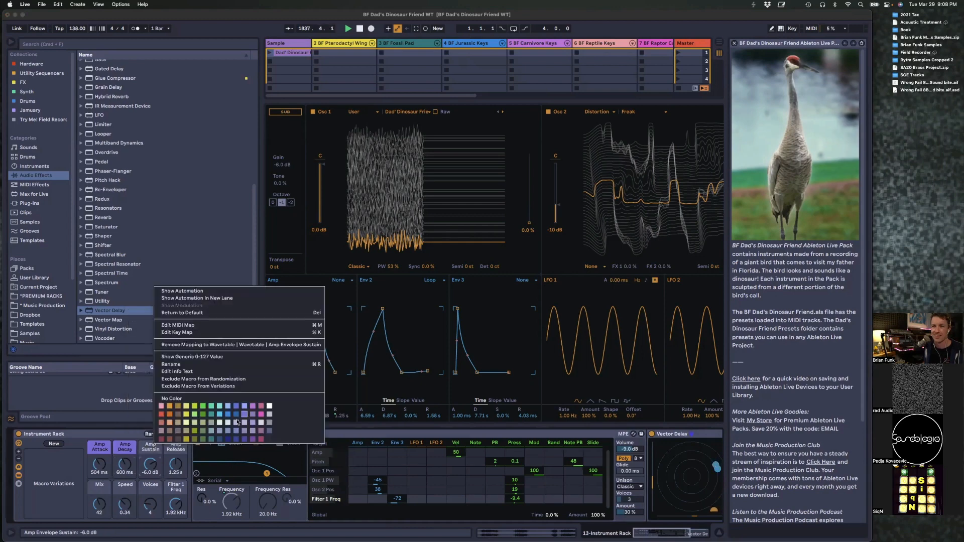
{"action": "left_click", "coordinate": [244, 414]}
{"action": "right_click", "coordinate": [181, 455]}
{"action": "left_click", "coordinate": [272, 427]}
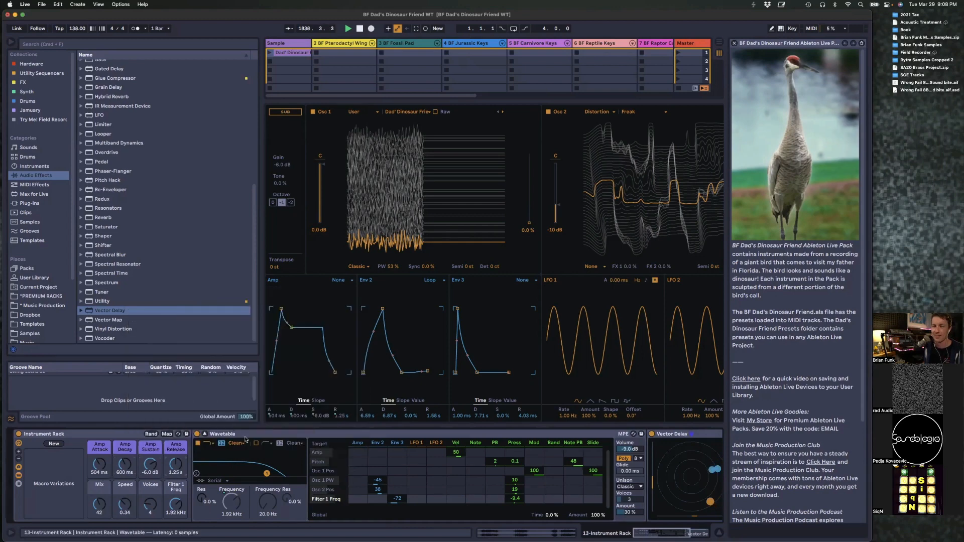
Step: Color the Mix, Speed and Voices macros dark blue and the Filter 1 Freq macro light blue
{"action": "right_click", "coordinate": [108, 491]}
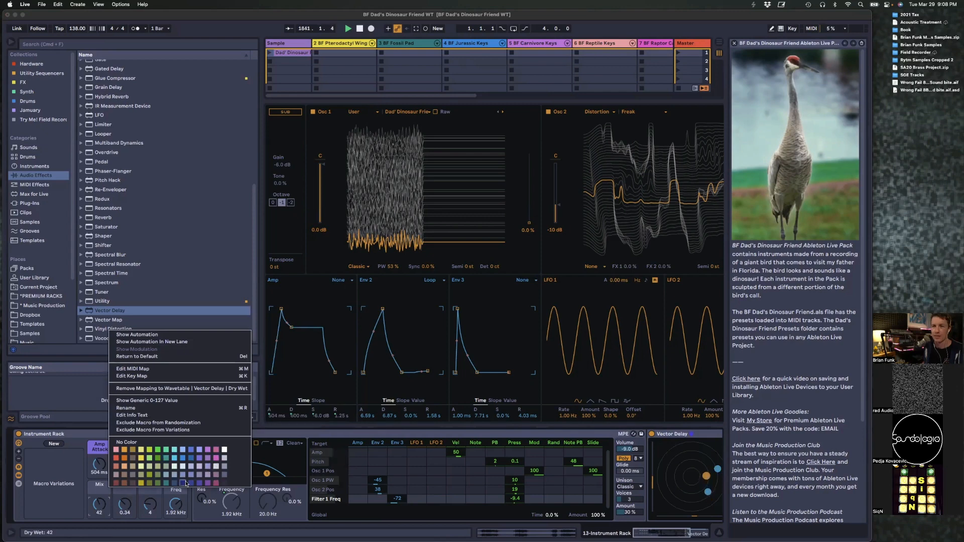
{"action": "left_click", "coordinate": [216, 483]}
{"action": "right_click", "coordinate": [123, 485]}
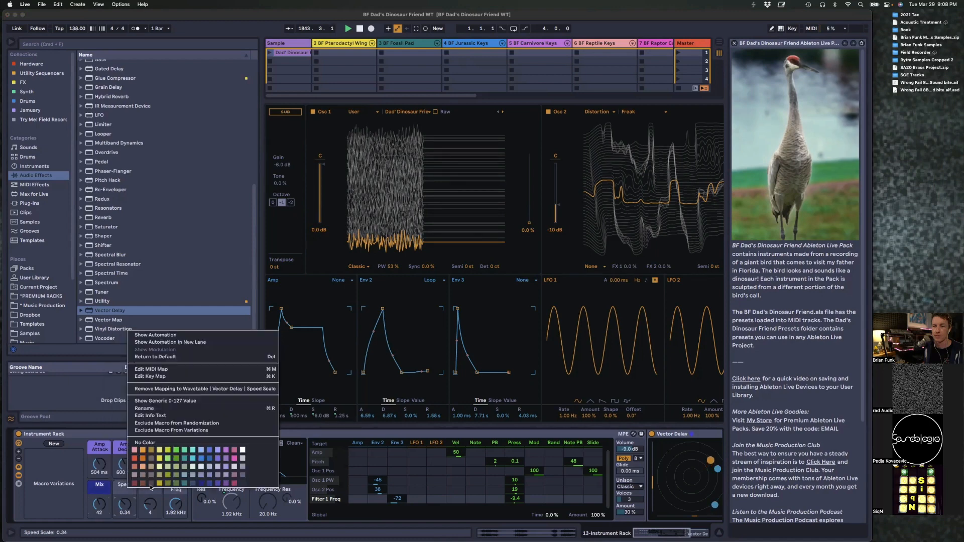
{"action": "left_click", "coordinate": [203, 486]}
{"action": "right_click", "coordinate": [150, 485]}
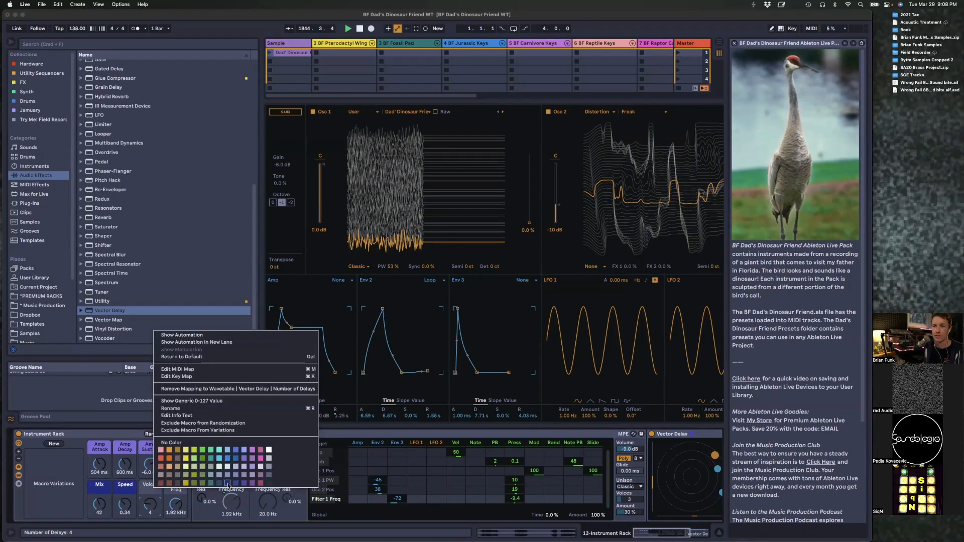
{"action": "left_click", "coordinate": [224, 484]}
{"action": "right_click", "coordinate": [177, 491]}
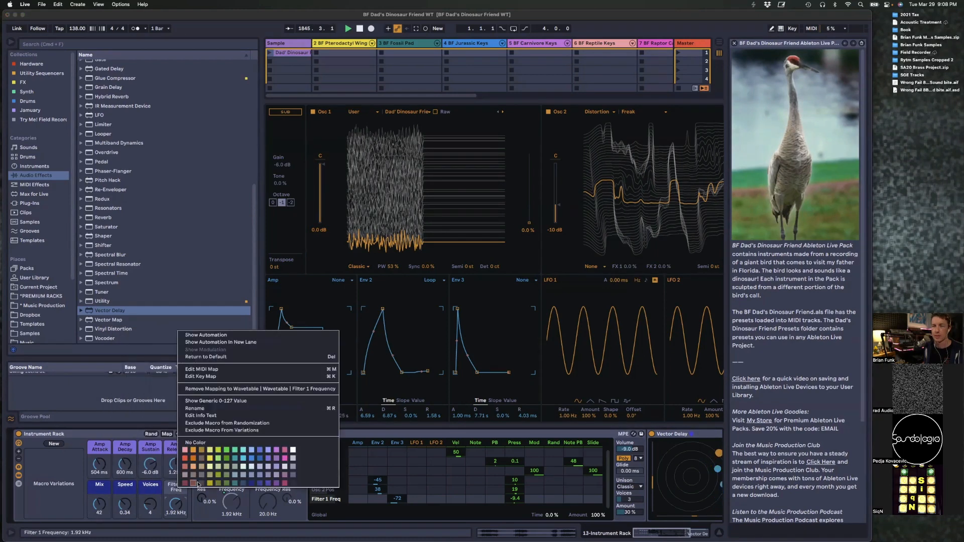
{"action": "left_click", "coordinate": [253, 459]}
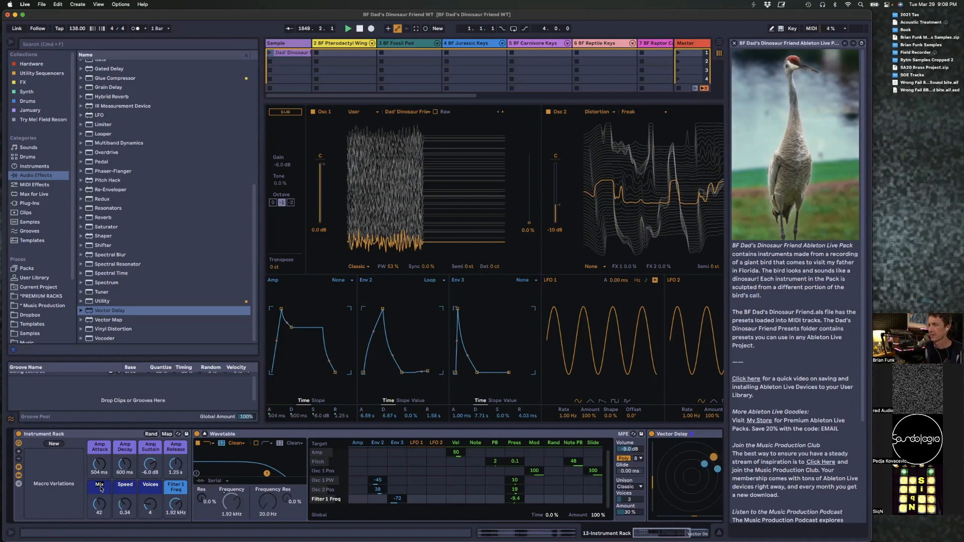
Step: Examine the Vector Delay's particle, emitter and force settings, returning to its delay parameters
{"action": "scroll", "coordinate": [101, 490], "scroll_direction": "right", "scroll_amount": 3}
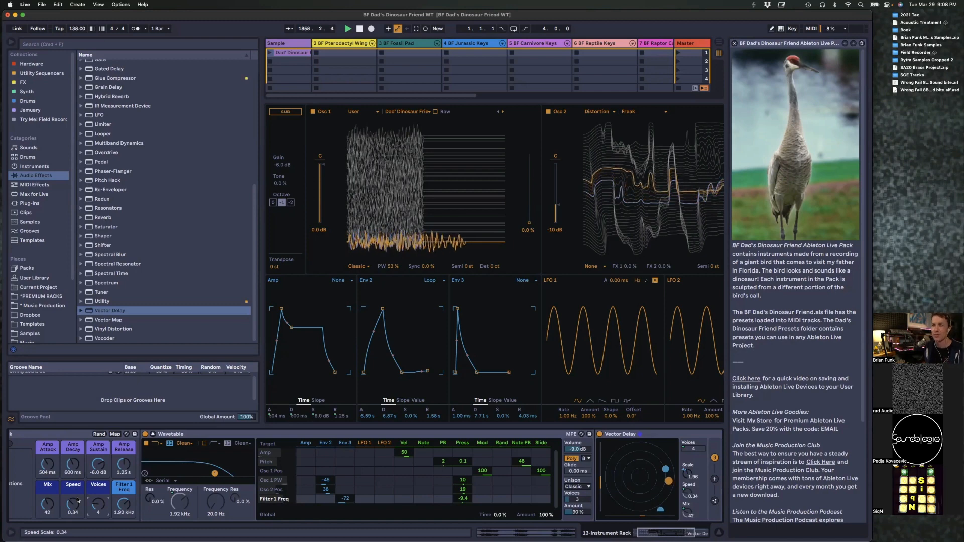
{"action": "scroll", "coordinate": [453, 433], "scroll_direction": "right", "scroll_amount": 5}
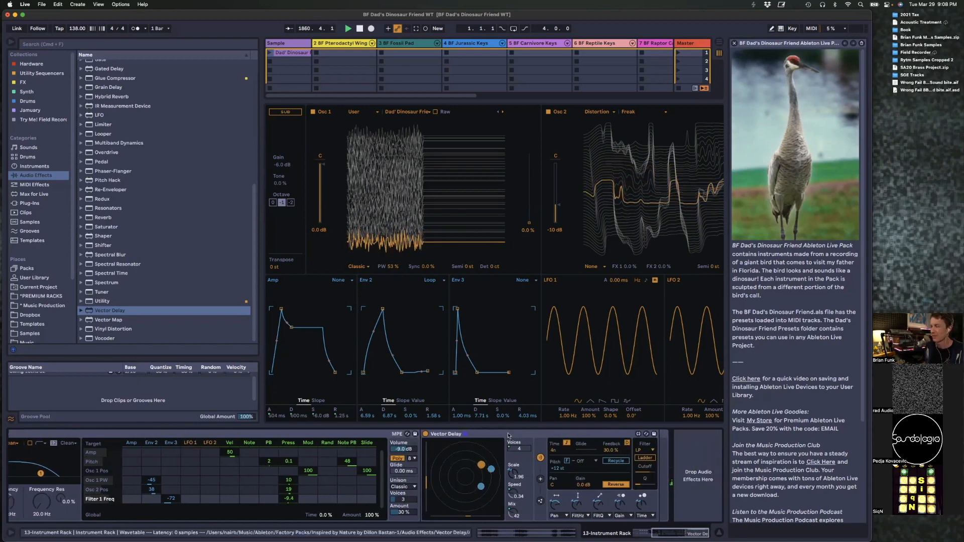
{"action": "scroll", "coordinate": [509, 435], "scroll_direction": "left", "scroll_amount": 2}
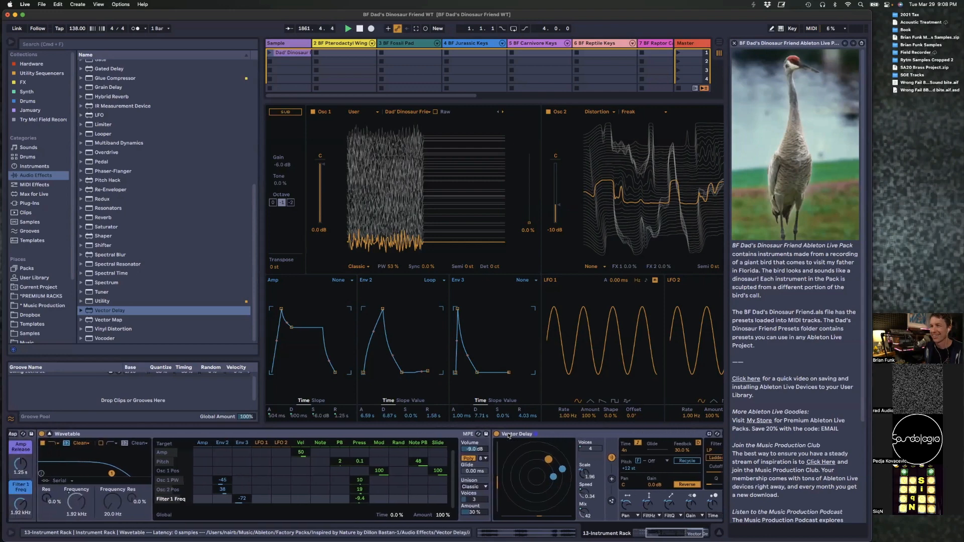
{"action": "scroll", "coordinate": [508, 435], "scroll_direction": "right", "scroll_amount": 2}
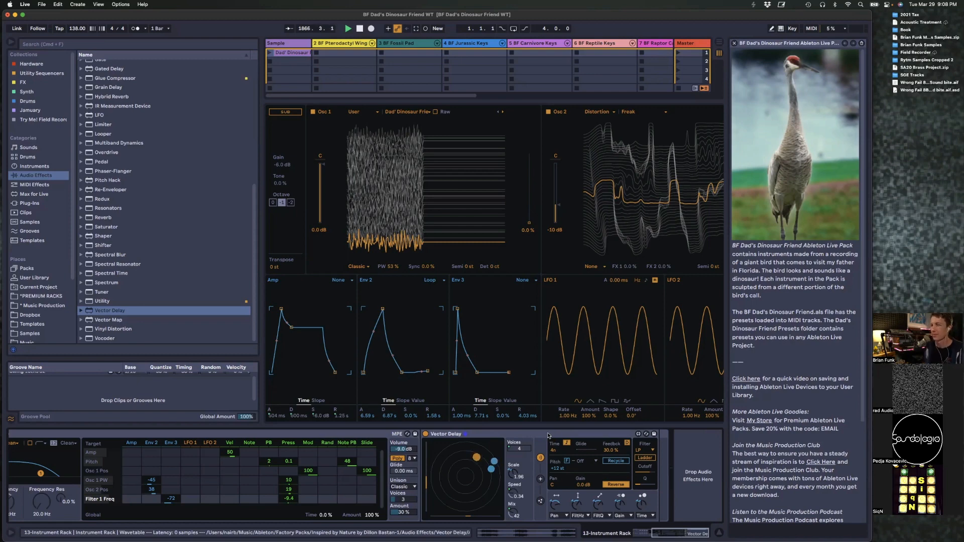
{"action": "left_click", "coordinate": [541, 480]}
{"action": "left_click", "coordinate": [541, 501]}
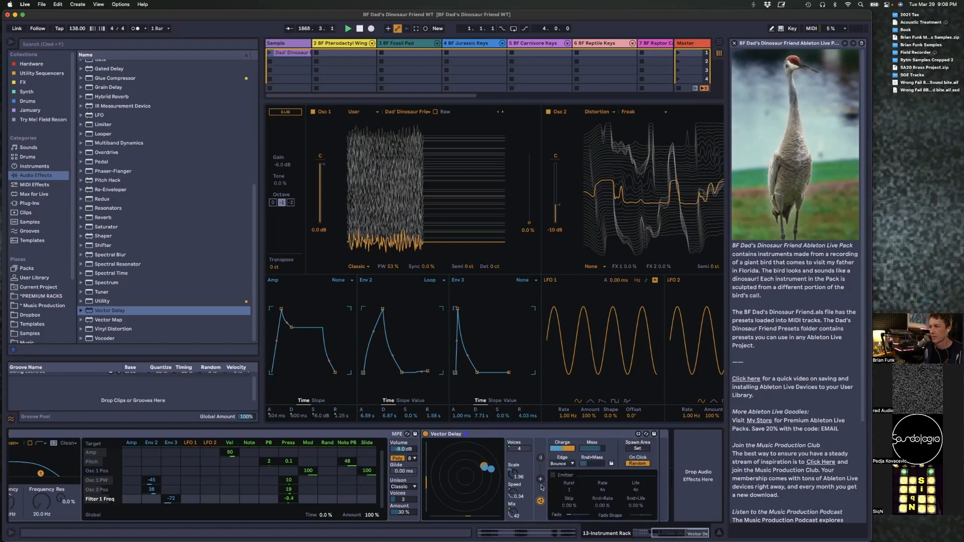
{"action": "left_click", "coordinate": [541, 458]}
{"action": "left_click", "coordinate": [541, 479]}
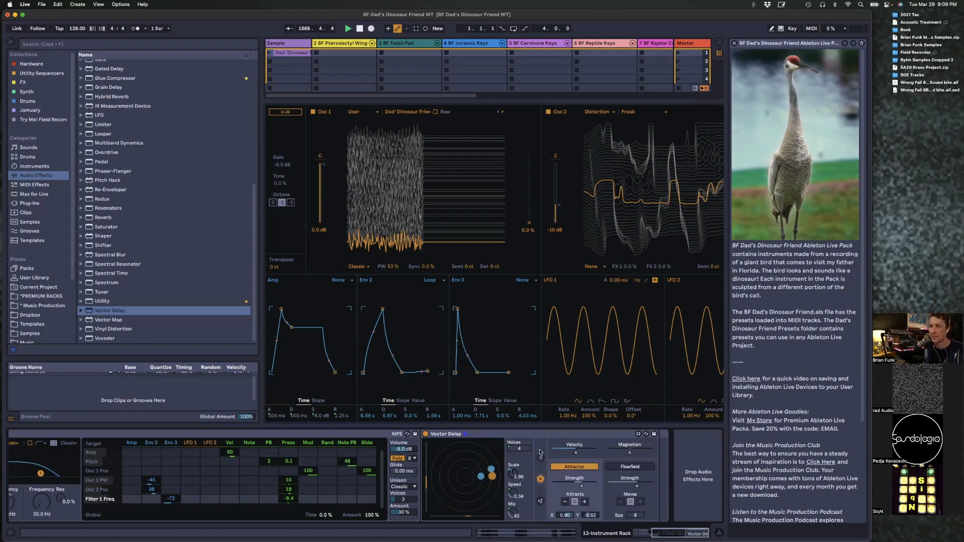
{"action": "left_click", "coordinate": [540, 455]}
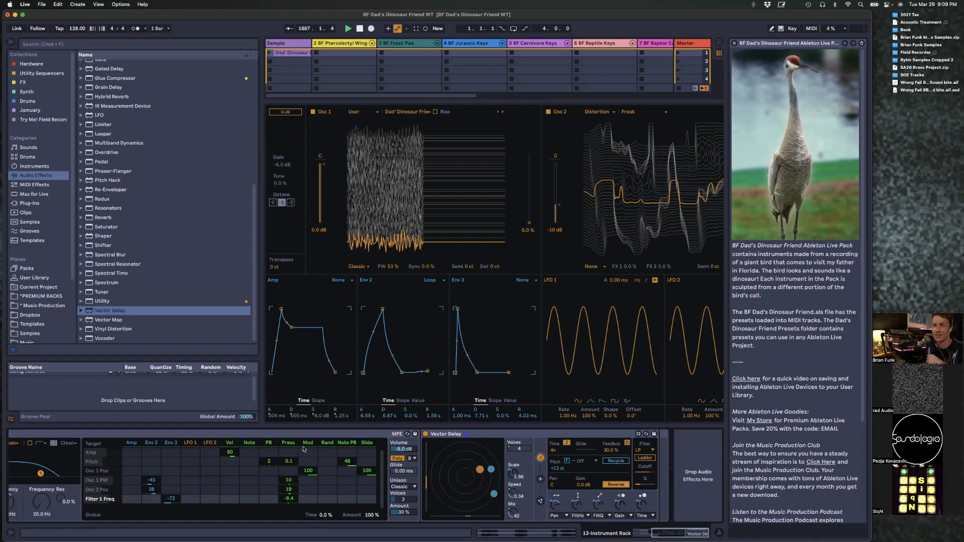
{"action": "left_click", "coordinate": [514, 437]}
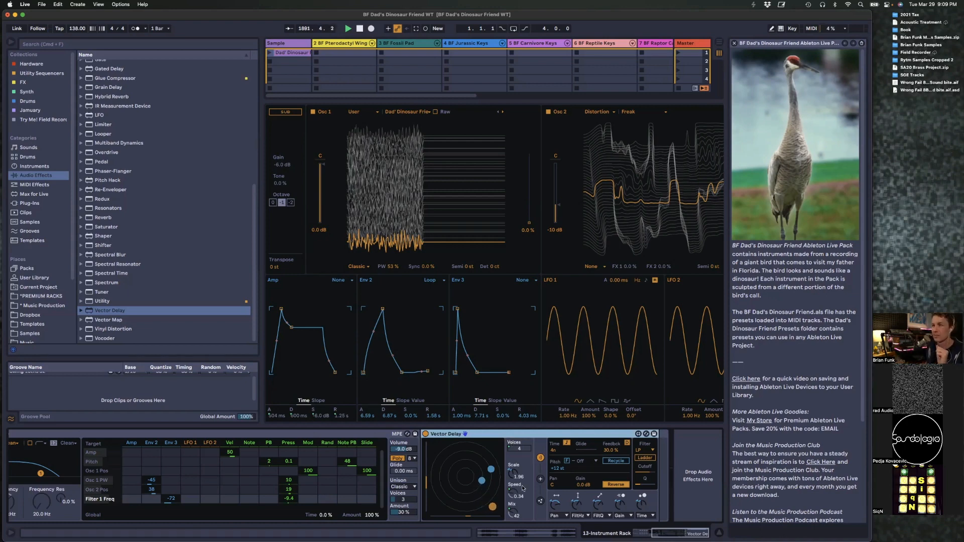
{"action": "scroll", "coordinate": [448, 437], "scroll_direction": "left", "scroll_amount": 5}
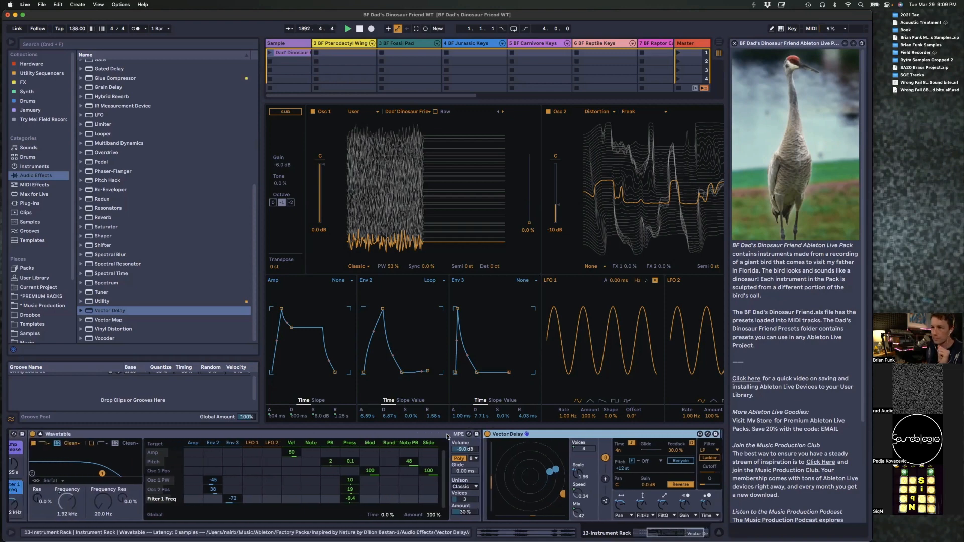
{"action": "scroll", "coordinate": [448, 437], "scroll_direction": "left", "scroll_amount": 6}
{"action": "scroll", "coordinate": [93, 495], "scroll_direction": "right", "scroll_amount": 1}
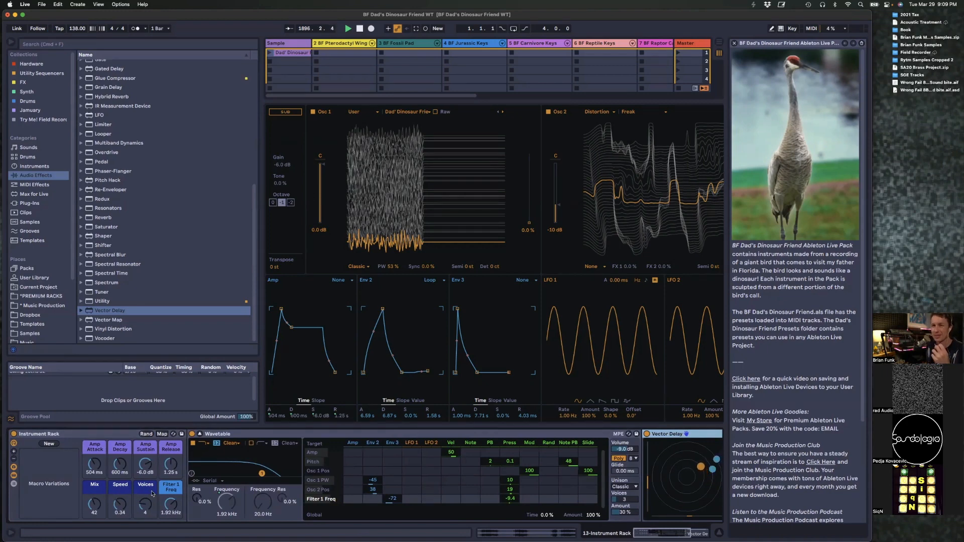
{"action": "scroll", "coordinate": [670, 436], "scroll_direction": "right", "scroll_amount": 5}
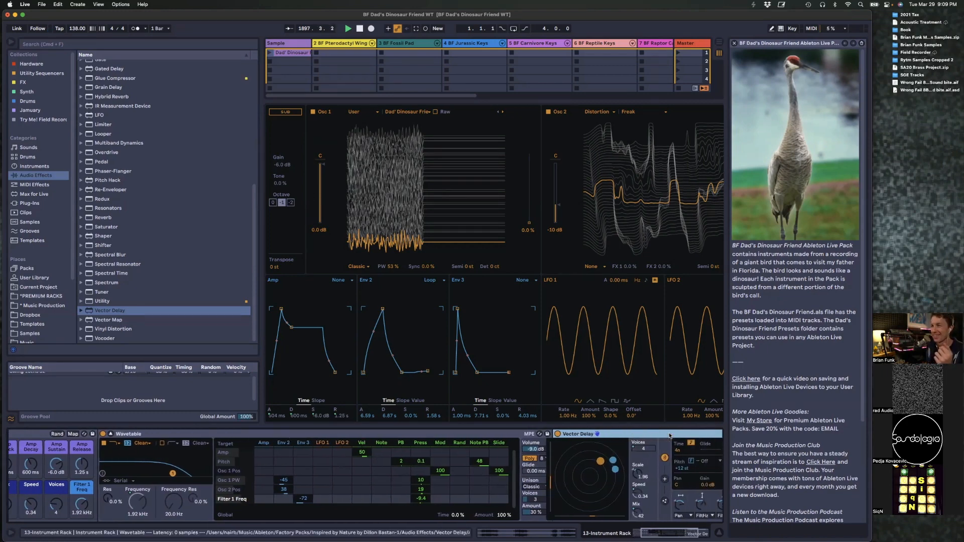
{"action": "scroll", "coordinate": [669, 436], "scroll_direction": "left", "scroll_amount": 5}
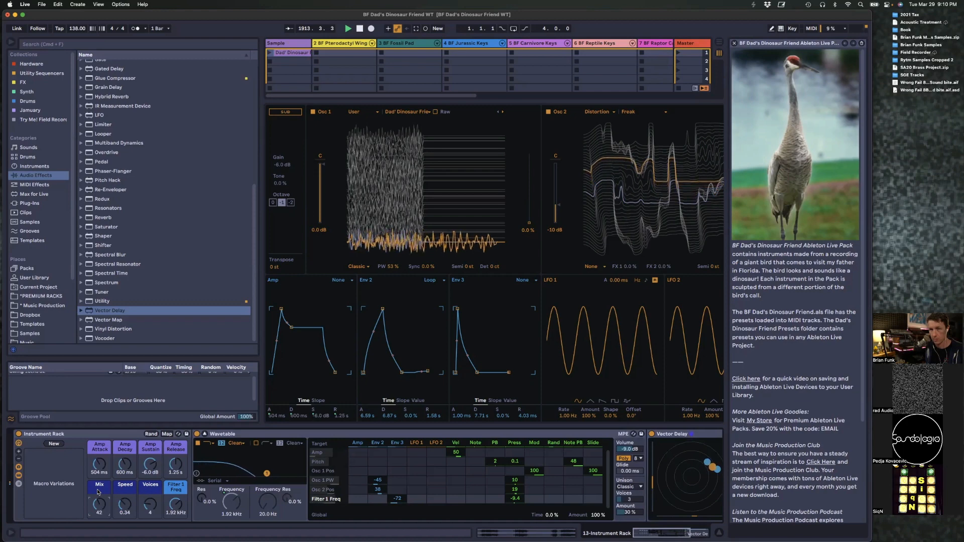
{"action": "scroll", "coordinate": [98, 492], "scroll_direction": "right", "scroll_amount": 2}
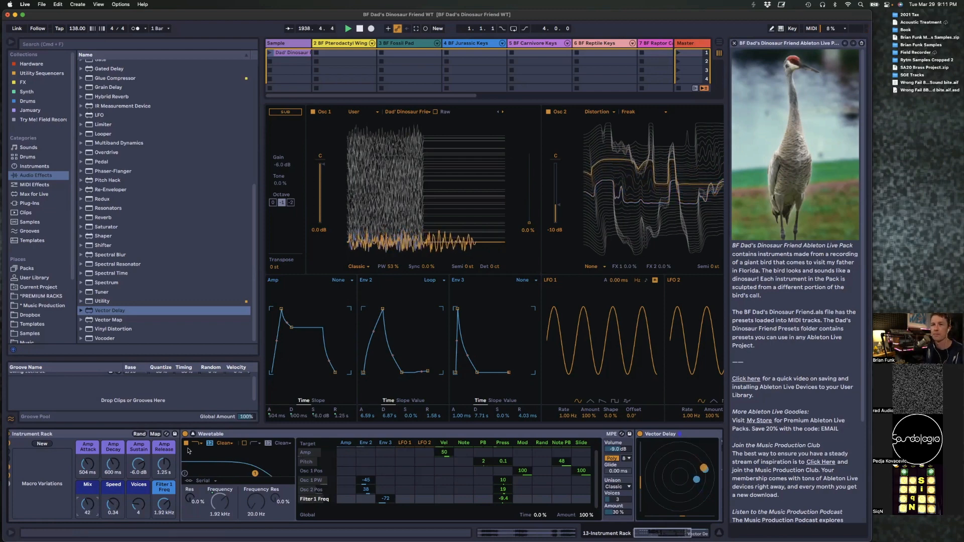
{"action": "scroll", "coordinate": [278, 436], "scroll_direction": "left", "scroll_amount": 1}
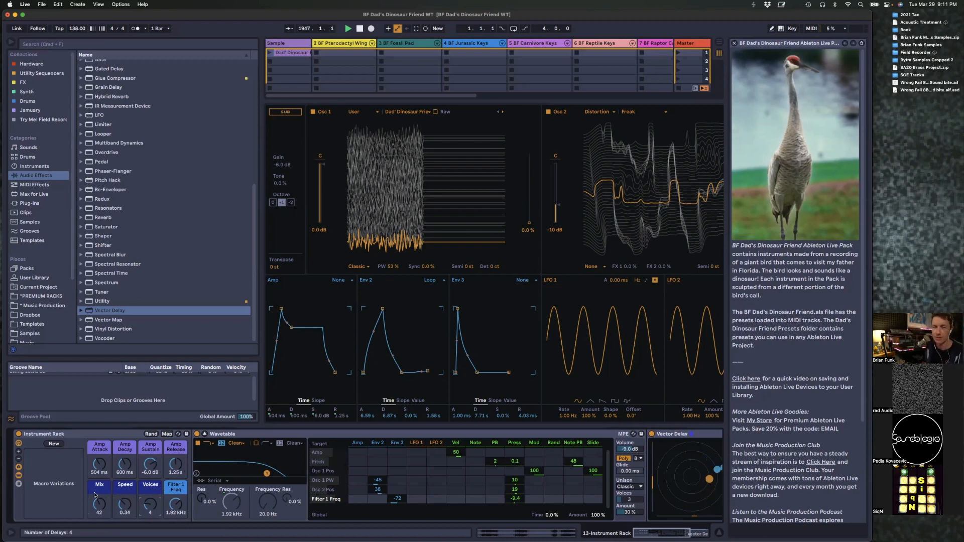
Step: Store the rack's current macro settings as Variation 1 and add a second macro variation
{"action": "left_click", "coordinate": [54, 445]}
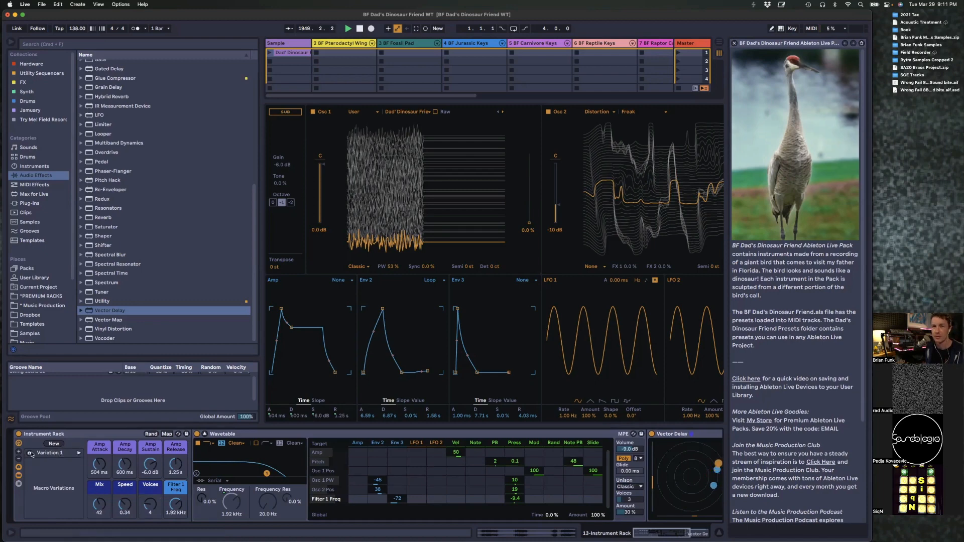
{"action": "left_click", "coordinate": [31, 454]}
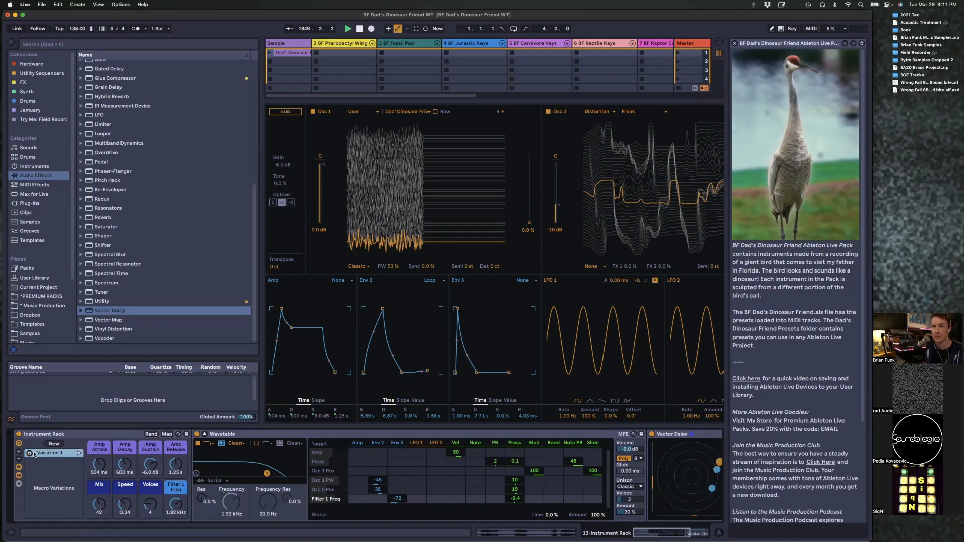
{"action": "left_click", "coordinate": [57, 445]}
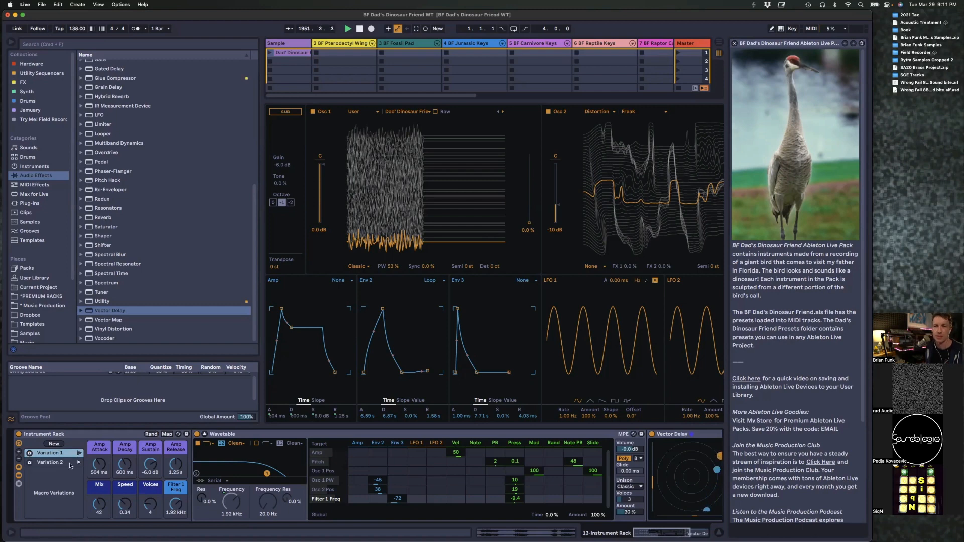
Step: Randomize the rack's macros, raise Filter 1 Freq to 1.07 kHz, and overwrite Variation 2 with these settings
{"action": "left_click", "coordinate": [70, 464]}
{"action": "left_click", "coordinate": [152, 435]}
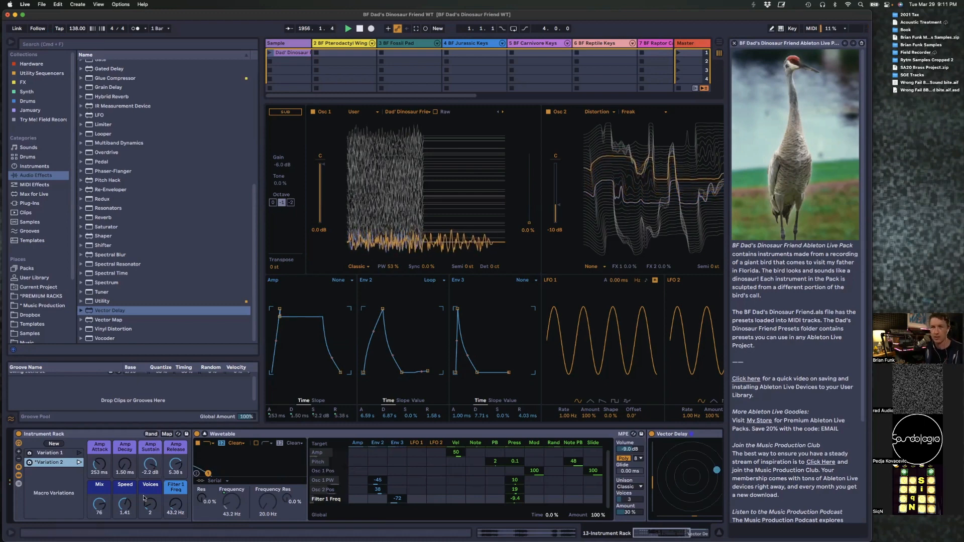
{"action": "left_click_drag", "start_coordinate": [176, 505], "coordinate": [176, 482]}
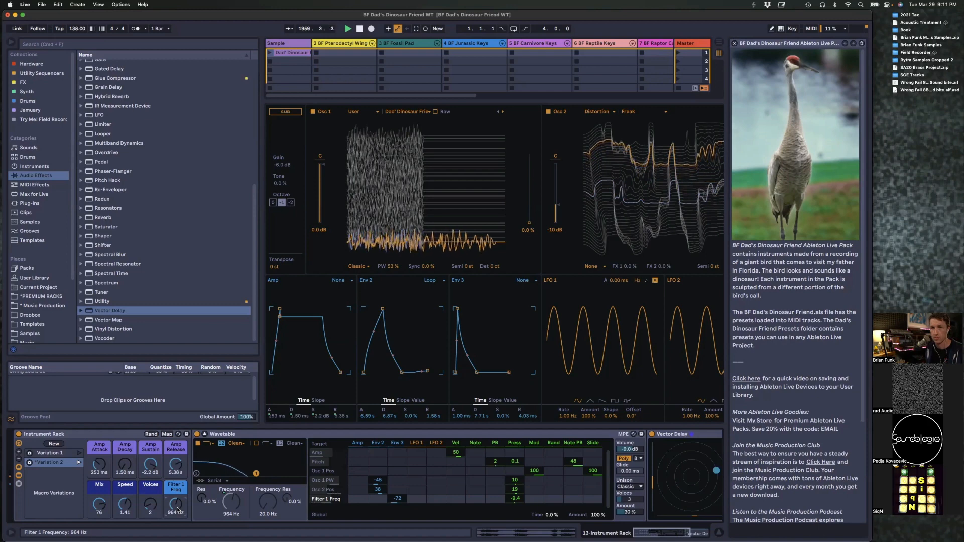
{"action": "left_click_drag", "start_coordinate": [175, 505], "coordinate": [176, 492]}
{"action": "left_click", "coordinate": [32, 463]}
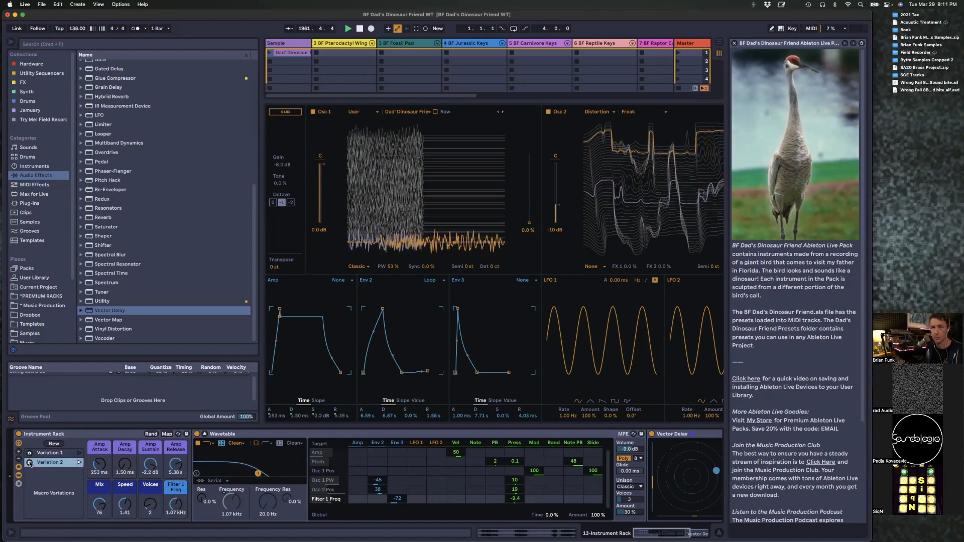
Step: Compare the rack's two macro variations by recalling Variation 1 and returning to Variation 2
{"action": "left_click", "coordinate": [79, 453]}
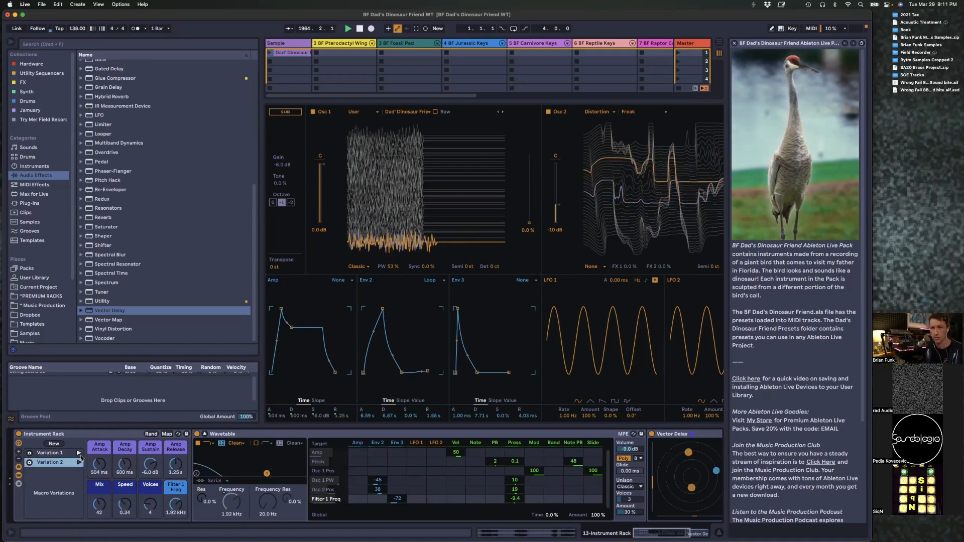
{"action": "left_click", "coordinate": [79, 463]}
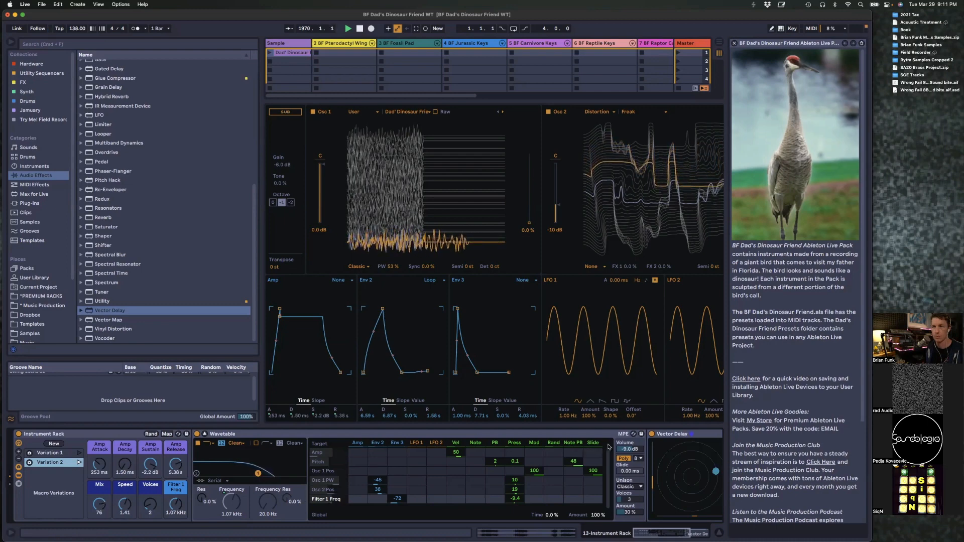
{"action": "scroll", "coordinate": [609, 447], "scroll_direction": "right", "scroll_amount": 10}
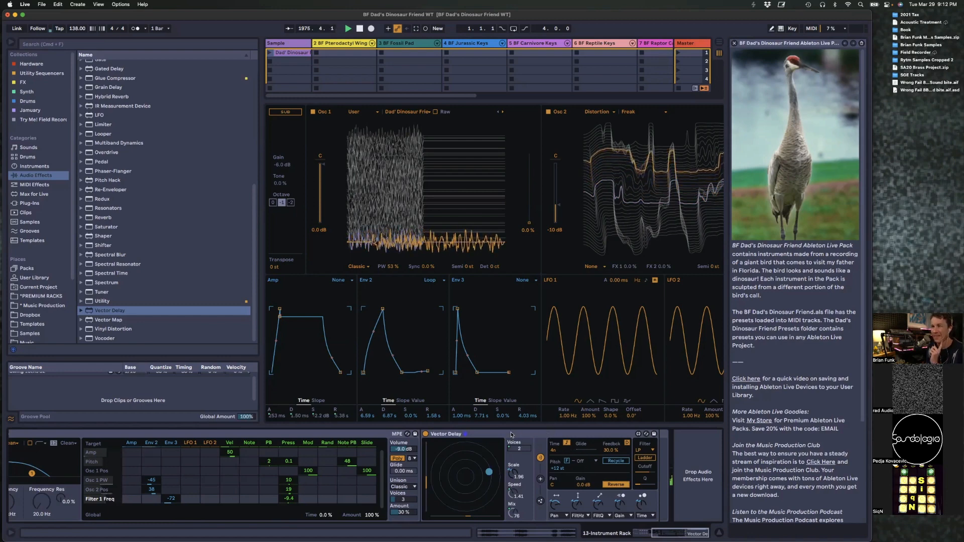
{"action": "scroll", "coordinate": [301, 472], "scroll_direction": "left", "scroll_amount": 10}
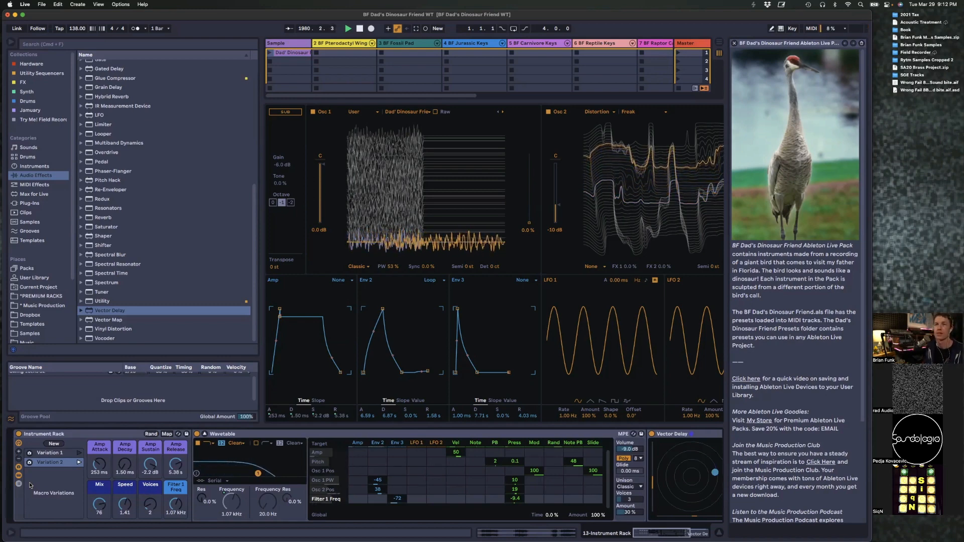
{"action": "scroll", "coordinate": [50, 482], "scroll_direction": "right", "scroll_amount": 5}
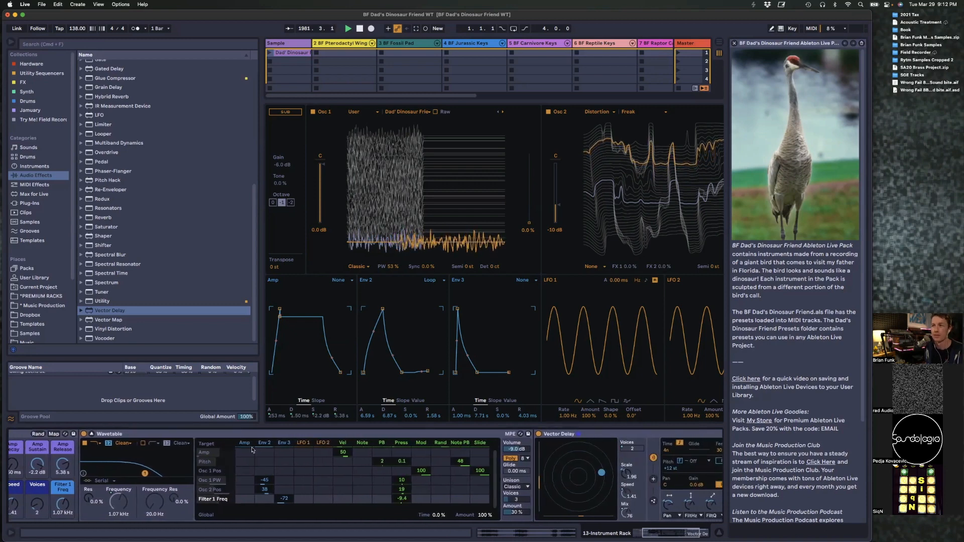
{"action": "scroll", "coordinate": [289, 439], "scroll_direction": "left", "scroll_amount": 5}
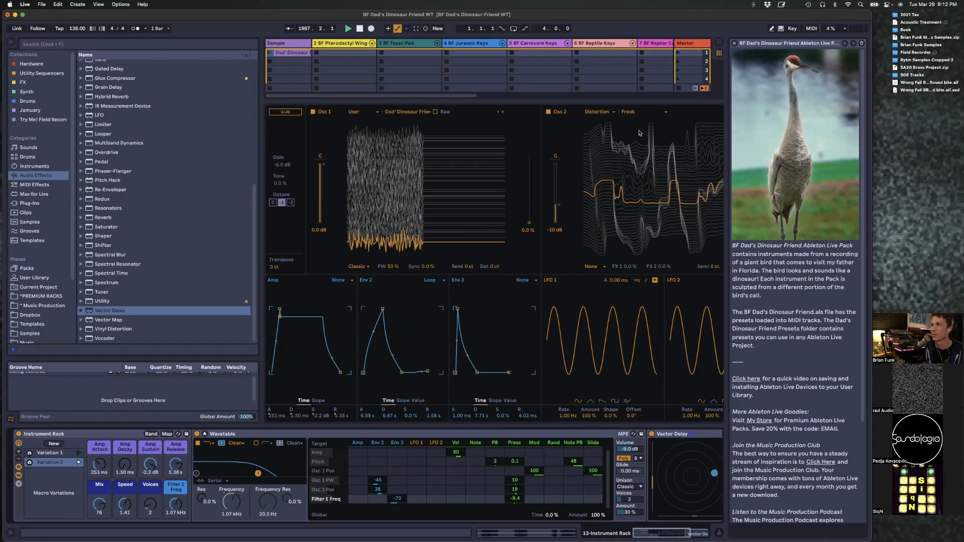
Step: Enlarge the Session View, select track 12 and look over its Instrument Rack's Buzzard macro variations
{"action": "left_click_drag", "start_coordinate": [635, 101], "coordinate": [618, 231]}
{"action": "scroll", "coordinate": [634, 78], "scroll_direction": "right", "scroll_amount": 5}
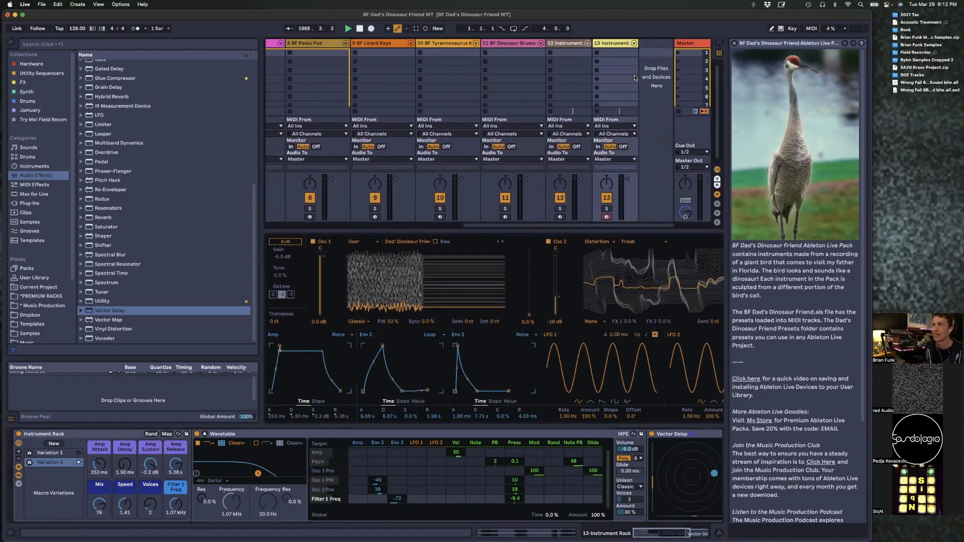
{"action": "left_click", "coordinate": [562, 44]}
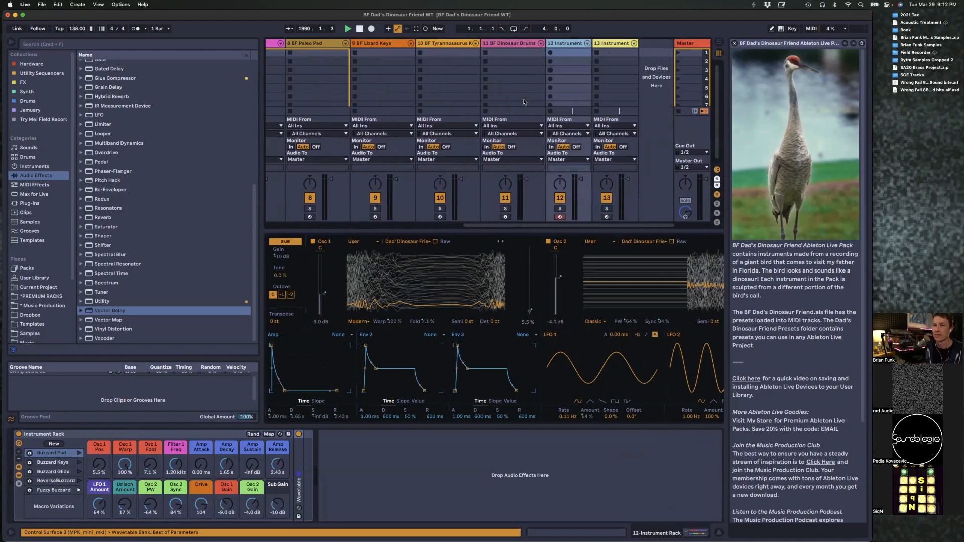
{"action": "left_click", "coordinate": [79, 462]}
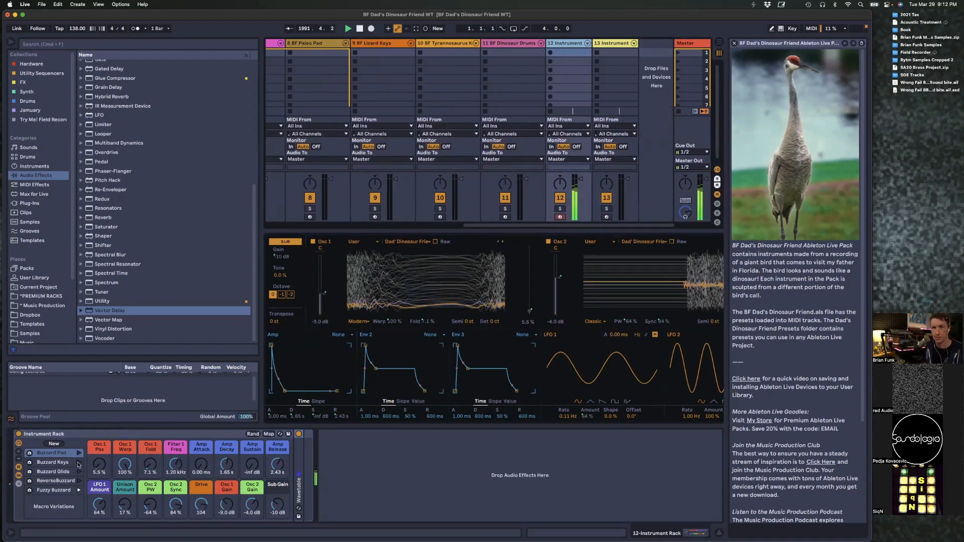
{"action": "left_click", "coordinate": [78, 490]}
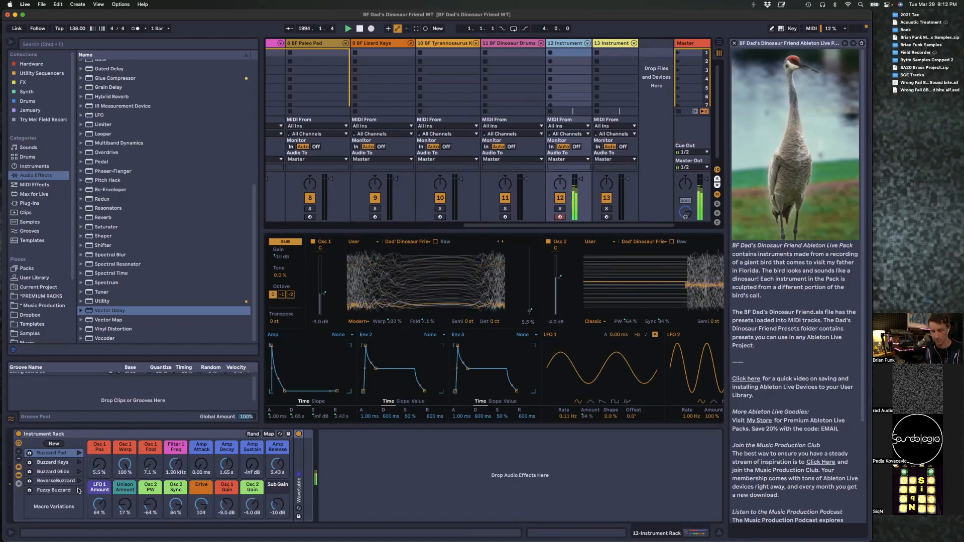
Step: Audition the ReverseBuzzard and Buzzard Glide macro variations of track 12's Instrument Rack
{"action": "left_click", "coordinate": [79, 481]}
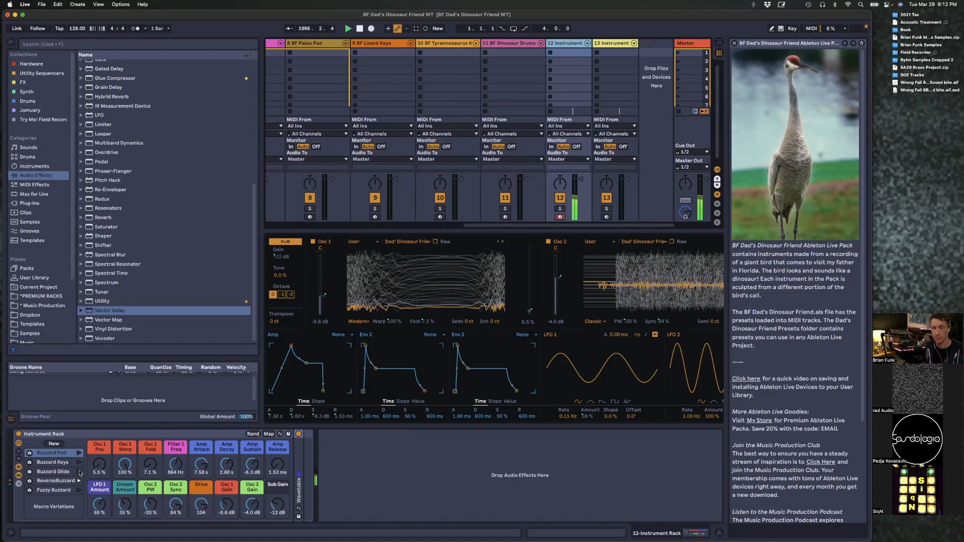
{"action": "left_click", "coordinate": [79, 472]}
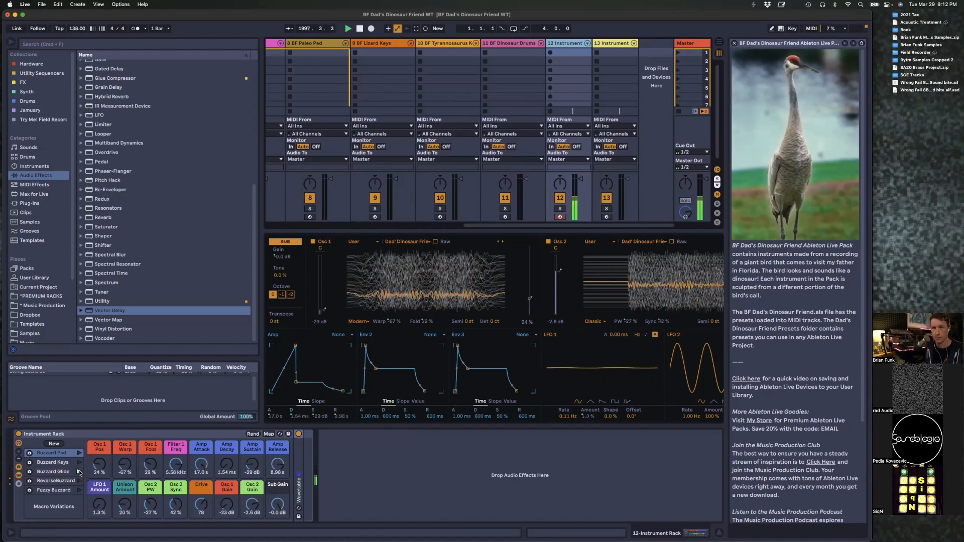
Step: Sweep the Filter 1 Freq macro of track 13's Instrument Rack up to 10.6 kHz and settle it at 1.34 kHz
{"action": "left_click", "coordinate": [616, 44]}
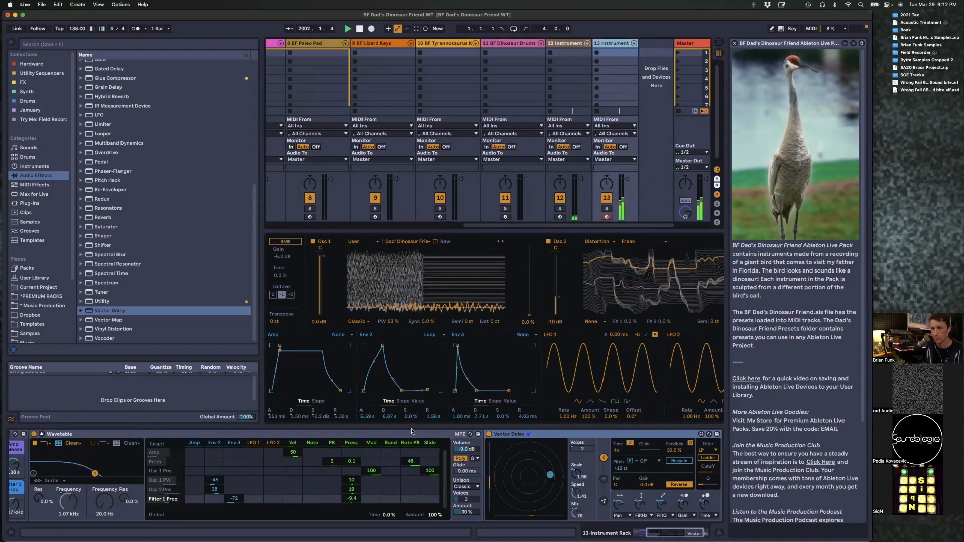
{"action": "scroll", "coordinate": [417, 437], "scroll_direction": "left", "scroll_amount": 5}
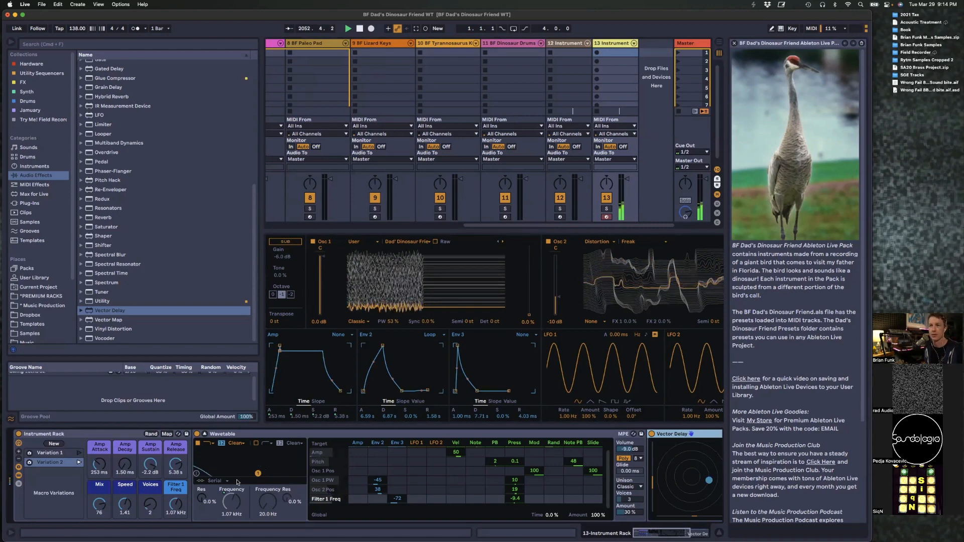
{"action": "left_click", "coordinate": [175, 504]}
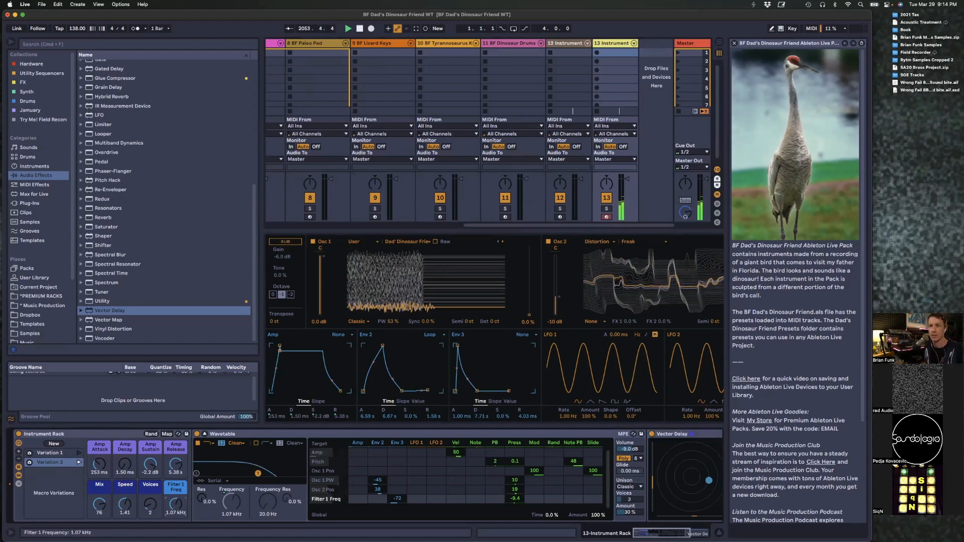
{"action": "left_click_drag", "start_coordinate": [175, 504], "coordinate": [175, 483]}
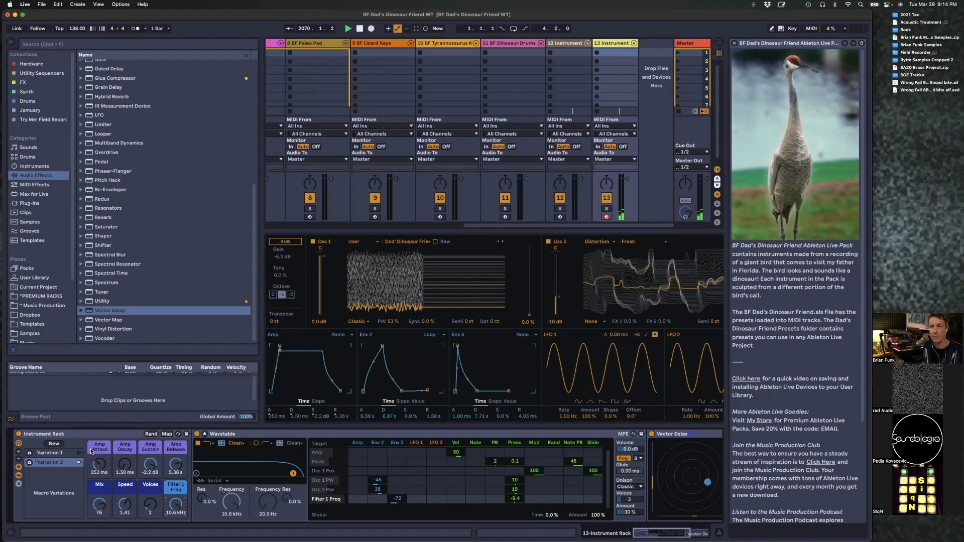
{"action": "left_click_drag", "start_coordinate": [176, 504], "coordinate": [175, 526]}
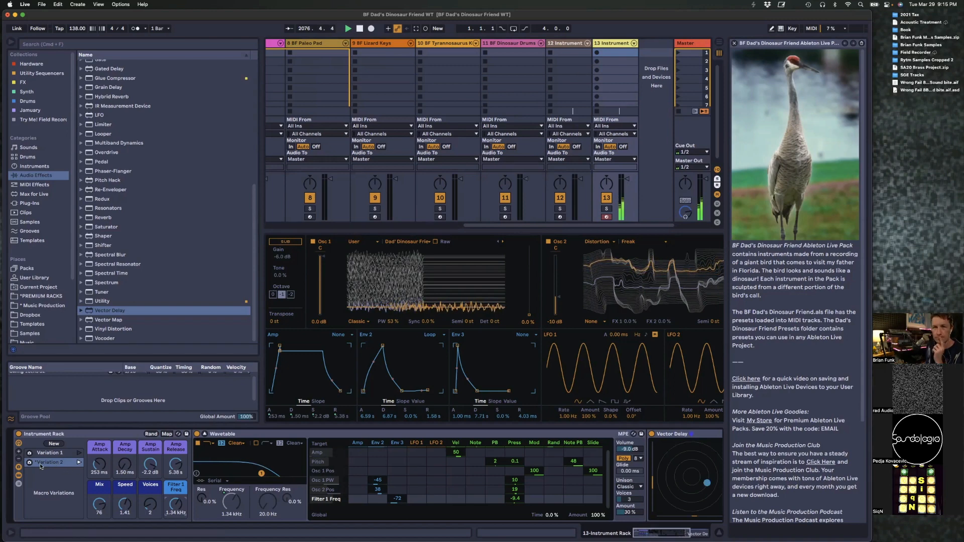
Step: Rename the rack's macro Variation 1 as "Dino Heaven" and Variation 2 as "Dino Space"
{"action": "left_click", "coordinate": [56, 464]}
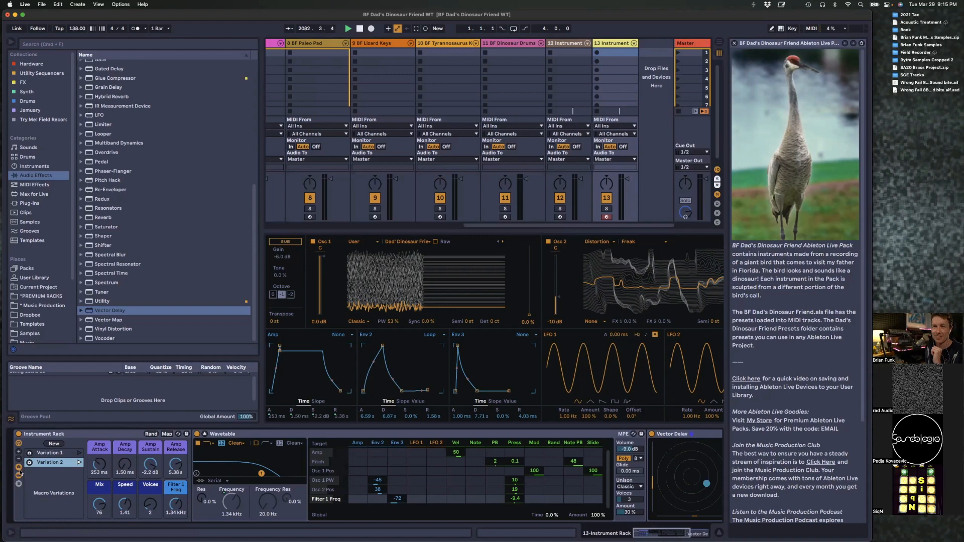
{"action": "left_click", "coordinate": [59, 453]}
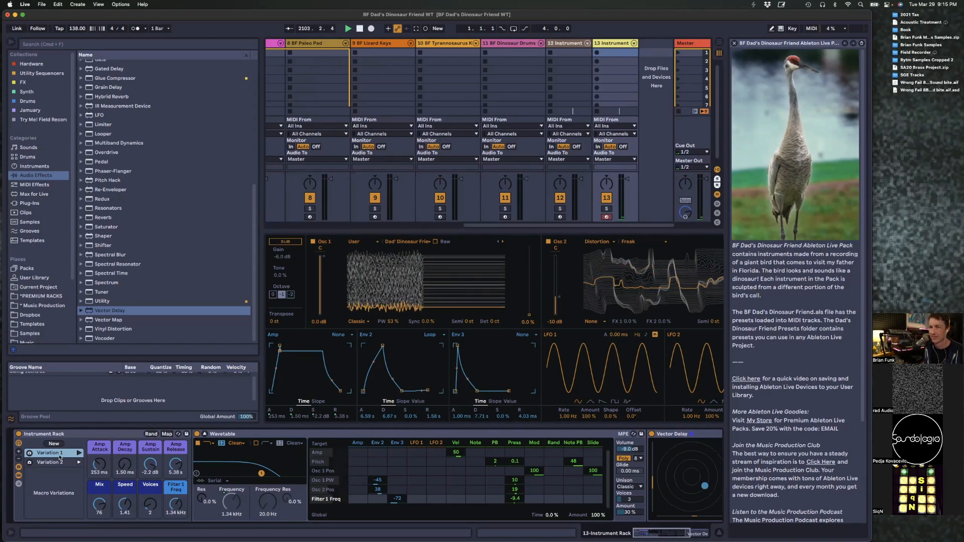
{"action": "key", "text": "super+r"}
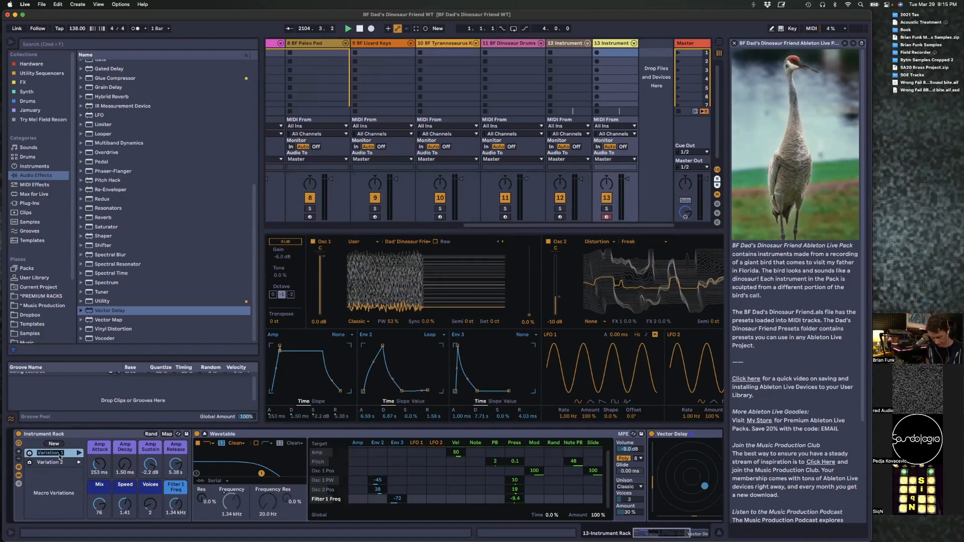
{"action": "type", "text": "0"}
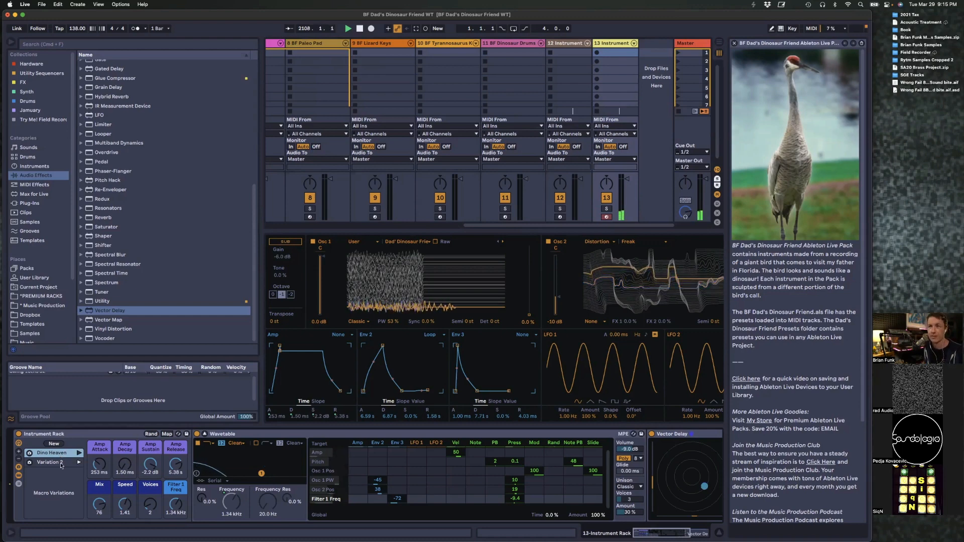
{"action": "left_click", "coordinate": [61, 463]}
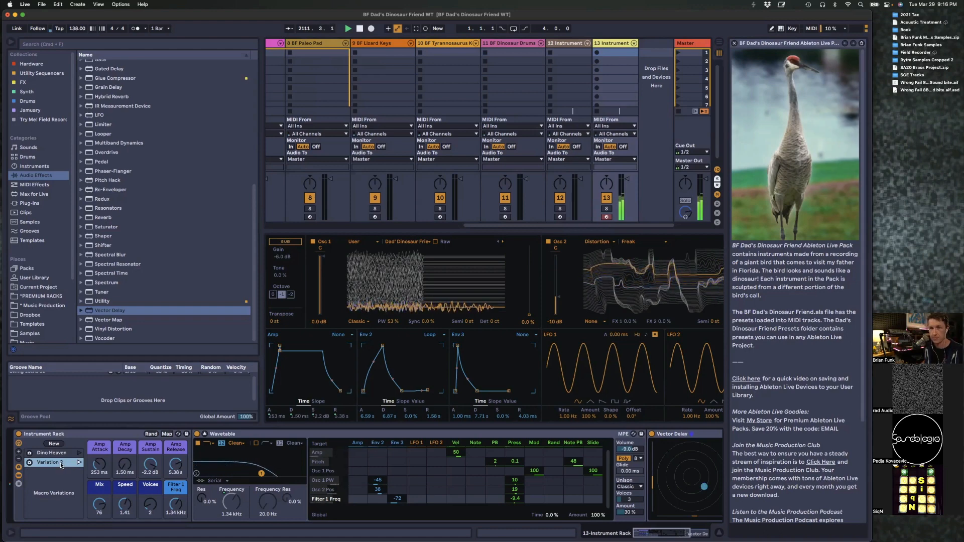
{"action": "double_click", "coordinate": [50, 463]}
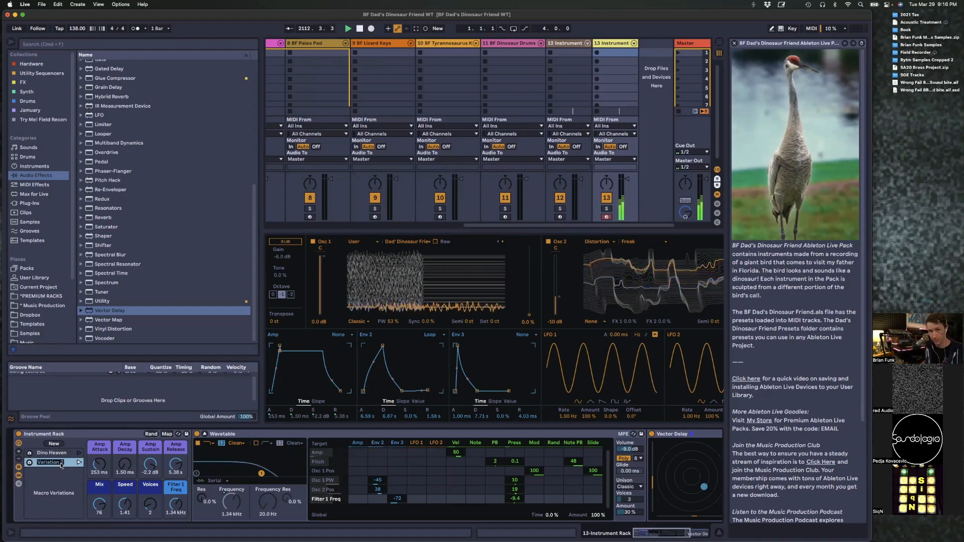
{"action": "type", "text": "Dino Space"}
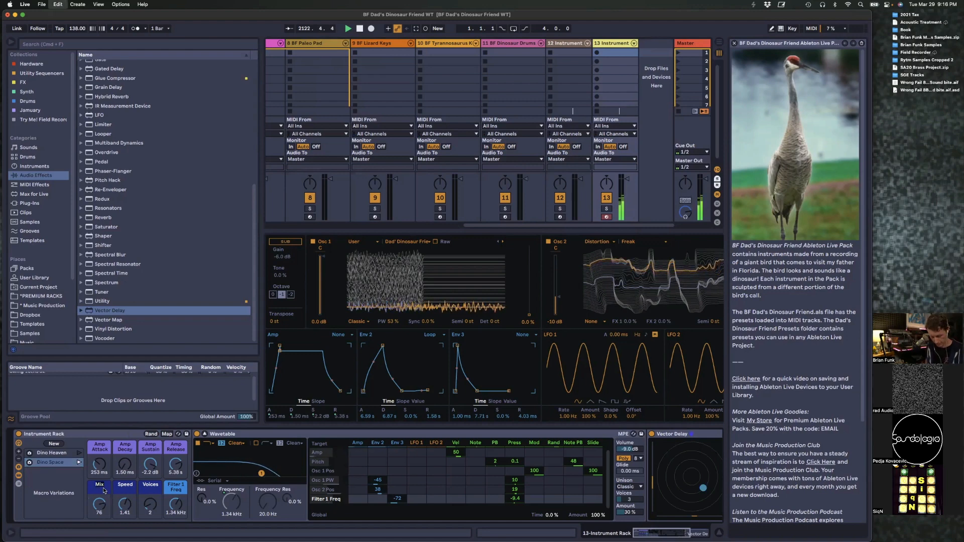
Step: Rename the Mix, Speed and Voices macros as Ascend Amount, Ascend Speed and Ascend Dinos, and raise Ascend Dinos to 9
{"action": "type", "text": "Ascentio"}
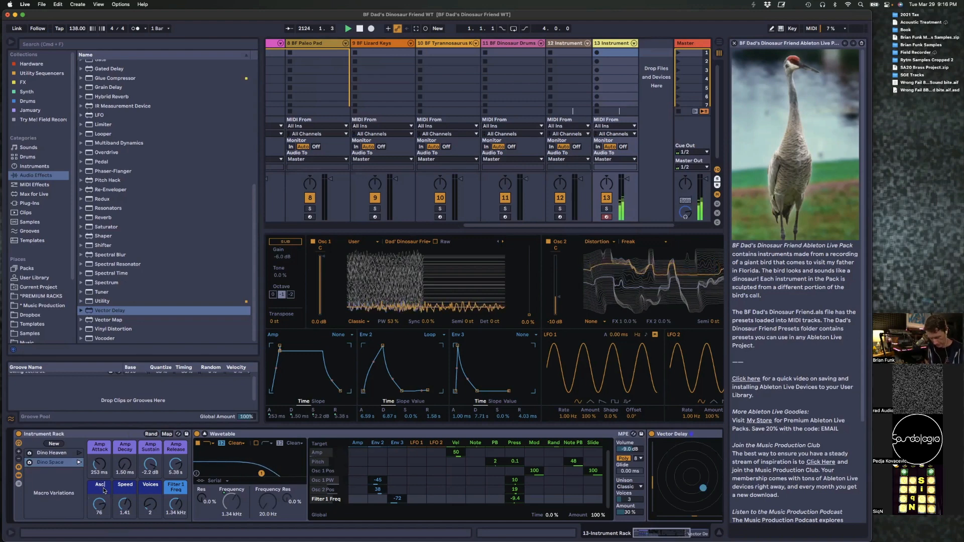
{"action": "key", "text": "BackSpace"}
{"action": "key", "text": "BackSpace"}
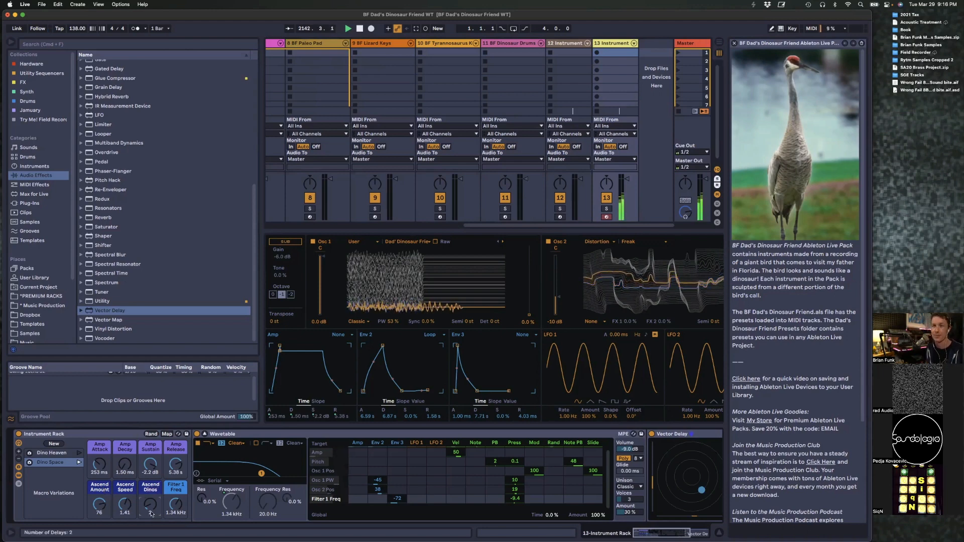
{"action": "left_click_drag", "start_coordinate": [152, 514], "coordinate": [163, 499]}
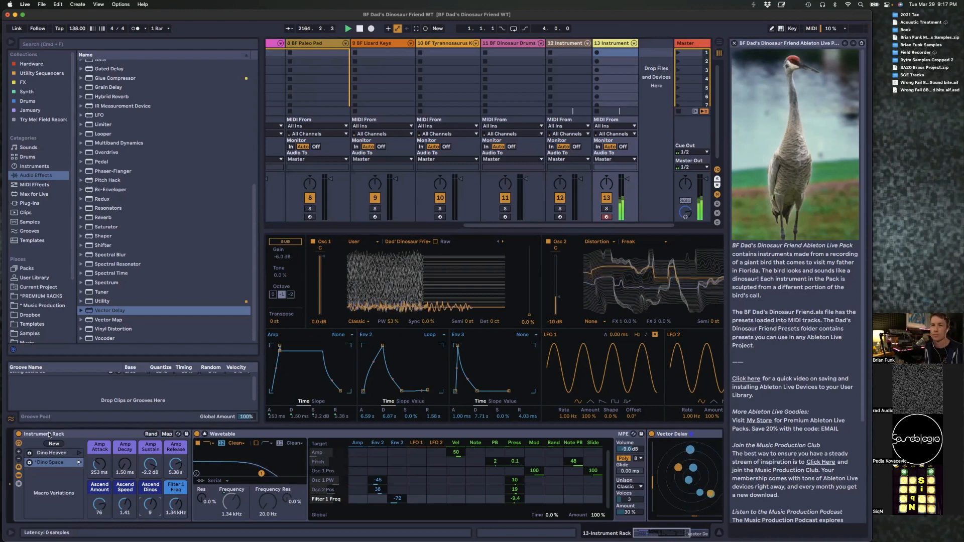
Step: Rename track 13's Instrument Rack as "BF Dinos in Space"
{"action": "left_click", "coordinate": [70, 434]}
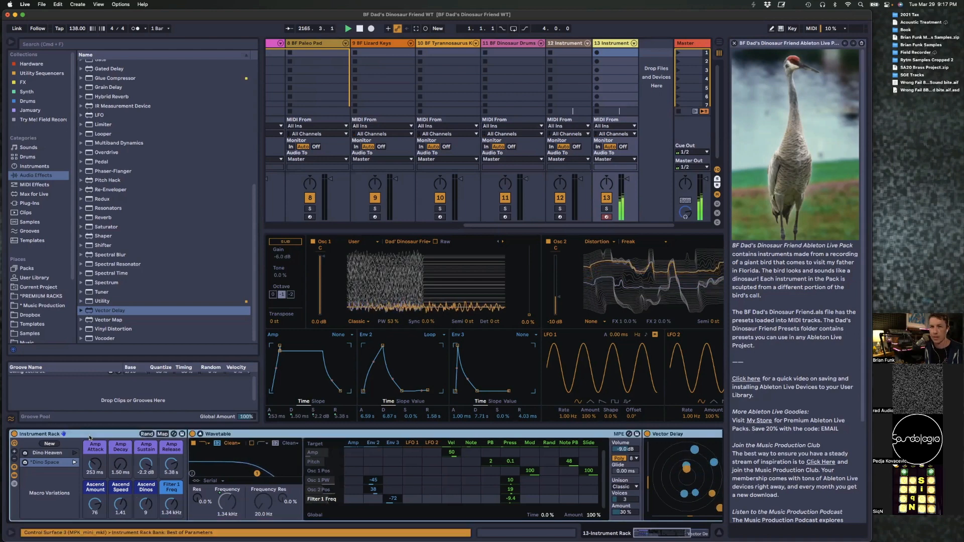
{"action": "key", "text": "super+r"}
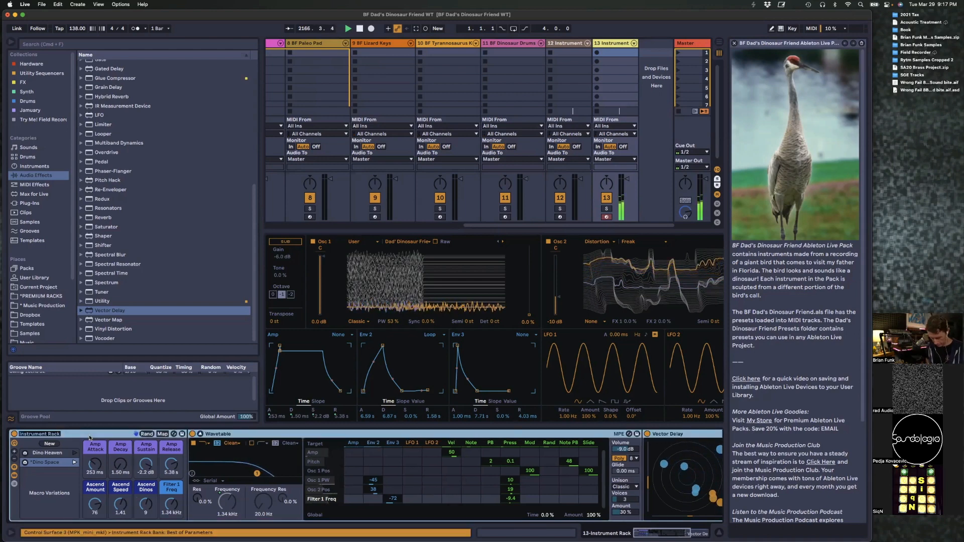
{"action": "type", "text": "8F Dino"}
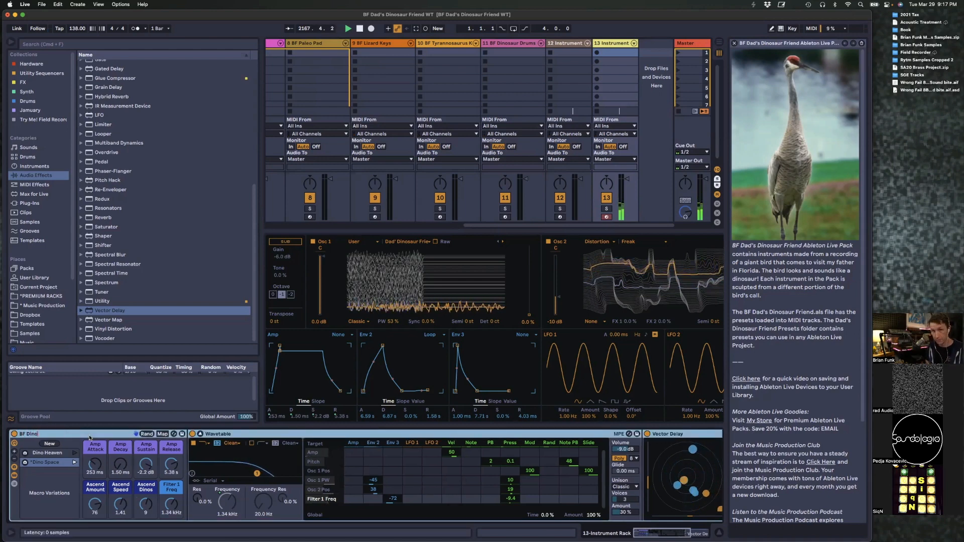
{"action": "type", "text": "s in Space"}
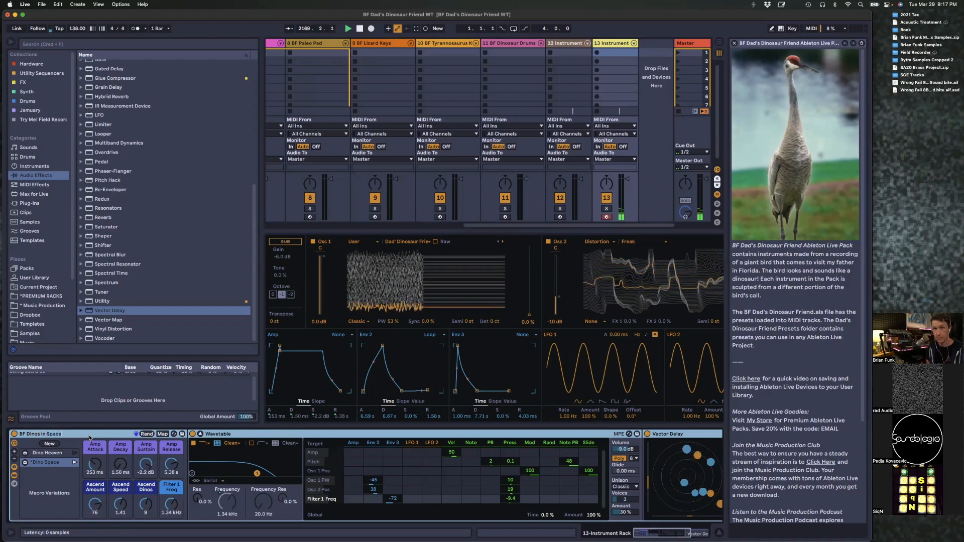
{"action": "key", "text": "Return"}
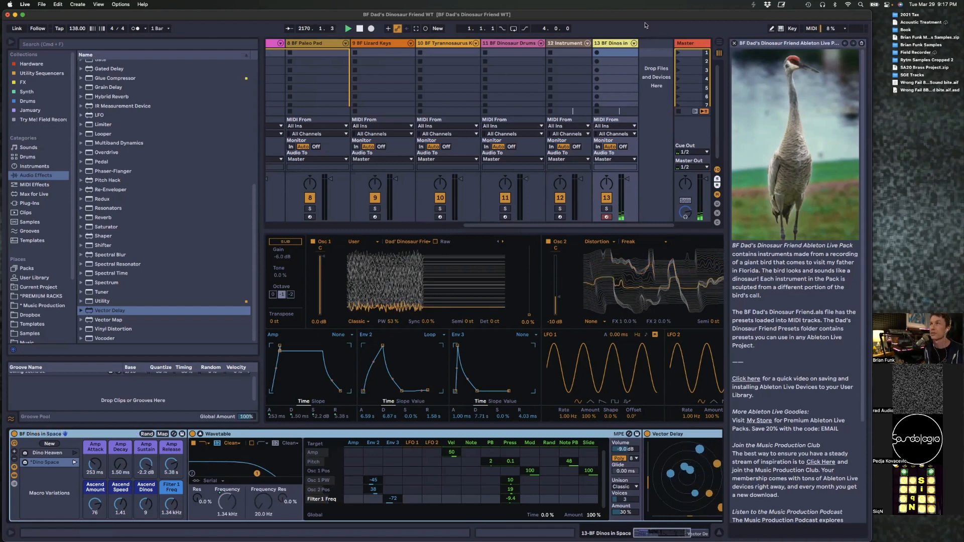
Step: Rename track 12's Instrument Rack as "BF Dino Buzzards"
{"action": "key", "text": "Left"}
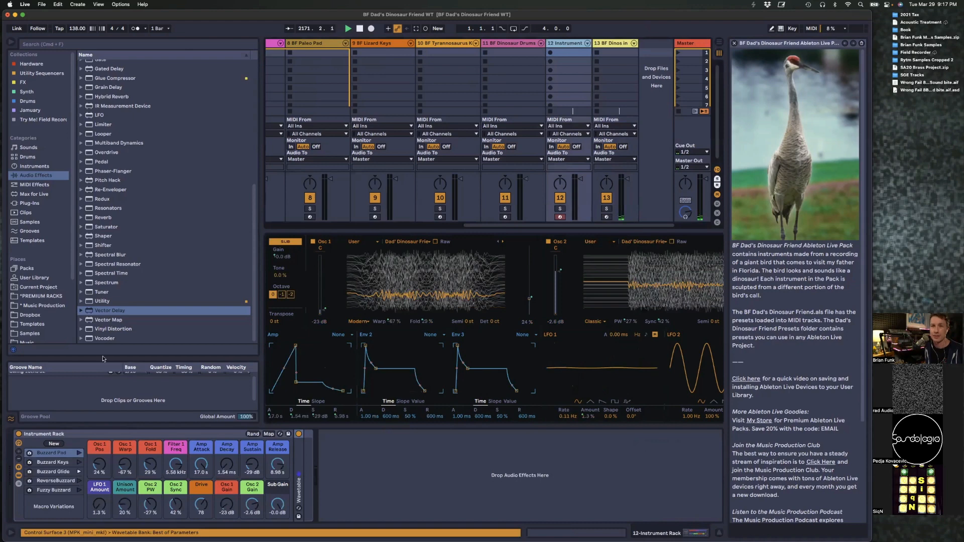
{"action": "left_click", "coordinate": [115, 434]}
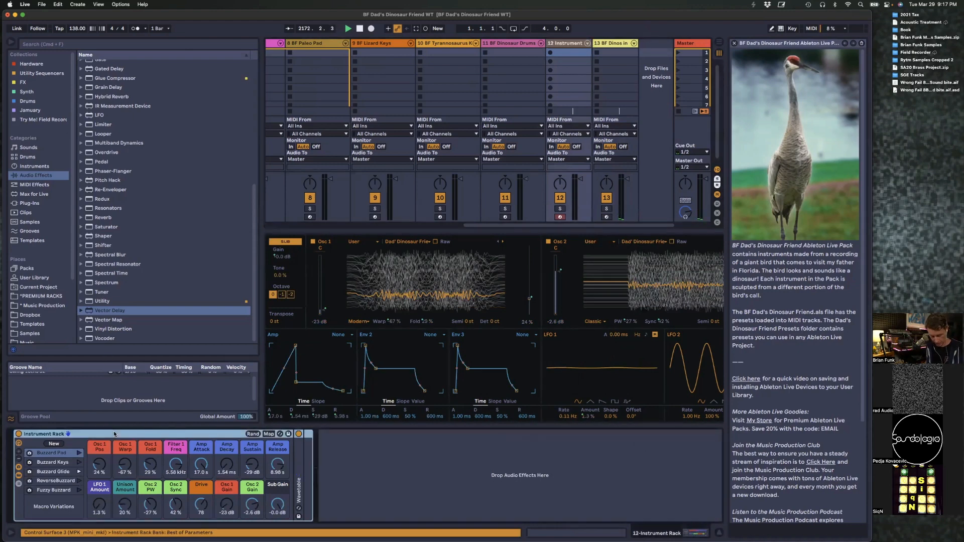
{"action": "key", "text": "super+r"}
{"action": "type", "text": "BF"}
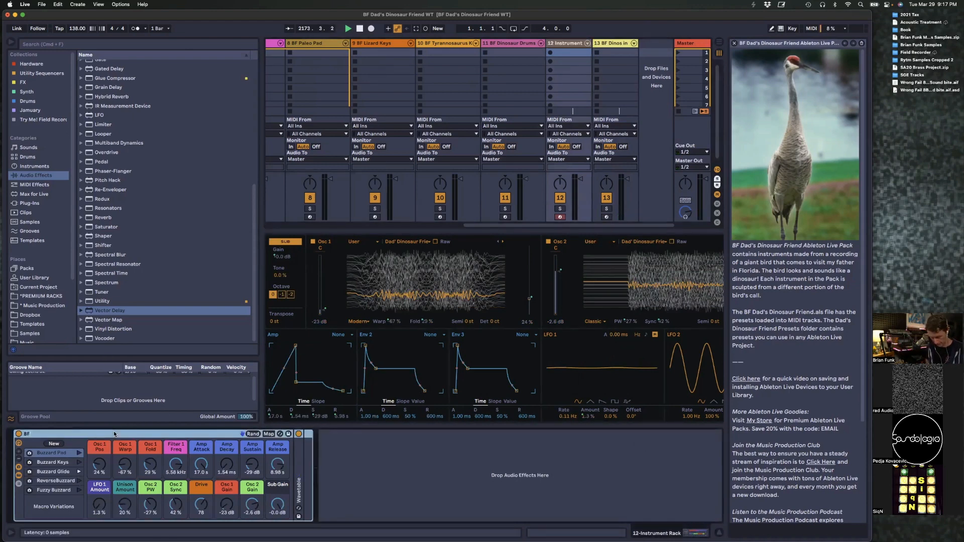
{"action": "type", "text": " Dino Buzzards"}
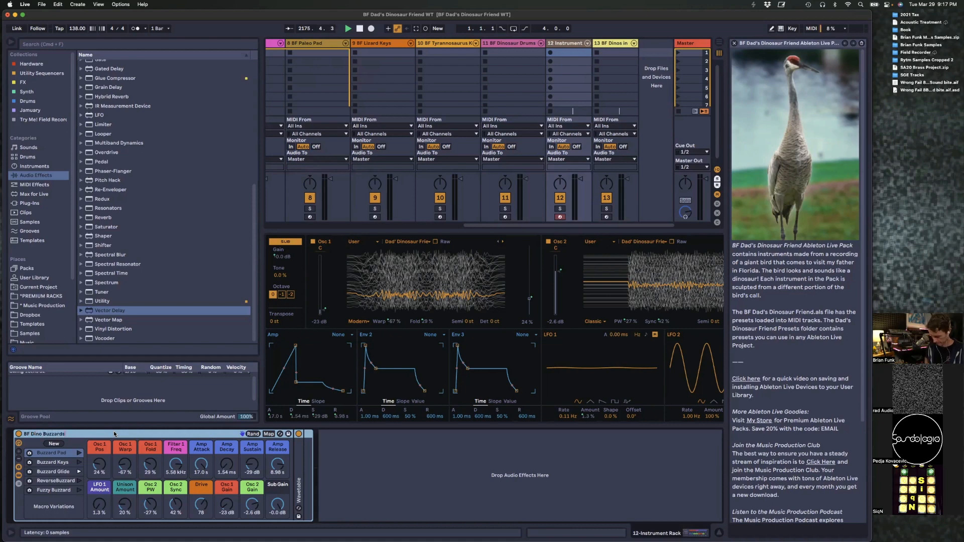
{"action": "key", "text": "Return"}
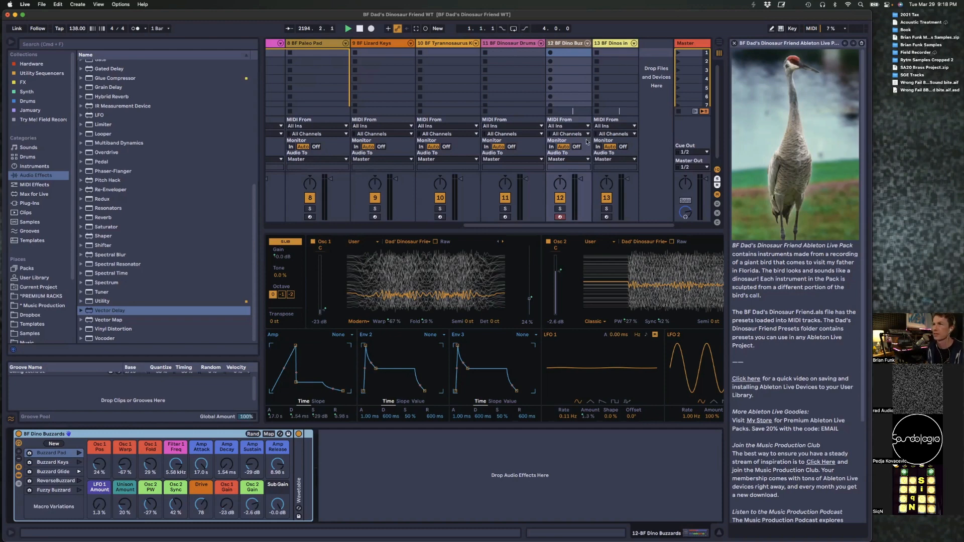
Step: Enlarge the Session View and add a Wavetable instrument on a new MIDI track after track 13
{"action": "left_click_drag", "start_coordinate": [461, 235], "coordinate": [466, 265]}
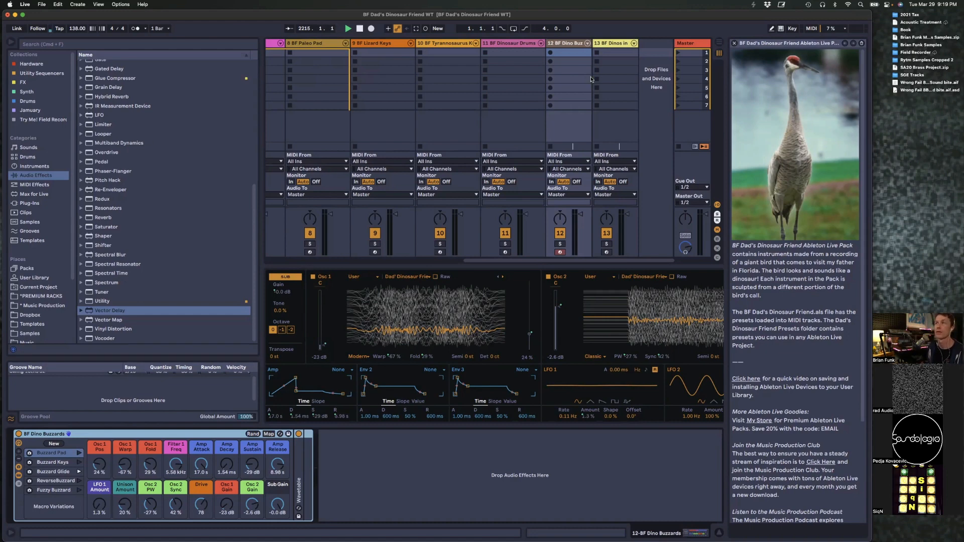
{"action": "scroll", "coordinate": [419, 93], "scroll_direction": "left", "scroll_amount": 10}
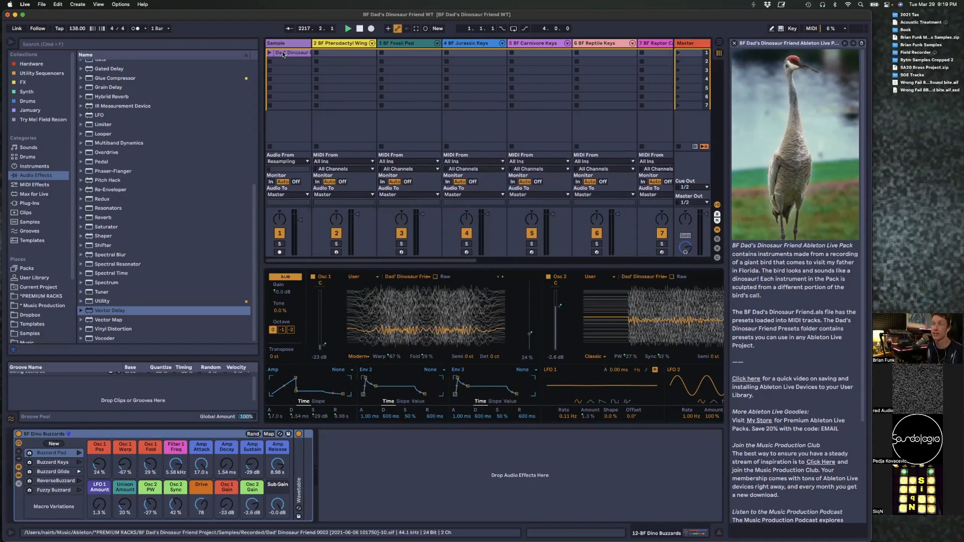
{"action": "scroll", "coordinate": [637, 93], "scroll_direction": "right", "scroll_amount": 10}
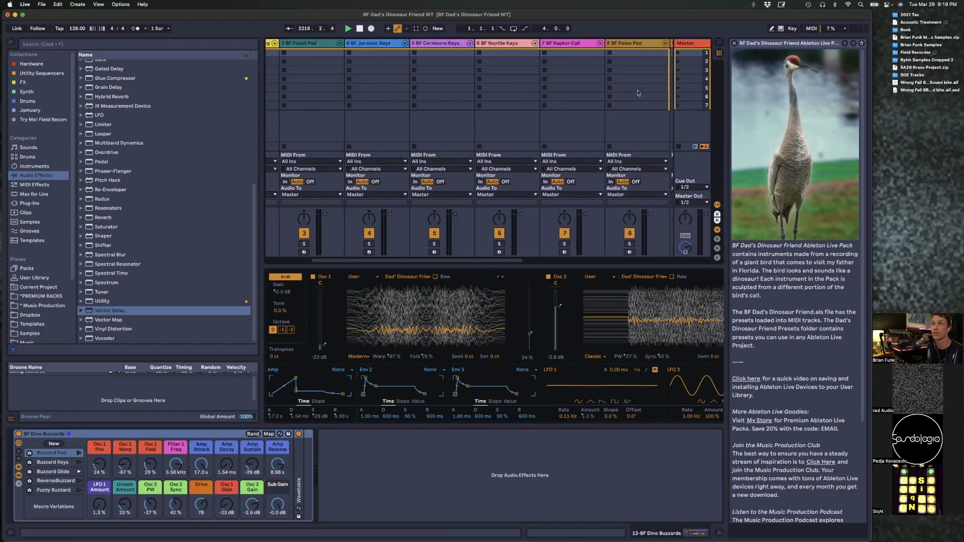
{"action": "left_click", "coordinate": [44, 167]}
{"action": "left_click_drag", "start_coordinate": [95, 229], "coordinate": [662, 56]}
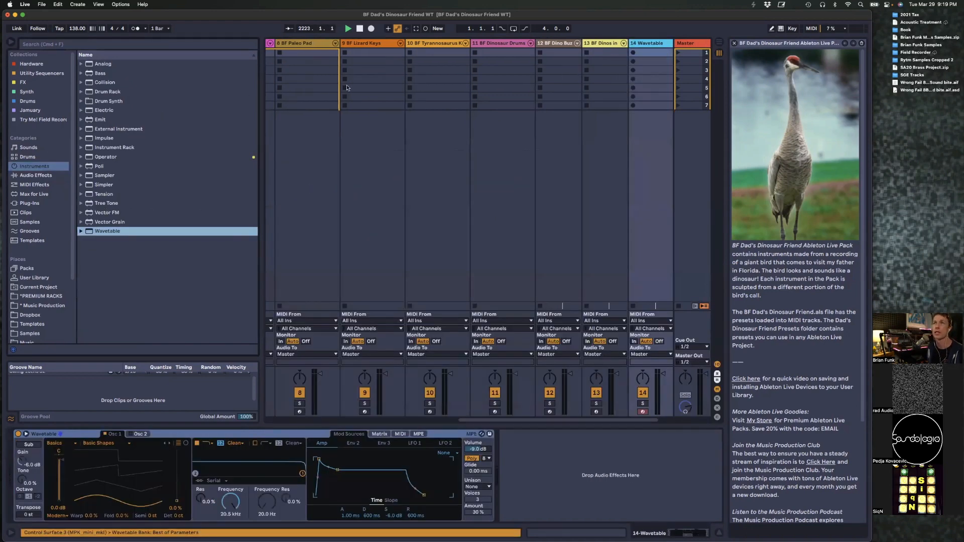
Step: Load the Dad's Dinosaur Friend clip from the Sample track into oscillator 1 of track 14's Wavetable and expand the device view
{"action": "scroll", "coordinate": [346, 88], "scroll_direction": "left", "scroll_amount": 5}
{"action": "left_click", "coordinate": [290, 52]}
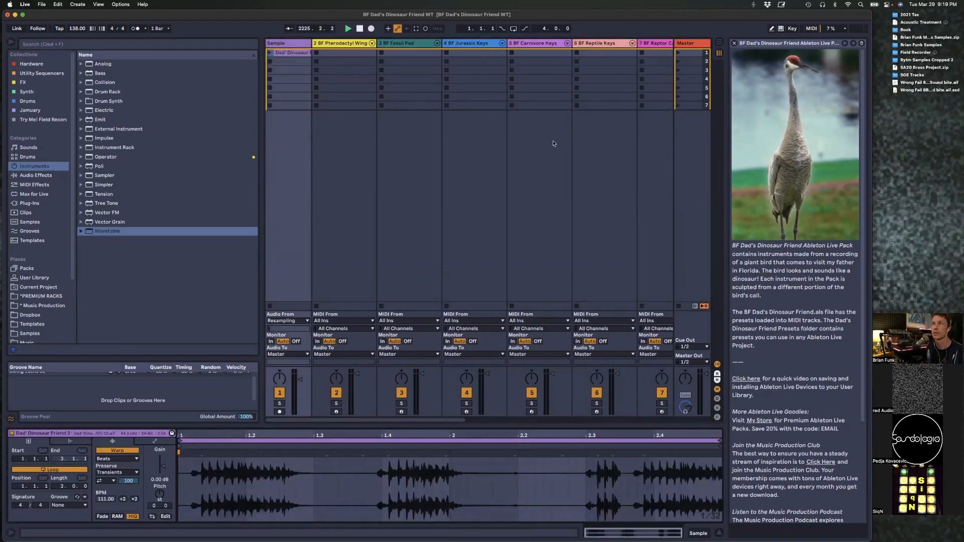
{"action": "scroll", "coordinate": [612, 71], "scroll_direction": "right", "scroll_amount": 5}
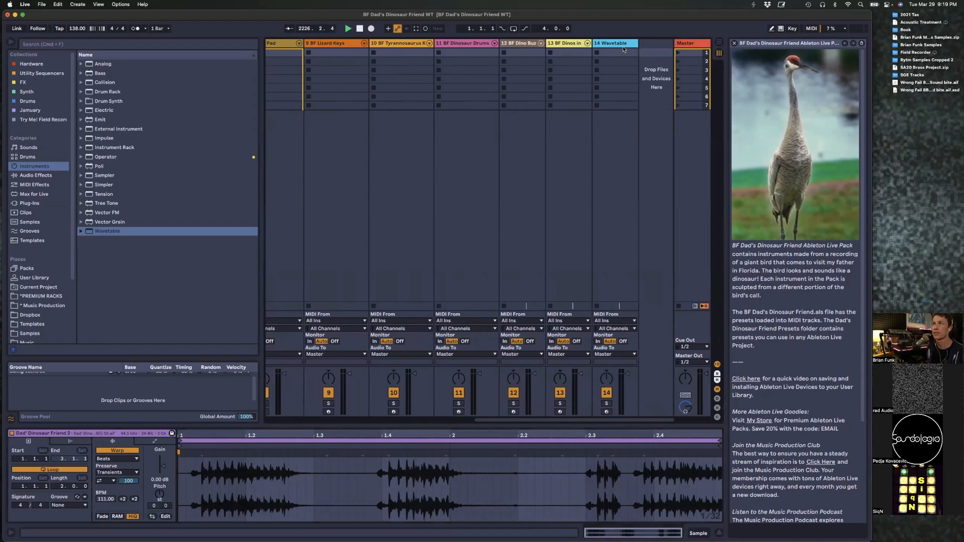
{"action": "left_click", "coordinate": [625, 49]}
{"action": "scroll", "coordinate": [402, 70], "scroll_direction": "left", "scroll_amount": 5}
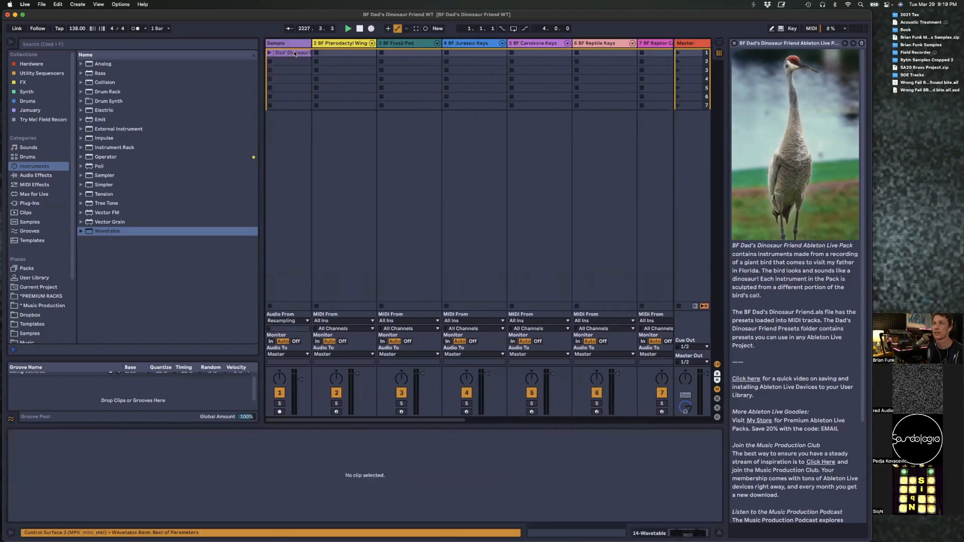
{"action": "scroll", "coordinate": [583, 86], "scroll_direction": "right", "scroll_amount": 5}
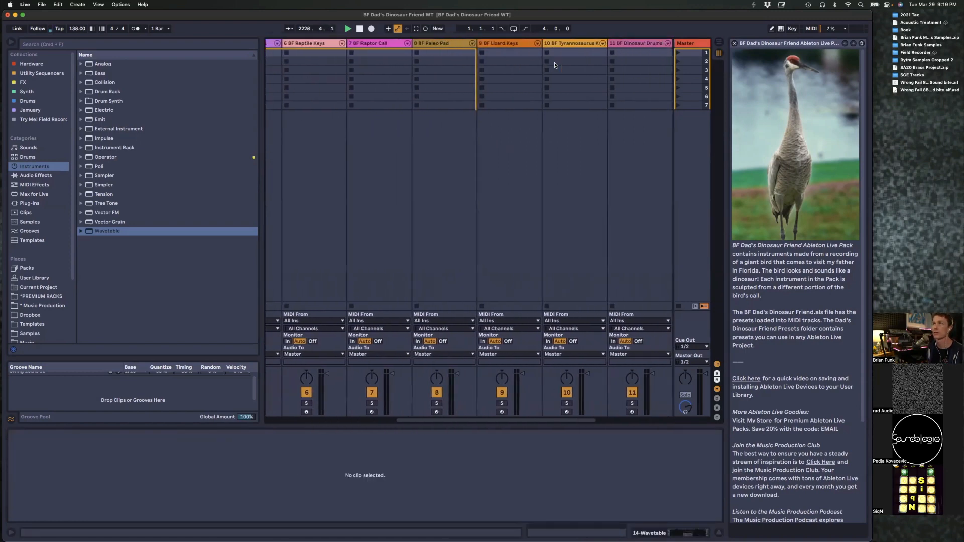
{"action": "scroll", "coordinate": [555, 65], "scroll_direction": "right", "scroll_amount": 3}
{"action": "left_click", "coordinate": [667, 44]}
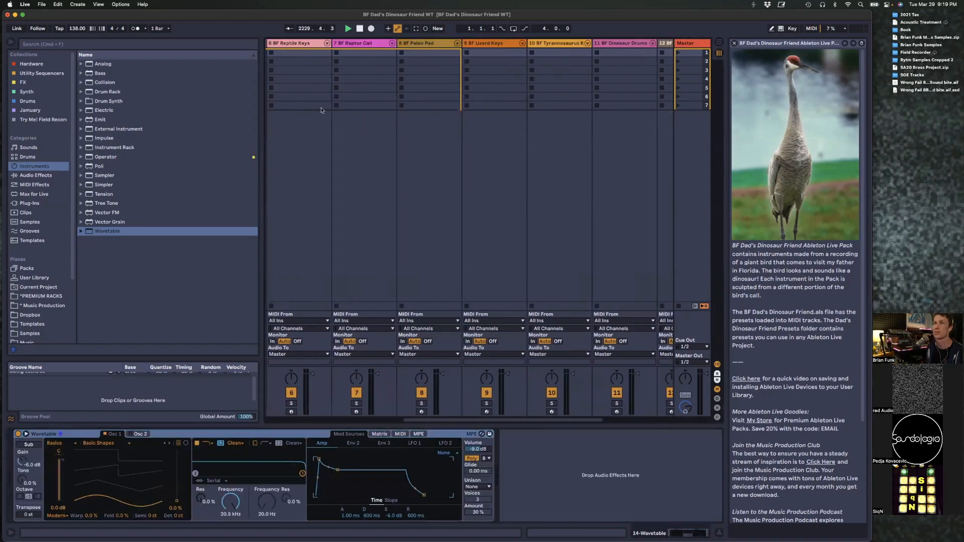
{"action": "scroll", "coordinate": [452, 65], "scroll_direction": "left", "scroll_amount": 5}
{"action": "left_click_drag", "start_coordinate": [289, 59], "coordinate": [123, 485]}
{"action": "left_click", "coordinate": [27, 434]}
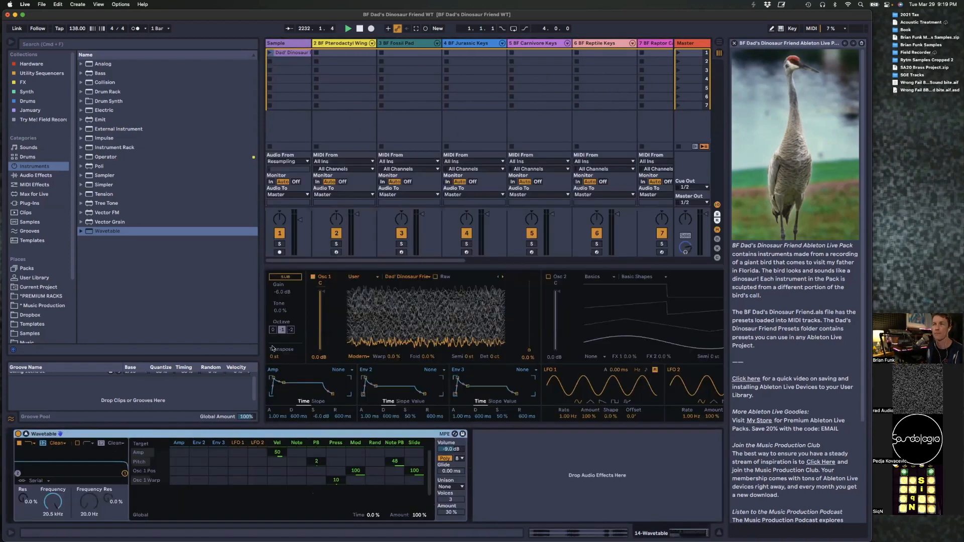
Step: Load A#1 SLOW.aif into oscillator 2, and replace it with 1 Rap Man Beats.aif from a browser search for "beat"
{"action": "left_click", "coordinate": [29, 222]}
{"action": "left_click_drag", "start_coordinate": [113, 235], "coordinate": [645, 327]}
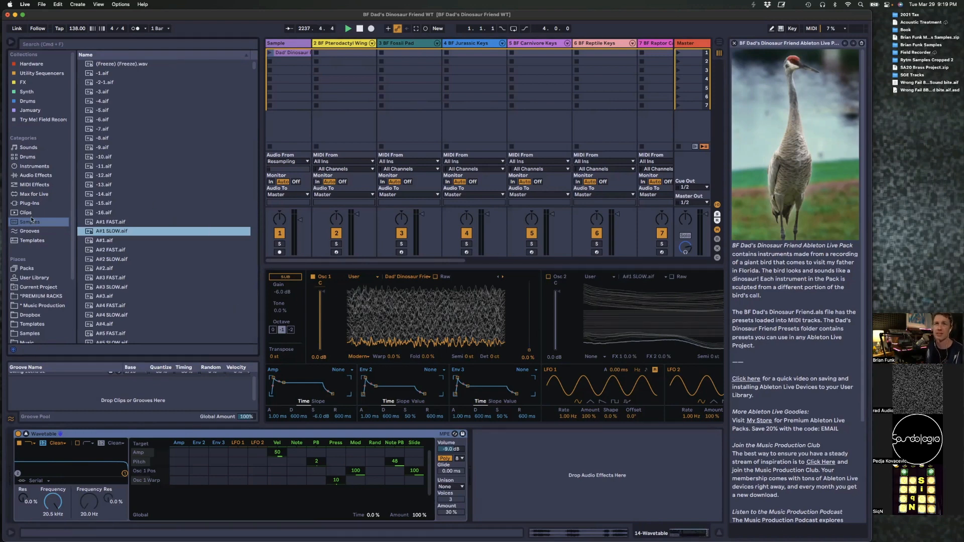
{"action": "key", "text": "super+f"}
{"action": "type", "text": "beat"}
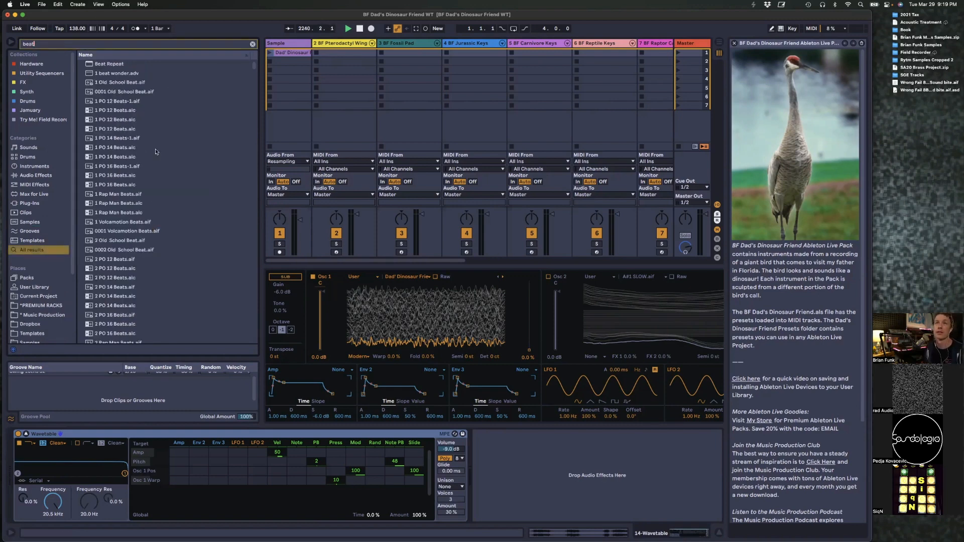
{"action": "left_click", "coordinate": [116, 159]}
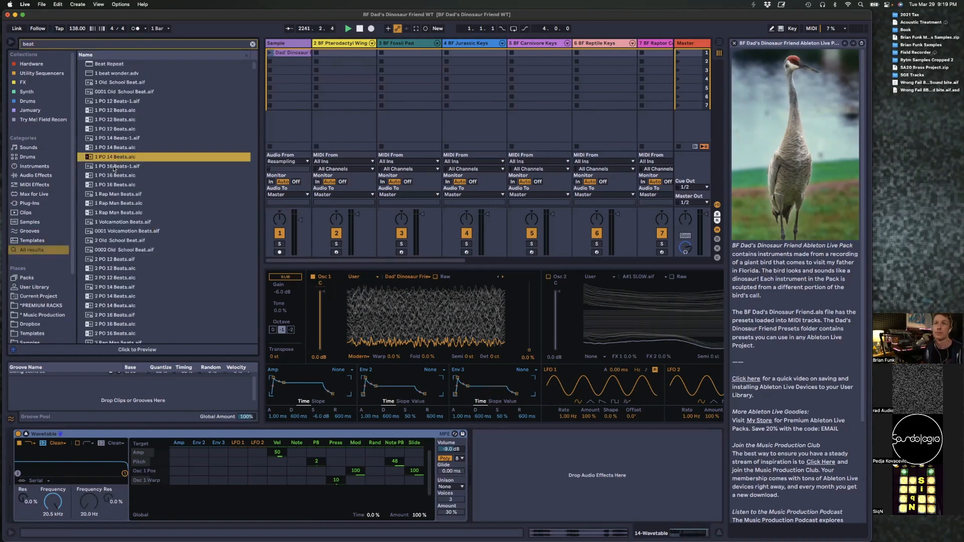
{"action": "left_click", "coordinate": [114, 167]}
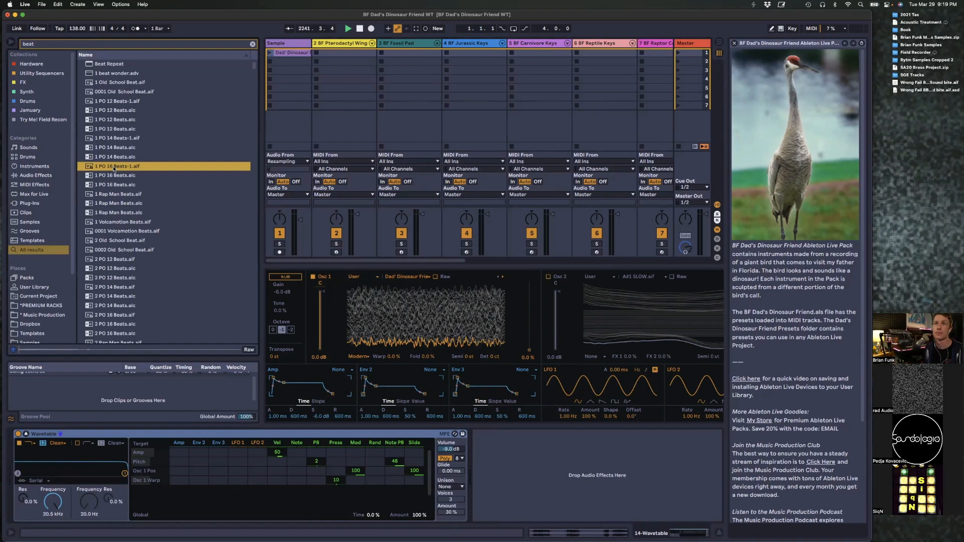
{"action": "left_click", "coordinate": [121, 196]}
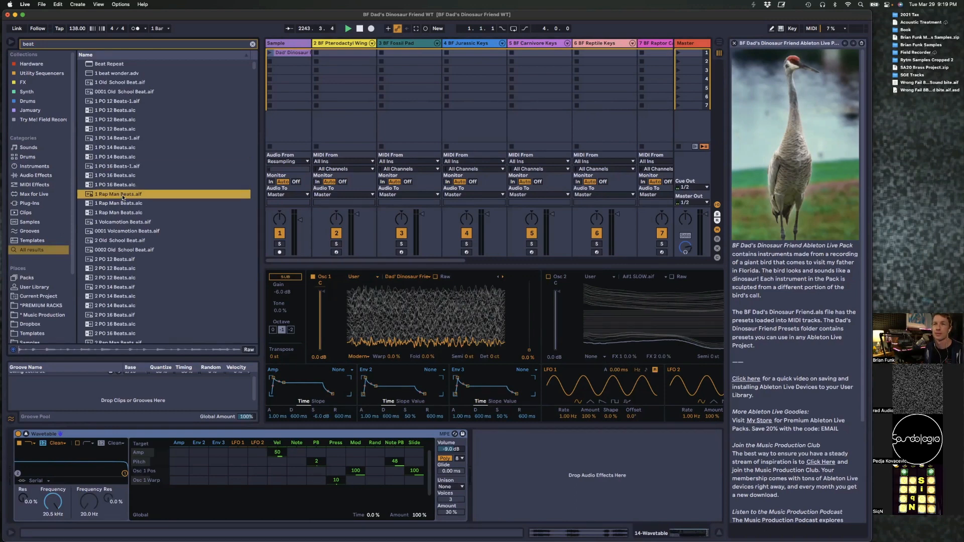
{"action": "left_click_drag", "start_coordinate": [122, 197], "coordinate": [638, 308]}
Step: Switch oscillator 1 off and oscillator 2 on, and compare oscillator 2's wavetable positions with Raw mode on and off
{"action": "left_click", "coordinate": [313, 277]}
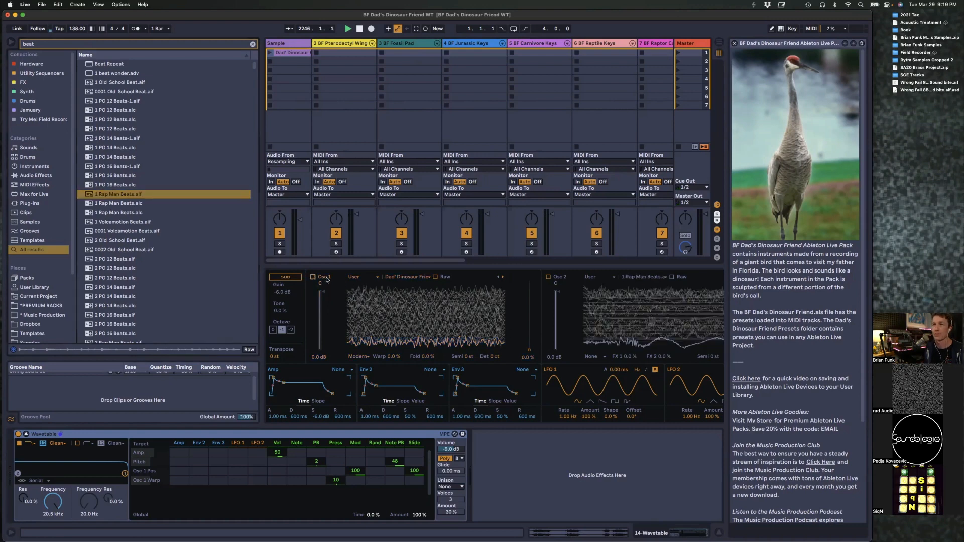
{"action": "left_click", "coordinate": [548, 276]}
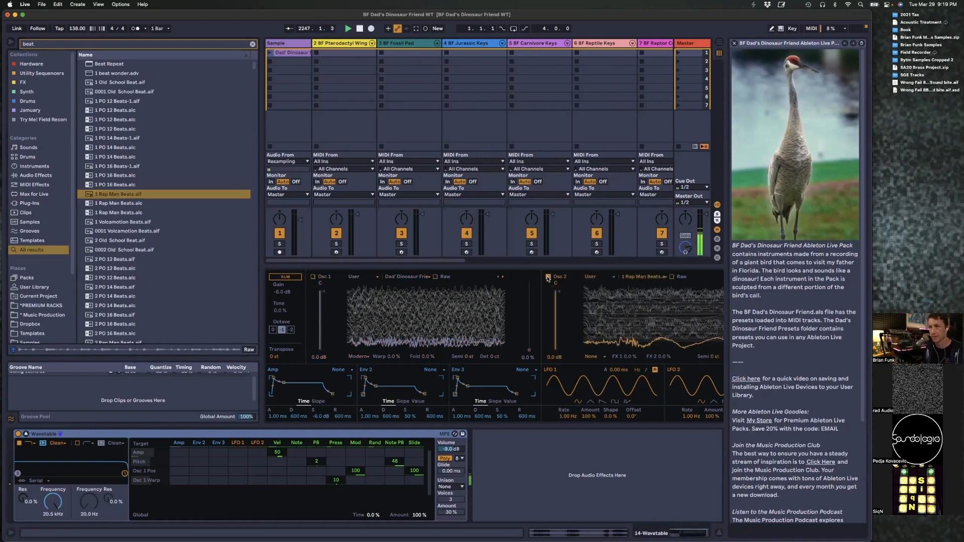
{"action": "left_click", "coordinate": [672, 277]}
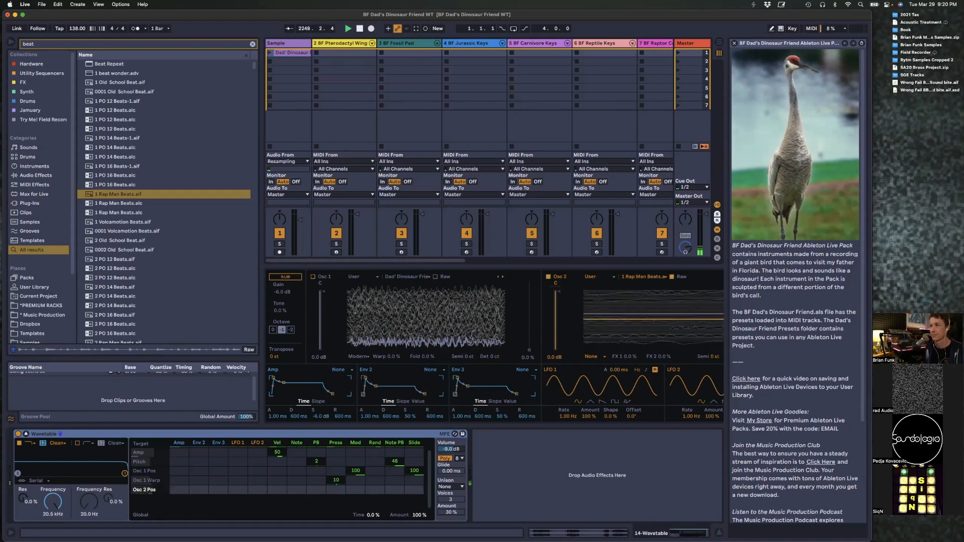
{"action": "mouse_move", "coordinate": [659, 327]}
{"action": "left_mouse_down"}
{"action": "mouse_move", "coordinate": [659, 312]}
{"action": "mouse_move", "coordinate": [659, 342]}
{"action": "left_mouse_up"}
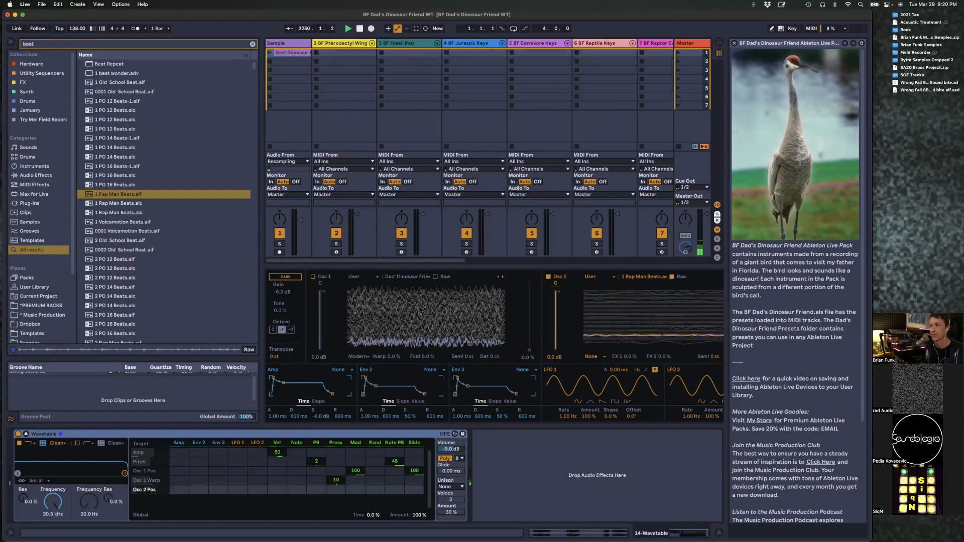
{"action": "left_click", "coordinate": [672, 277]}
{"action": "mouse_move", "coordinate": [592, 333]}
{"action": "left_mouse_down"}
{"action": "mouse_move", "coordinate": [591, 303]}
{"action": "mouse_move", "coordinate": [593, 313]}
{"action": "left_mouse_up"}
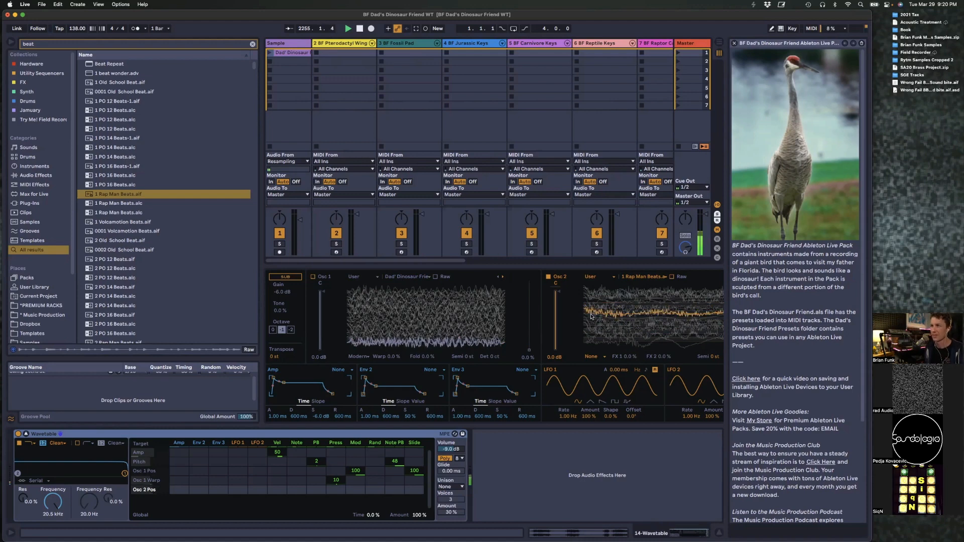
Step: Enlarge the Wavetable view, closing the help text beside it, and sweep oscillator 2's wavetable position up to 99%
{"action": "left_click_drag", "start_coordinate": [313, 264], "coordinate": [314, 183]}
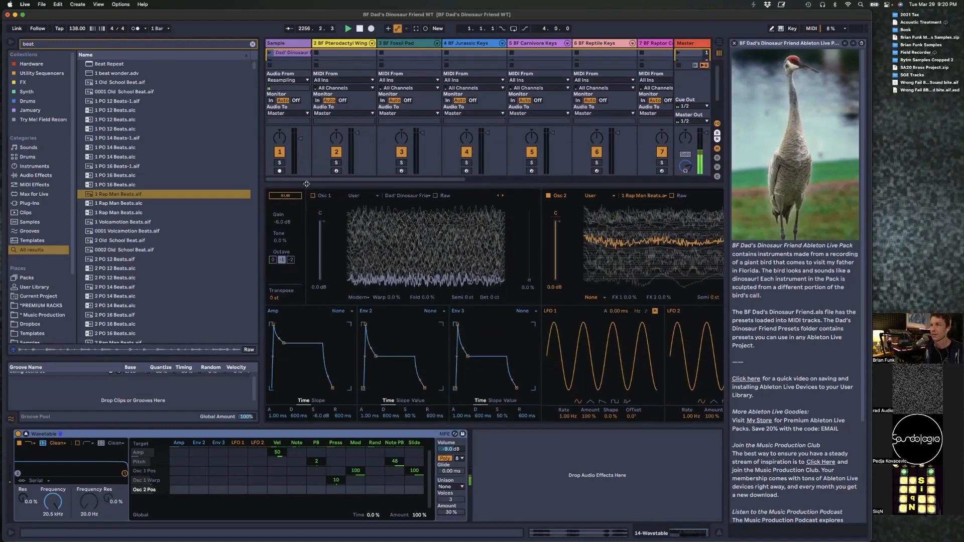
{"action": "left_click", "coordinate": [735, 43]}
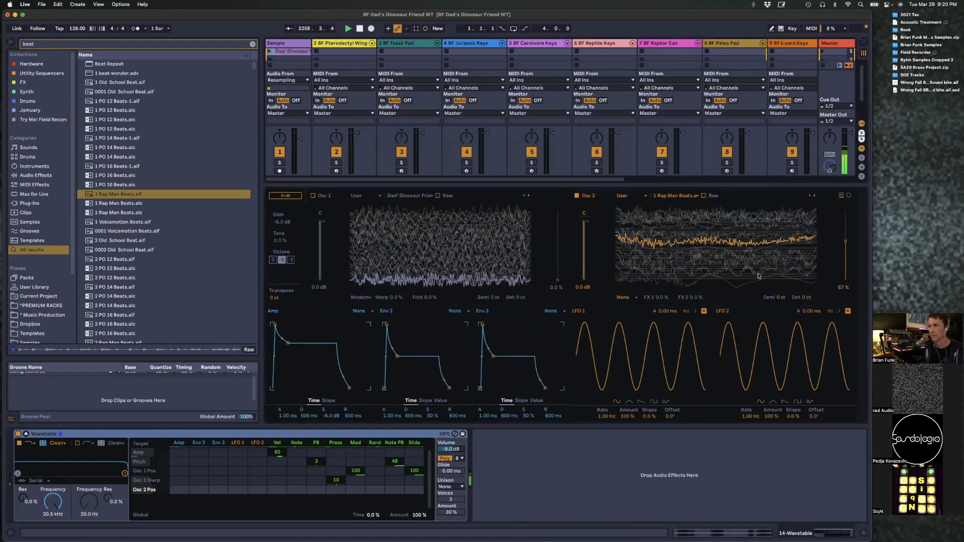
{"action": "left_click", "coordinate": [846, 242]}
{"action": "mouse_move", "coordinate": [846, 241]}
{"action": "left_mouse_down"}
{"action": "mouse_move", "coordinate": [846, 269]}
{"action": "mouse_move", "coordinate": [845, 231]}
{"action": "left_mouse_up"}
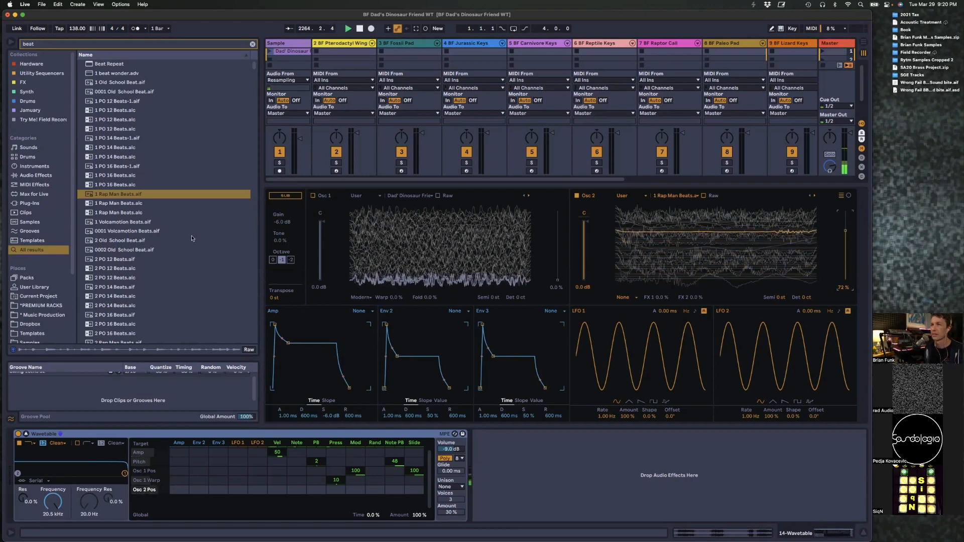
{"action": "left_click_drag", "start_coordinate": [697, 268], "coordinate": [700, 127]}
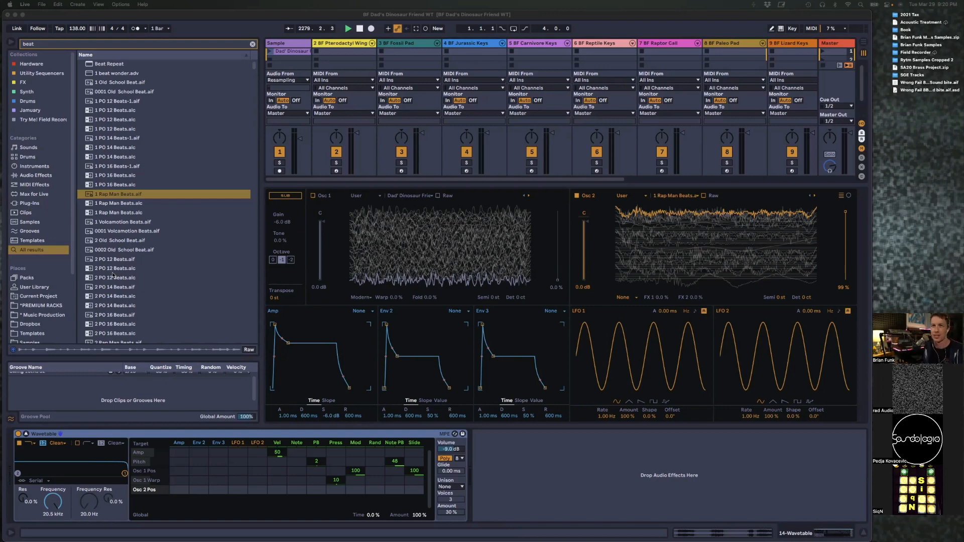
{"action": "left_click", "coordinate": [254, 44]}
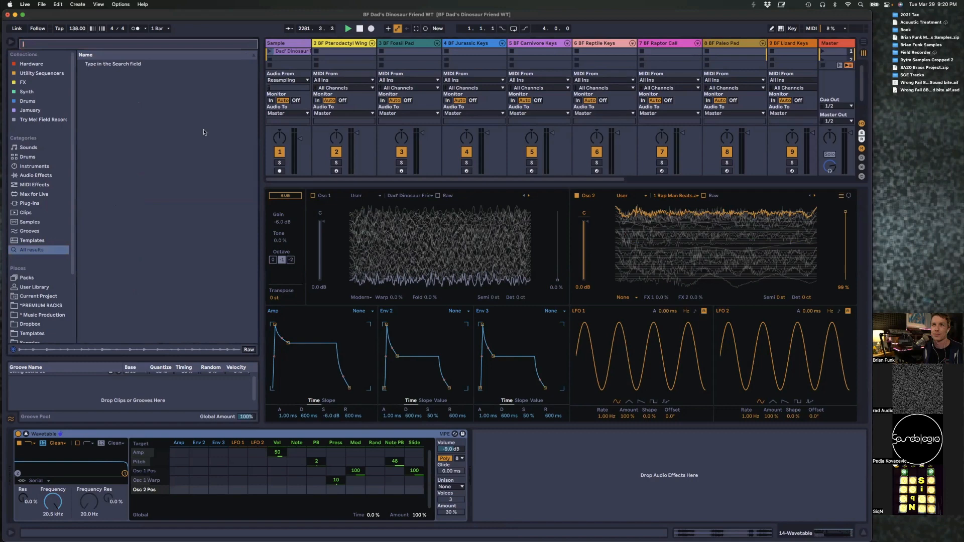
{"action": "left_click", "coordinate": [31, 222]}
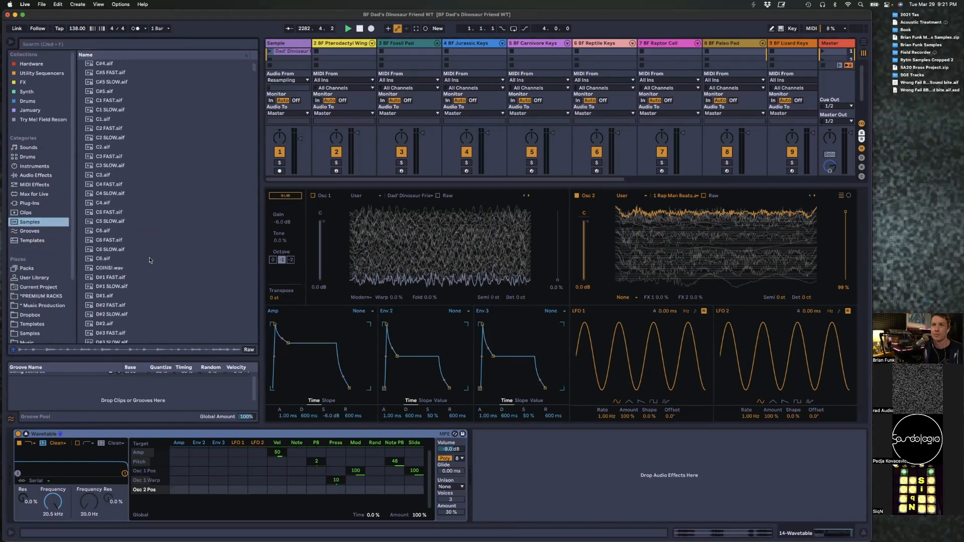
{"action": "scroll", "coordinate": [152, 255], "scroll_direction": "up", "scroll_amount": 15}
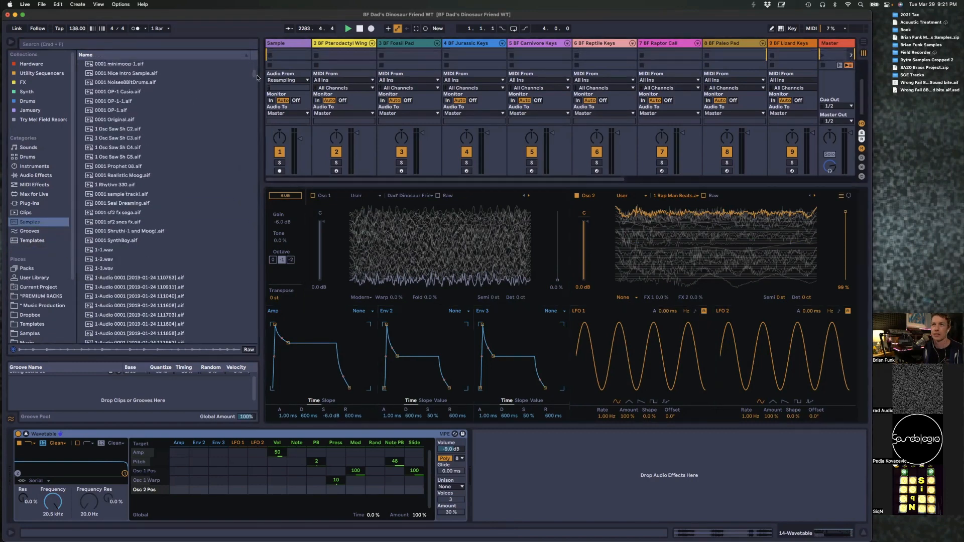
{"action": "left_click_drag", "start_coordinate": [255, 79], "coordinate": [254, 240]}
{"action": "left_click", "coordinate": [132, 235]}
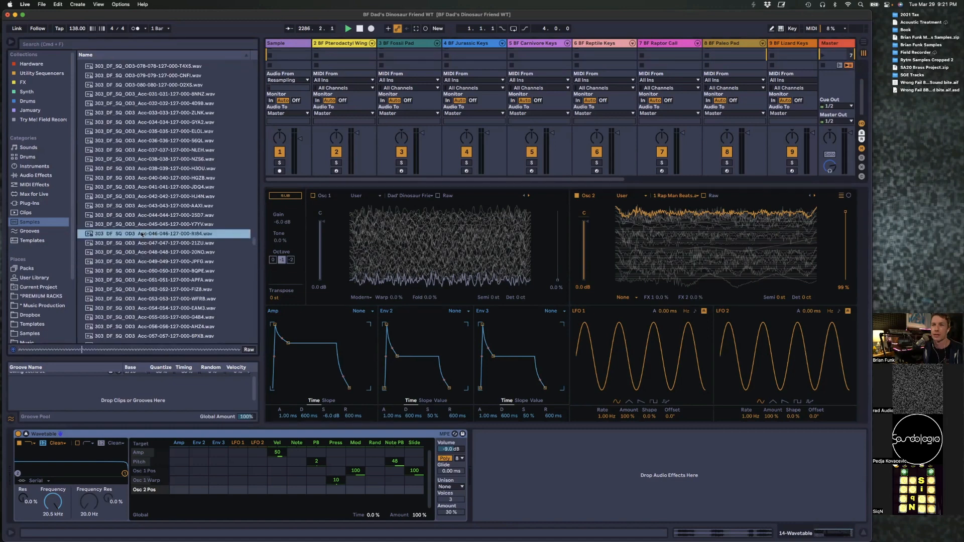
{"action": "left_click_drag", "start_coordinate": [142, 234], "coordinate": [694, 226]}
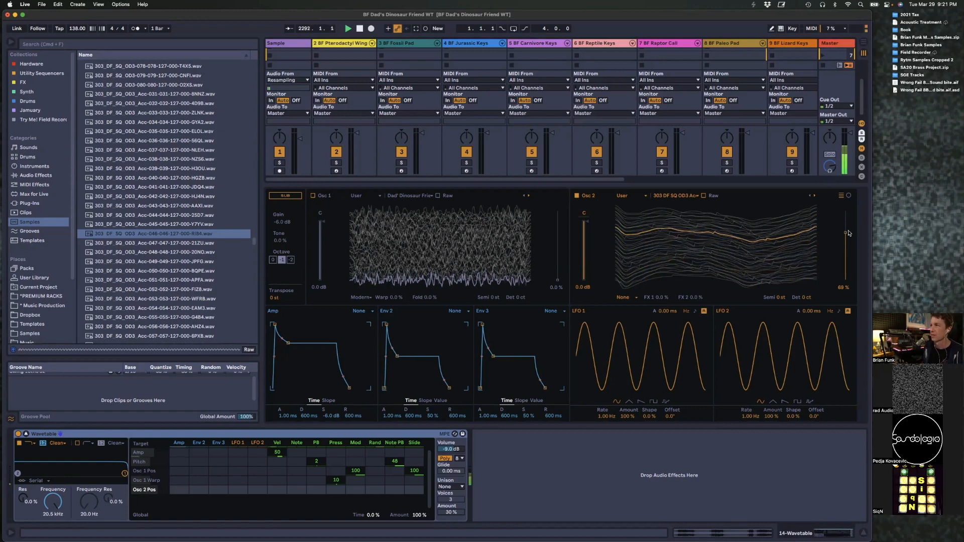
Step: Set oscillator 2's wavetable position to 46% and modulate it by 100 with LFO 1 set to a square wave
{"action": "mouse_move", "coordinate": [849, 234]}
{"action": "left_mouse_down"}
{"action": "mouse_move", "coordinate": [849, 223]}
{"action": "mouse_move", "coordinate": [849, 277]}
{"action": "mouse_move", "coordinate": [849, 240]}
{"action": "left_mouse_up"}
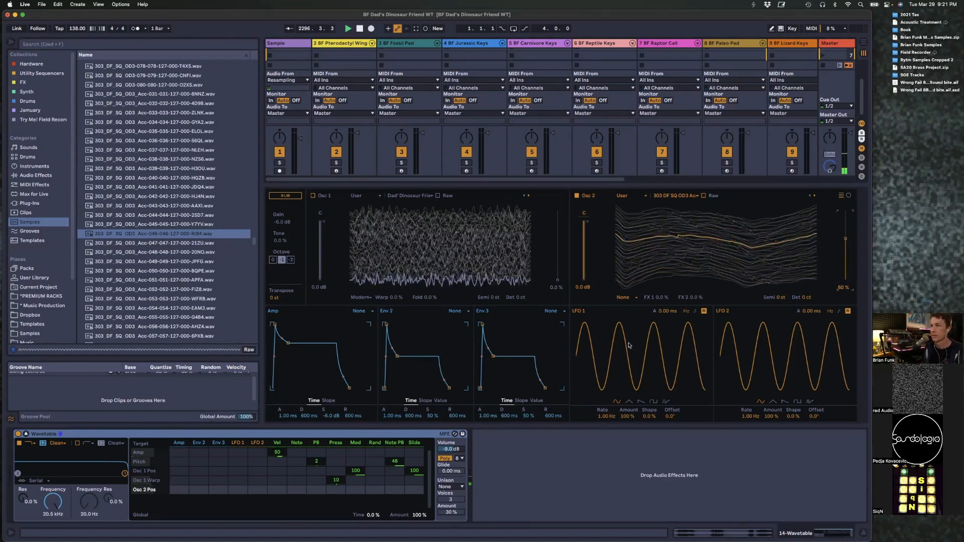
{"action": "left_click", "coordinate": [653, 403]}
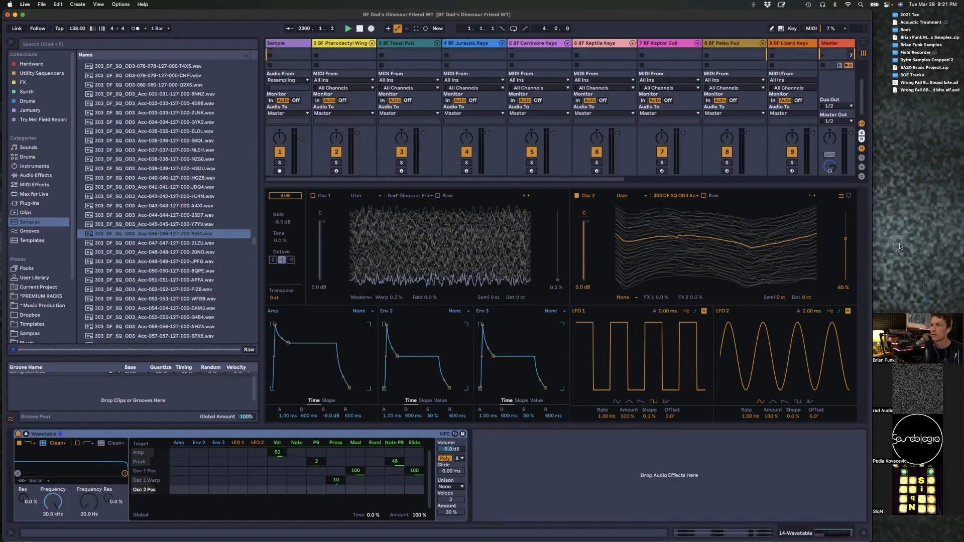
{"action": "mouse_move", "coordinate": [850, 240]}
{"action": "left_mouse_down"}
{"action": "mouse_move", "coordinate": [849, 256]}
{"action": "mouse_move", "coordinate": [850, 249]}
{"action": "left_mouse_up"}
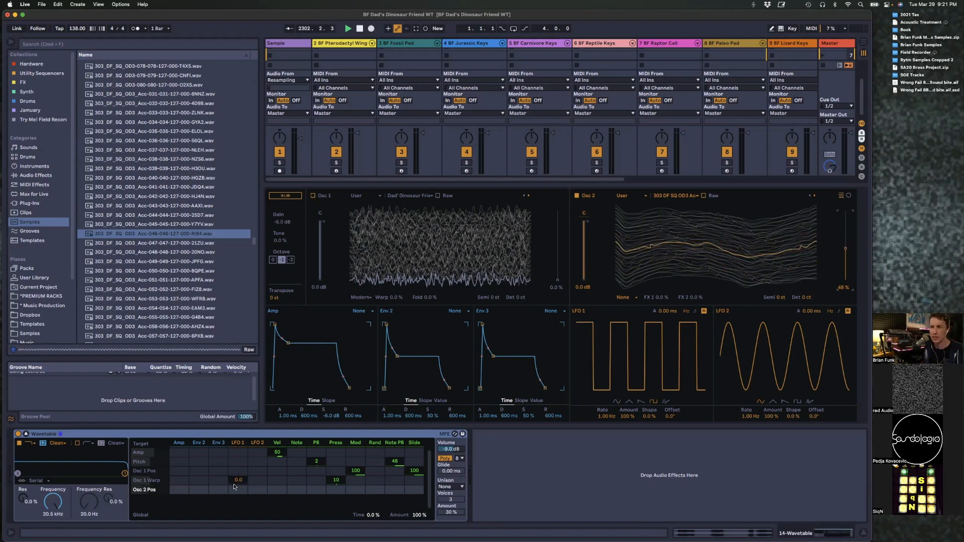
{"action": "left_click_drag", "start_coordinate": [236, 489], "coordinate": [237, 445]}
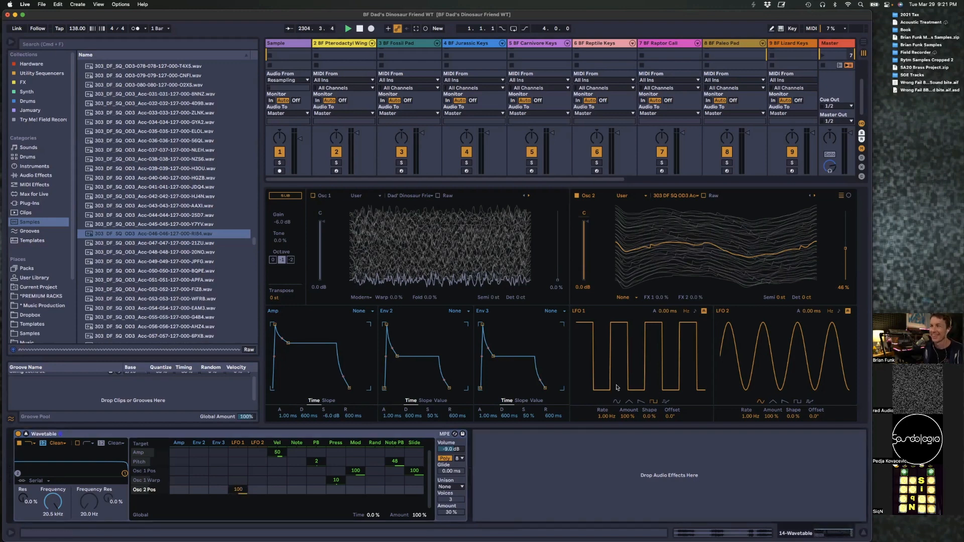
Step: Set LFO 1 to 10.43 Hz with a 59% amount, and modulate that amount by 100 with LFO 2 running at 0.16 Hz
{"action": "left_click_drag", "start_coordinate": [607, 417], "coordinate": [625, 460]}
{"action": "left_click_drag", "start_coordinate": [621, 416], "coordinate": [621, 404]}
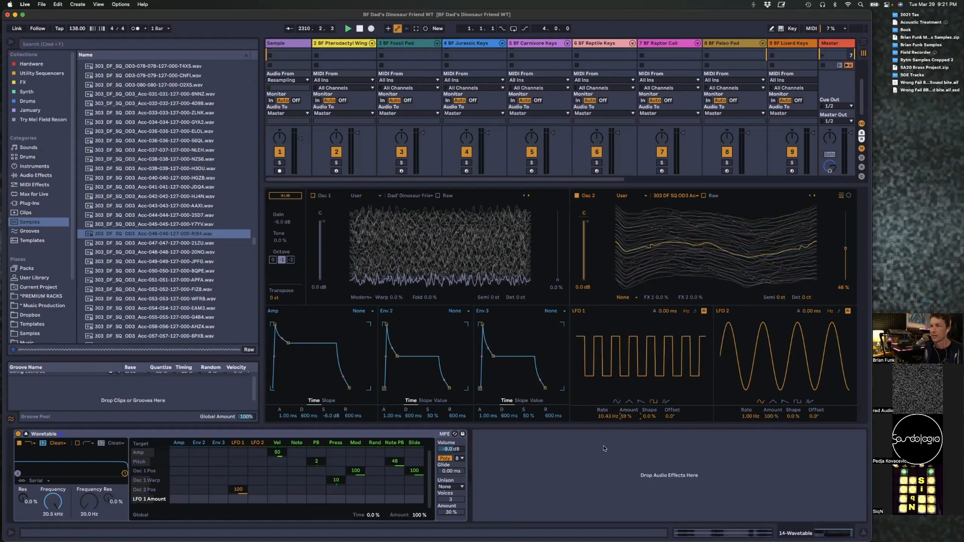
{"action": "left_click_drag", "start_coordinate": [258, 499], "coordinate": [258, 490]}
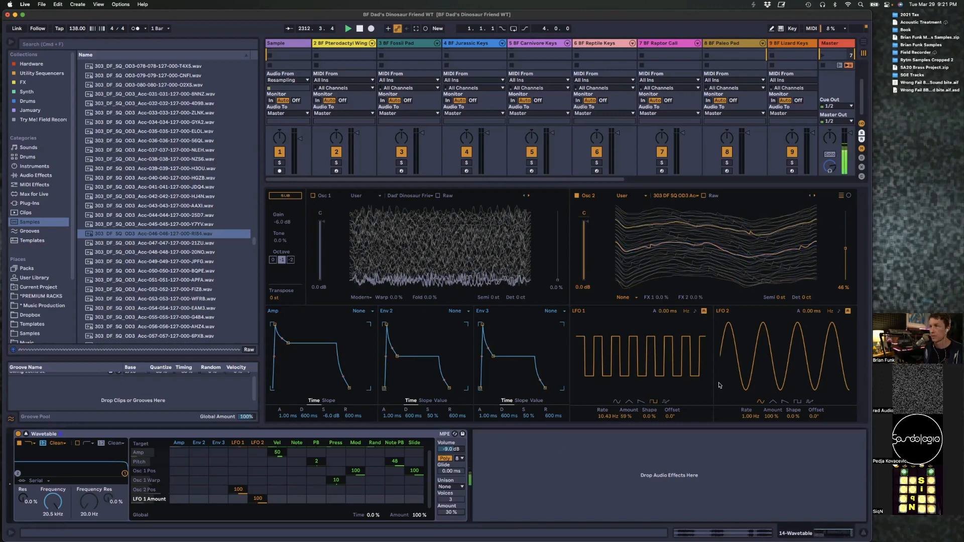
{"action": "left_click_drag", "start_coordinate": [750, 417], "coordinate": [751, 432]}
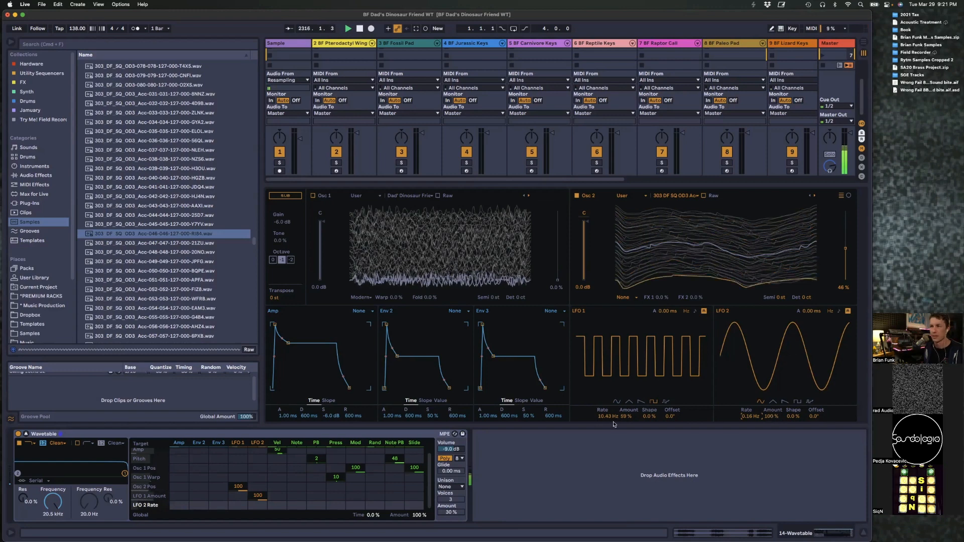
Step: Slow LFO 1 and sync its rate to 1/8, and set LFO 2's amount to 74%
{"action": "left_click_drag", "start_coordinate": [605, 416], "coordinate": [605, 432]}
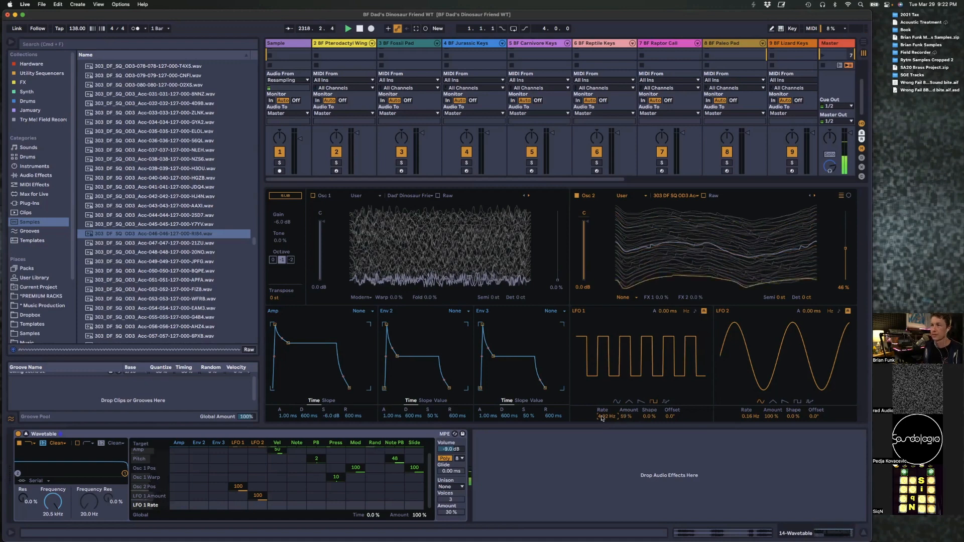
{"action": "left_click", "coordinate": [696, 312]}
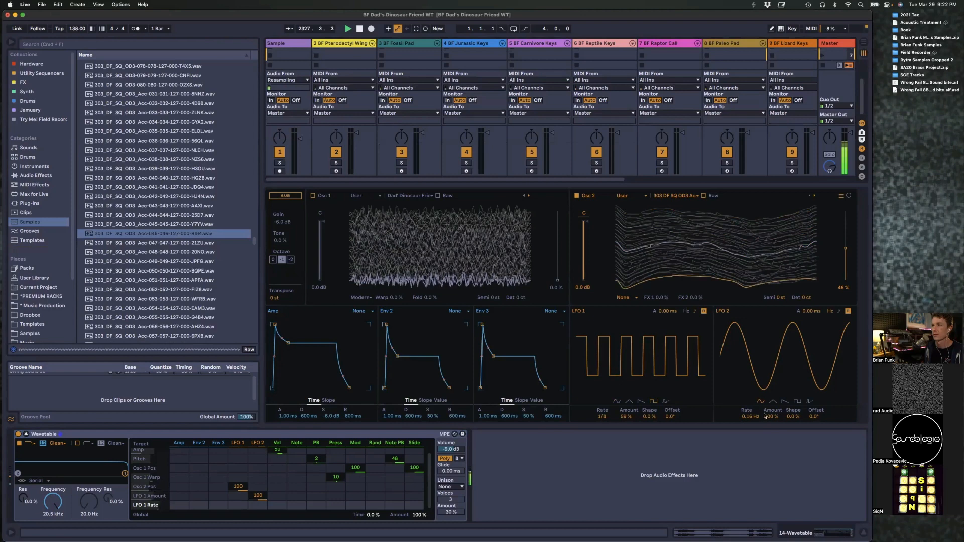
{"action": "left_click_drag", "start_coordinate": [772, 416], "coordinate": [772, 430]}
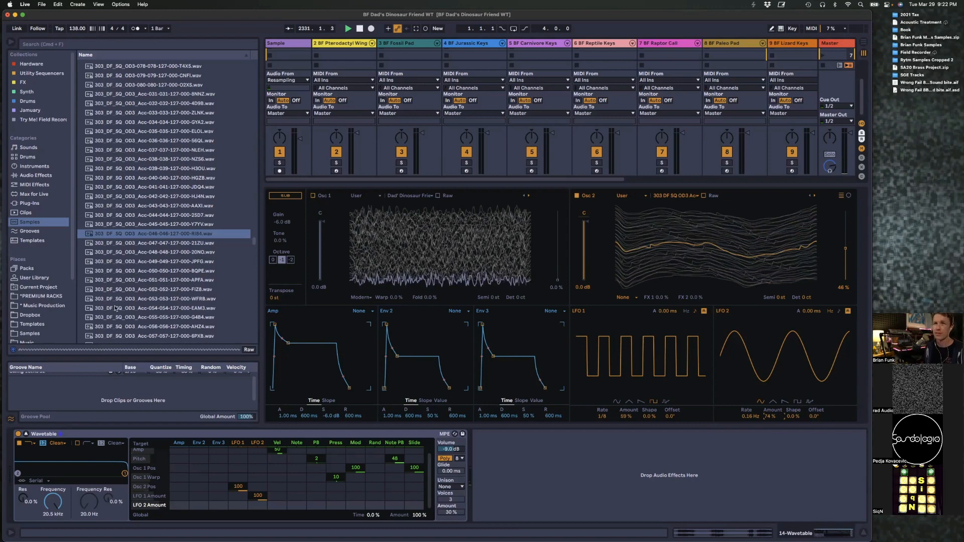
Step: Turn on Raw mode for oscillator 2's 303_DF_SQ_OD3 wavetable
{"action": "scroll", "coordinate": [165, 281], "scroll_direction": "down", "scroll_amount": 10}
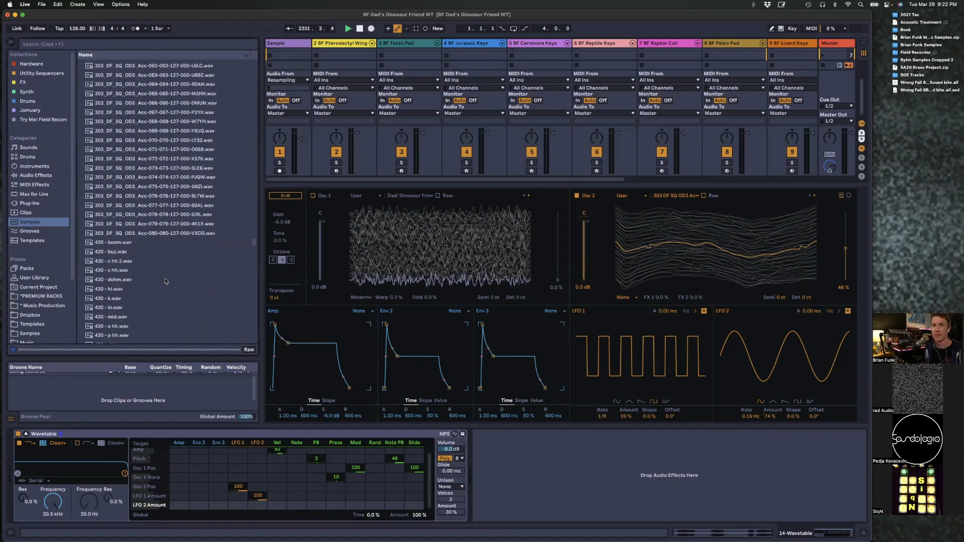
{"action": "left_click", "coordinate": [703, 195]}
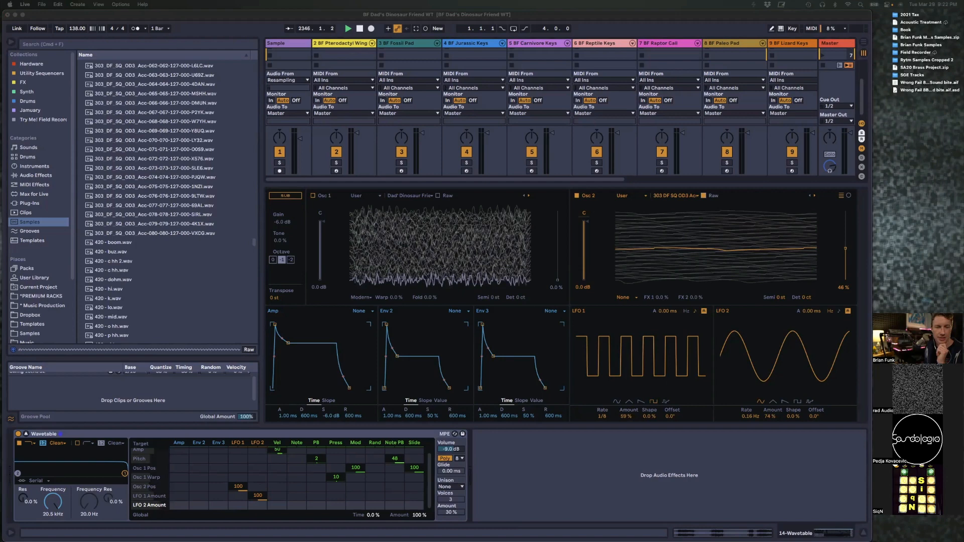
Step: Switch to Safari, skim the CDM article on the free Ableton Live device that makes images into wavetables, and close its window
{"action": "left_click_drag", "start_coordinate": [138, 241], "coordinate": [529, 131]}
{"action": "scroll", "coordinate": [582, 316], "scroll_direction": "down", "scroll_amount": 5}
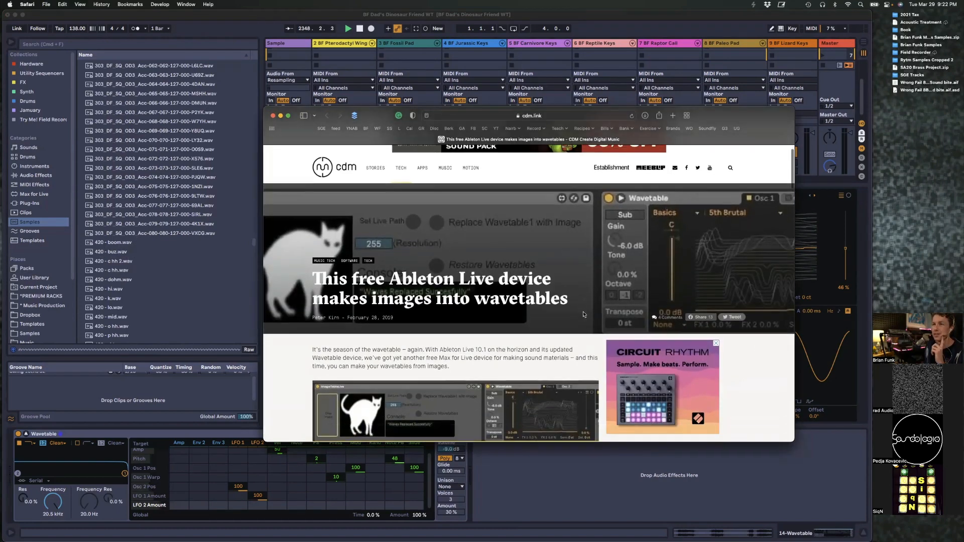
{"action": "scroll", "coordinate": [583, 317], "scroll_direction": "down", "scroll_amount": 1}
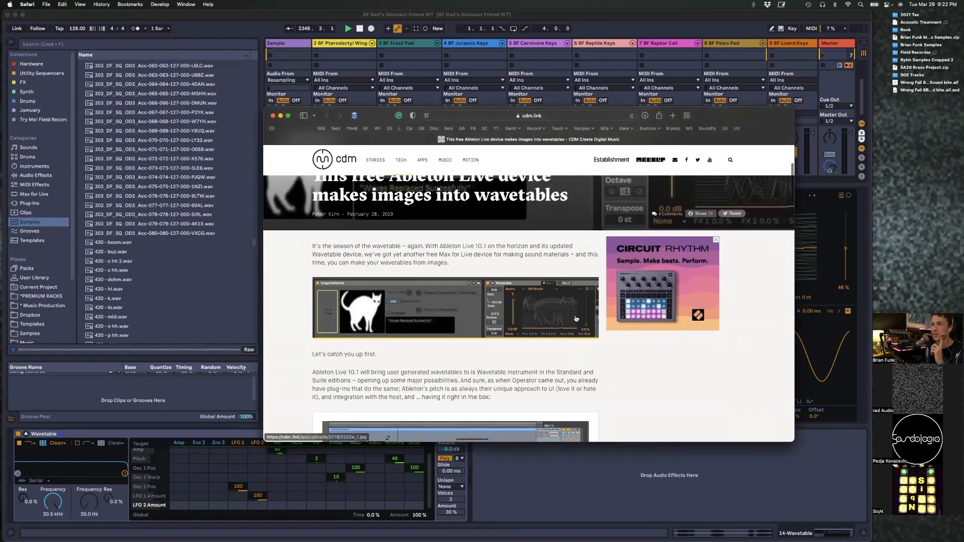
{"action": "scroll", "coordinate": [576, 319], "scroll_direction": "down", "scroll_amount": 3}
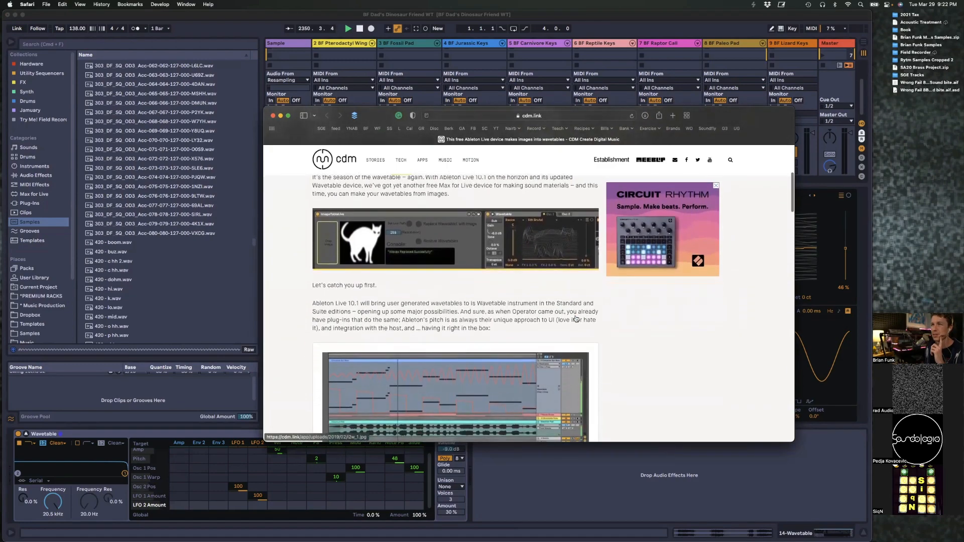
{"action": "scroll", "coordinate": [576, 319], "scroll_direction": "down", "scroll_amount": 10}
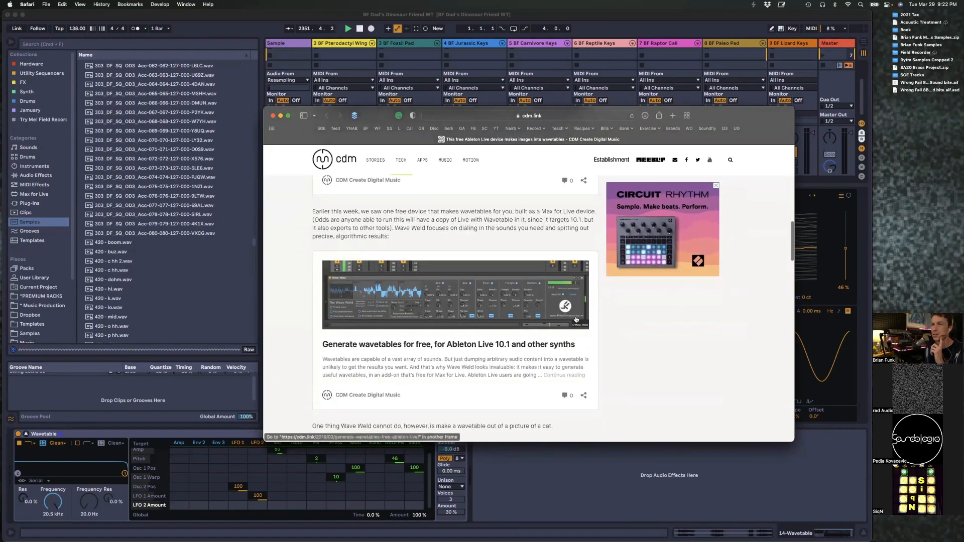
{"action": "scroll", "coordinate": [577, 319], "scroll_direction": "down", "scroll_amount": 10}
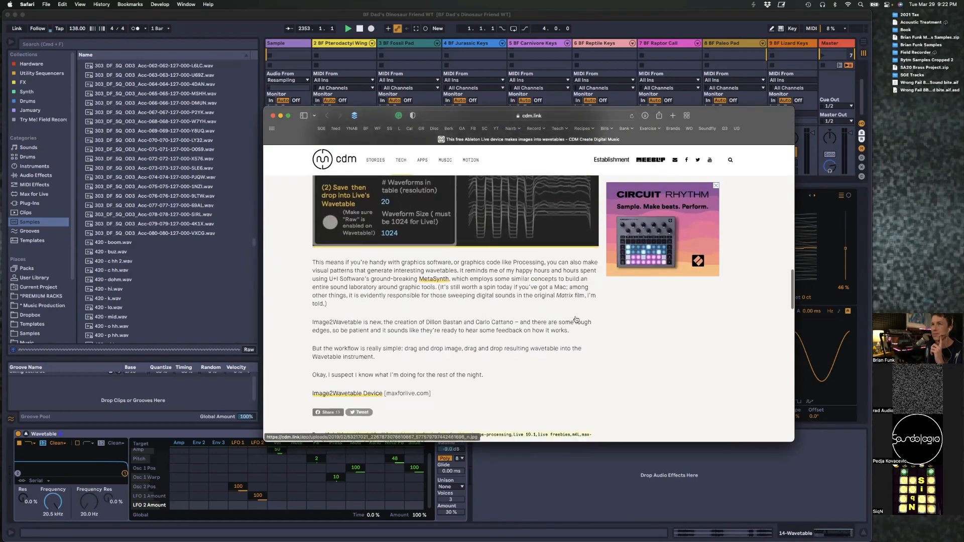
{"action": "scroll", "coordinate": [576, 319], "scroll_direction": "up", "scroll_amount": 15}
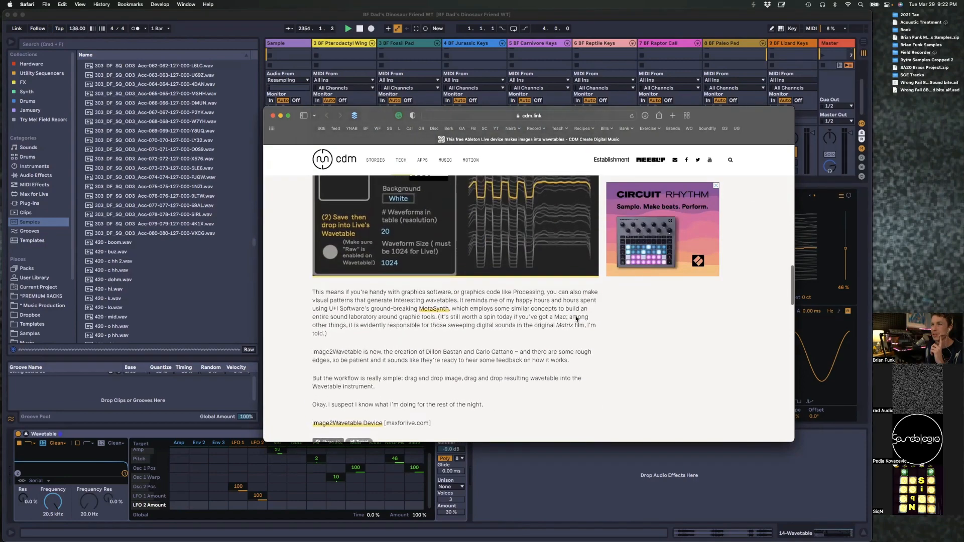
{"action": "scroll", "coordinate": [576, 319], "scroll_direction": "up", "scroll_amount": 10}
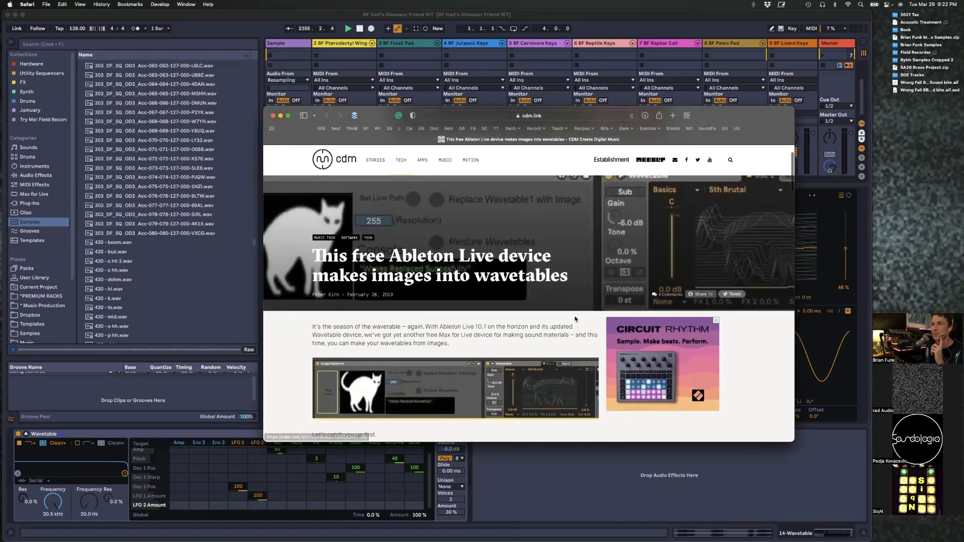
{"action": "left_click", "coordinate": [273, 116]}
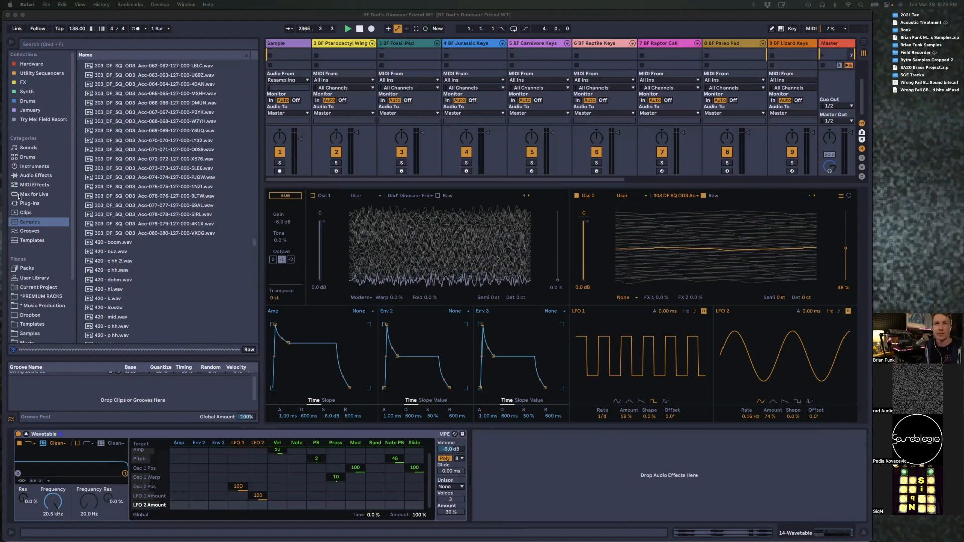
Step: Return to Live and show the BF Dinos in Space track's device chain through to its Vector Delay
{"action": "scroll", "coordinate": [743, 61], "scroll_direction": "right", "scroll_amount": 10}
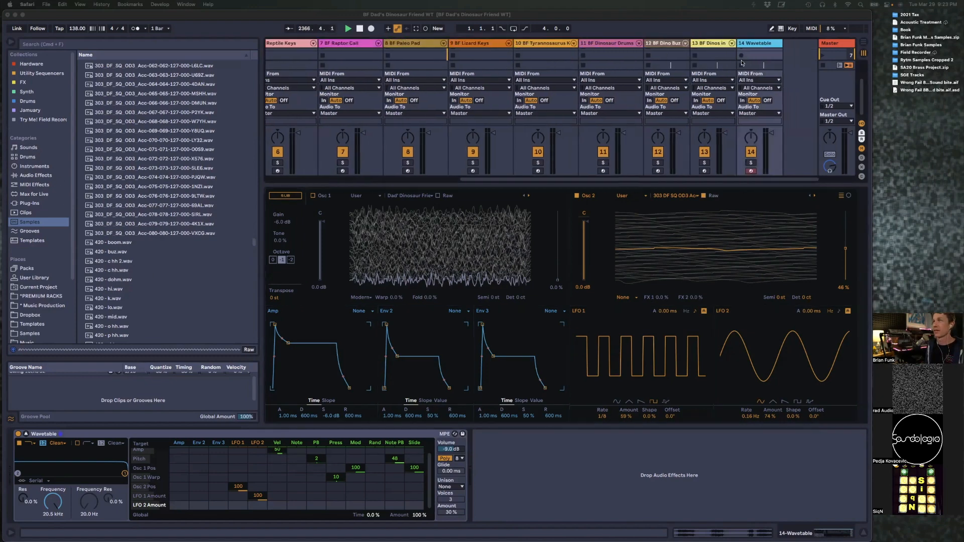
{"action": "left_click", "coordinate": [755, 48]}
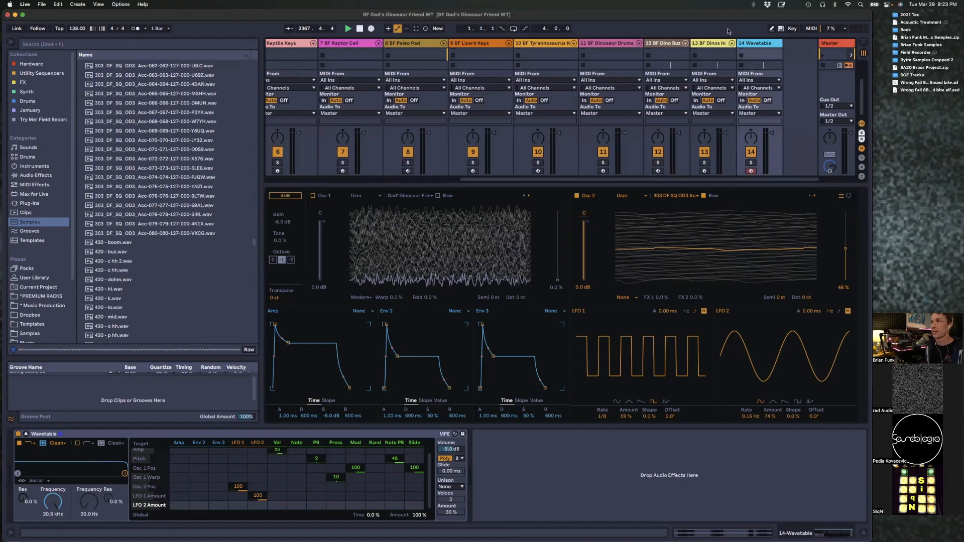
{"action": "left_click", "coordinate": [710, 50]}
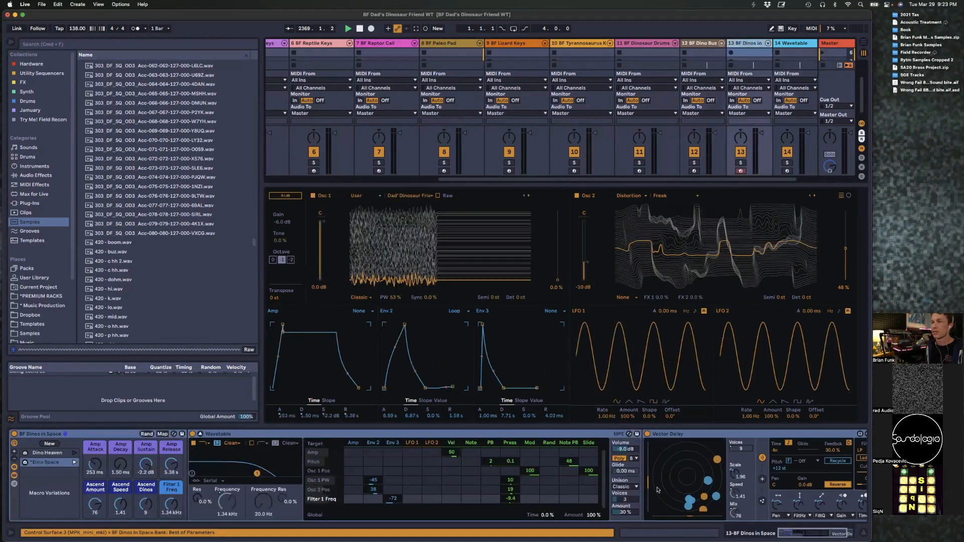
{"action": "scroll", "coordinate": [653, 492], "scroll_direction": "right", "scroll_amount": 3}
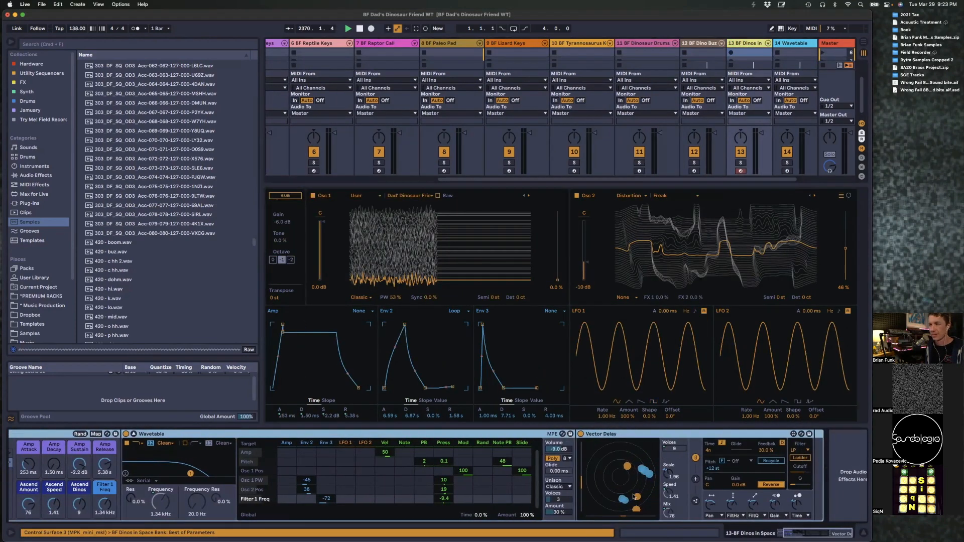